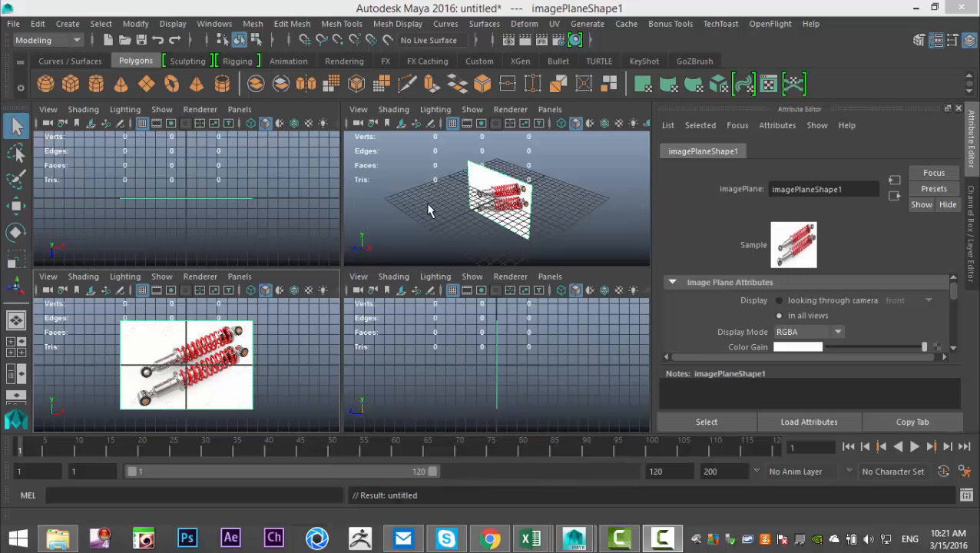
- Deselect the image plane and maximize the perspective view on the shock absorber reference image
click(422, 232)
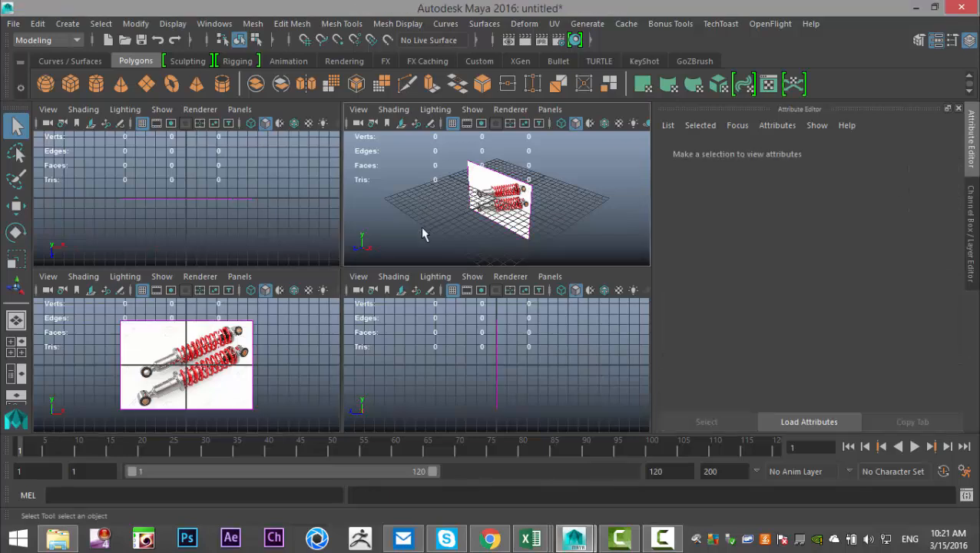
key(space)
scroll(388, 292, up, 5)
alt+drag(382, 288, 429, 289)
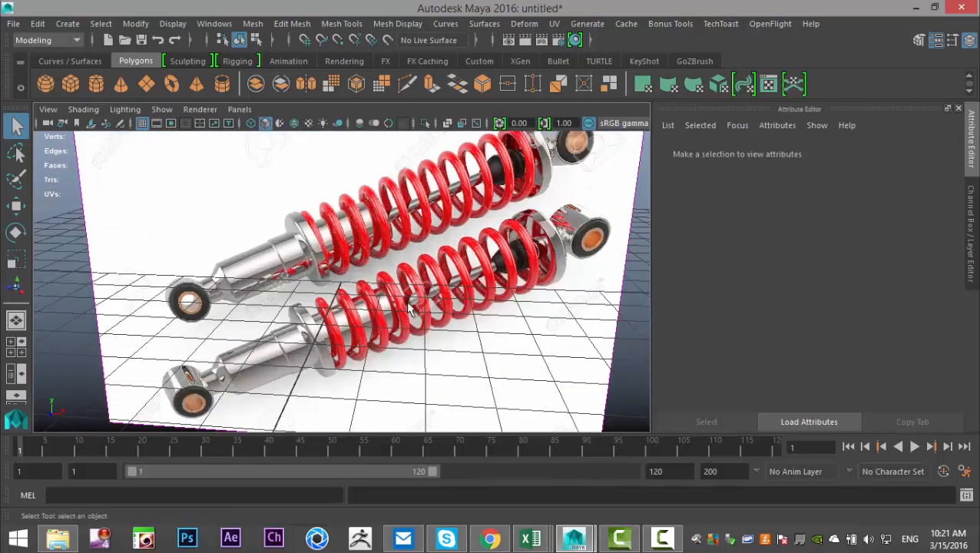
alt+drag(408, 308, 338, 246)
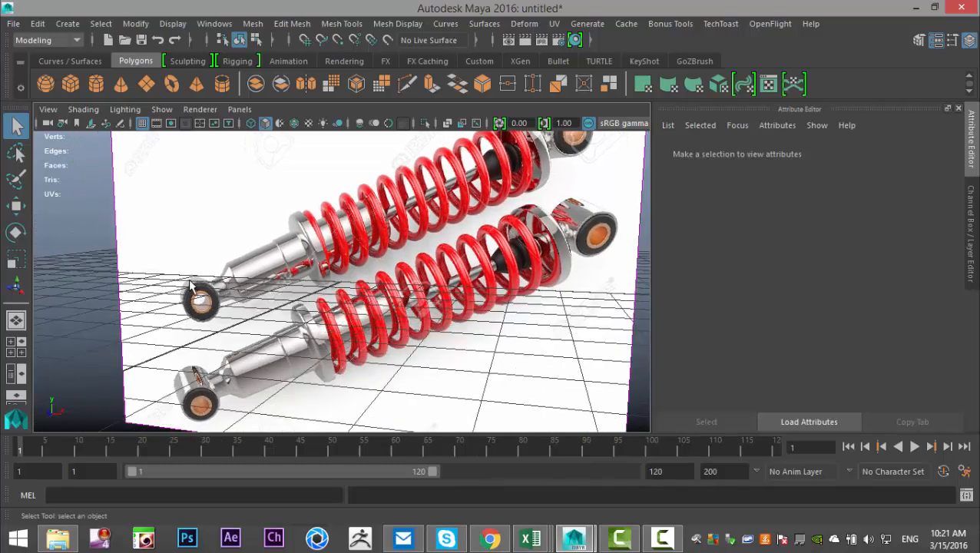
scroll(312, 321, down, 10)
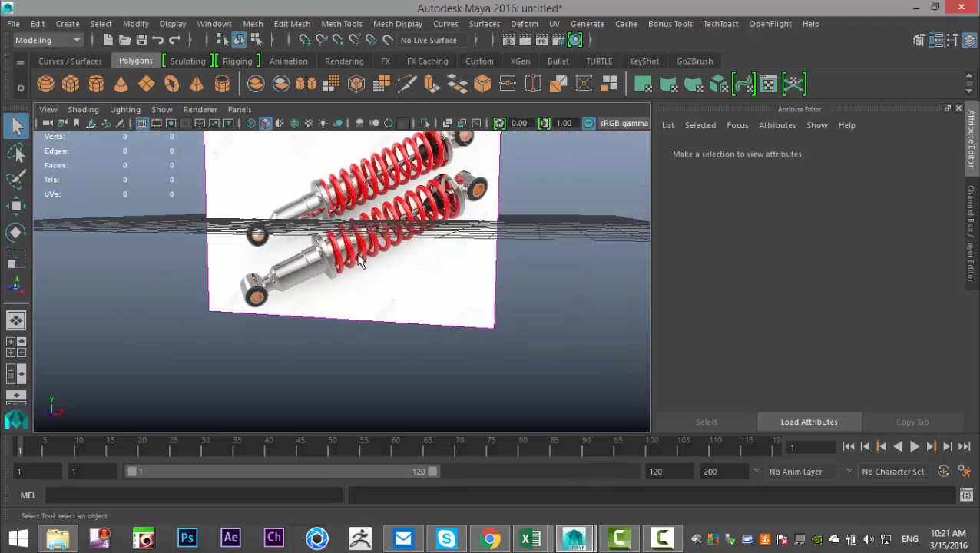
- Create a polygon cylinder and move it about 8.8 units along Z, in front of the reference image
click(95, 84)
key(w)
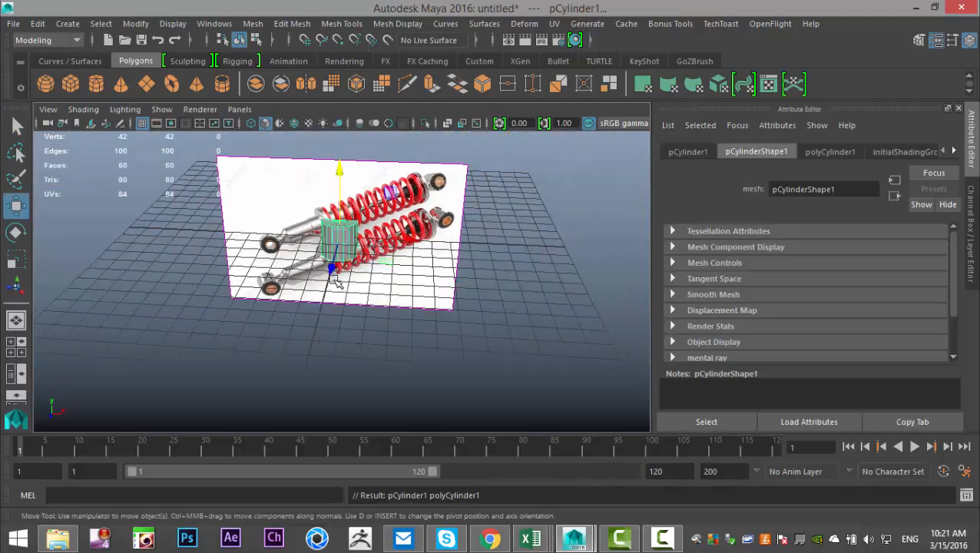
drag(329, 268, 300, 375)
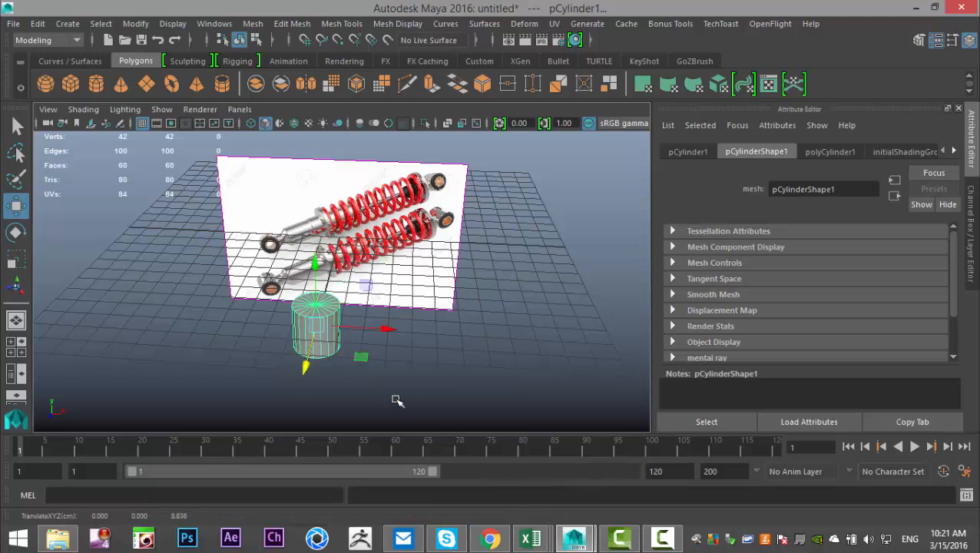
- Rotate the cylinder onto its side and stretch it along its length into a long horizontal tube
key(e)
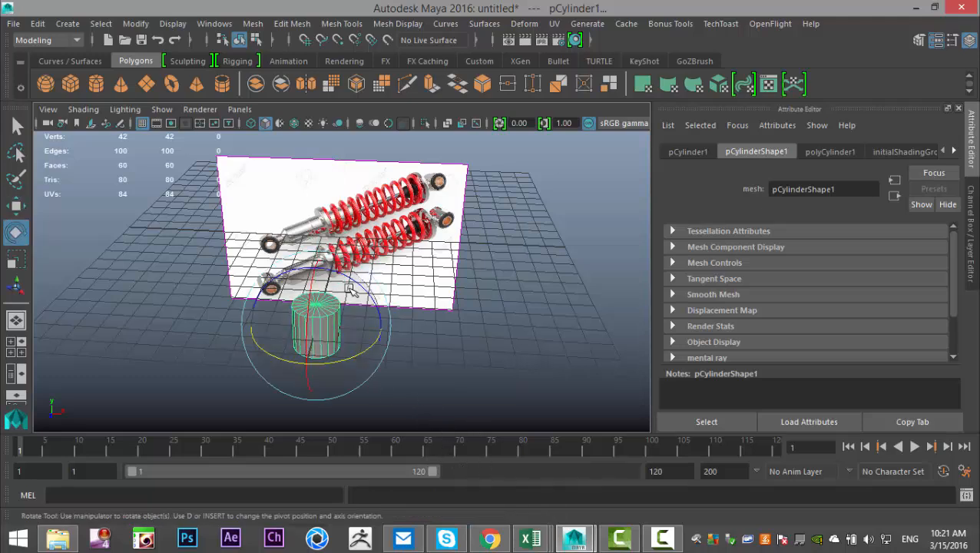
drag(345, 278, 406, 364)
alt+drag(452, 311, 463, 335)
key(r)
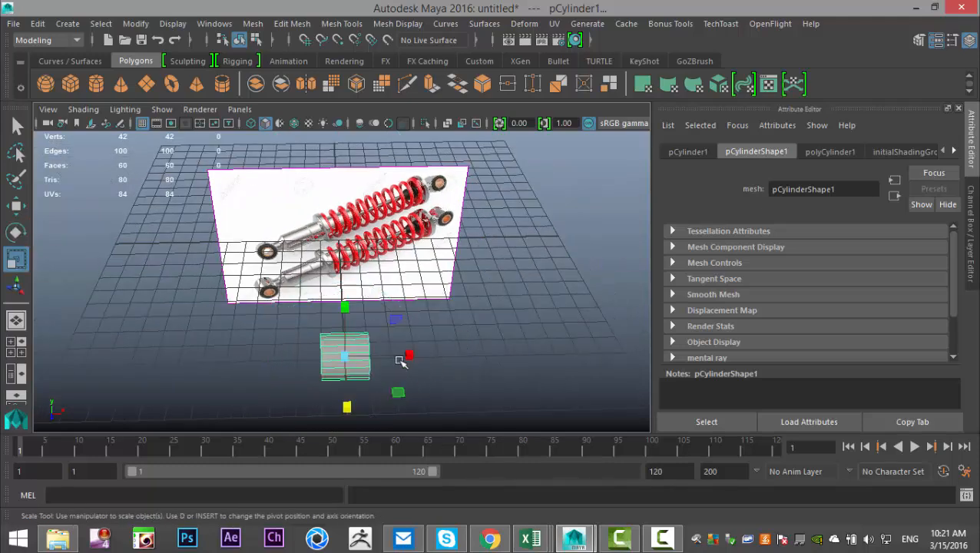
drag(411, 357, 573, 378)
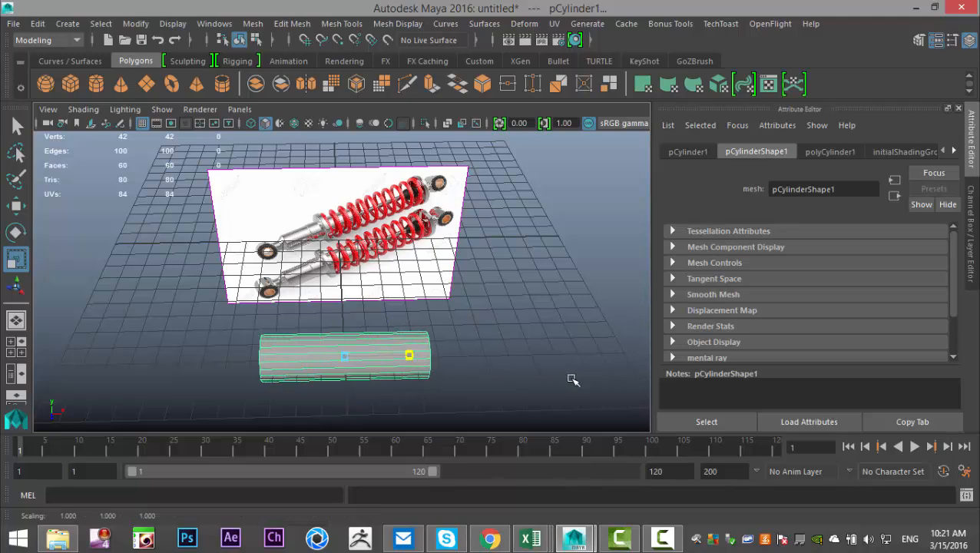
- Set the cylinder's Subdivisions Caps to 0
scroll(456, 356, up, 3)
alt+middle_drag(466, 337, 513, 338)
alt+drag(454, 311, 422, 266)
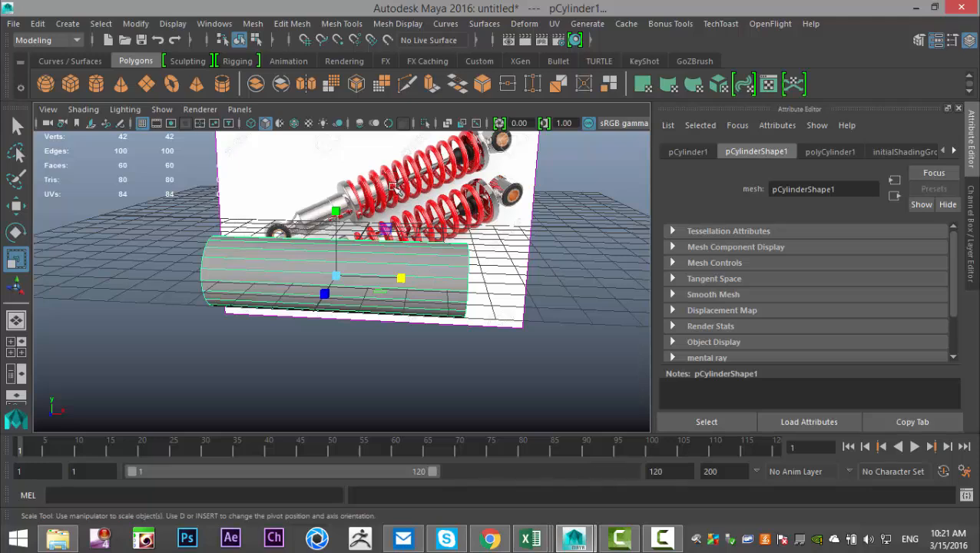
alt+drag(337, 269, 520, 261)
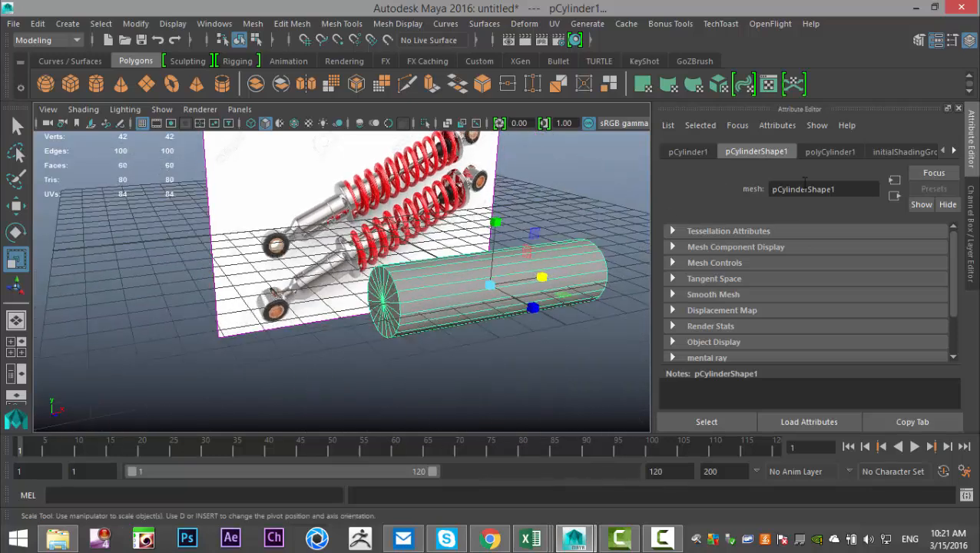
click(843, 156)
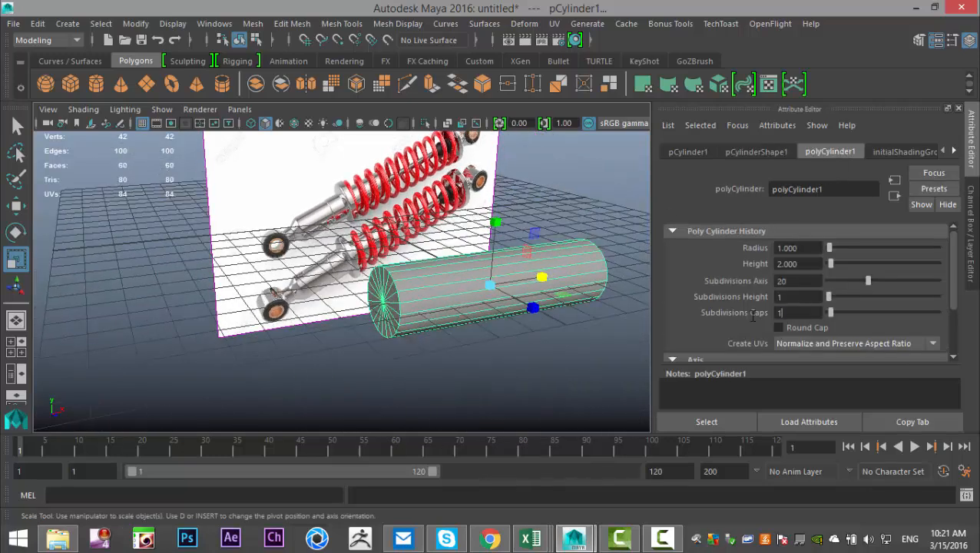
text(0)
key(Return)
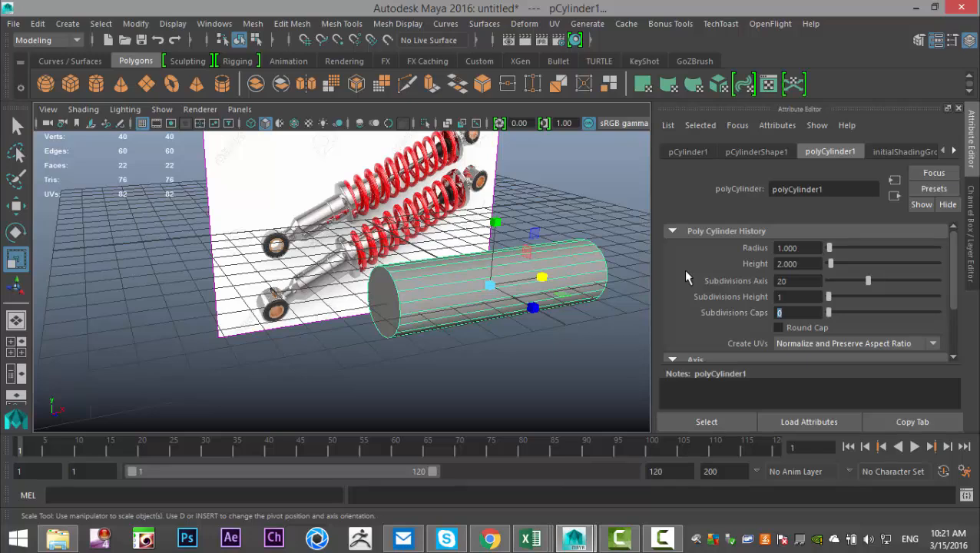
- Insert an edge loop around the cylinder close to the end matching the reference's lower mount
mouse_move(461, 356)
alt+mouse_down()
mouse_move(477, 354)
mouse_move(447, 365)
alt+mouse_up()
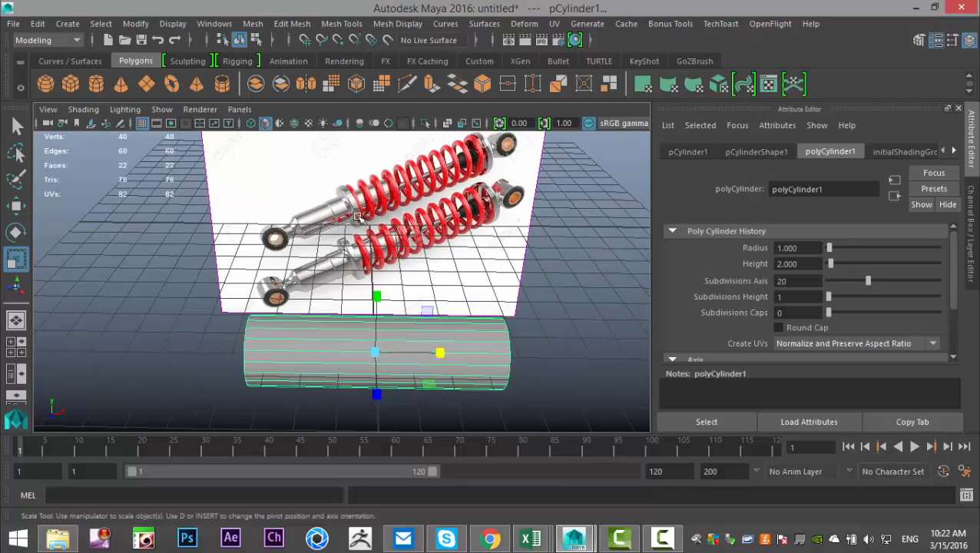
scroll(357, 217, up, 5)
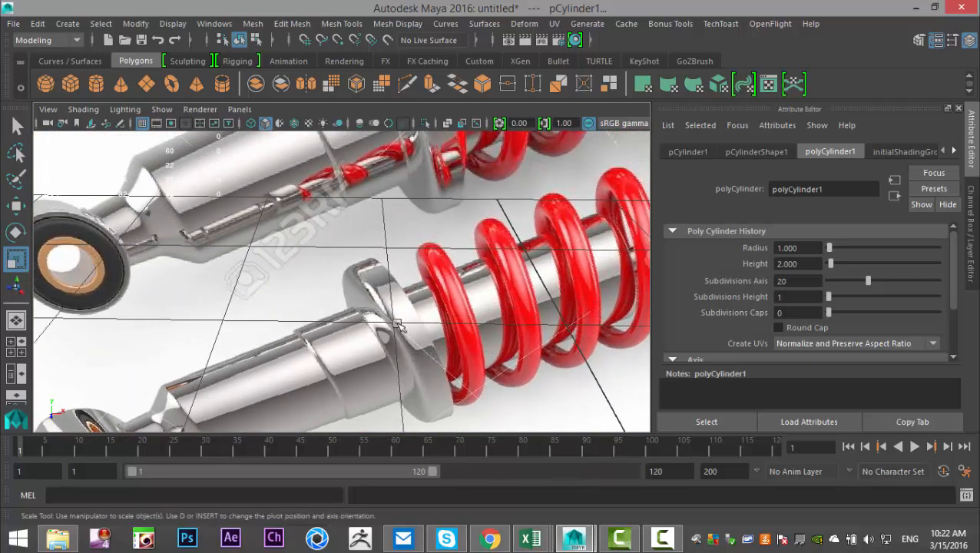
scroll(415, 360, down, 7)
alt+middle_drag(424, 373, 447, 314)
alt+drag(434, 375, 433, 337)
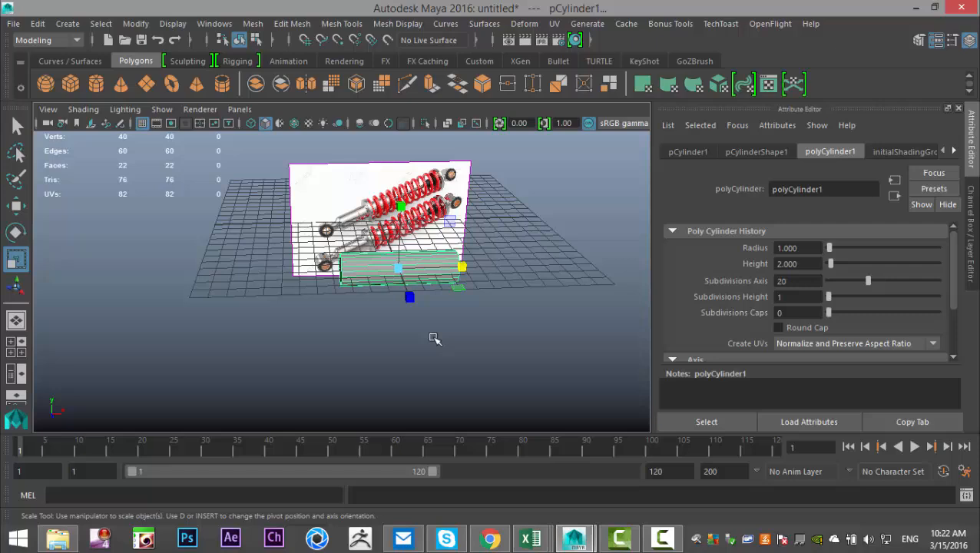
click(343, 24)
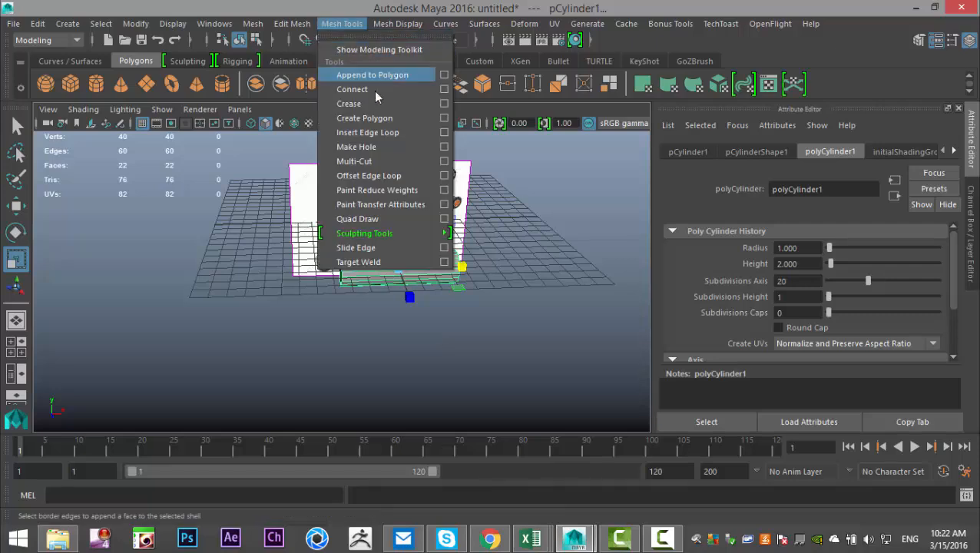
click(444, 134)
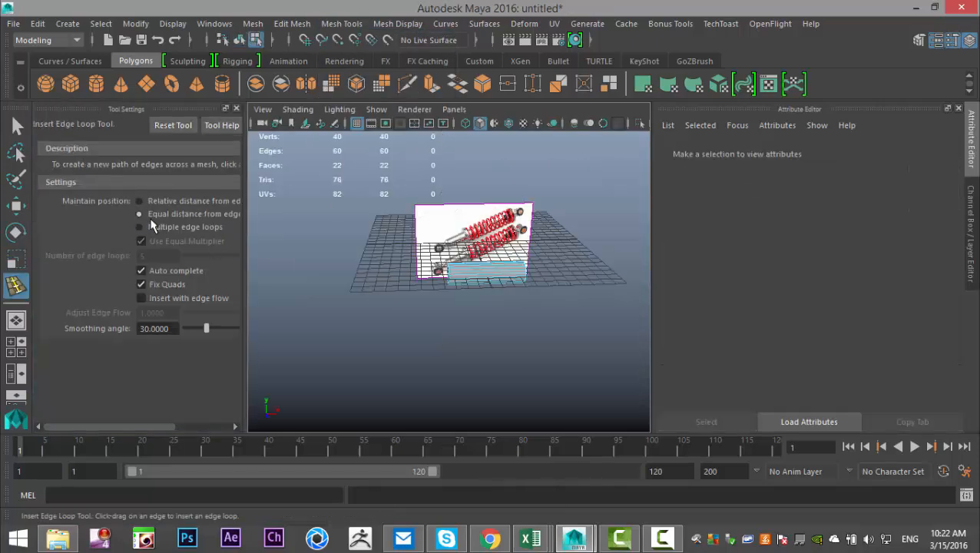
scroll(411, 328, up, 5)
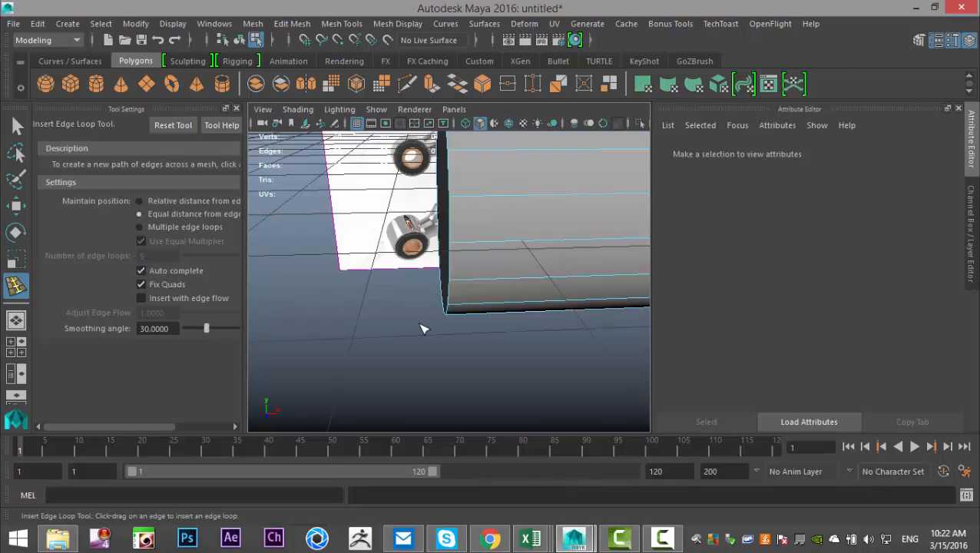
click(499, 246)
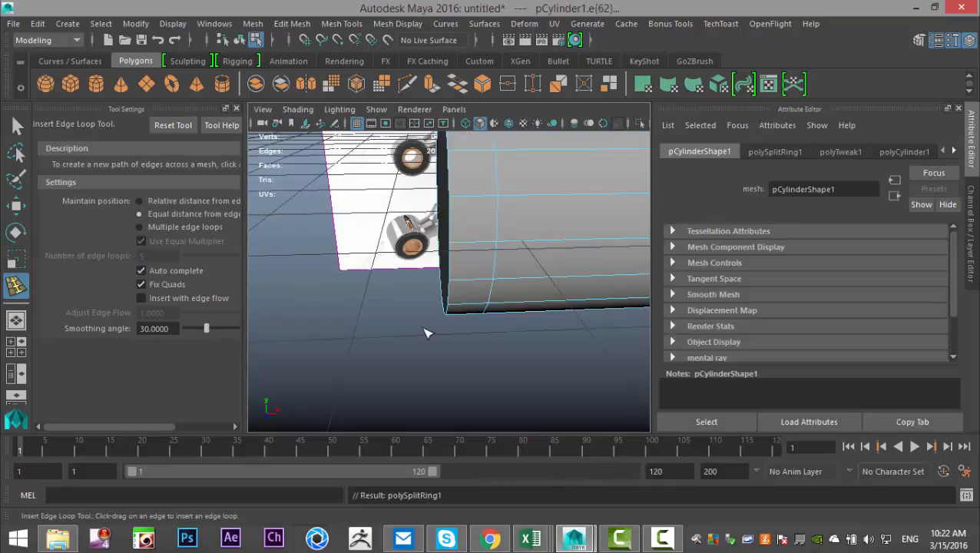
click(237, 109)
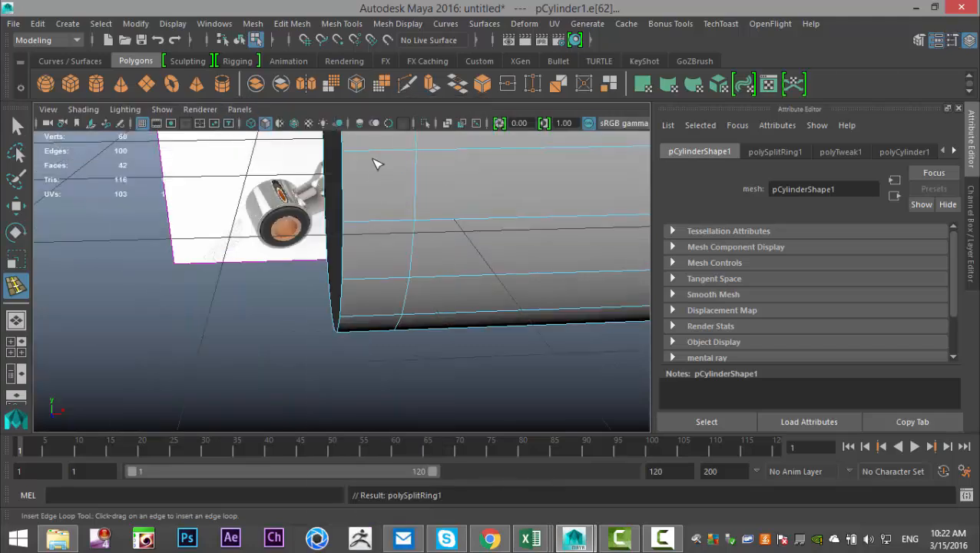
- Extrude the narrow ring of faces at the cylinder's end outward as a flange with a thickness of 0.5
key(q)
click(383, 182)
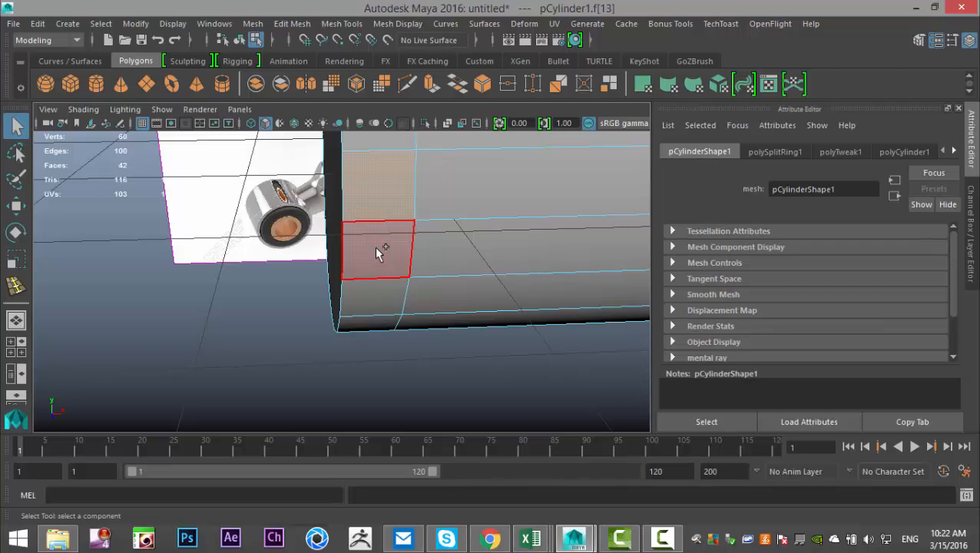
shift+double_click(377, 254)
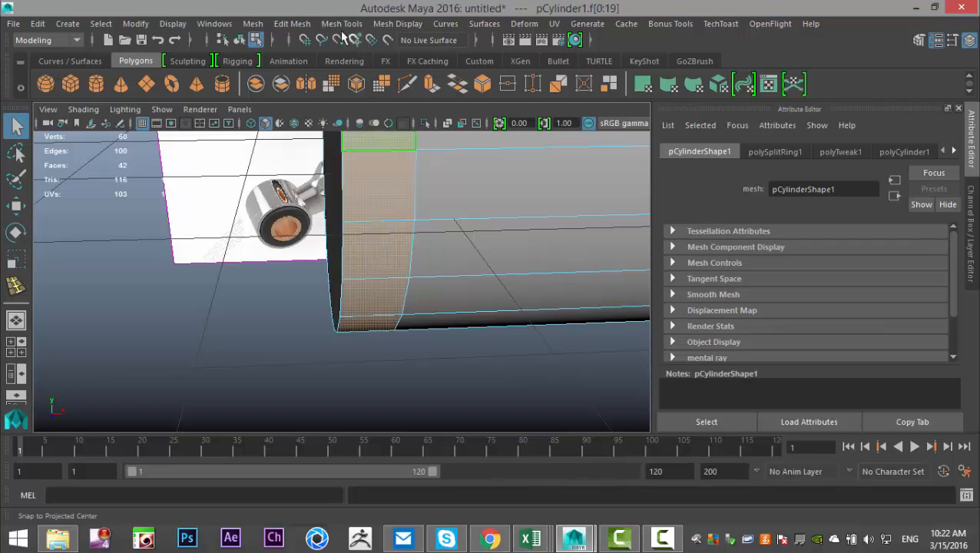
click(292, 24)
click(326, 147)
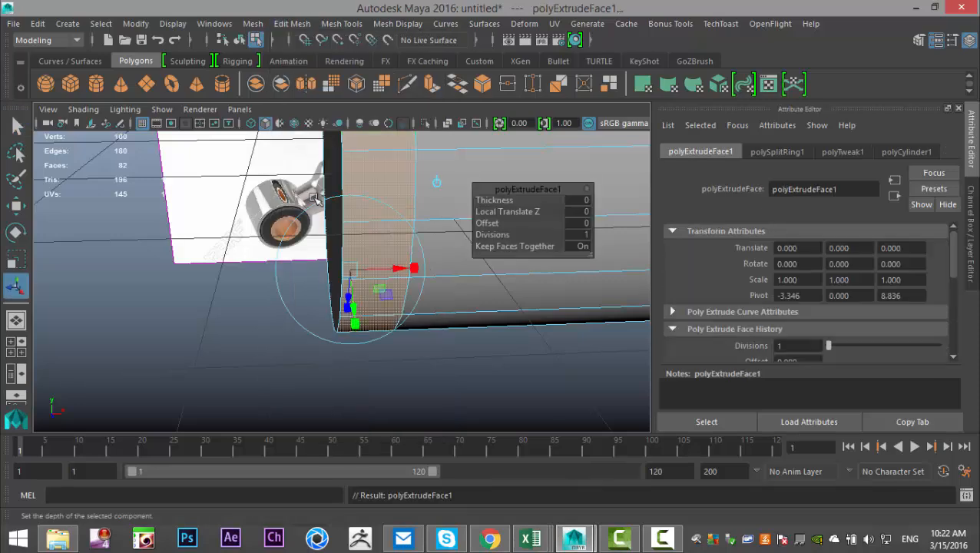
alt+right_drag(457, 221, 310, 247)
alt+middle_drag(311, 247, 295, 282)
scroll(357, 283, up, 3)
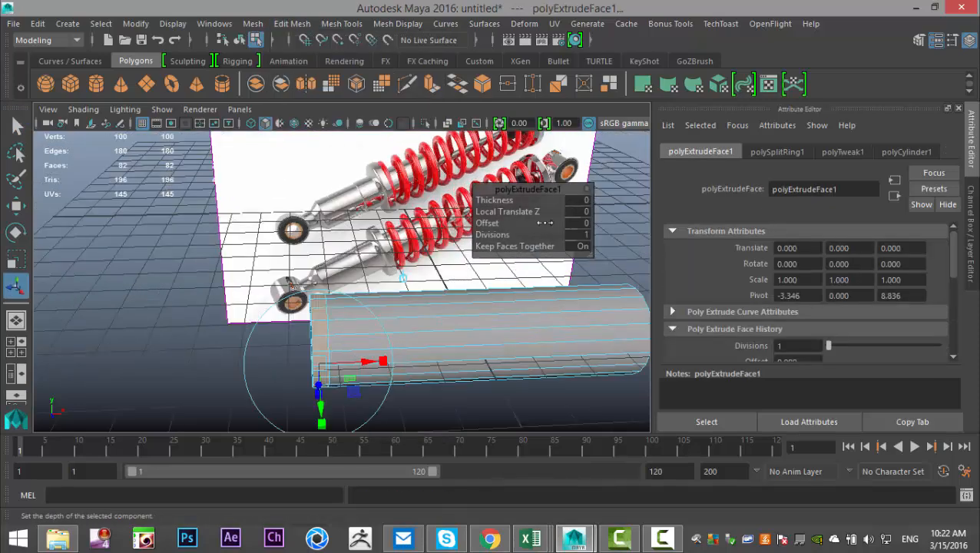
drag(496, 200, 499, 200)
mouse_move(444, 286)
alt+mouse_down()
mouse_move(418, 282)
mouse_move(432, 276)
alt+mouse_up()
drag(498, 200, 499, 205)
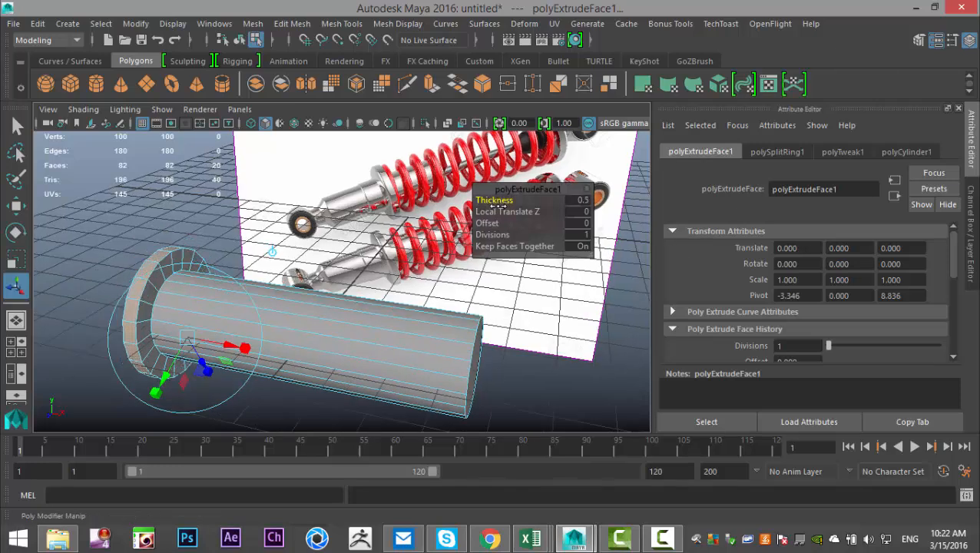
- Extrude the end cap face inside the flange and move it outward along X to about -5.5
scroll(395, 272, up, 6)
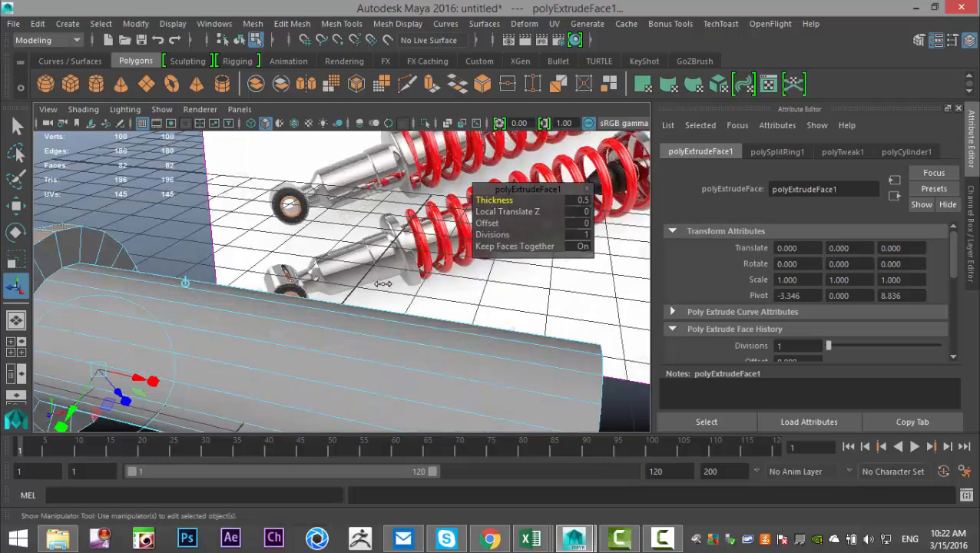
alt+middle_drag(416, 212, 226, 299)
scroll(346, 317, up, 4)
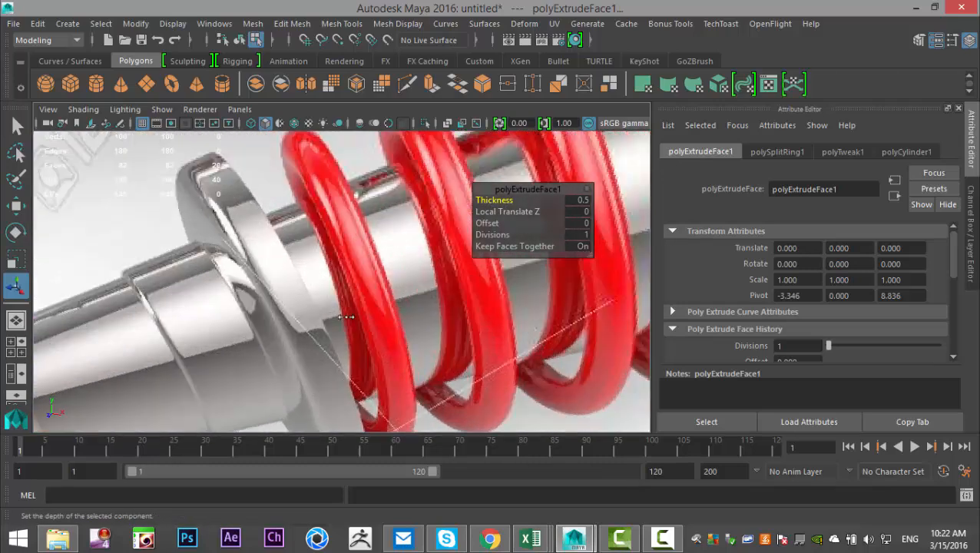
scroll(336, 325, down, 6)
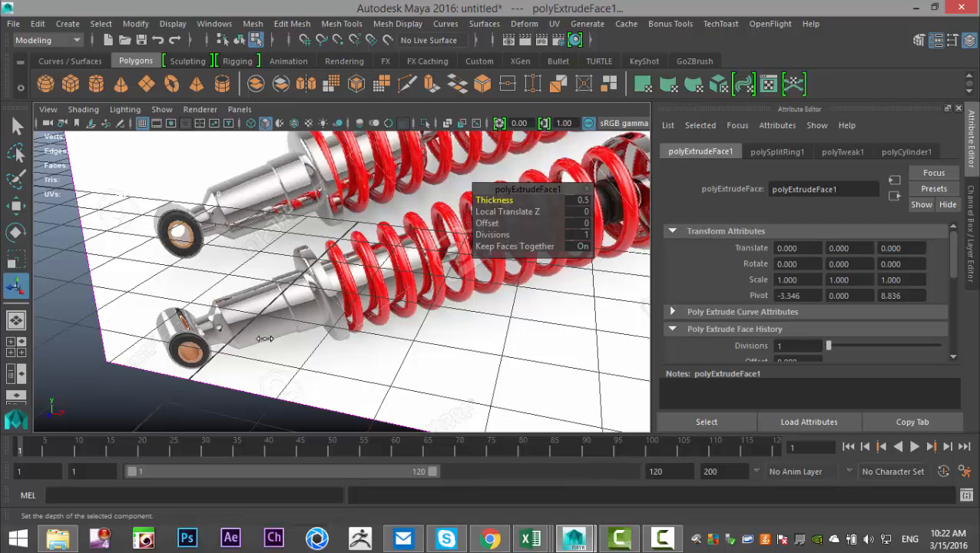
scroll(265, 334, down, 3)
alt+middle_drag(267, 338, 309, 267)
alt+drag(308, 267, 376, 307)
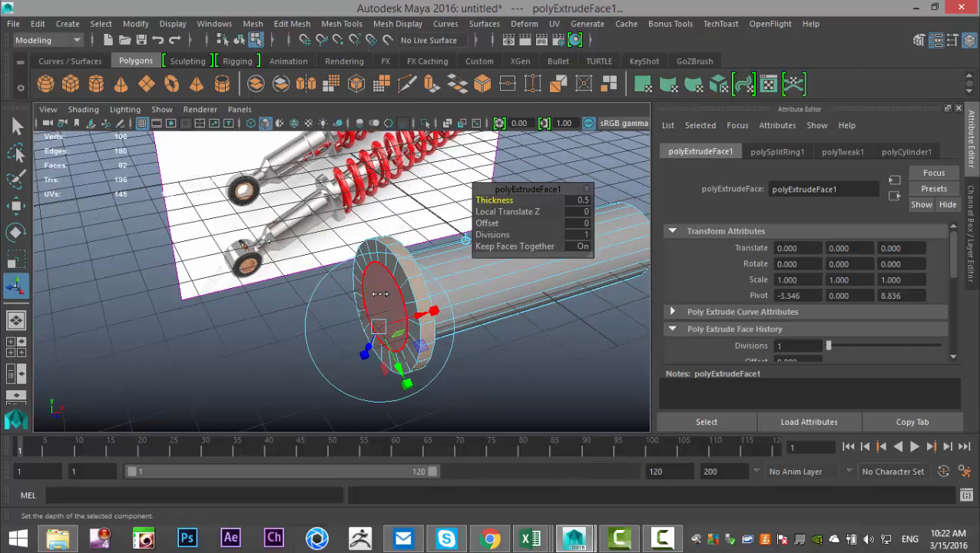
click(381, 294)
click(292, 23)
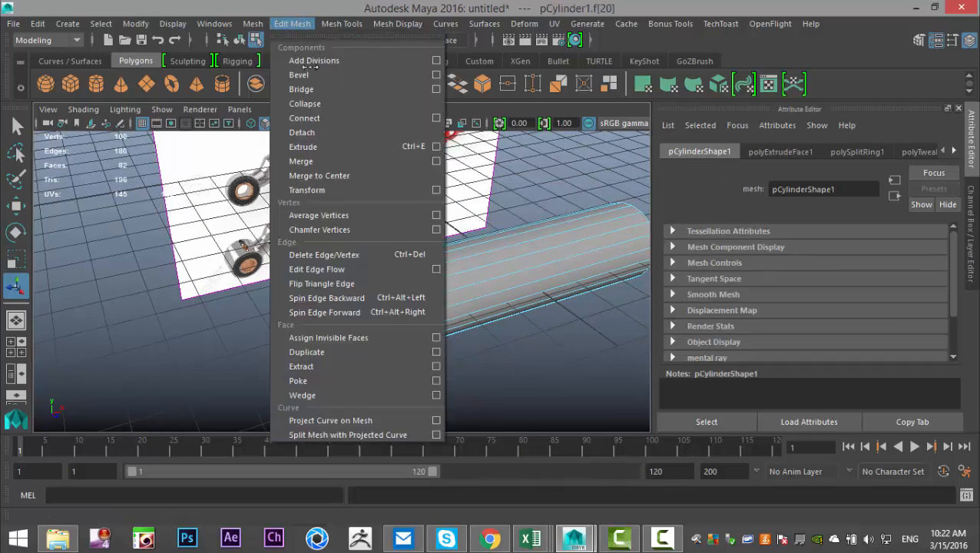
click(342, 147)
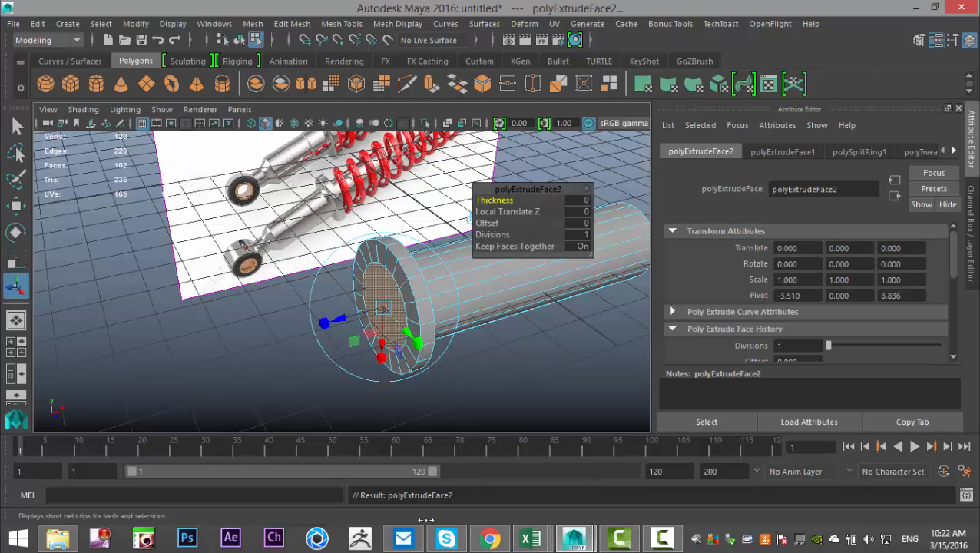
key(w)
drag(444, 289, 322, 327)
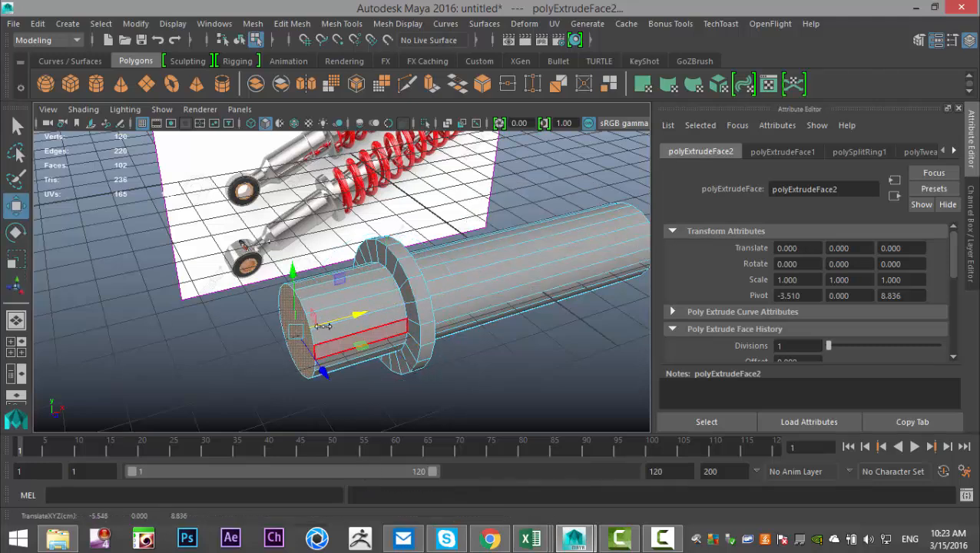
- Compare the end section with the reference and move the end cap face along X to about -5.42
alt+middle_drag(391, 225, 376, 317)
scroll(377, 317, up, 5)
alt+middle_drag(286, 339, 402, 273)
alt+drag(372, 250, 348, 255)
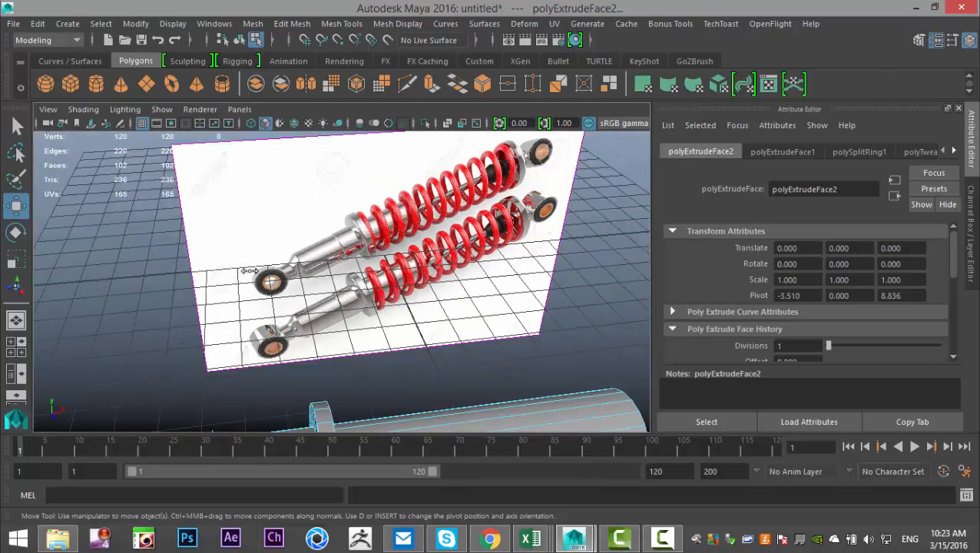
alt+middle_drag(253, 334, 282, 250)
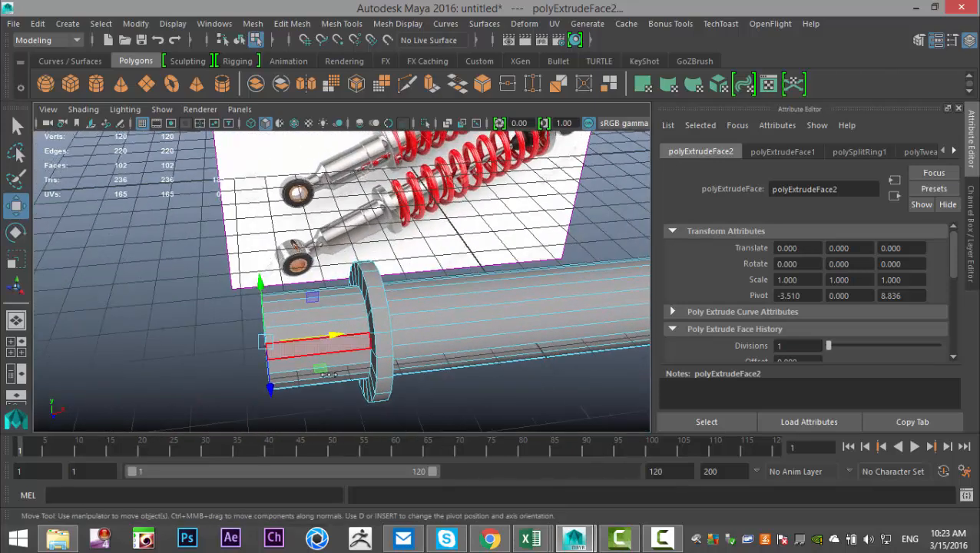
drag(338, 335, 343, 334)
alt+drag(191, 287, 235, 318)
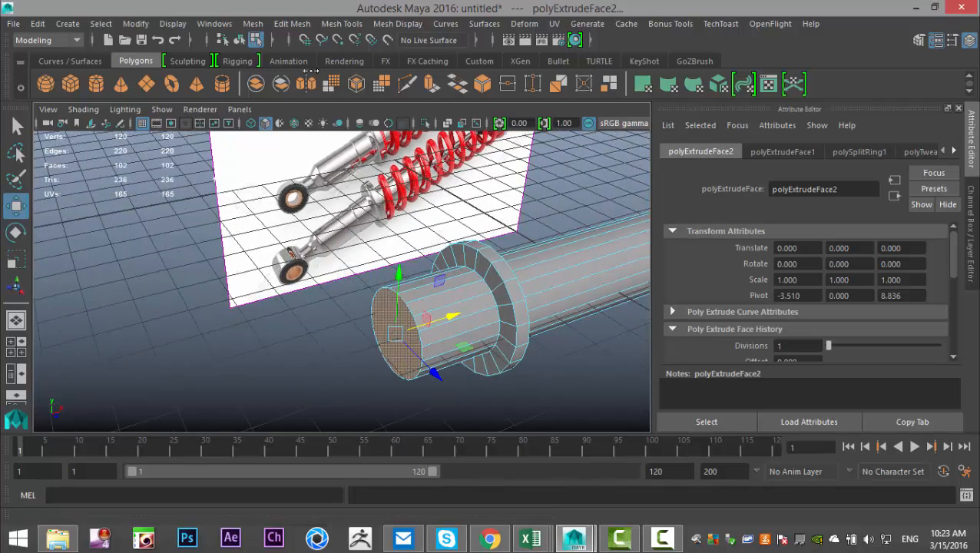
- Extrude the end cap face, scale it down slightly, and move it outward along X to about -5.52
click(292, 23)
click(315, 145)
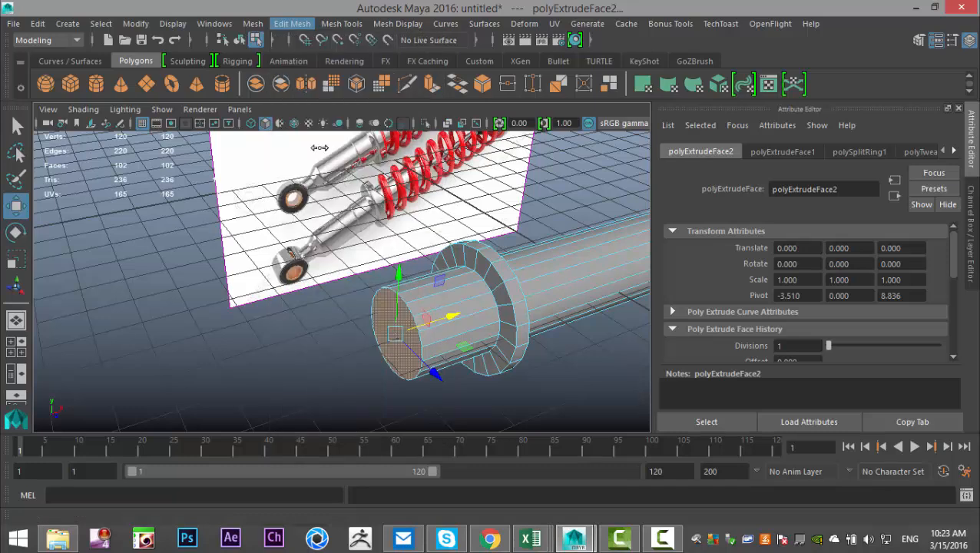
key(r)
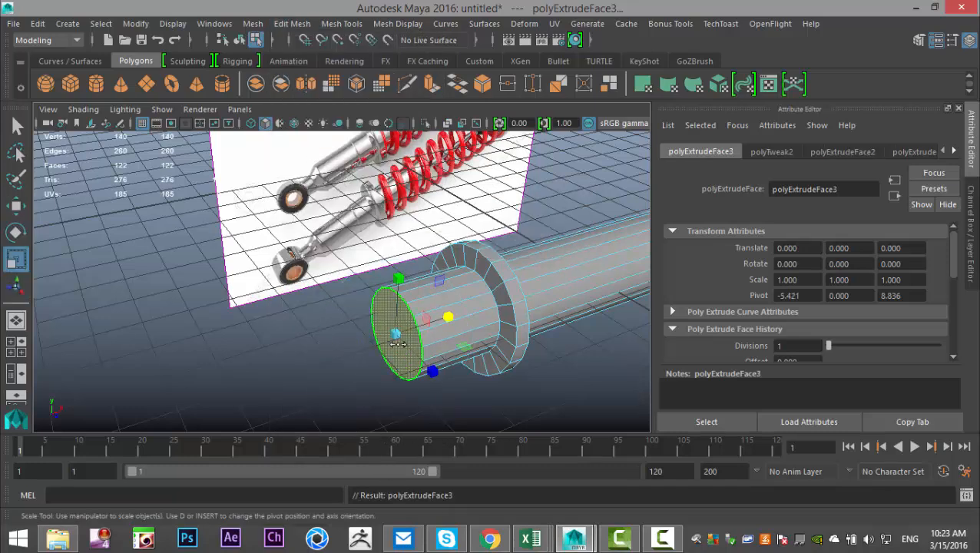
drag(395, 333, 389, 334)
key(w)
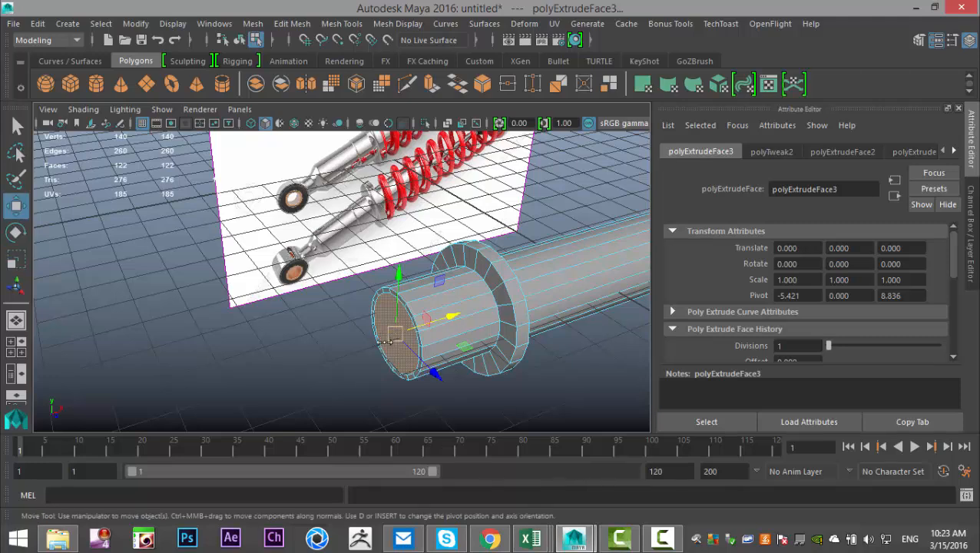
drag(456, 313, 451, 316)
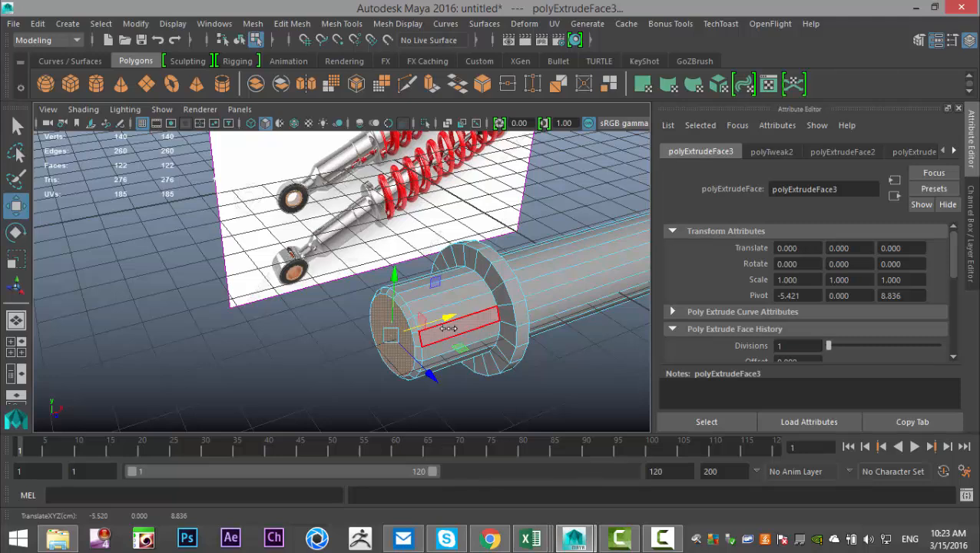
- Extrude the reduced end cap and move it outward along X to about -8.75 as a long body section
key(ctrl+e)
key(w)
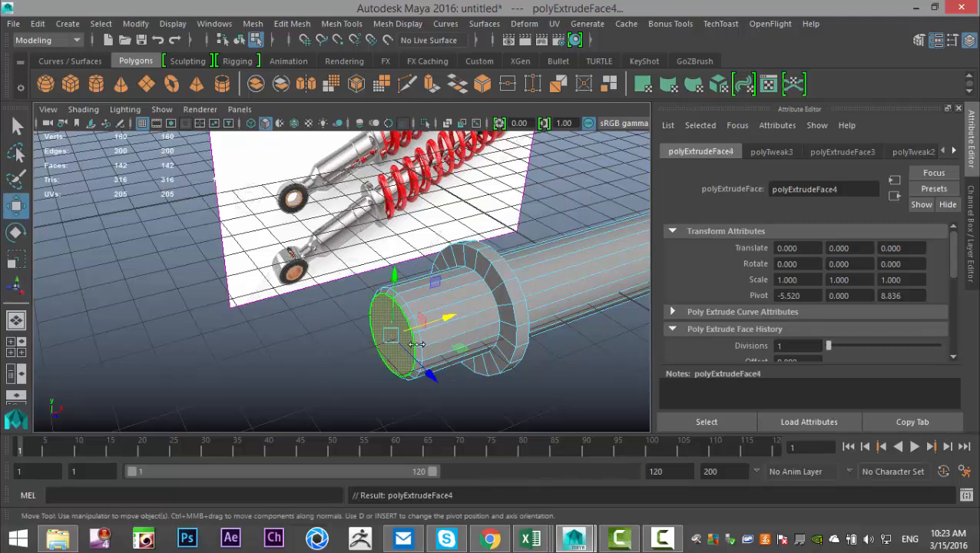
drag(452, 312, 374, 350)
scroll(387, 368, down, 4)
scroll(374, 347, up, 2)
scroll(370, 347, up, 4)
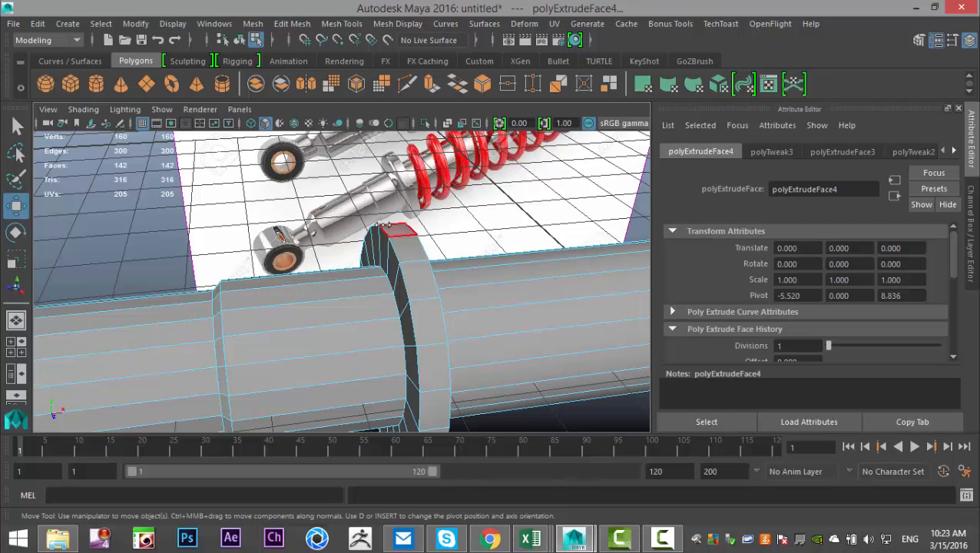
scroll(308, 277, down, 5)
drag(278, 311, 266, 310)
scroll(307, 294, up, 5)
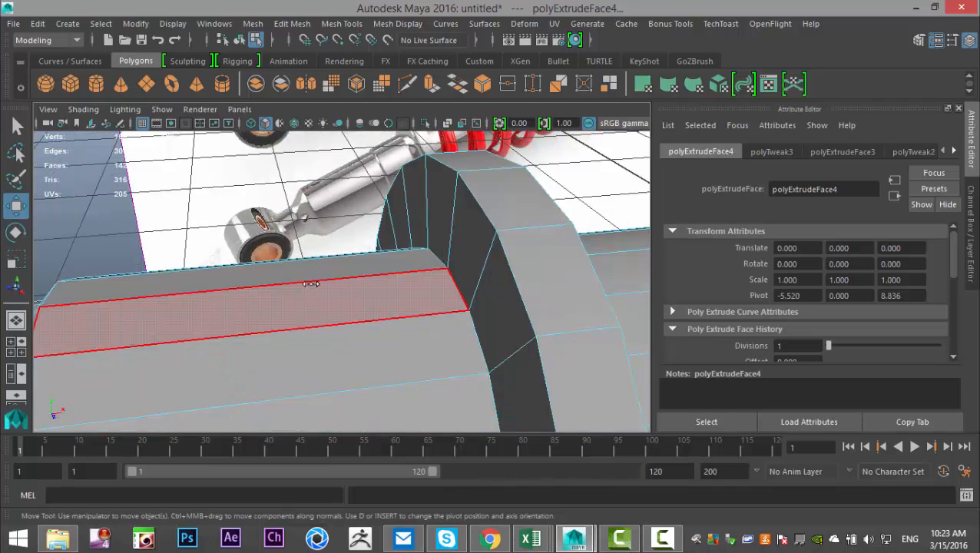
scroll(296, 225, down, 5)
alt+drag(292, 336, 400, 348)
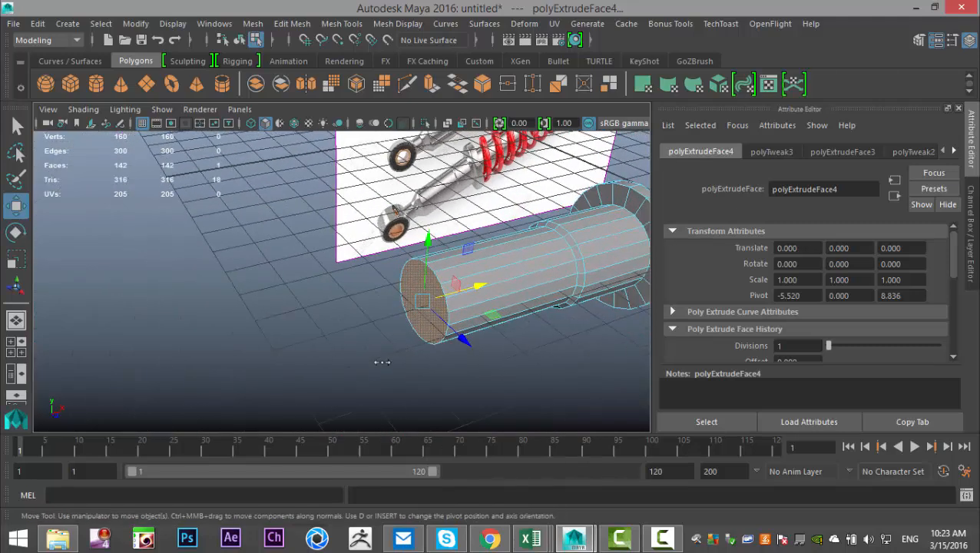
- Extrude the end cap, scale it inward, and move it outward along X to about -9.28 to form a tapered shoulder
key(ctrl+e)
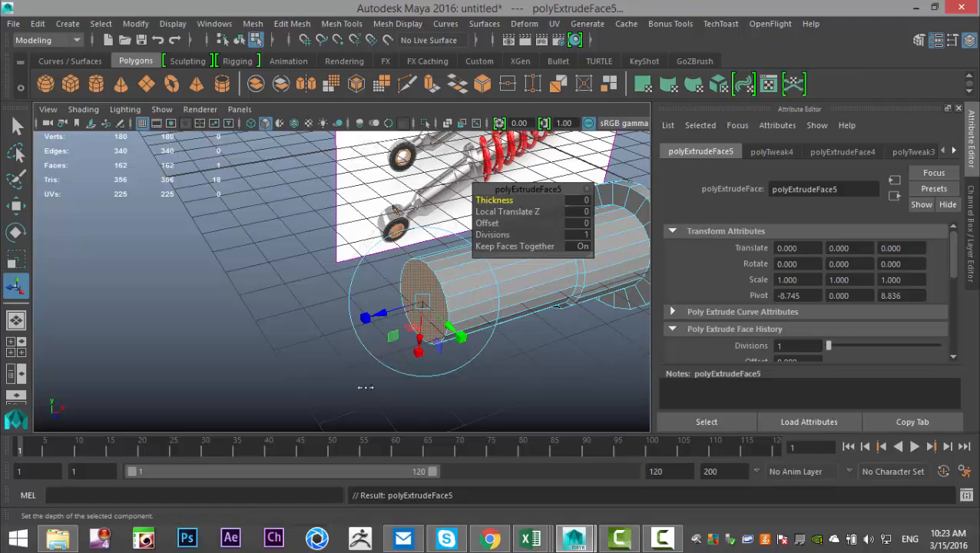
key(r)
drag(424, 302, 395, 302)
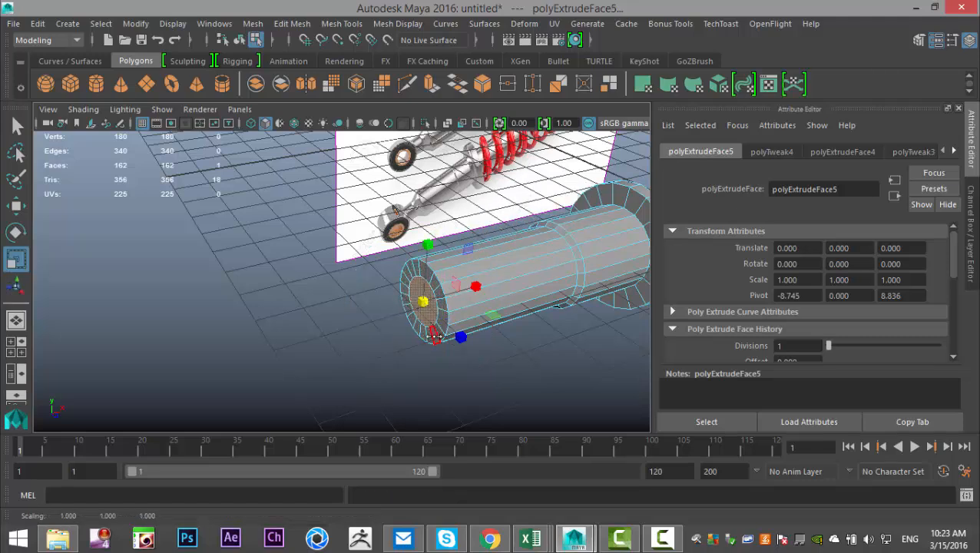
key(w)
drag(475, 287, 459, 292)
- Extrude the end cap of the taper and move it outward along X to form a short narrow neck
key(ctrl+e)
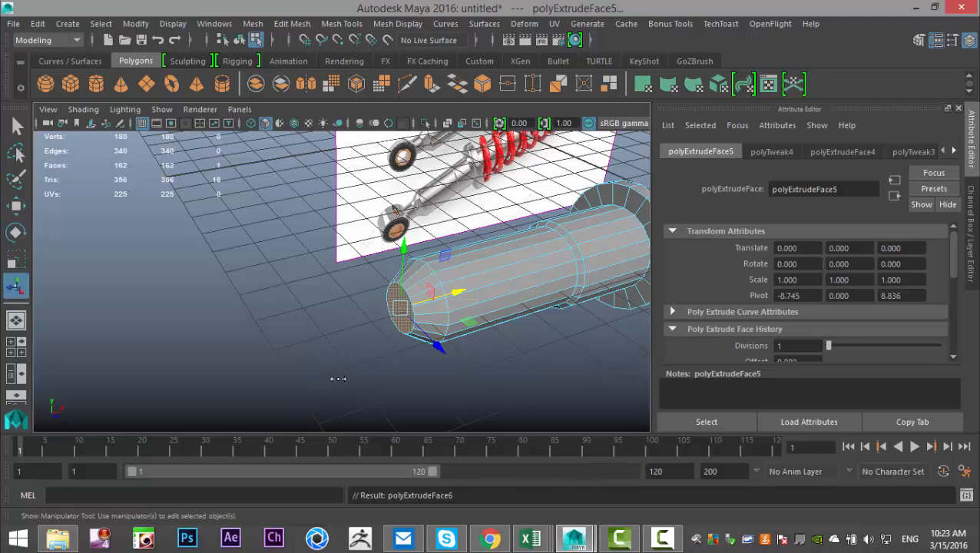
key(w)
drag(459, 290, 431, 302)
alt+drag(480, 364, 436, 364)
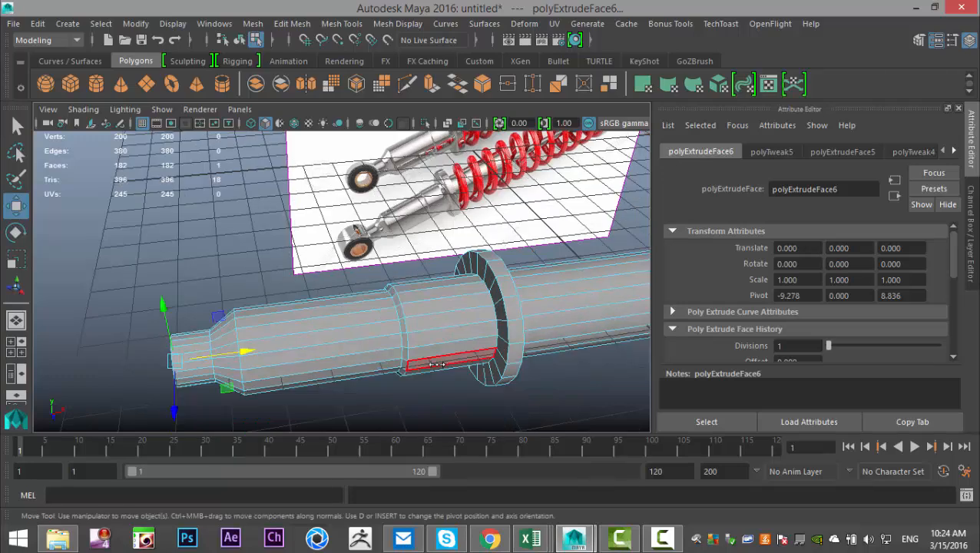
- Inspect the reference's lower mounting eye and create a polygon pipe primitive
scroll(436, 364, down, 5)
alt+middle_drag(417, 351, 417, 393)
scroll(424, 359, up, 8)
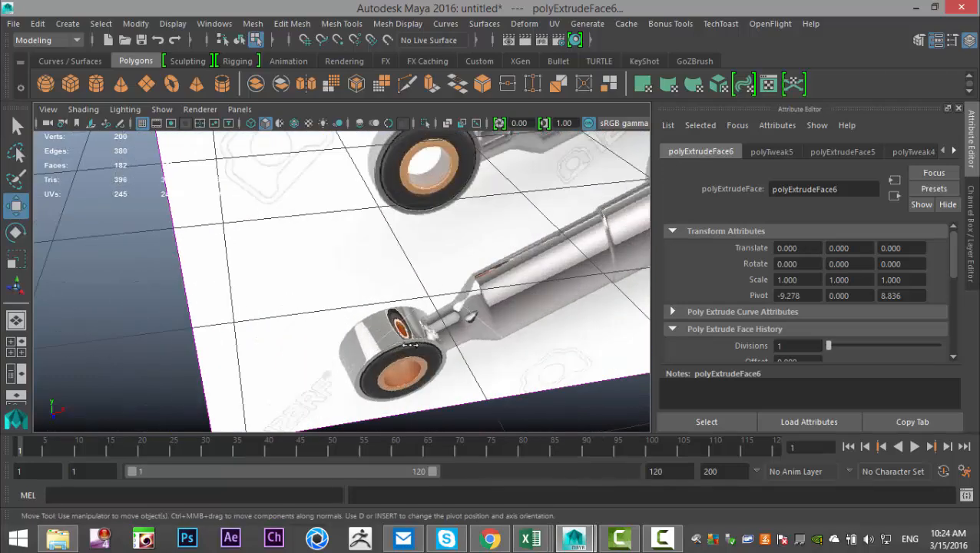
scroll(391, 359, down, 8)
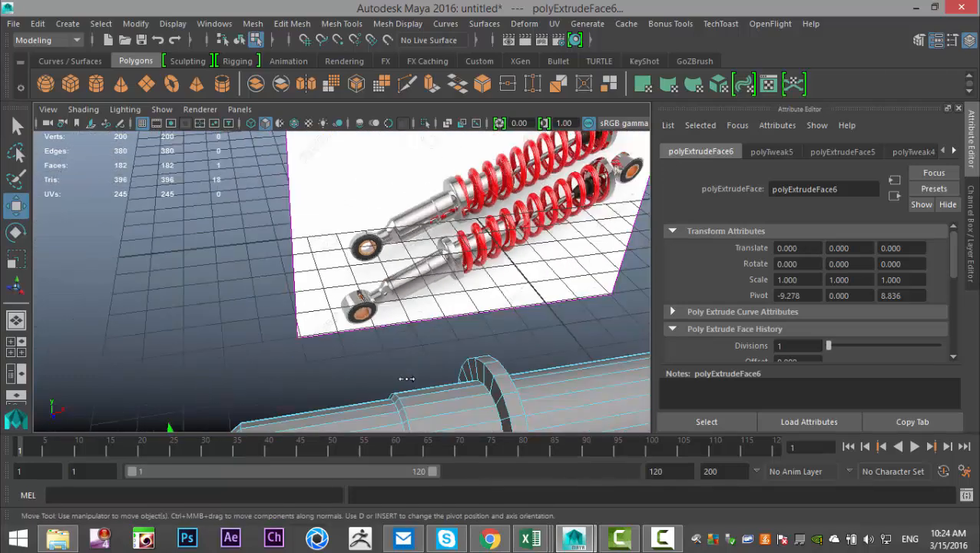
alt+drag(404, 374, 398, 331)
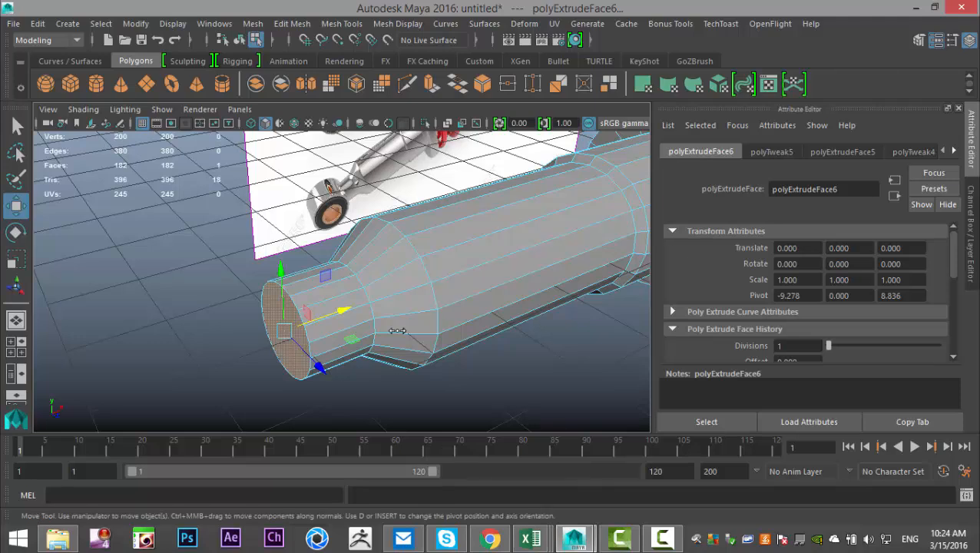
scroll(400, 337, down, 4)
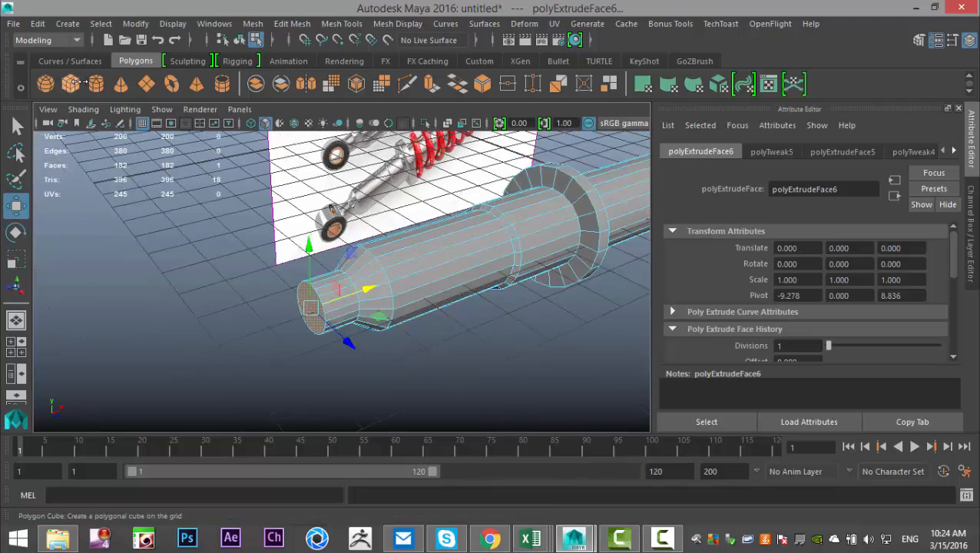
click(222, 84)
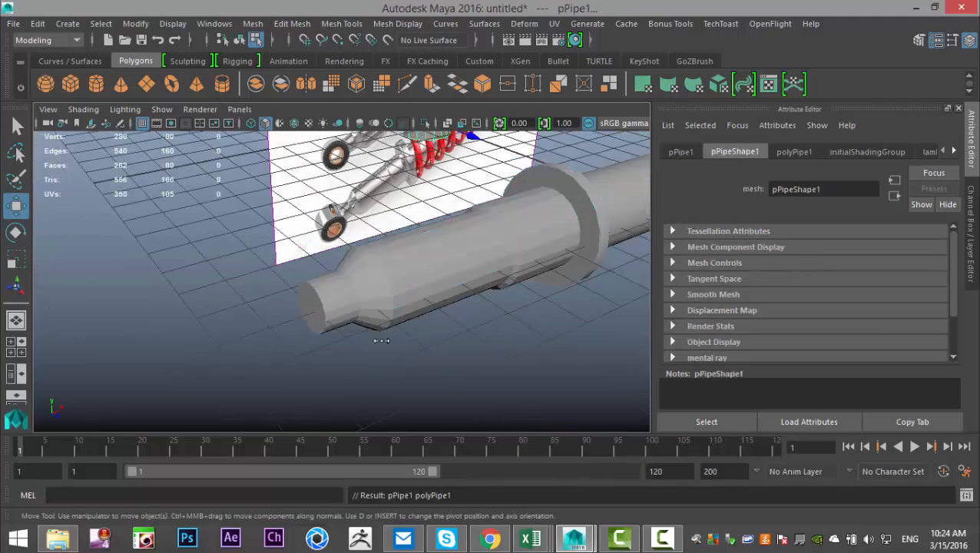
- Select the cylinder body in object mode and preview it smoothed, returning to the unsmoothed display
scroll(385, 337, down, 5)
scroll(402, 345, up, 3)
mouse_move(463, 360)
alt+mouse_down()
mouse_move(448, 380)
mouse_move(490, 369)
mouse_move(471, 371)
alt+mouse_up()
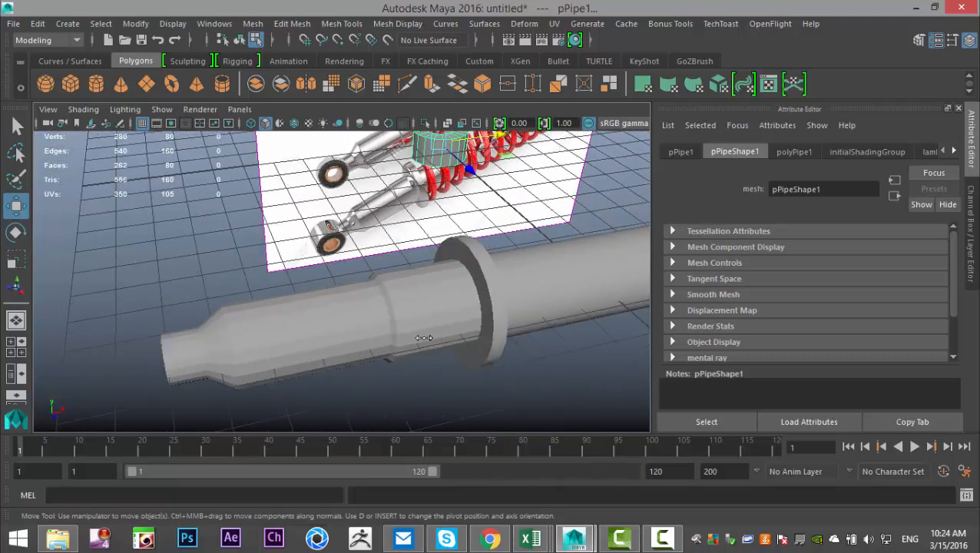
right_drag(414, 294, 418, 320)
right_drag(401, 311, 466, 98)
click(432, 305)
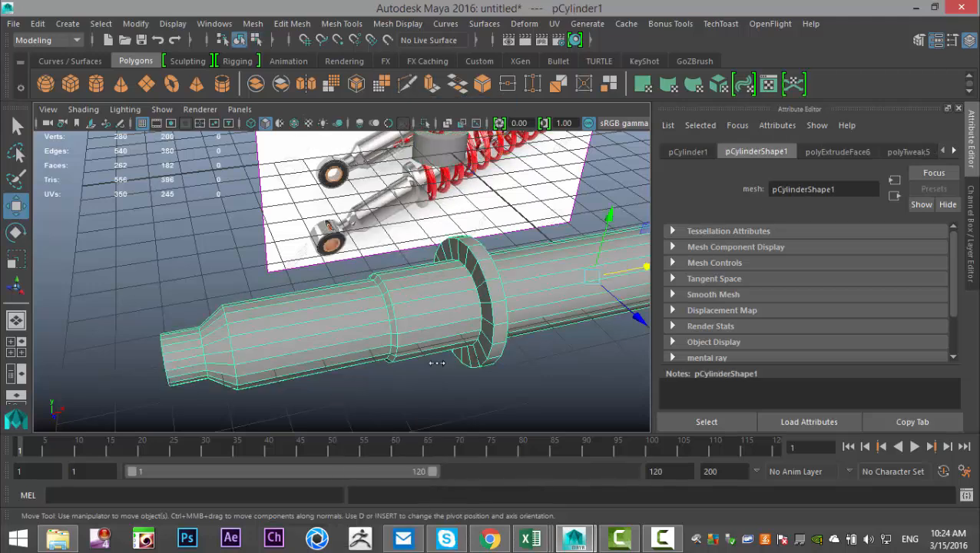
key(3)
key(1)
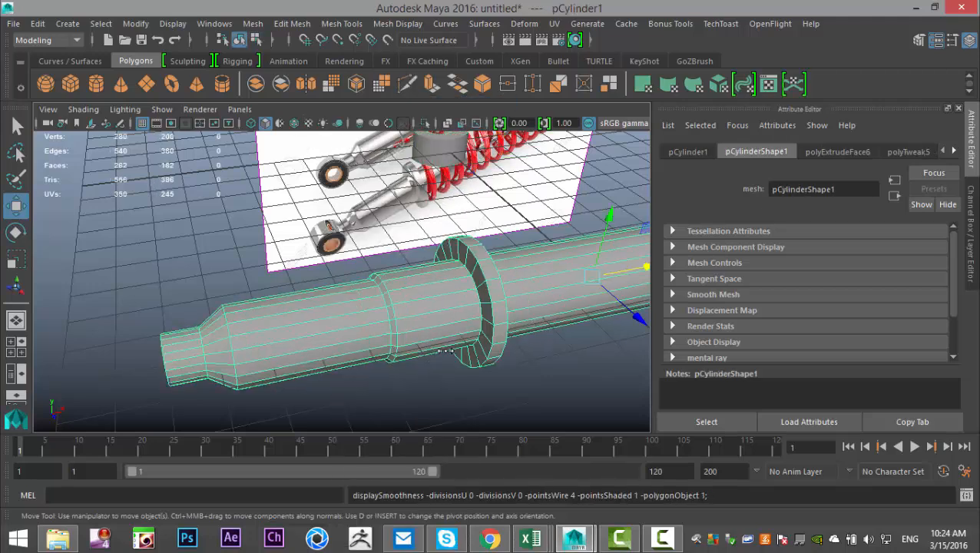
- Insert supporting edge loops near both edges of the flange's rim and on the body section next to the flange
alt+drag(465, 347, 437, 342)
click(340, 24)
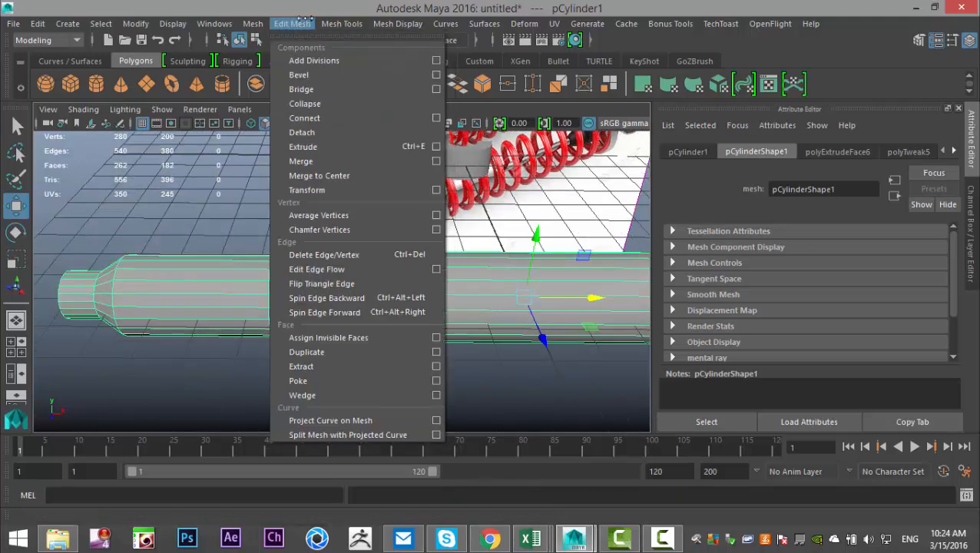
mouse_move(307, 20)
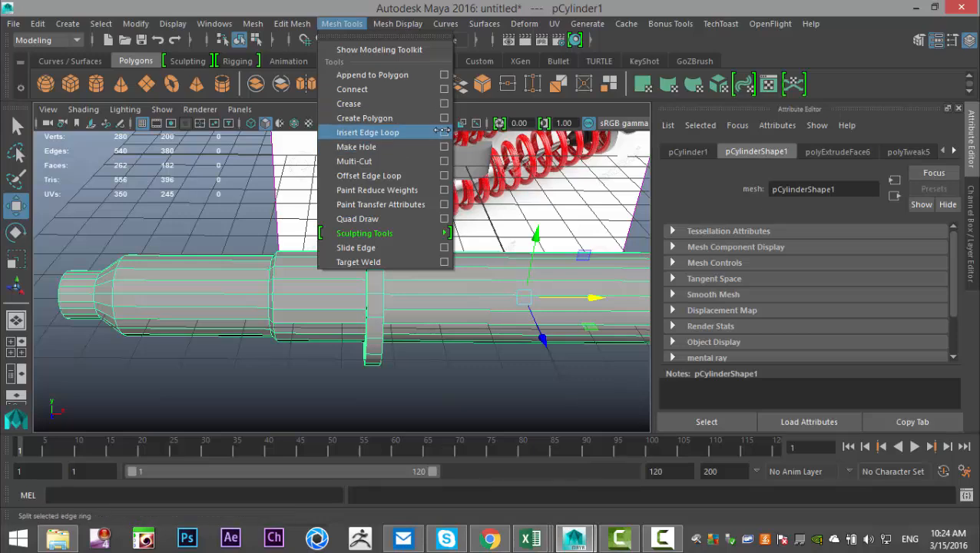
click(408, 131)
scroll(407, 281, up, 5)
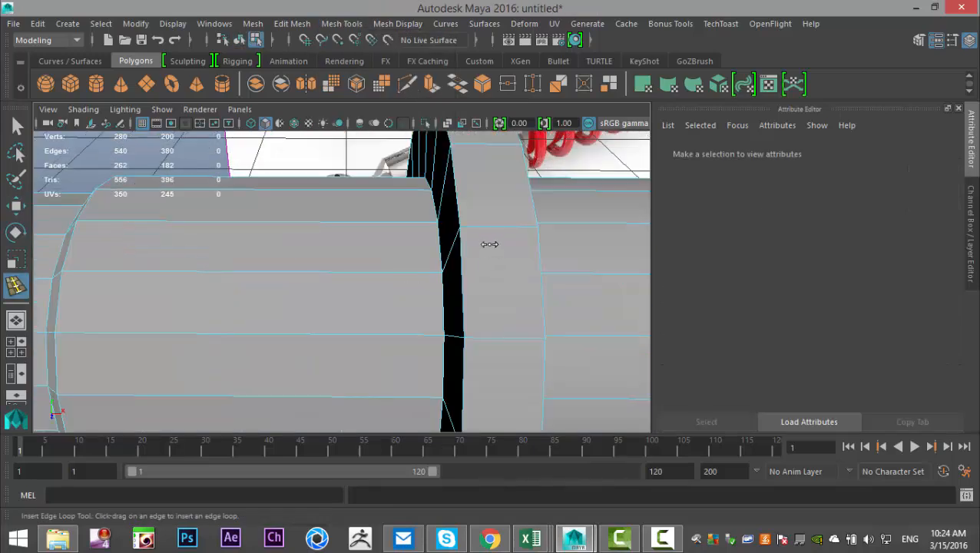
drag(467, 228, 528, 224)
click(533, 226)
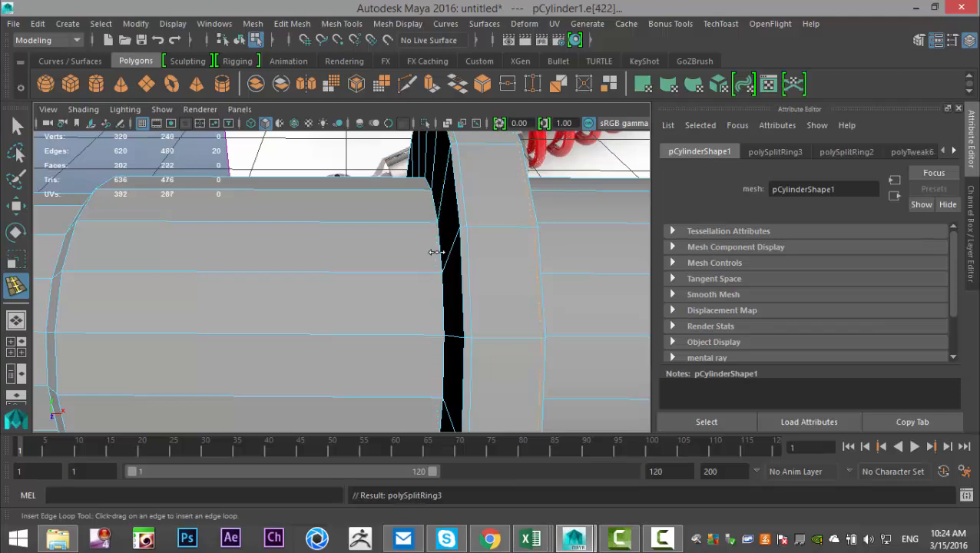
drag(433, 272, 433, 274)
- Insert supporting edge loops beside the small step in the body and around the tapered shoulder and neck
alt+middle_drag(274, 323, 328, 302)
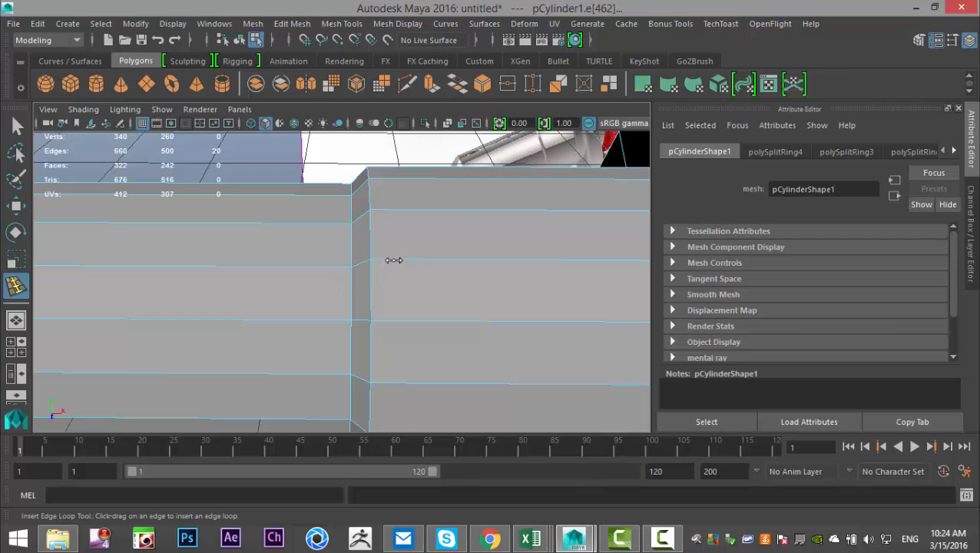
drag(382, 256, 350, 270)
alt+middle_drag(236, 311, 394, 315)
drag(437, 289, 413, 288)
drag(300, 306, 307, 305)
drag(197, 306, 188, 306)
- Insert supporting edge loops on the main tube close to the flange and close to the tube's far end
alt+middle_drag(437, 339, 105, 335)
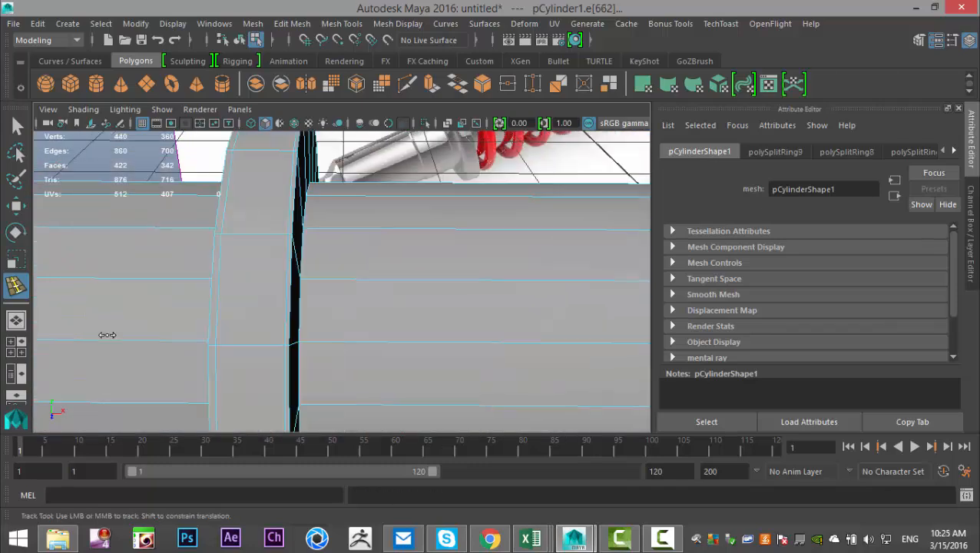
scroll(256, 333, down, 5)
scroll(254, 345, up, 5)
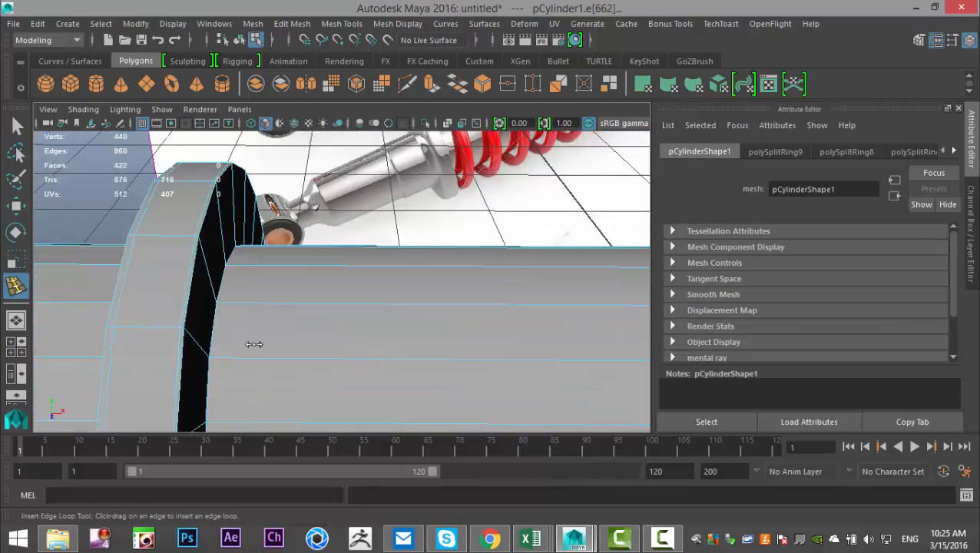
mouse_move(231, 360)
mouse_down()
mouse_move(218, 355)
mouse_move(225, 358)
mouse_up()
alt+drag(346, 346, 131, 335)
drag(401, 329, 405, 349)
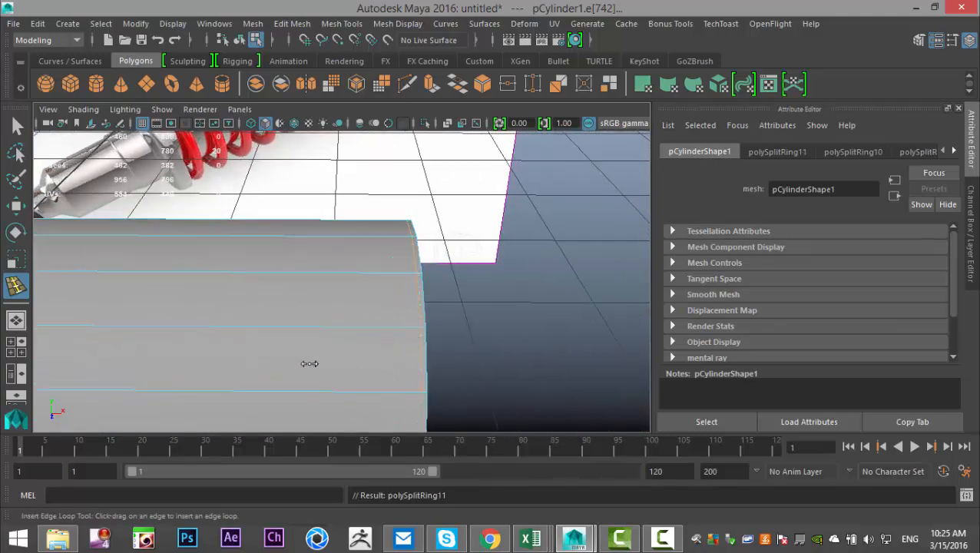
- Check the edge-looped cylinder in object mode with smooth preview and switch back to the unsmoothed display
key(q)
right_drag(348, 307, 407, 103)
alt+right_drag(434, 322, 412, 336)
alt+right_drag(249, 332, 429, 350)
mouse_move(363, 362)
alt+mouse_down()
mouse_move(395, 354)
mouse_move(356, 364)
alt+mouse_up()
alt+middle_drag(372, 366, 359, 381)
key(1)
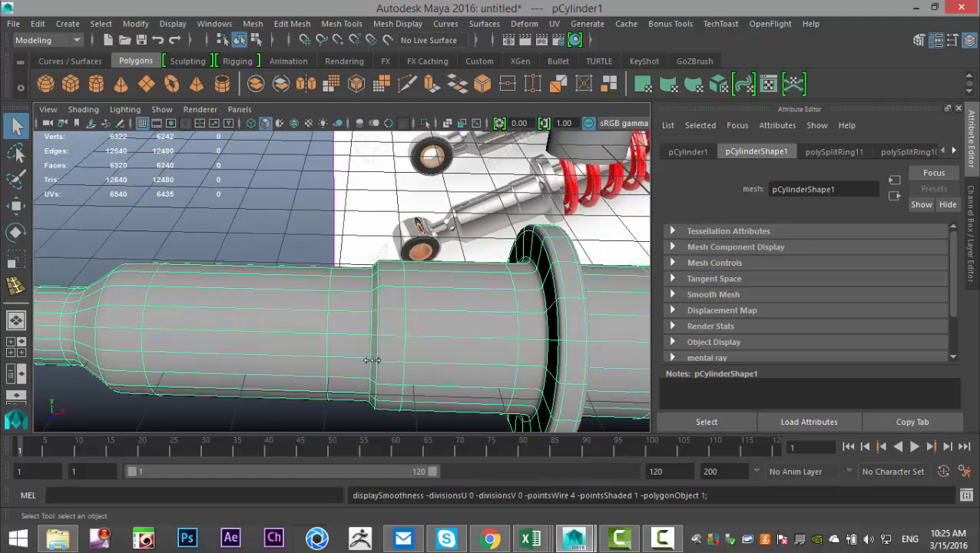
- Insert further supporting edge loops with the Insert Edge Loop tool at the body's small step and neighbouring sections
scroll(389, 370, up, 3)
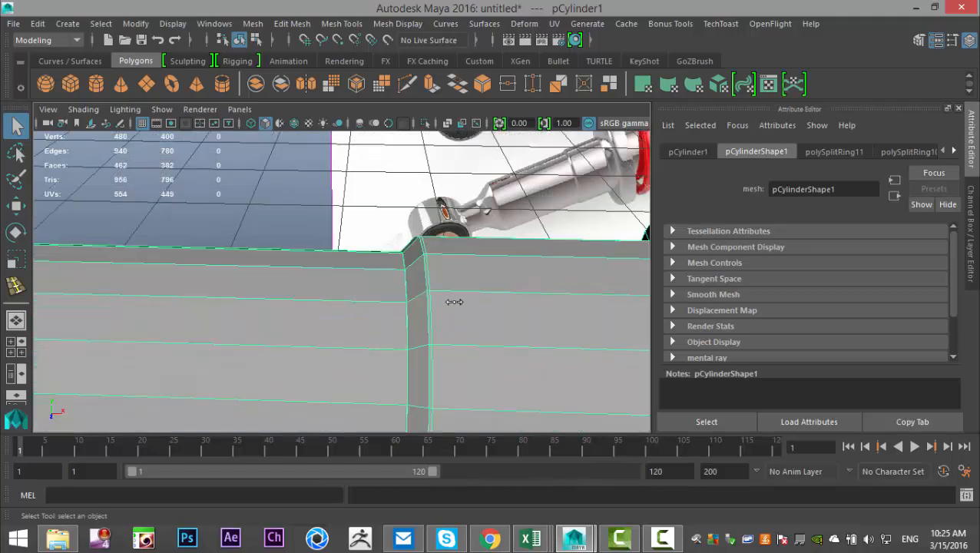
click(342, 23)
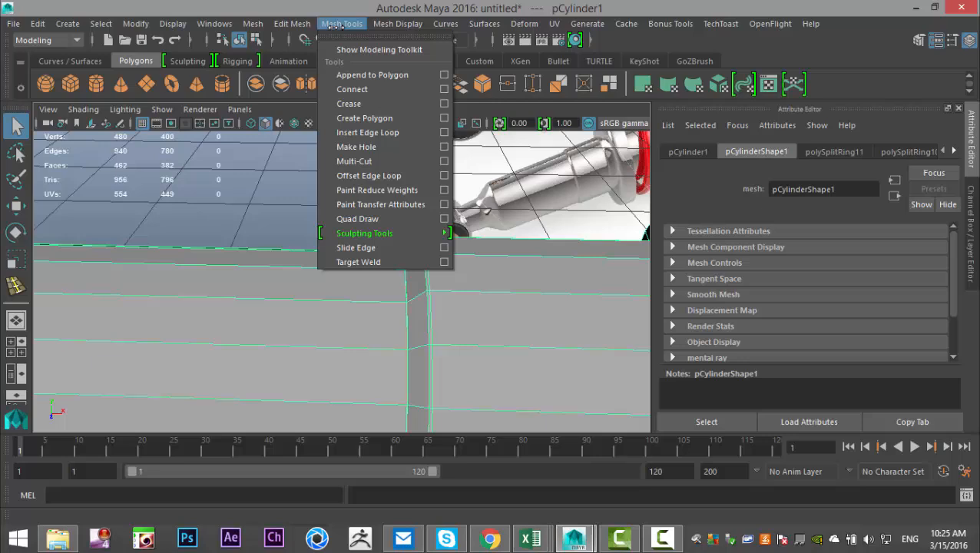
click(399, 133)
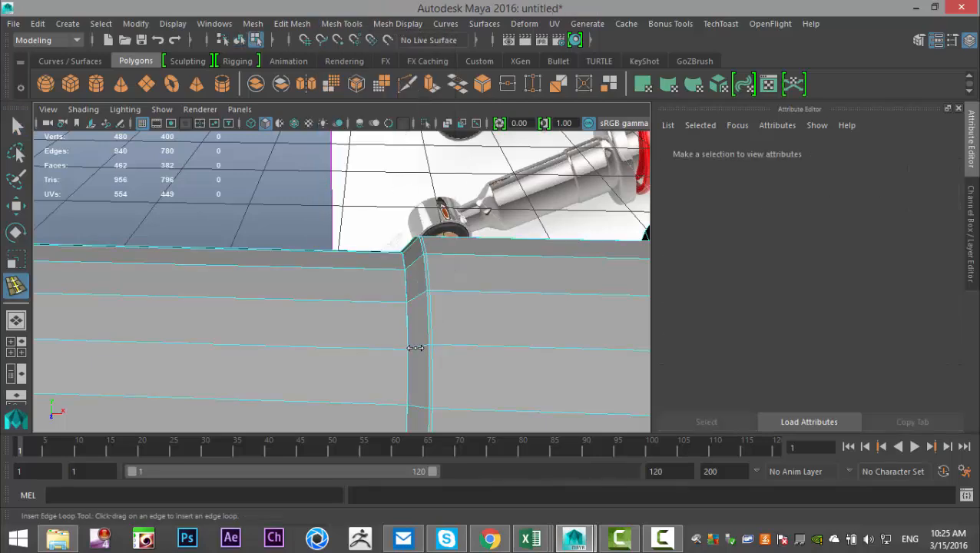
mouse_move(410, 350)
mouse_down()
mouse_move(421, 347)
mouse_move(389, 344)
mouse_move(407, 350)
mouse_up()
alt+middle_drag(424, 329, 182, 332)
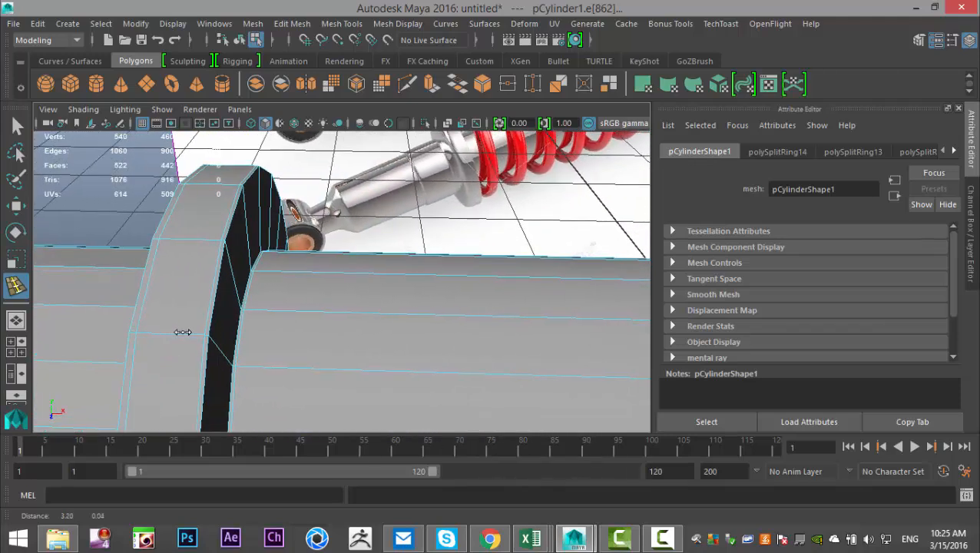
scroll(184, 329, up, 5)
scroll(424, 341, down, 5)
scroll(422, 353, up, 5)
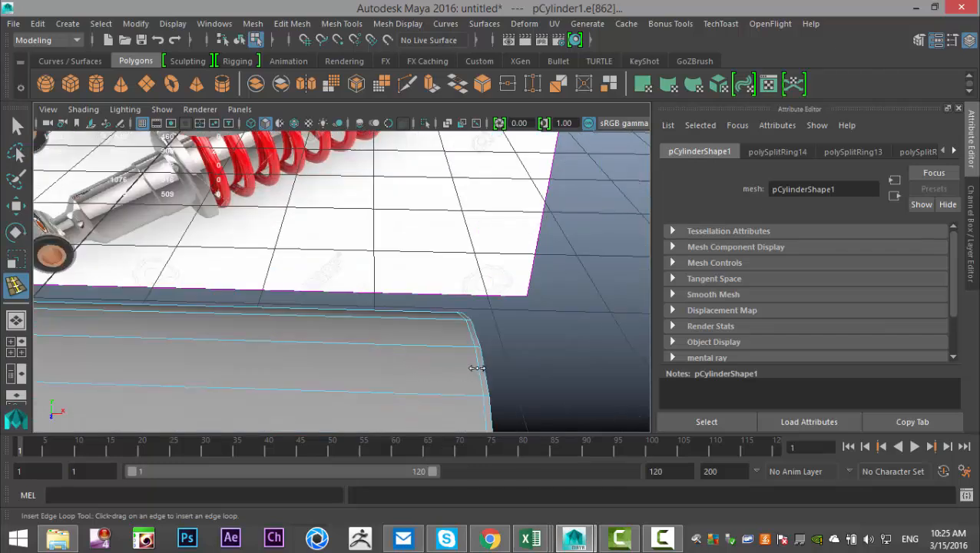
- Return the cylinder to object mode, display it with smooth preview and inspect it deselected
alt+right_drag(476, 368, 281, 358)
alt+drag(212, 349, 305, 362)
key(q)
right_drag(419, 330, 475, 102)
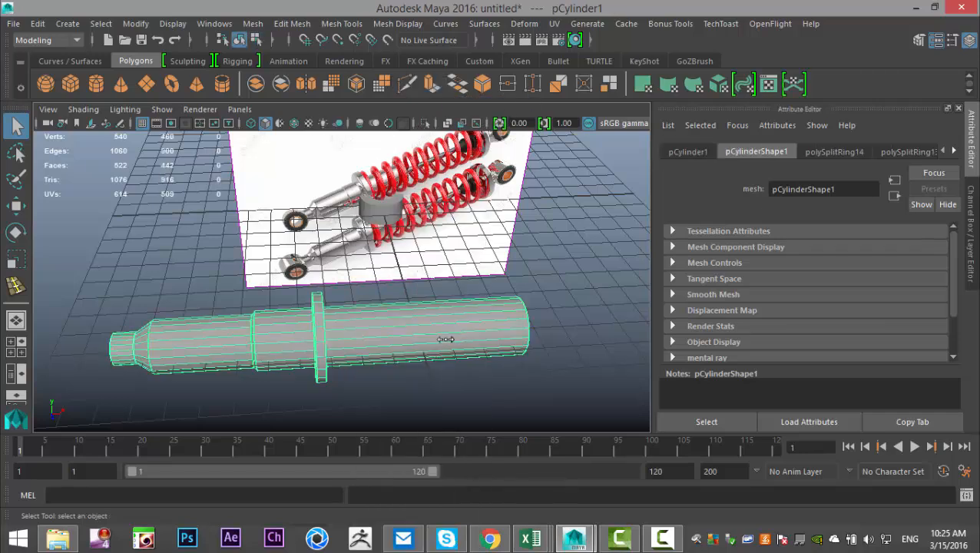
key(3)
alt+right_drag(476, 294, 483, 301)
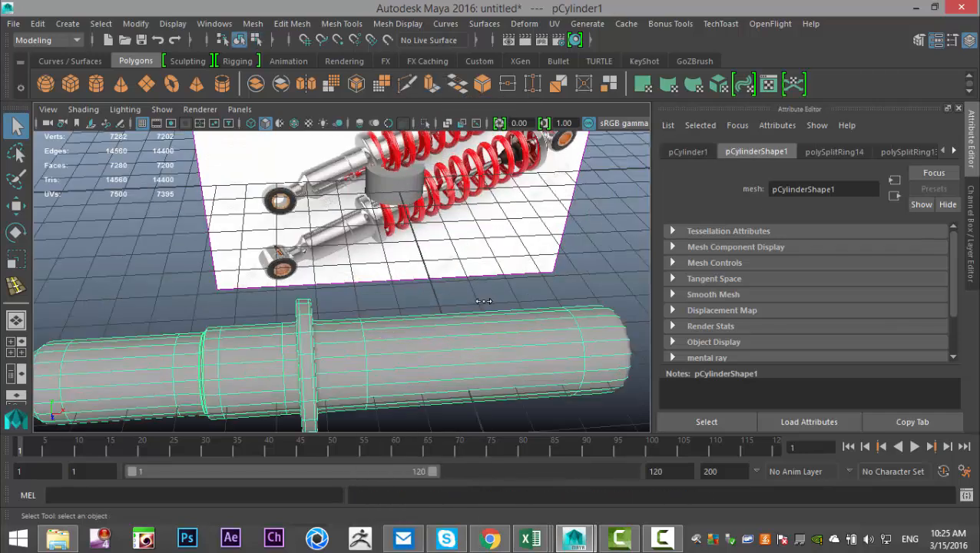
alt+drag(364, 301, 404, 278)
click(536, 417)
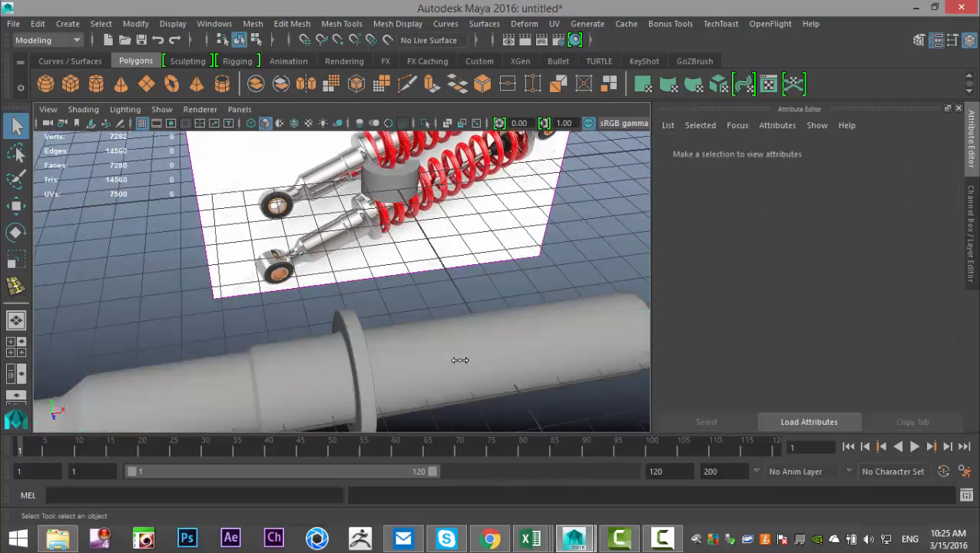
- Apply the mesh Smooth operation to the shock body with 1 division
click(452, 359)
click(253, 23)
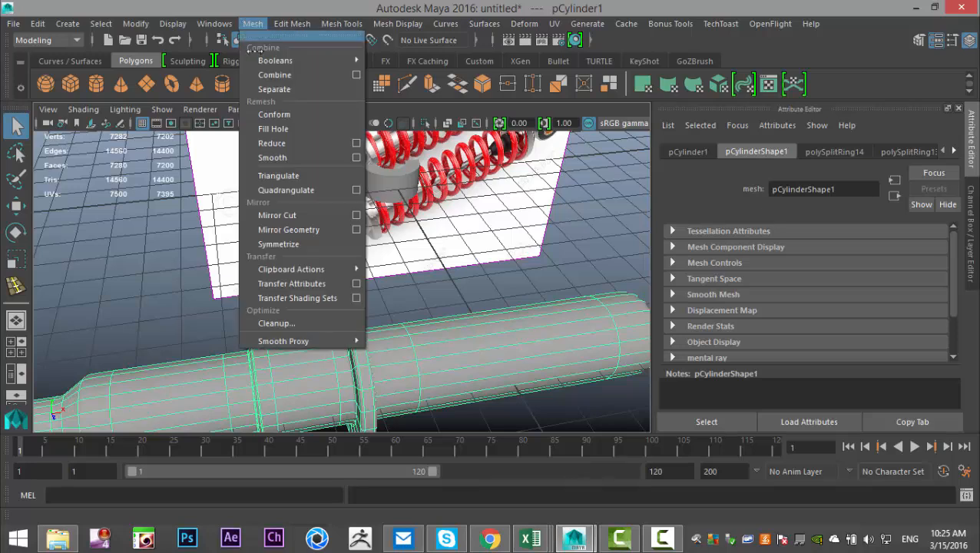
click(292, 155)
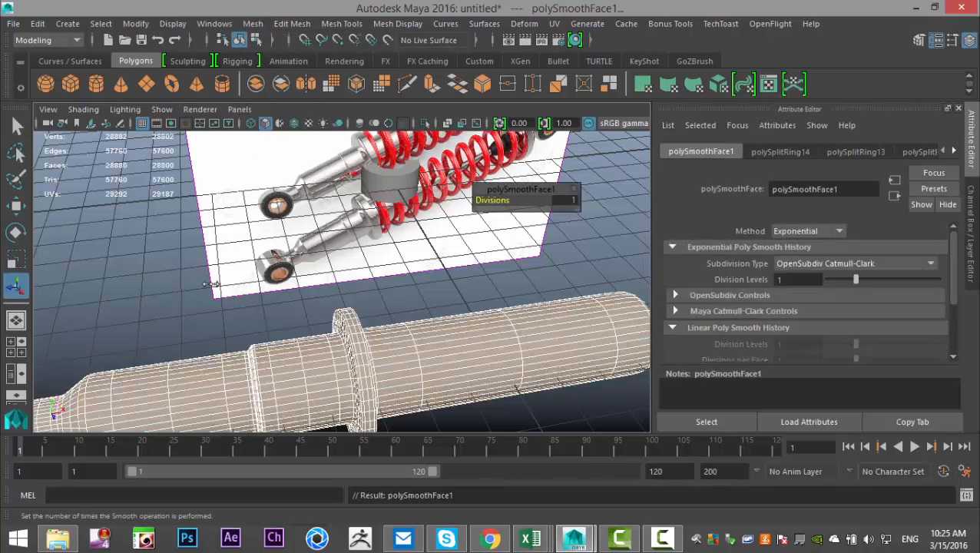
click(156, 302)
- Move the pipe out of the reference image plane along Z to about 12.46, in front of the shock body
scroll(162, 302, down, 4)
alt+middle_drag(295, 357, 343, 347)
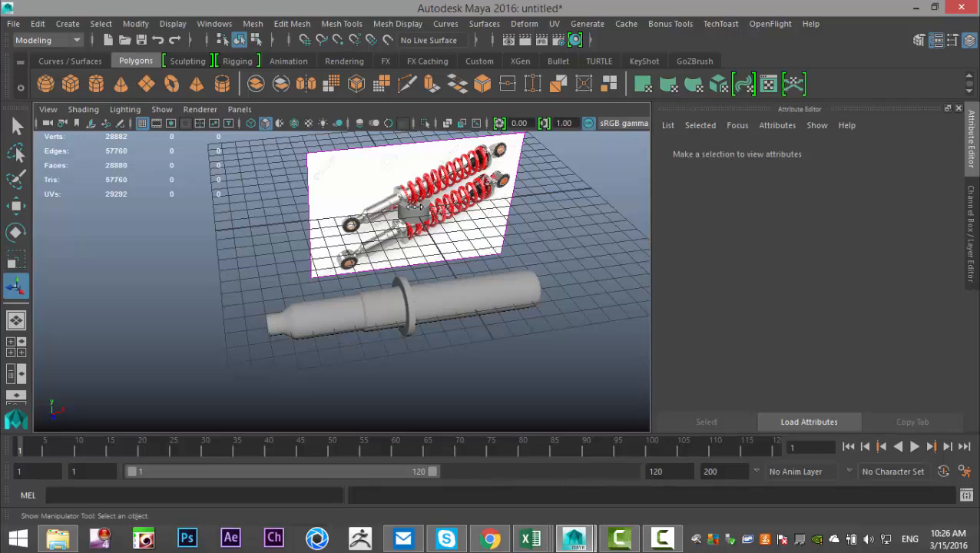
click(413, 207)
key(w)
drag(435, 244, 522, 392)
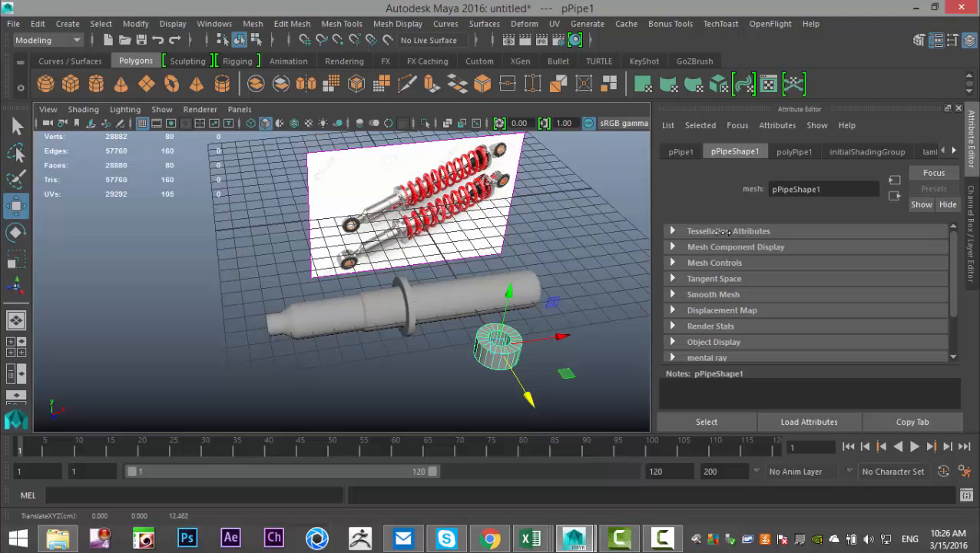
- Set the pipe's axis subdivisions to 30
click(794, 152)
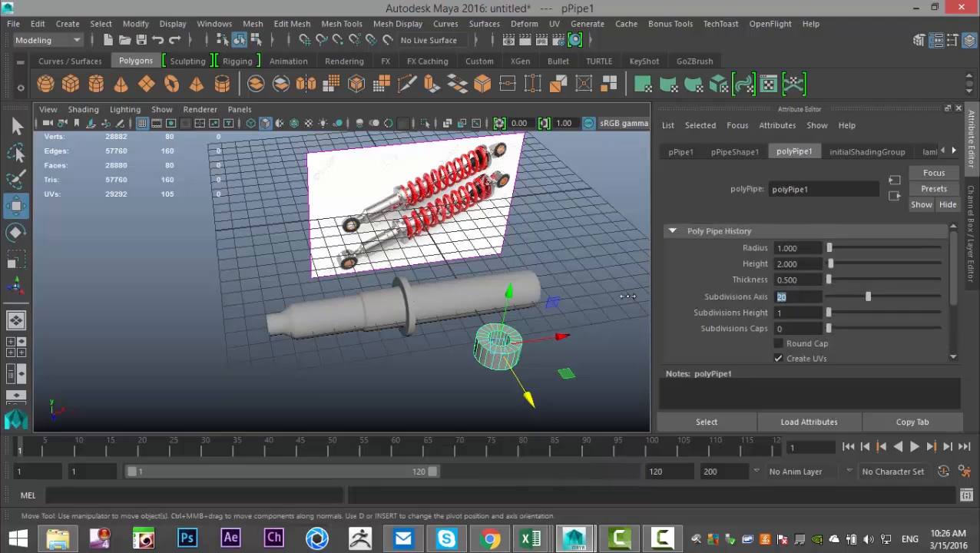
key(Return)
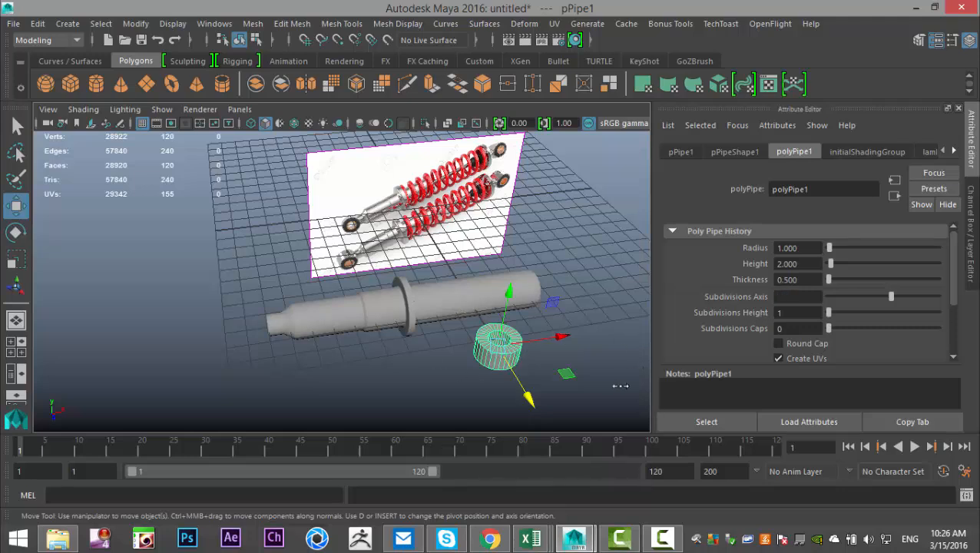
click(606, 362)
- Rotate the pipe 90 degrees about the X axis so its opening faces the front
click(489, 354)
key(e)
drag(524, 330, 485, 418)
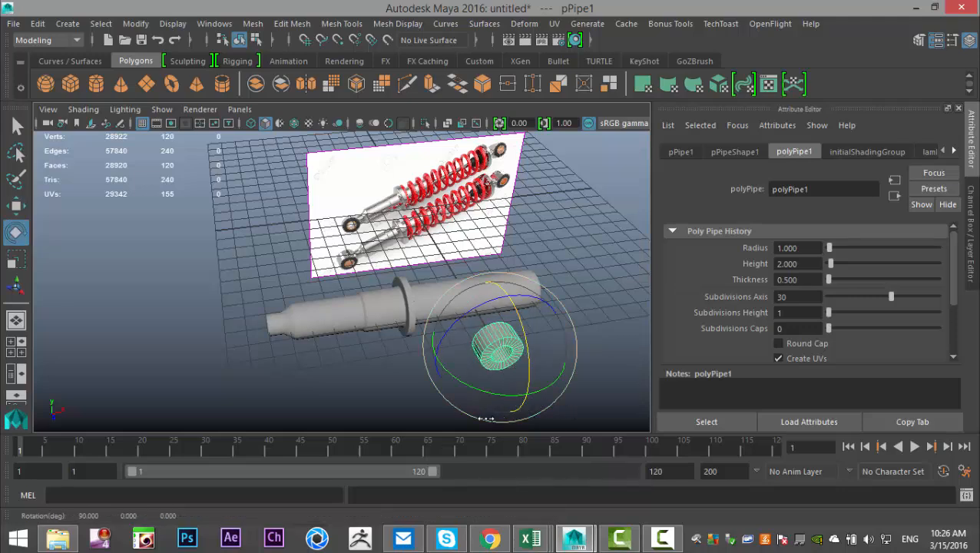
- Move the pipe to the free end of the body's narrow neck, at about X -10.77 and Z 8.95
key(w)
drag(511, 354, 262, 359)
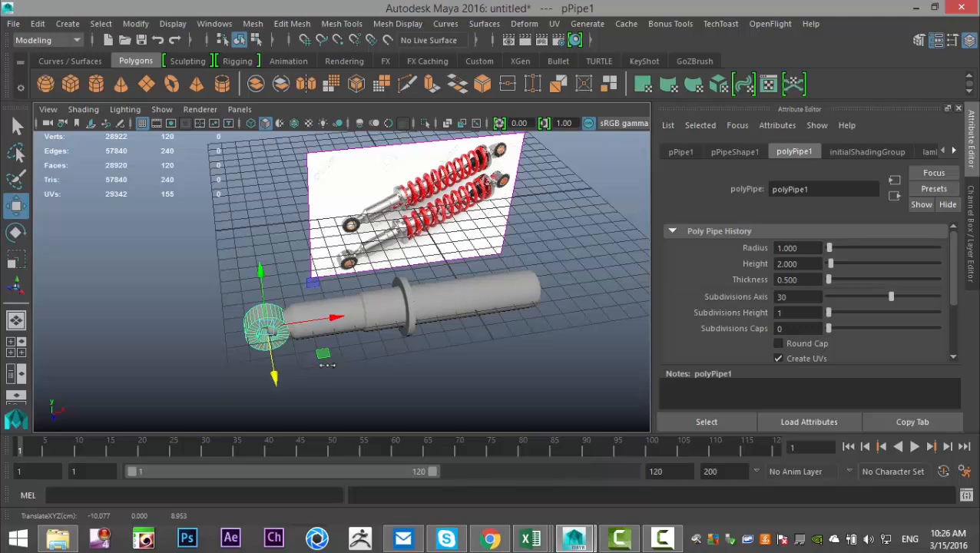
scroll(351, 349, up, 3)
scroll(300, 380, down, 3)
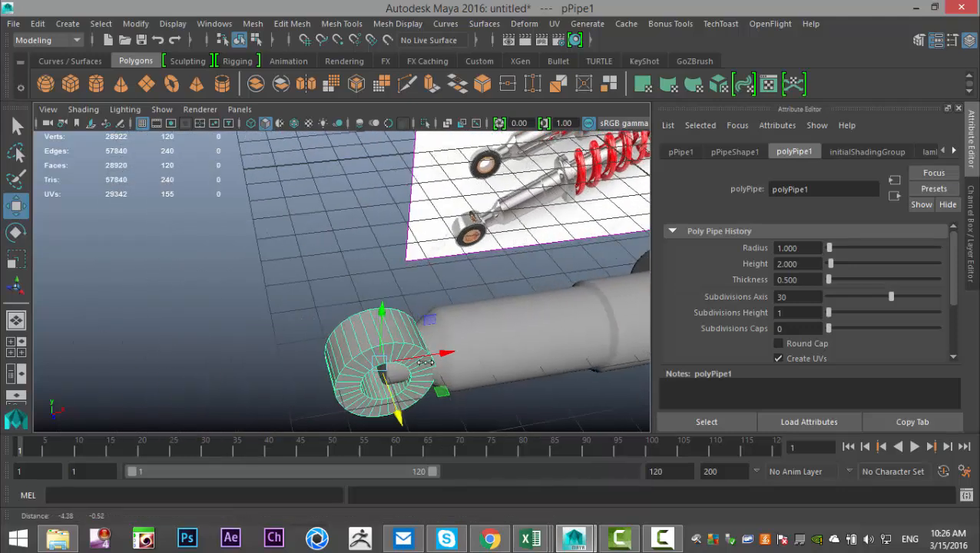
click(15, 346)
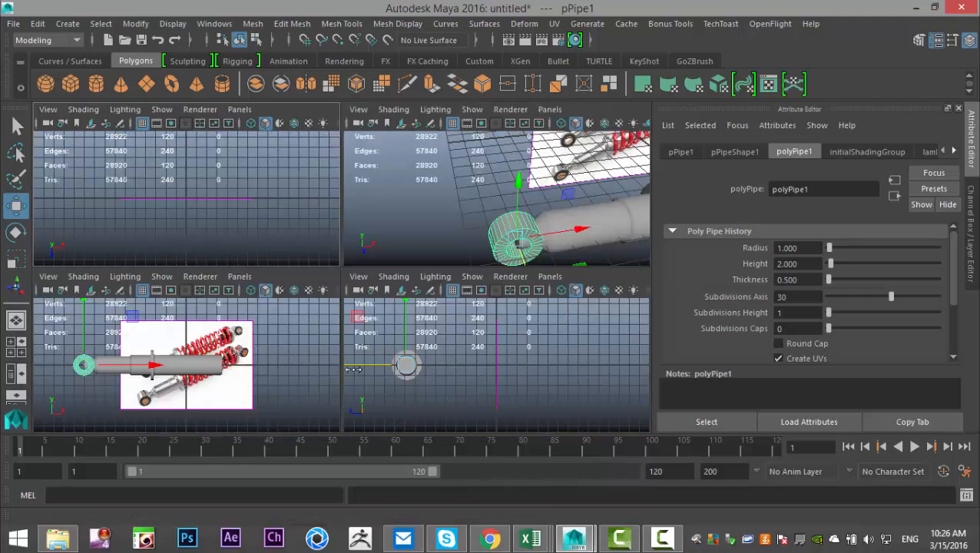
key(space)
scroll(176, 364, up, 3)
alt+middle_drag(242, 365, 461, 309)
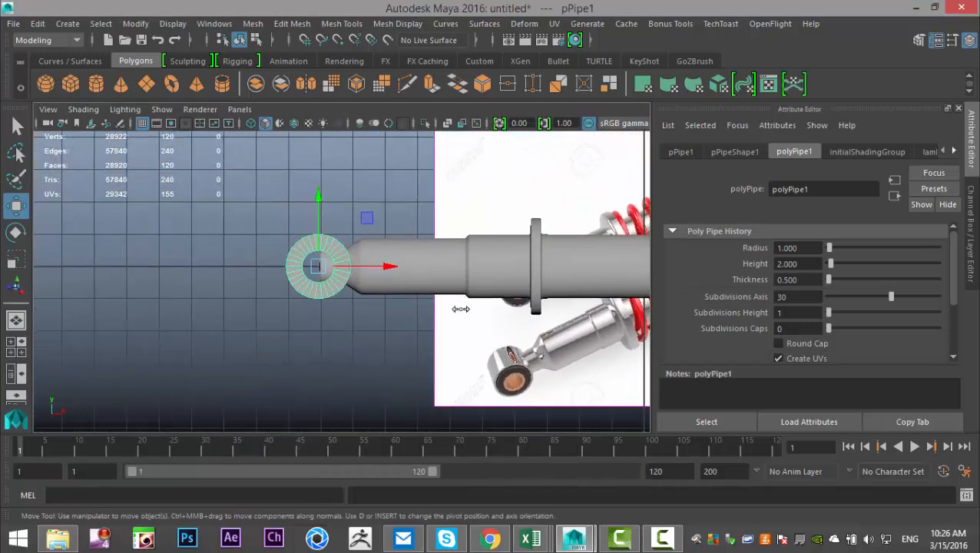
drag(390, 268, 365, 267)
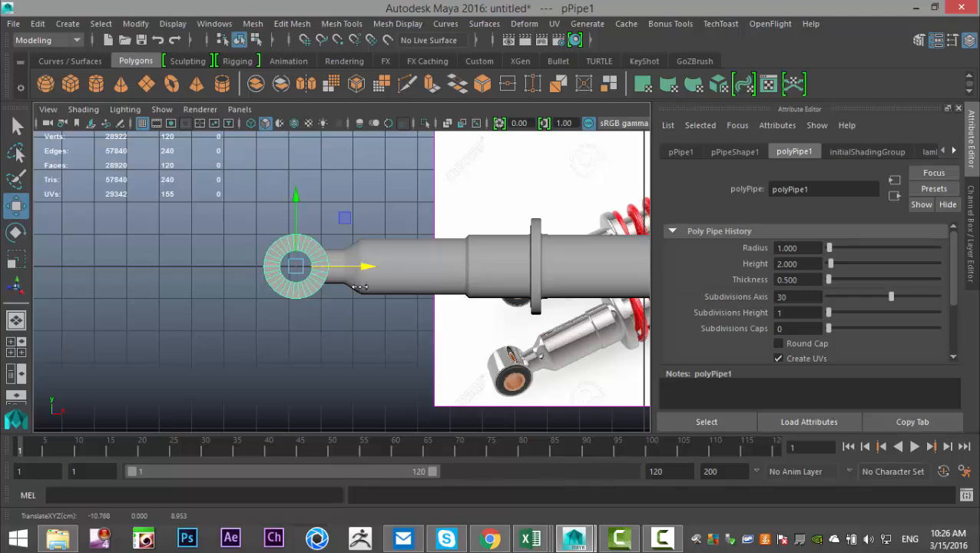
- Select the inner edge loops on both ends of the pipe in edge mode
scroll(359, 286, up, 6)
alt+middle_drag(291, 284, 409, 338)
right_drag(318, 263, 327, 86)
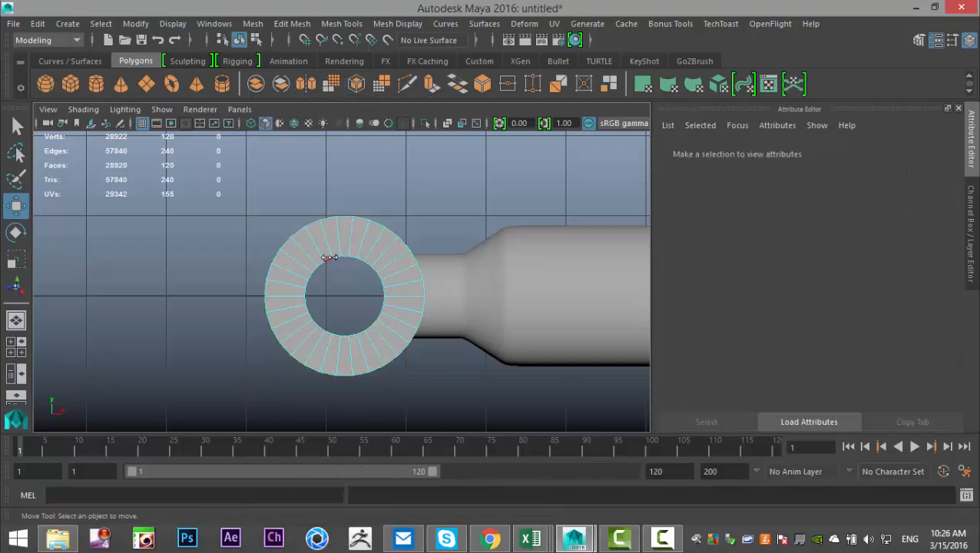
double_click(329, 258)
click(16, 347)
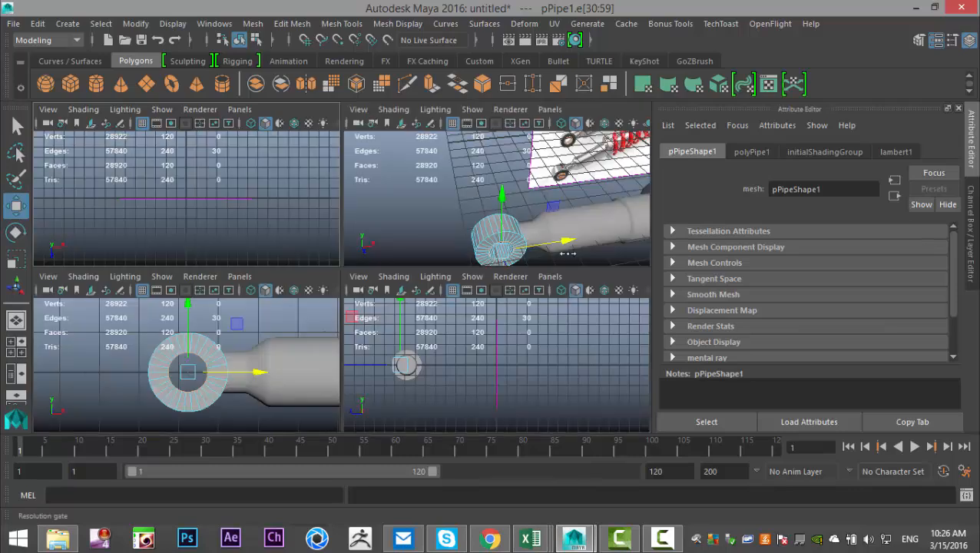
key(space)
alt+drag(380, 318, 422, 323)
scroll(422, 324, up, 3)
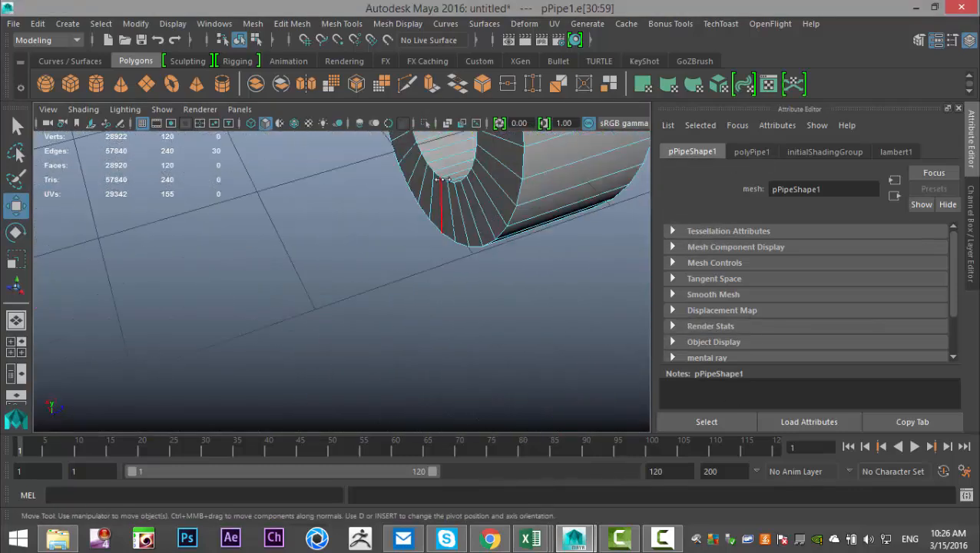
shift+double_click(444, 179)
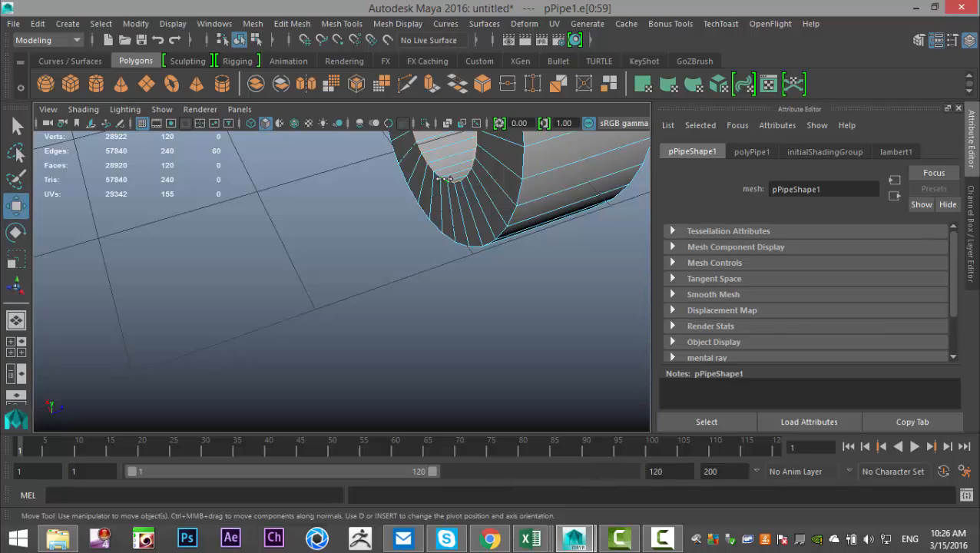
alt+drag(455, 230, 358, 351)
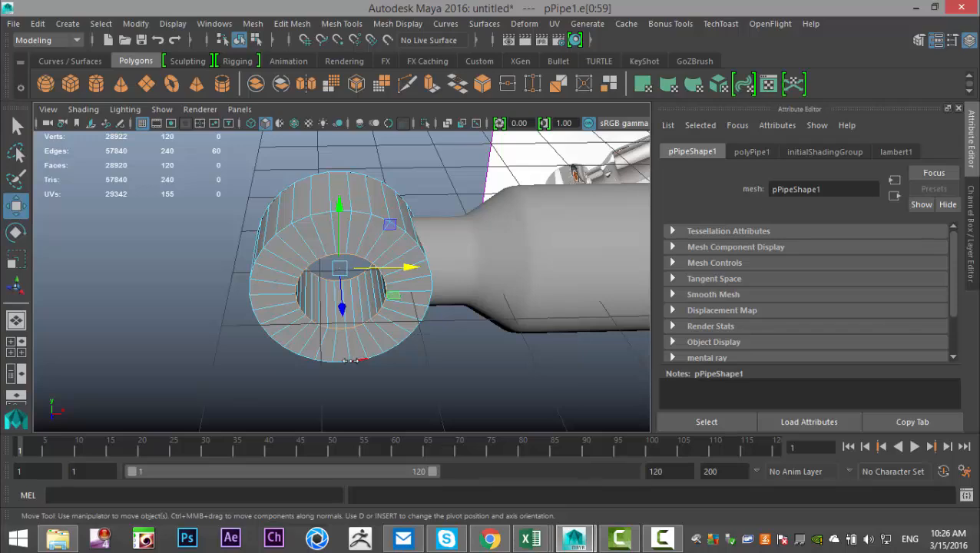
- Scale both inner edge loops outward to thin the pipe's wall, and adjust their spacing along the pipe's depth
key(r)
drag(341, 271, 379, 265)
drag(343, 305, 348, 294)
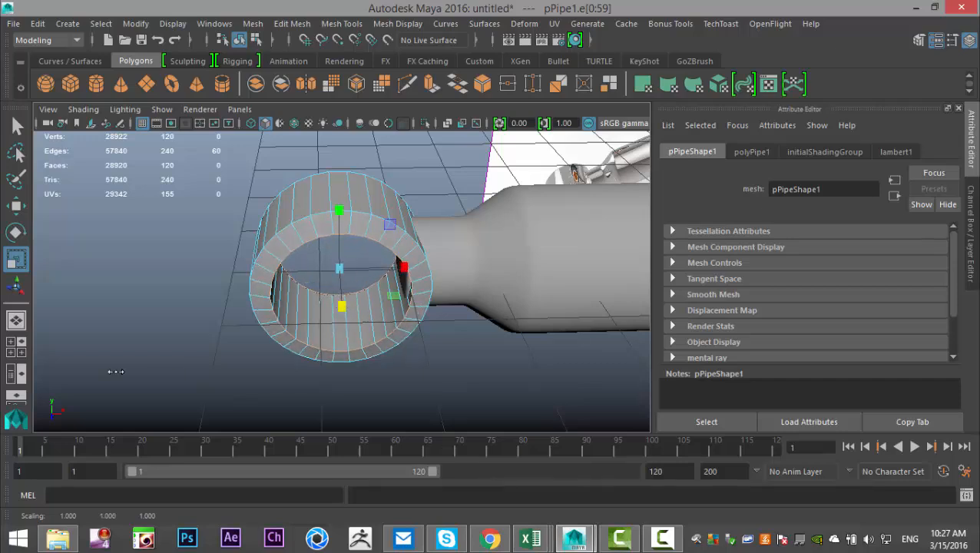
- Select the whole pipe in object mode and centre it on the neck in the wireframe top view, at about Z 8.82
click(14, 346)
key(space)
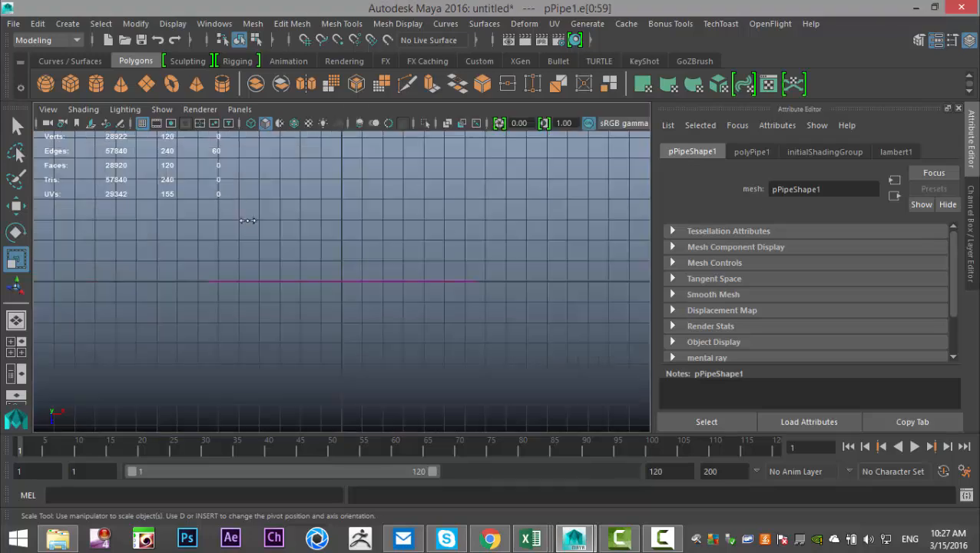
key(f)
alt+middle_drag(350, 258, 350, 271)
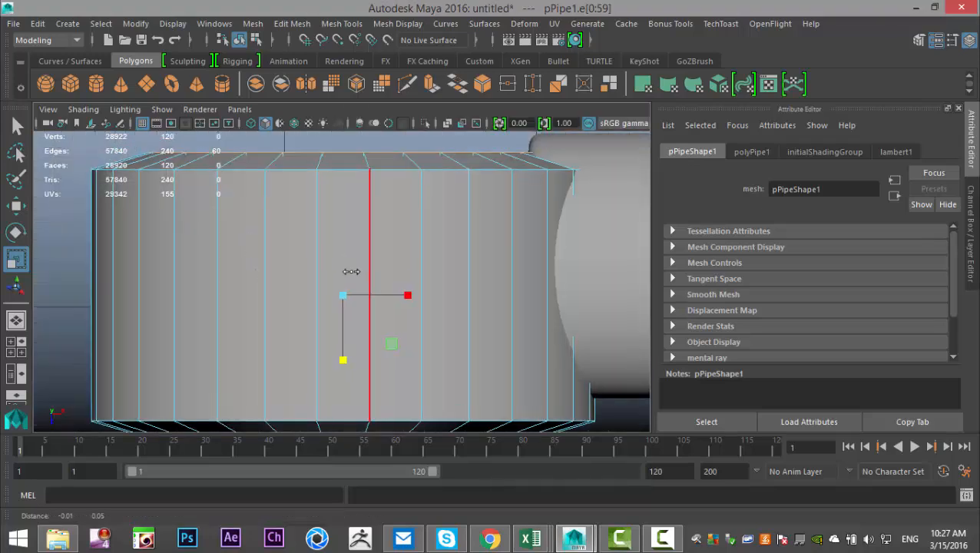
scroll(353, 262, down, 6)
scroll(353, 263, up, 2)
right_drag(298, 285, 357, 106)
drag(280, 248, 323, 338)
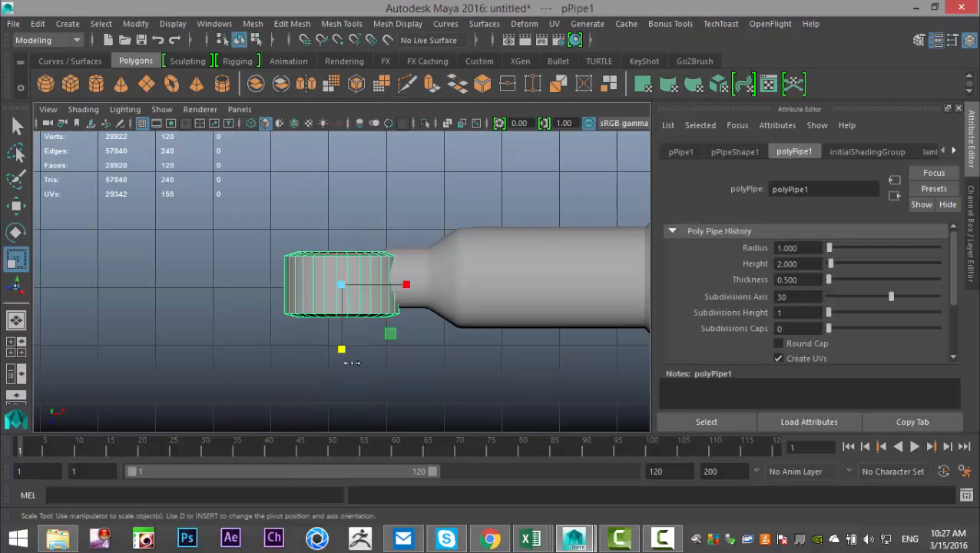
key(w)
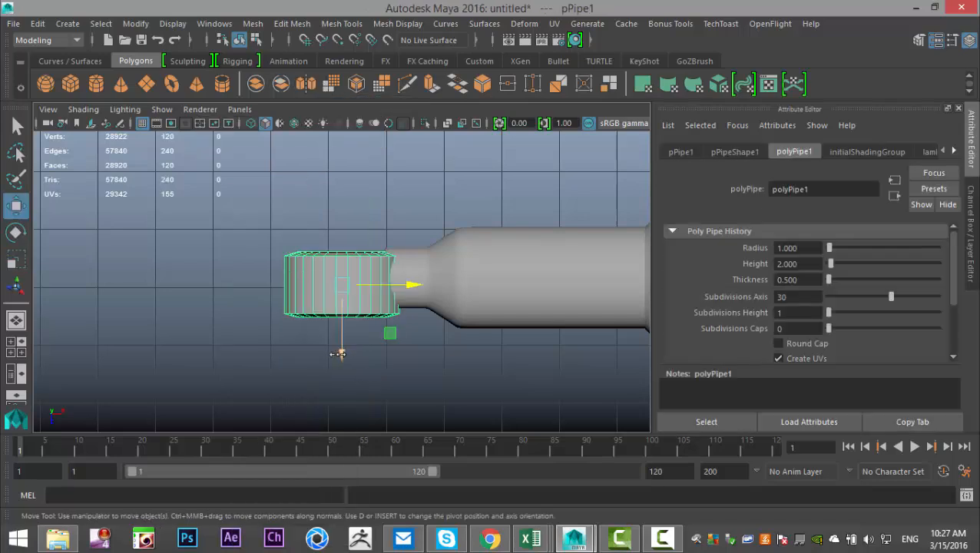
key(4)
drag(342, 355, 342, 351)
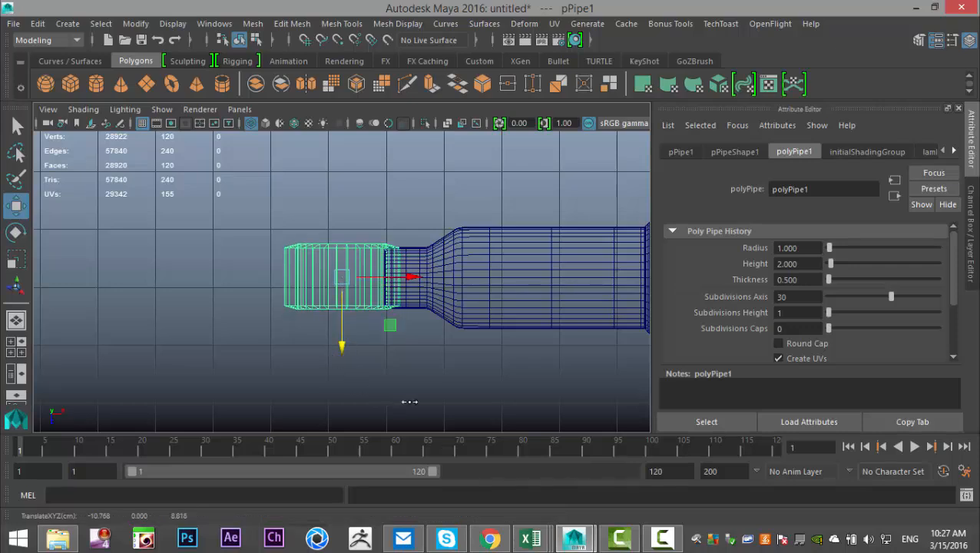
- Widen the pipe slightly along its depth and return to the perspective view
key(r)
drag(341, 340, 342, 351)
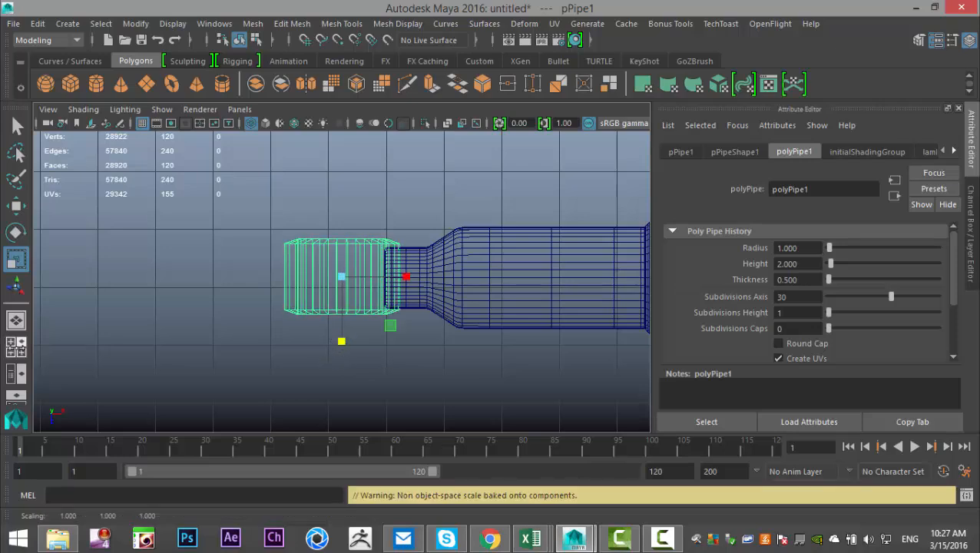
key(space)
key(space)
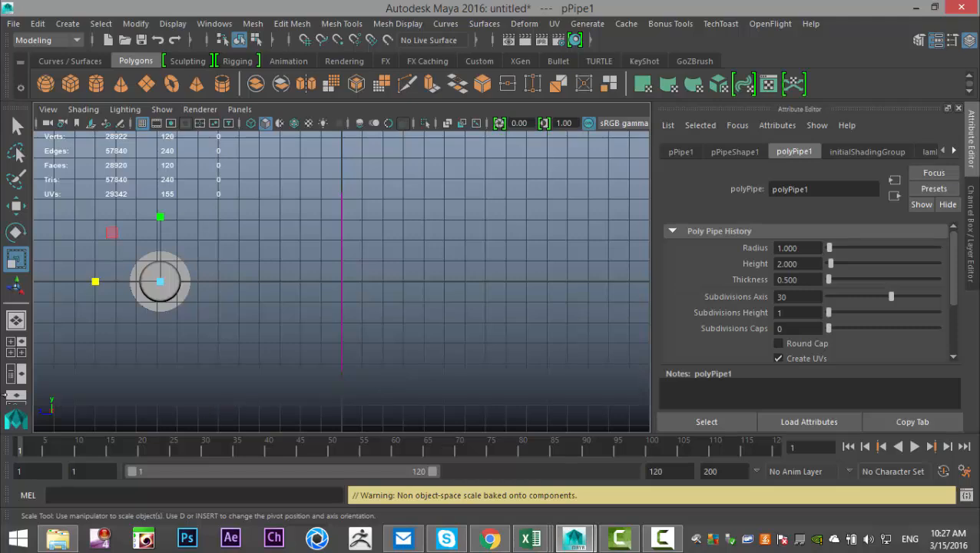
key(space)
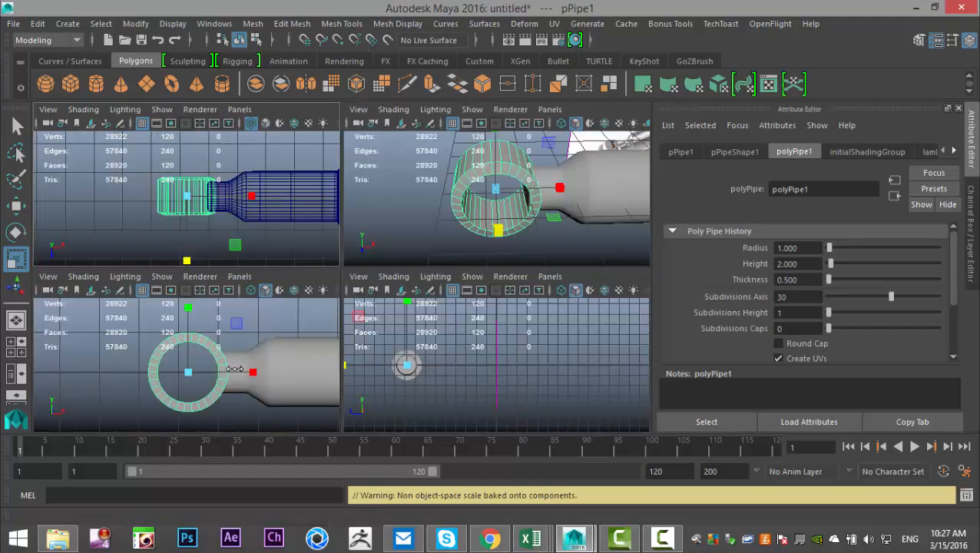
key(space)
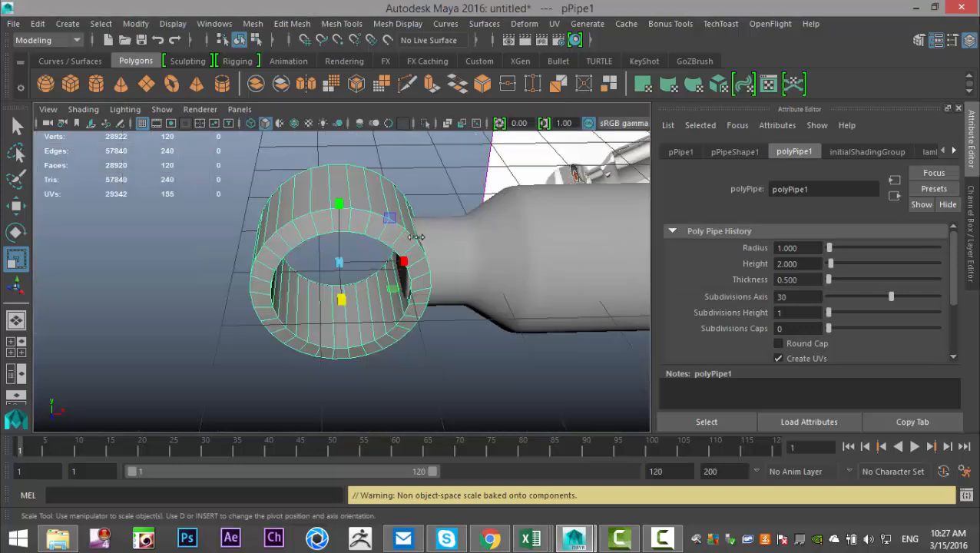
- Shift the pipe slightly along X to about -10.82, so that the neck no longer pokes into its hole
alt+drag(350, 327, 369, 302)
alt+right_drag(370, 301, 358, 341)
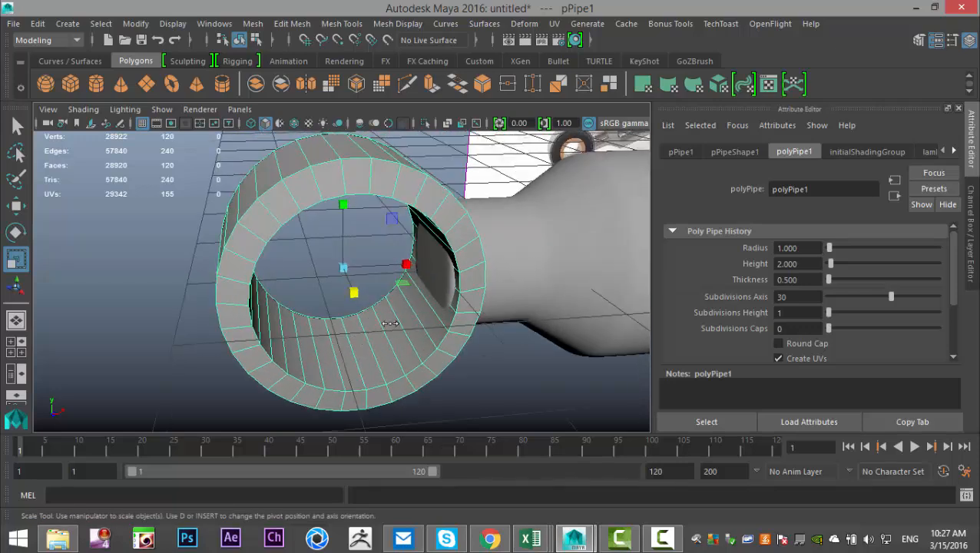
key(w)
drag(410, 263, 404, 265)
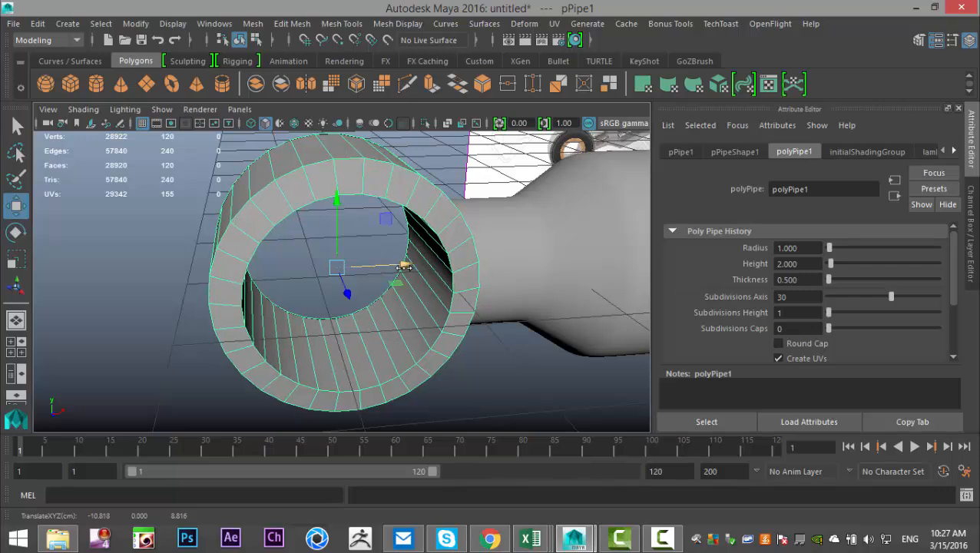
- Examine the mounting eye and its joint with the neck from several angles, comparing it with the reference image
alt+drag(485, 295, 355, 248)
click(373, 244)
click(407, 275)
click(373, 255)
alt+drag(409, 332, 382, 316)
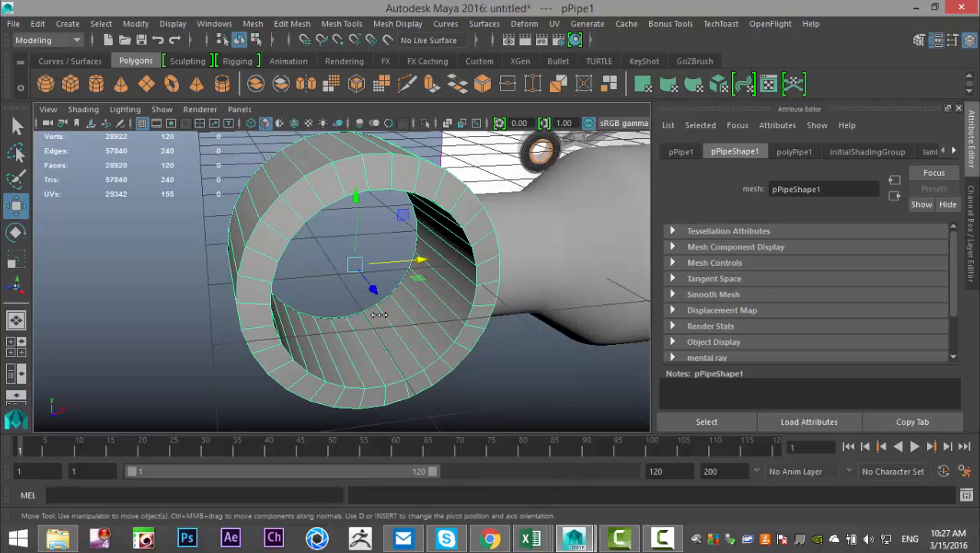
scroll(381, 316, down, 5)
alt+right_drag(438, 334, 497, 299)
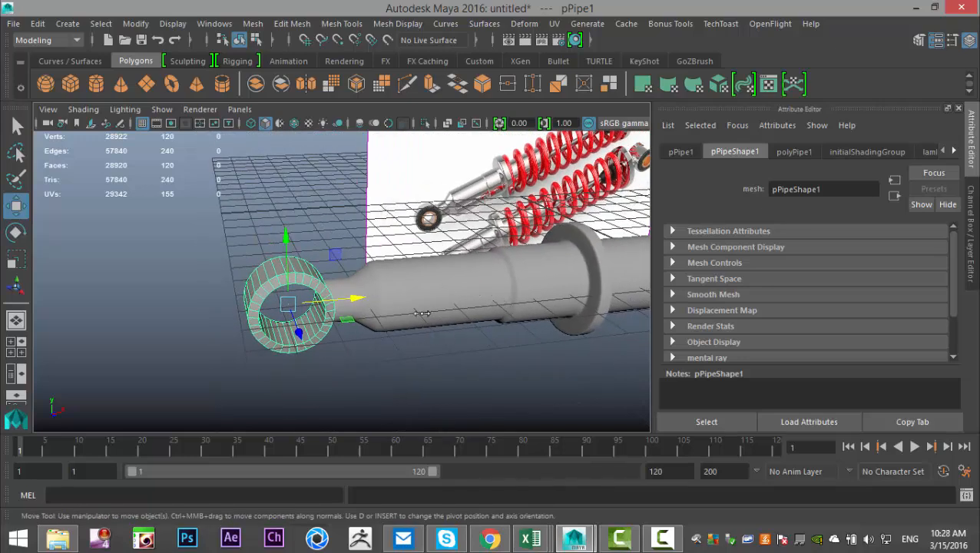
alt+right_drag(356, 355, 347, 337)
alt+drag(339, 334, 380, 310)
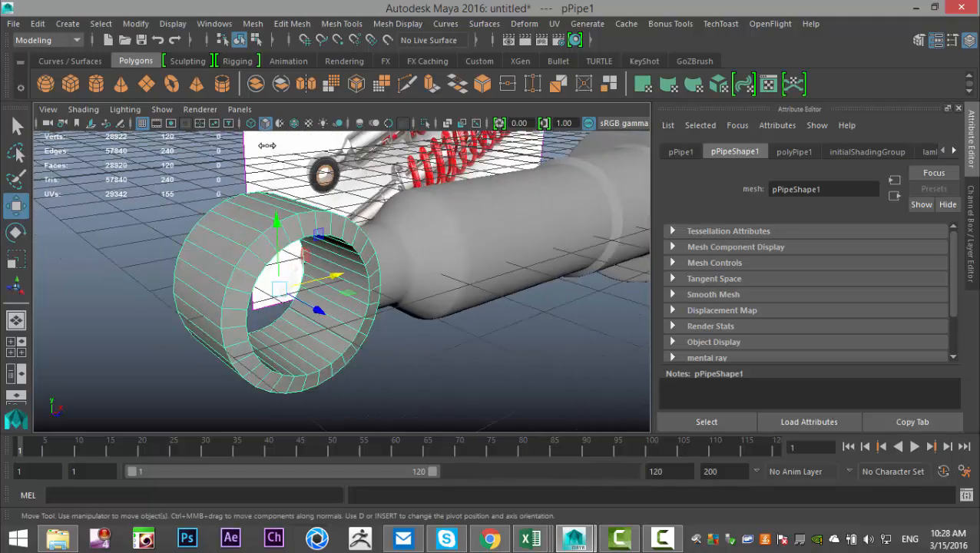
- Create a polygon torus and move it away from the shock absorber's body
click(171, 83)
alt+right_drag(384, 254, 414, 307)
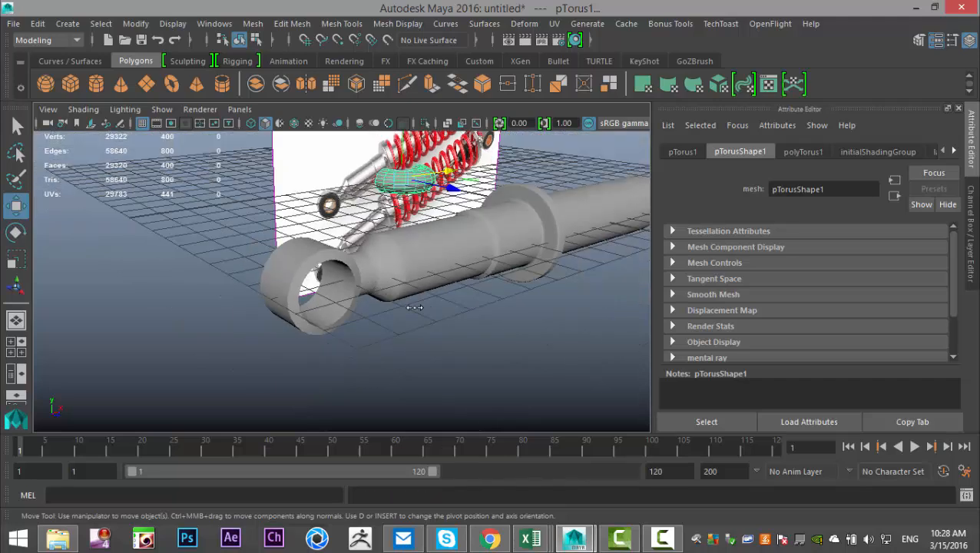
alt+drag(477, 246, 469, 248)
middle_drag(470, 248, 619, 314)
scroll(607, 219, down, 3)
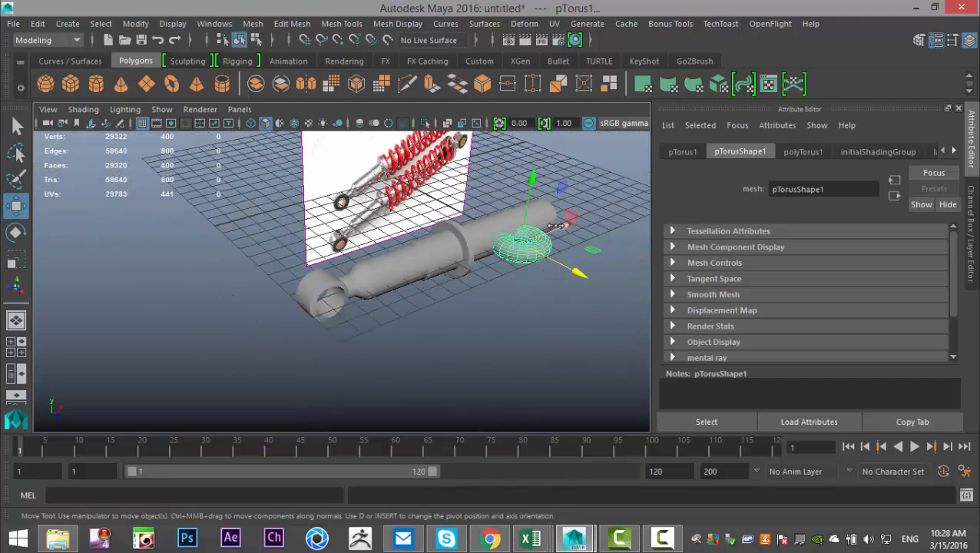
drag(565, 224, 347, 355)
drag(339, 295, 339, 127)
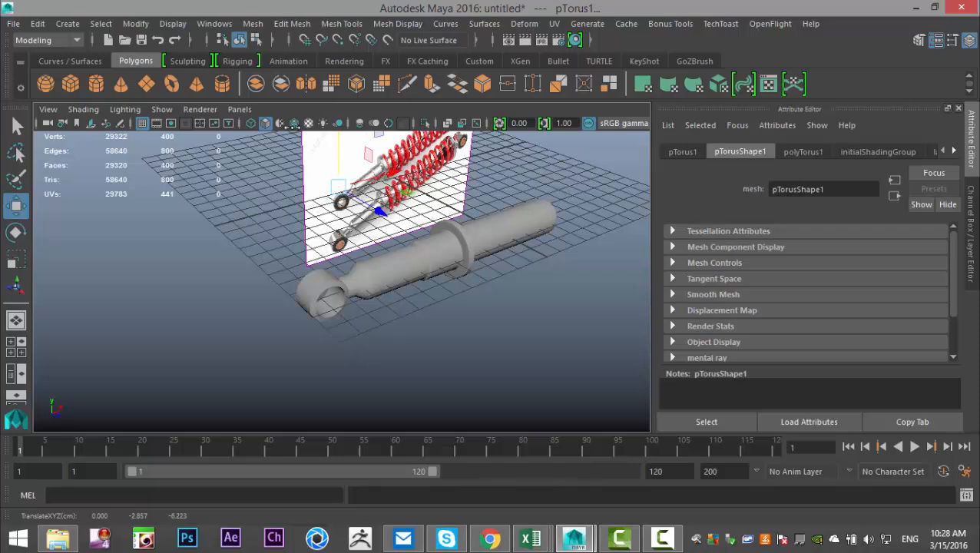
- Frame the torus and scale it up uniformly
key(f)
scroll(282, 322, up, 3)
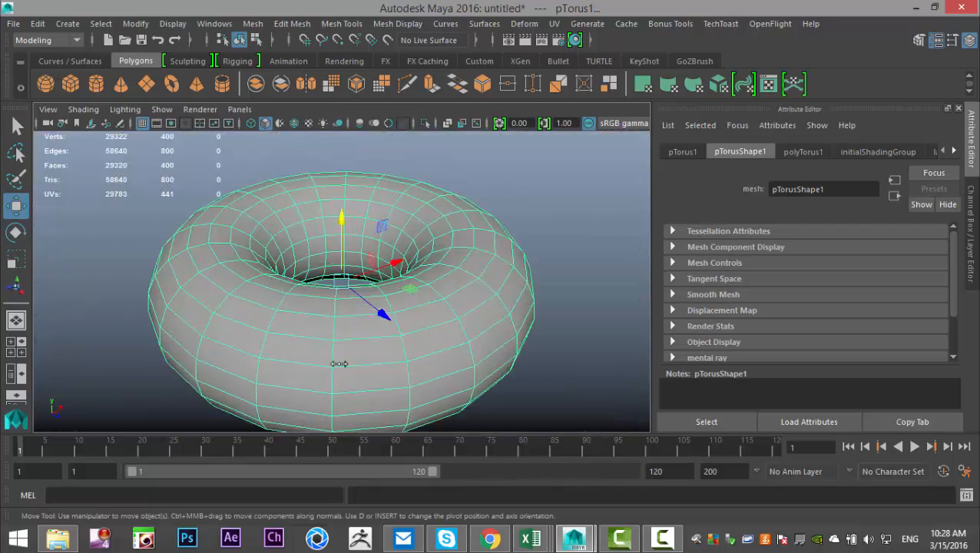
key(r)
drag(341, 281, 495, 284)
scroll(471, 302, down, 3)
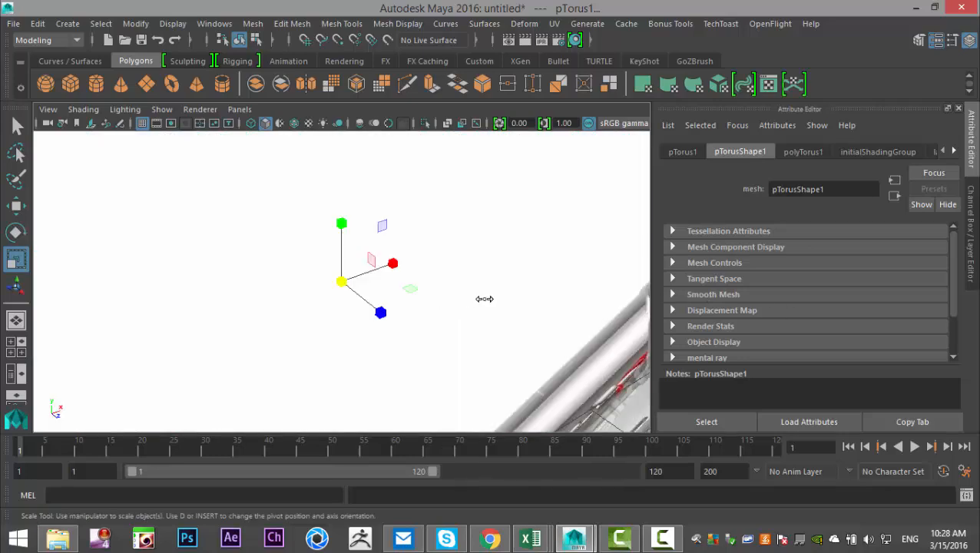
- Move the enlarged torus out in front of the reference image, above the shock absorber
scroll(483, 300, down, 3)
alt+drag(474, 324, 478, 347)
key(w)
drag(414, 286, 546, 291)
drag(475, 215, 490, 350)
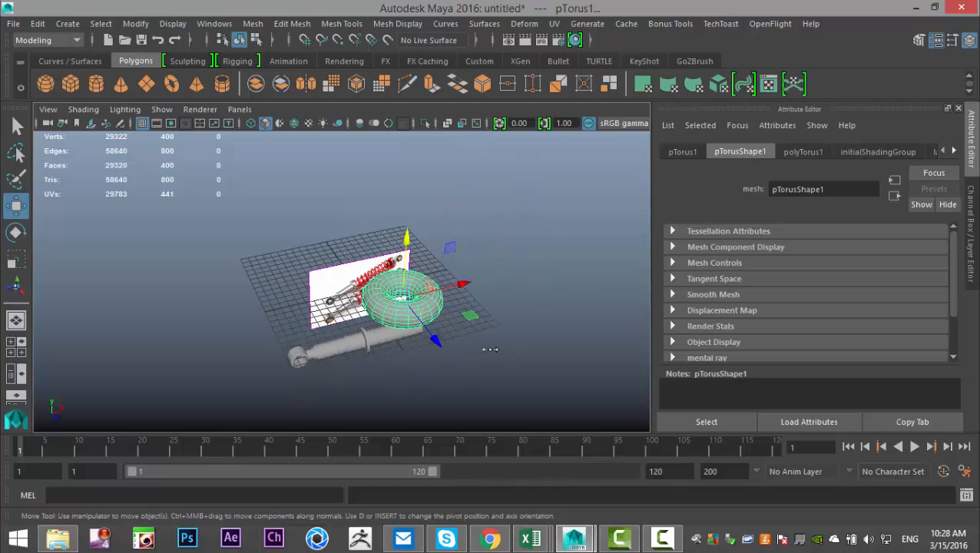
- Set the torus's section radius to 0.15
click(813, 153)
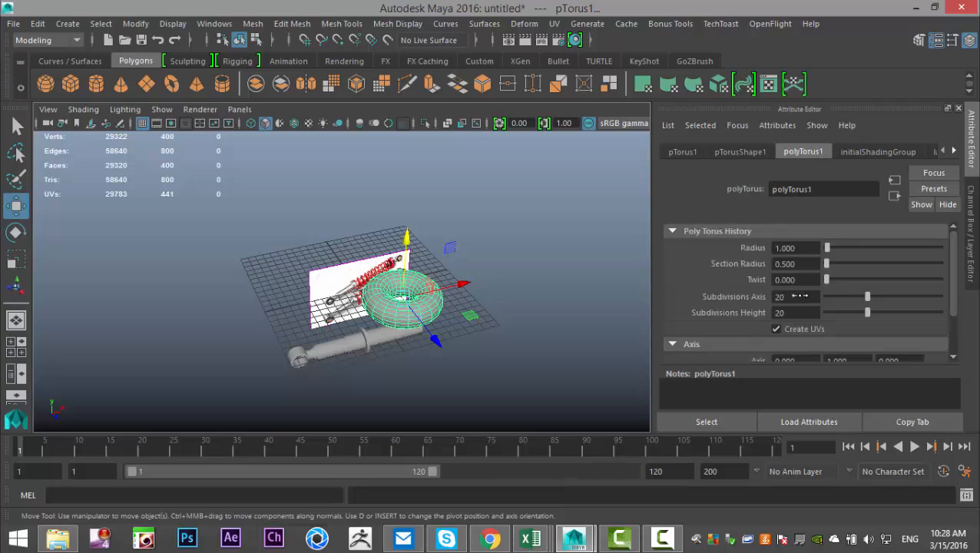
drag(805, 264, 705, 262)
text(0.1)
key(Return)
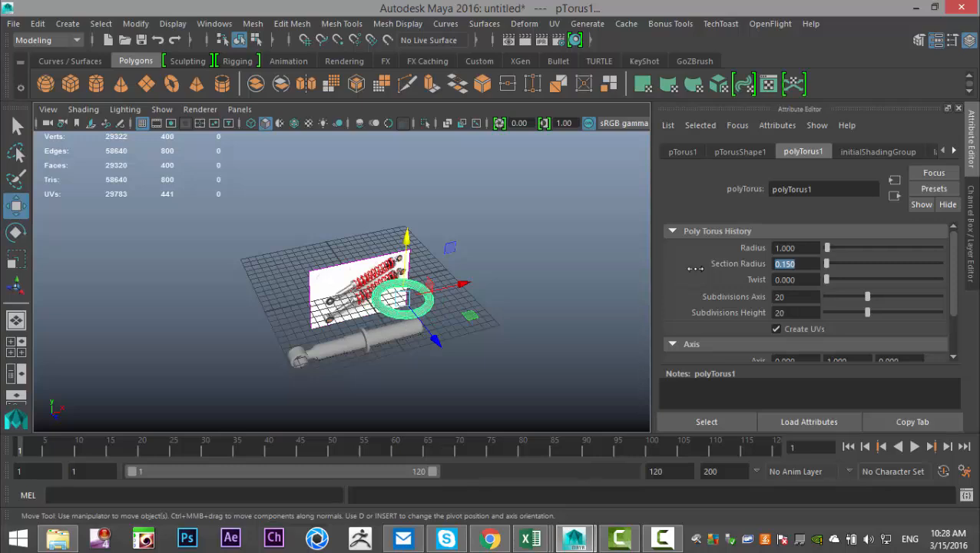
- Set the torus's axis and height subdivisions to 30 each, and deselect it
drag(797, 296, 686, 304)
click(805, 313)
text(30)
key(Return)
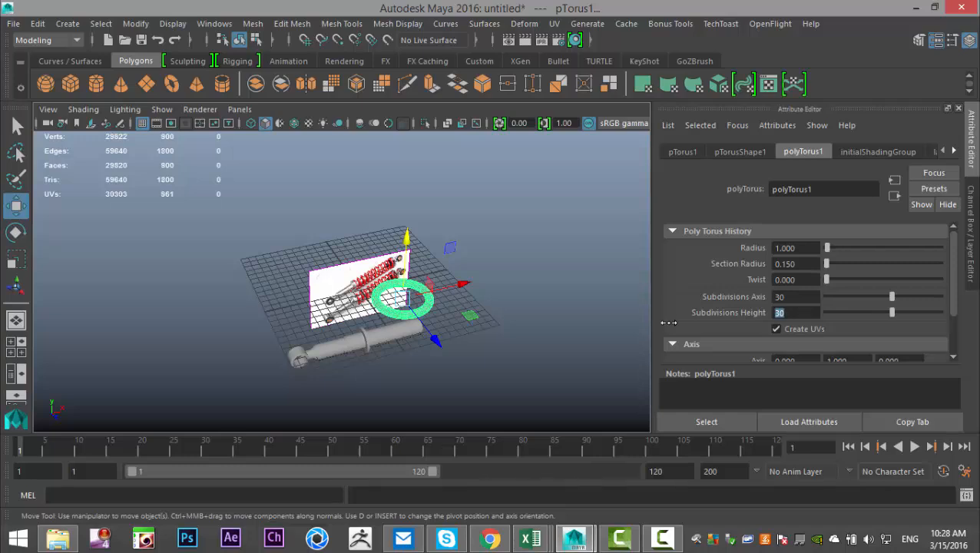
click(529, 348)
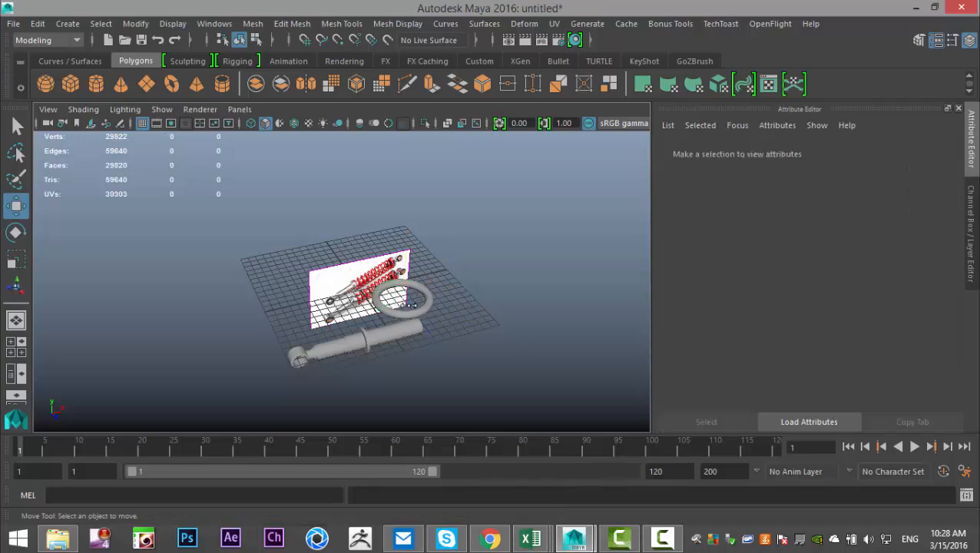
- Rotate the torus upright to face the same way as the mounting eye, and lower it towards the body's height
click(412, 306)
key(e)
drag(415, 338, 498, 358)
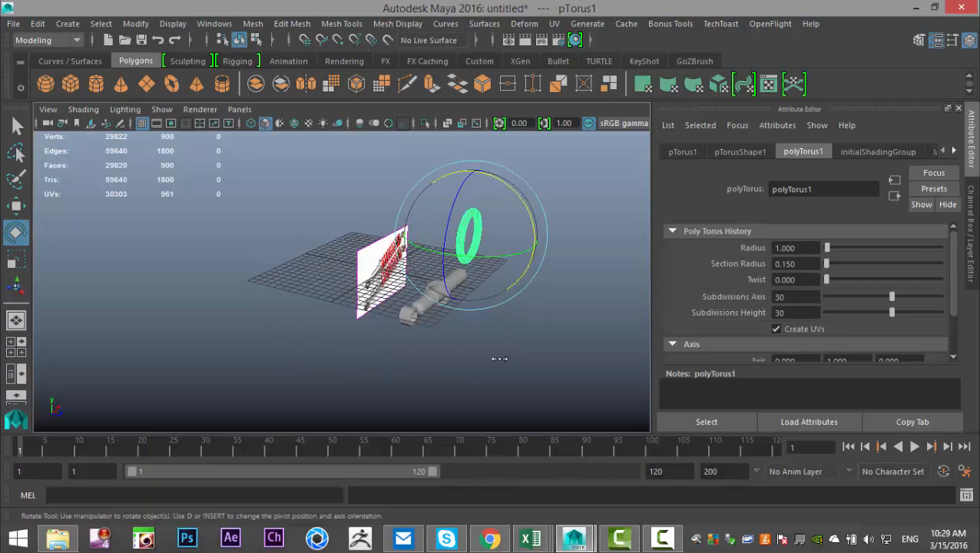
key(w)
drag(476, 173, 470, 245)
- Move the torus over the mounting eye in the front view, to about X -10.65 and Y -0.29
click(16, 348)
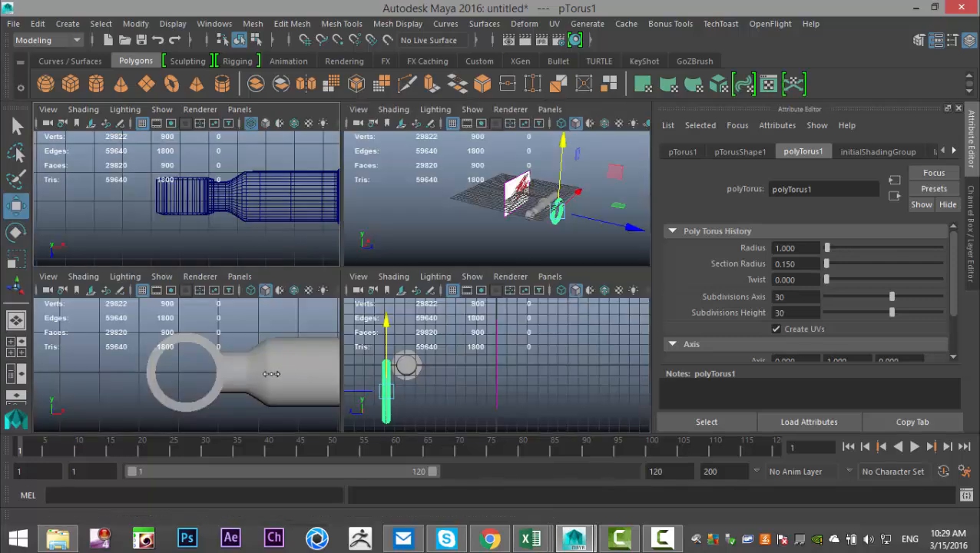
key(space)
scroll(351, 337, down, 6)
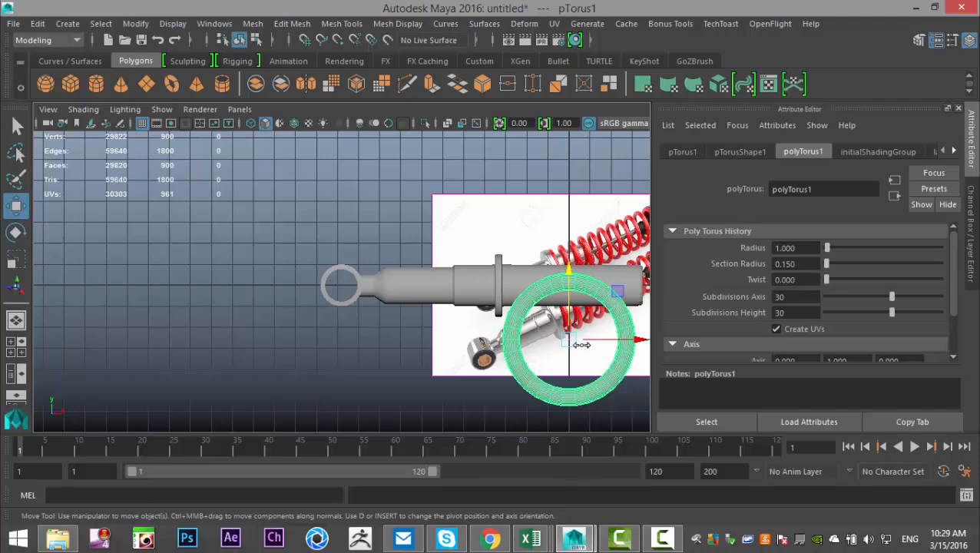
drag(632, 341, 409, 348)
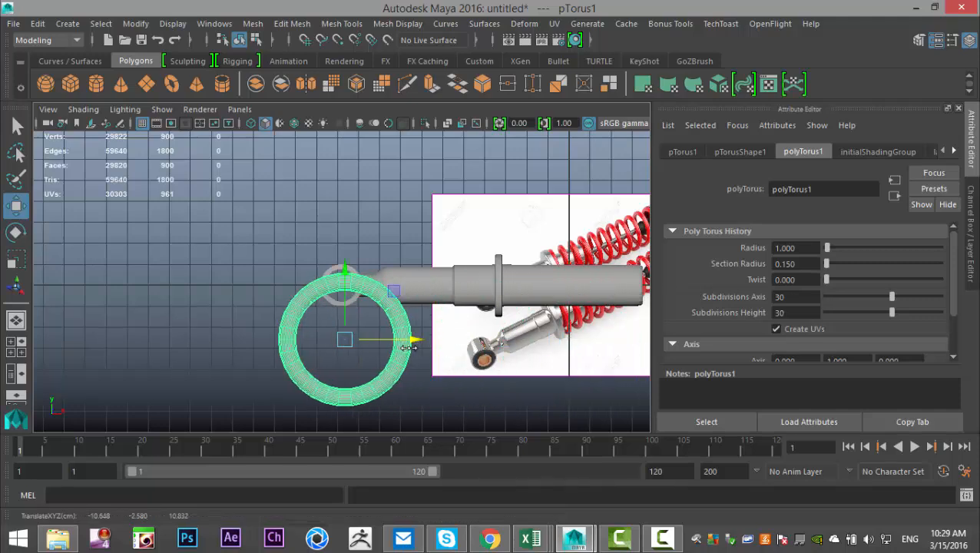
drag(345, 294, 345, 245)
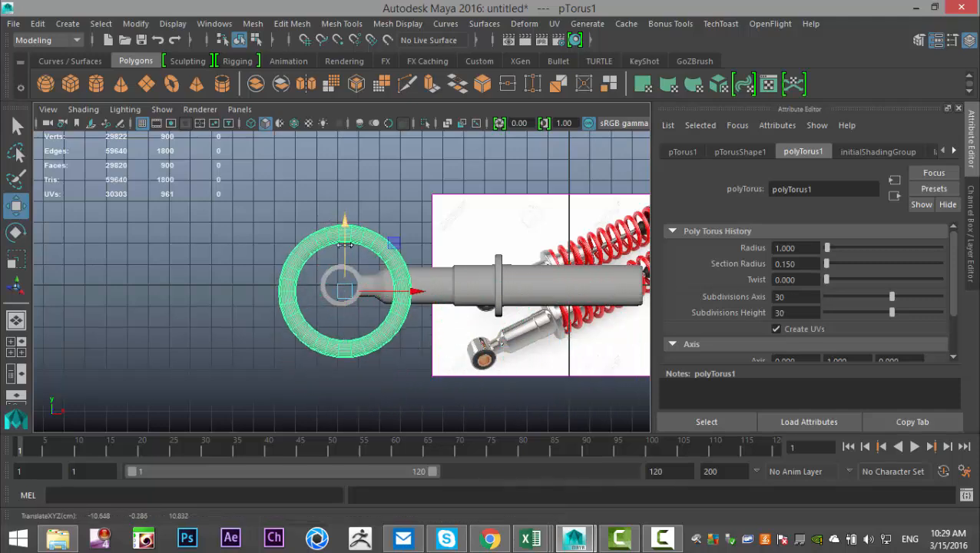
- Scale the torus down uniformly to roughly the diameter of the mounting eye
scroll(344, 244, up, 4)
key(r)
drag(341, 281, 193, 282)
key(f)
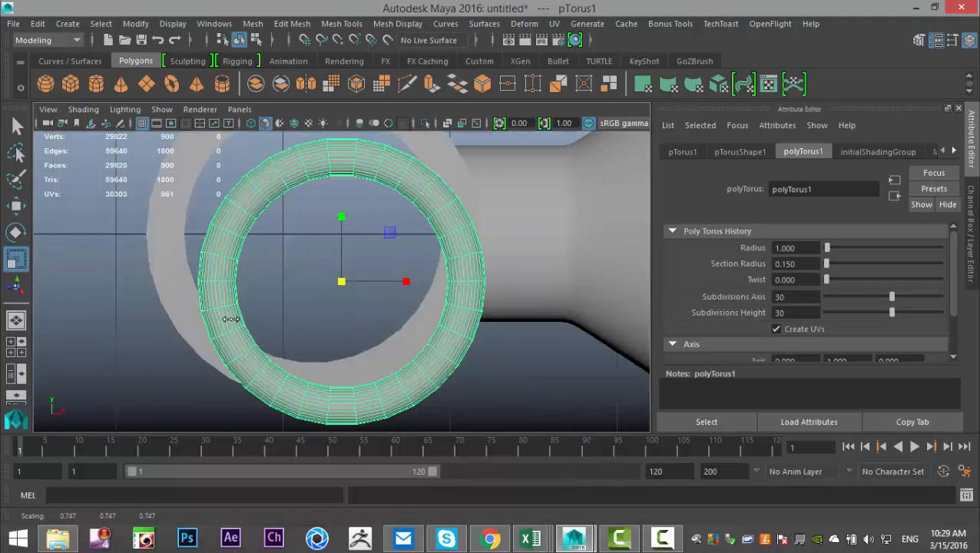
alt+middle_drag(283, 310, 372, 384)
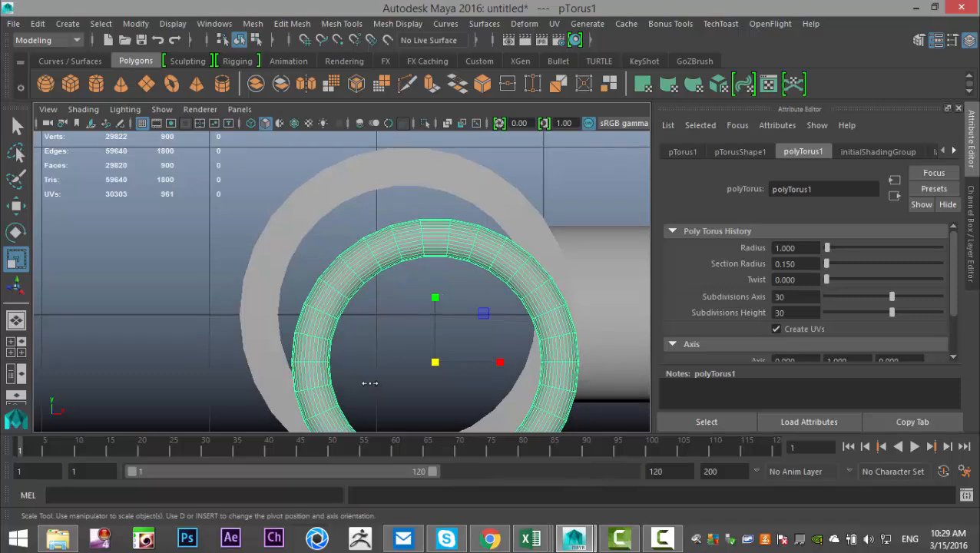
- Centre the torus on the mounting eye in wireframe at about X -10.82, Y 0, and shrink it to fit inside the inner wall
key(w)
drag(429, 292, 434, 274)
key(4)
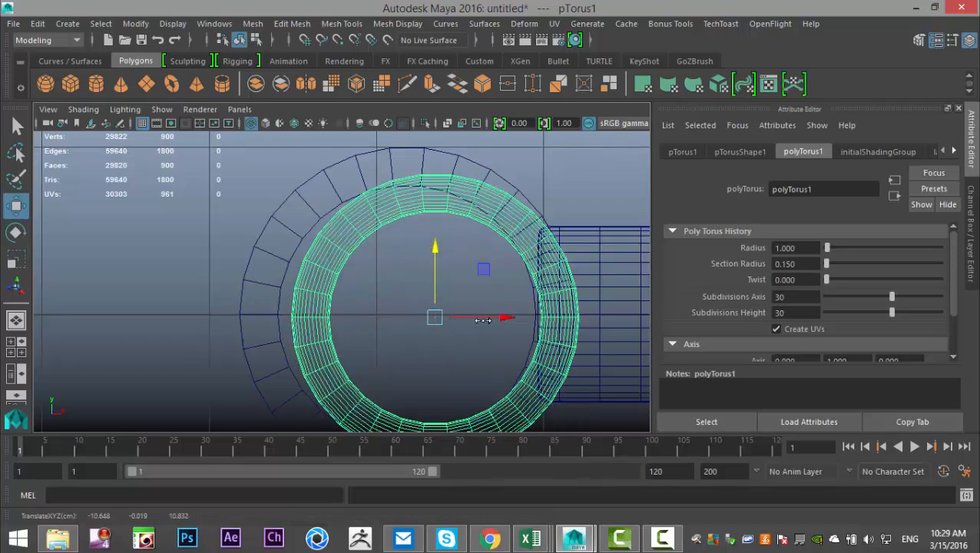
drag(436, 321, 379, 321)
key(r)
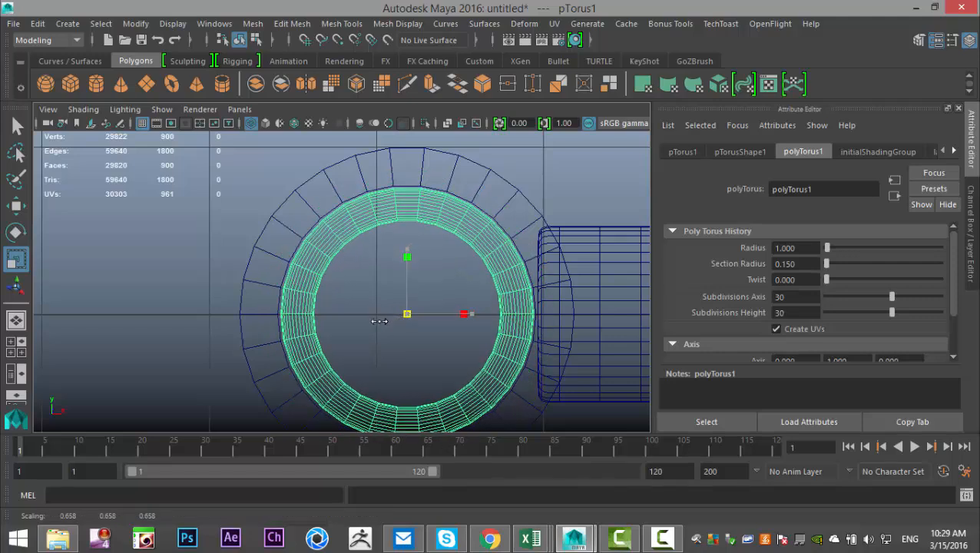
- Move the torus along Z in the top view until it sits just inside the far end of the mounting eye
click(16, 347)
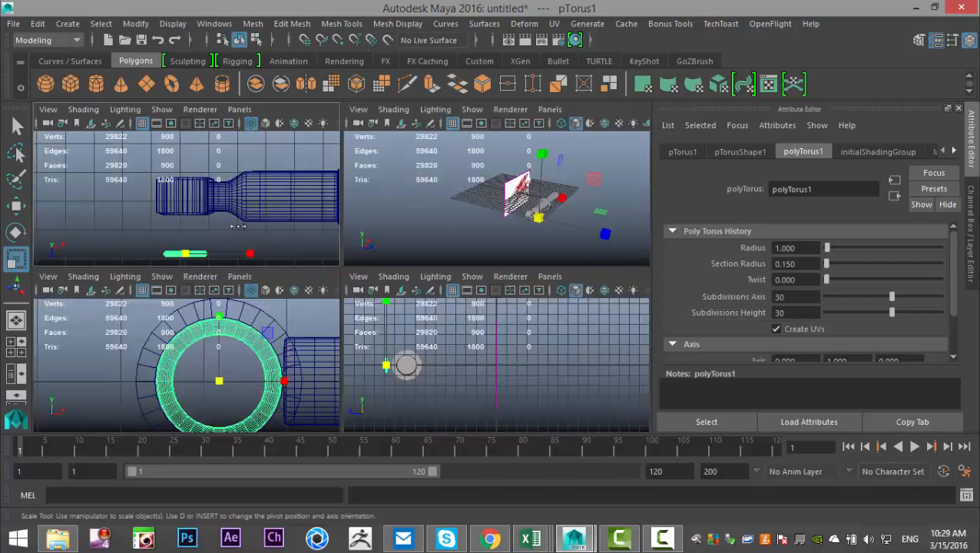
key(space)
key(w)
scroll(407, 360, down, 5)
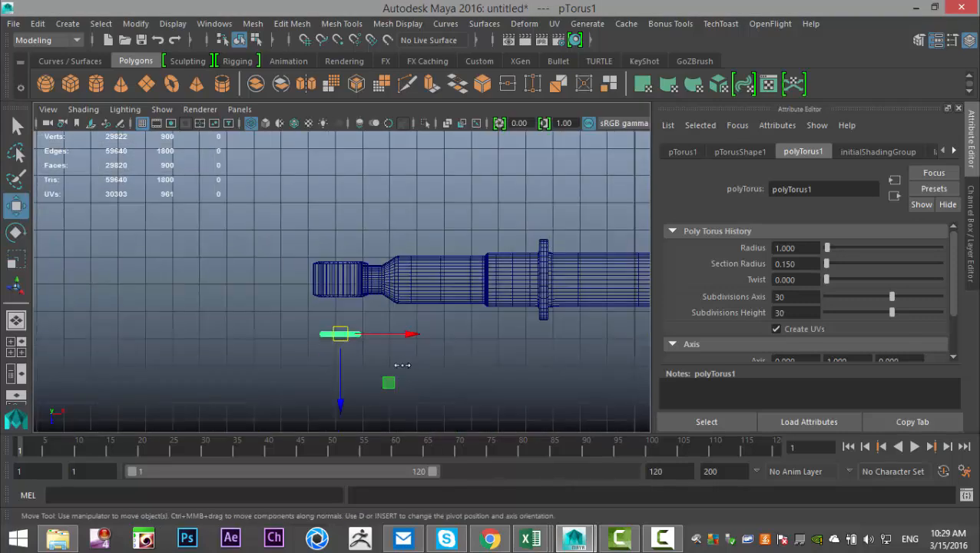
drag(340, 396, 341, 343)
key(f)
scroll(370, 374, down, 10)
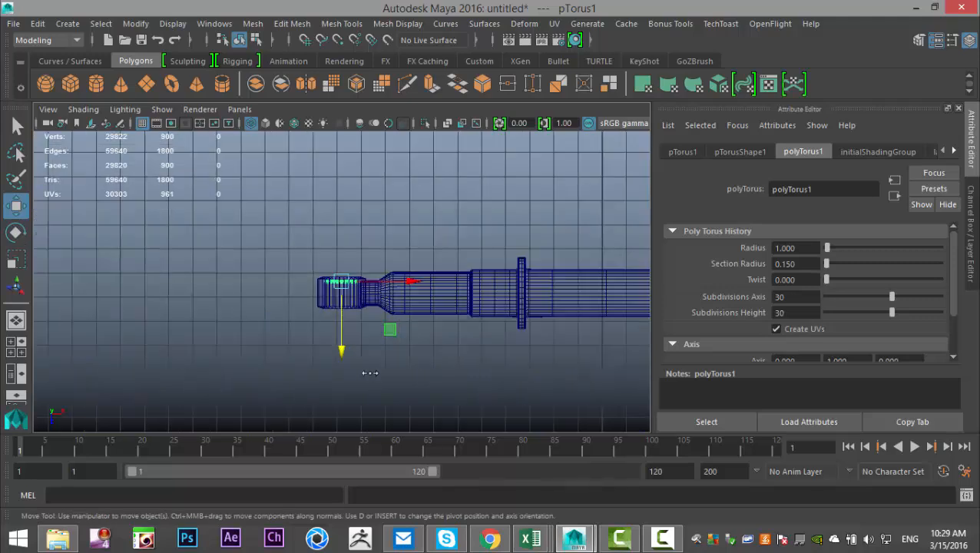
- Duplicate the torus, place the copy inside the eye's near end at about Z 9.29, and inspect both rings in perspective
key(ctrl+d)
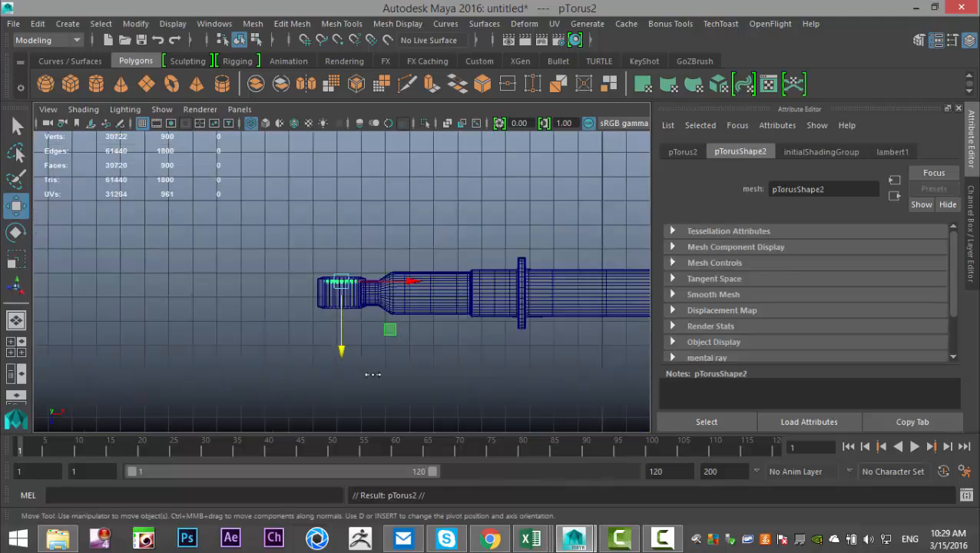
drag(341, 345, 339, 370)
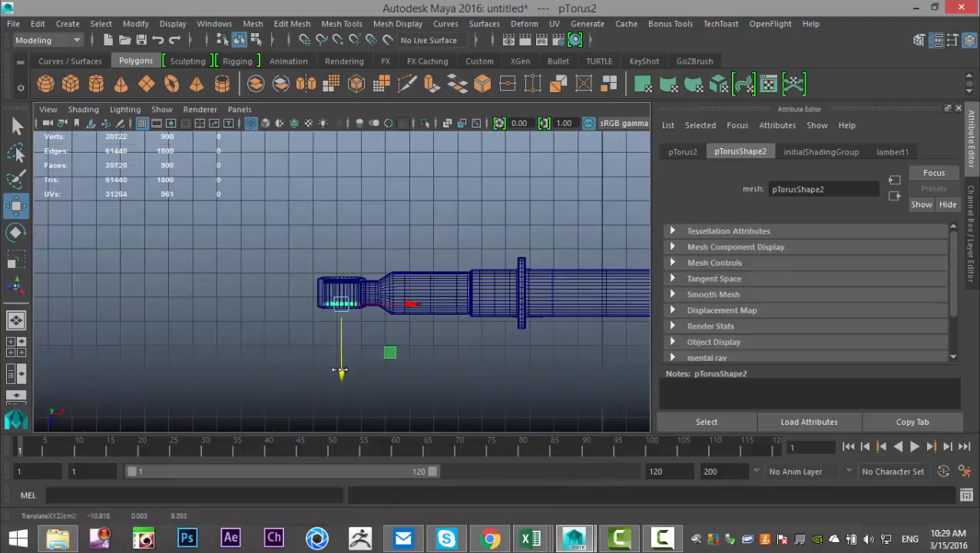
key(f)
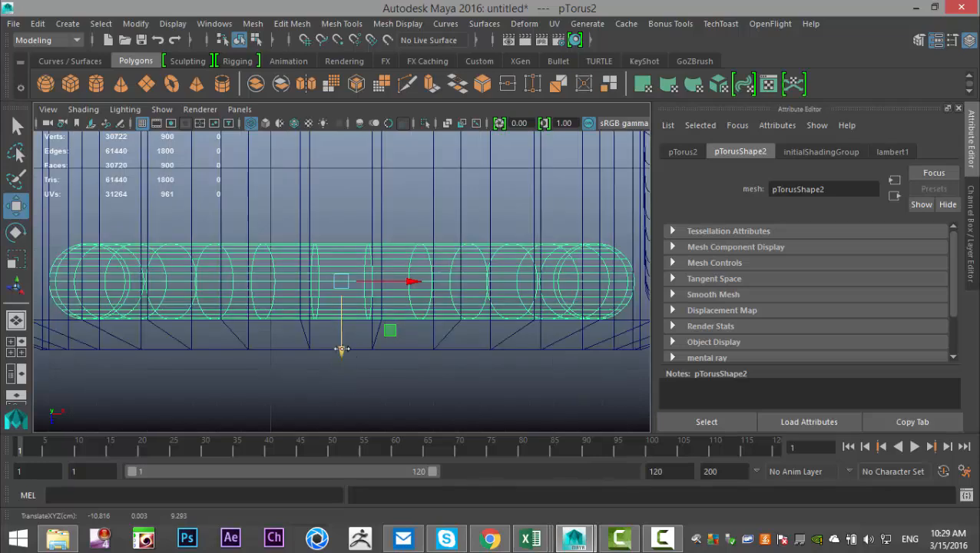
click(15, 347)
key(space)
alt+drag(384, 386, 329, 387)
click(328, 386)
alt+right_drag(330, 382, 414, 383)
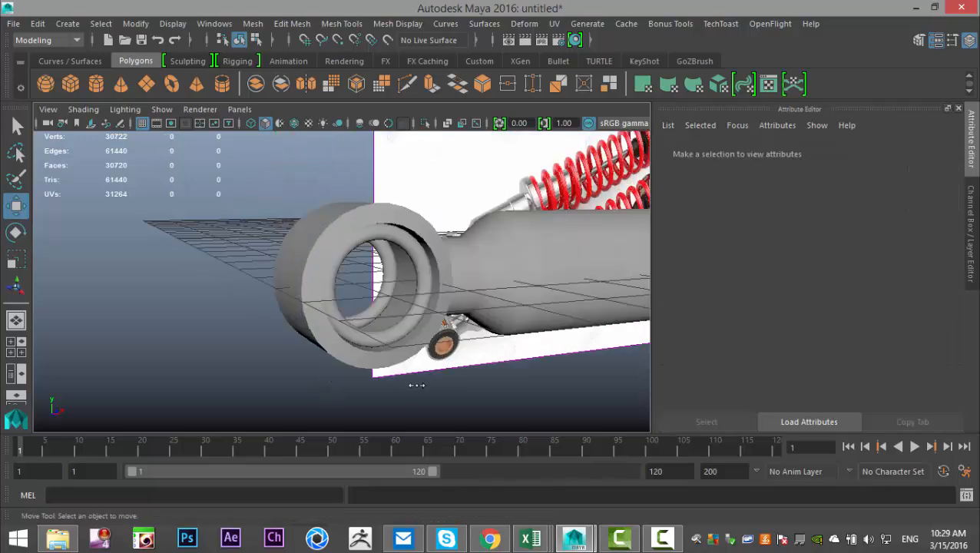
- Create a second polygon pipe and move it in front of the mounting eye
click(222, 84)
scroll(247, 165, down, 6)
alt+drag(364, 283, 498, 429)
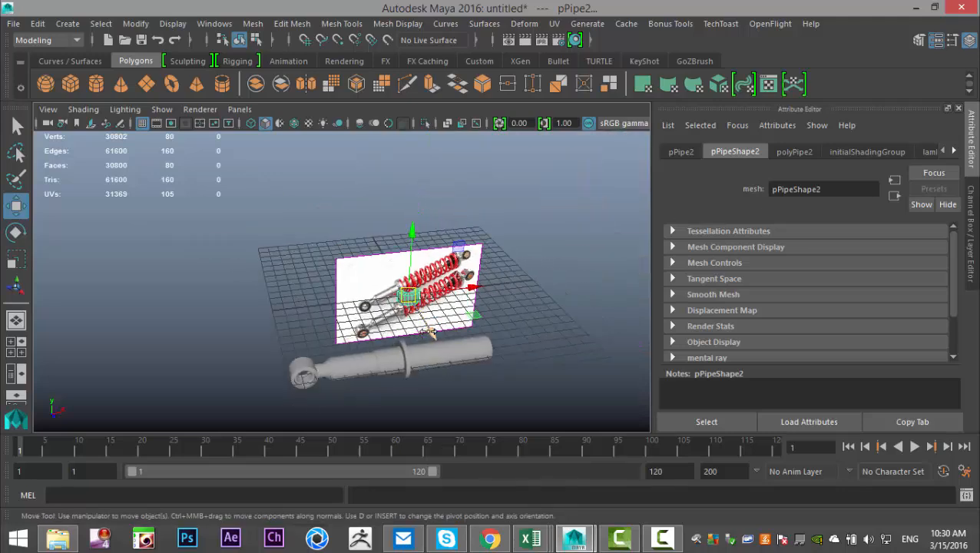
alt+middle_drag(498, 427, 557, 346)
drag(578, 313, 453, 369)
- Rotate the new pipe 90 degrees about X and show it in the wireframe front view
key(e)
drag(378, 297, 398, 378)
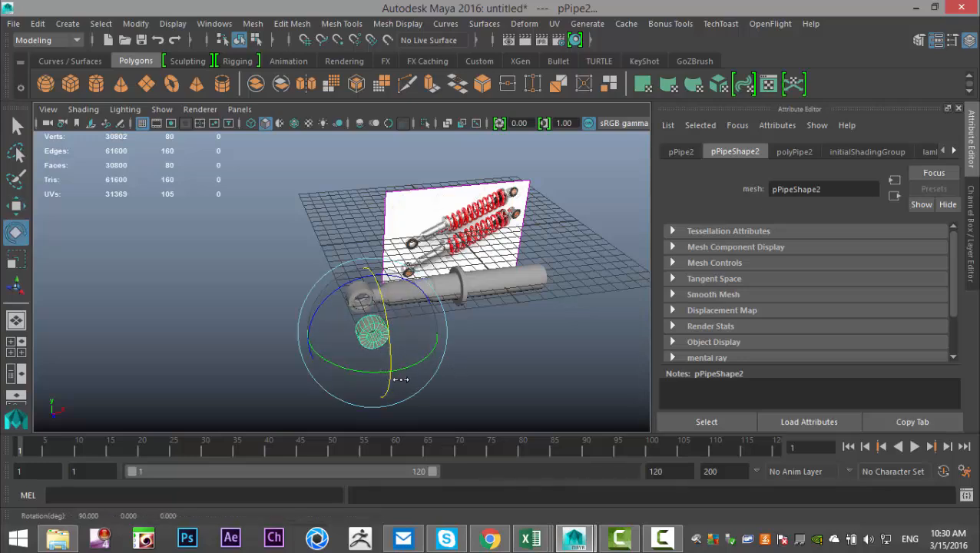
alt+drag(275, 373, 230, 388)
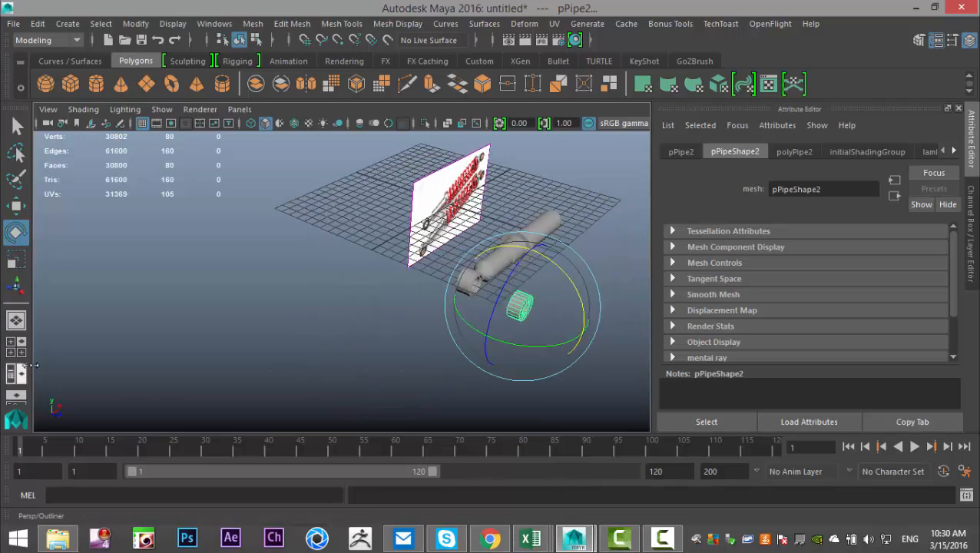
click(28, 347)
key(space)
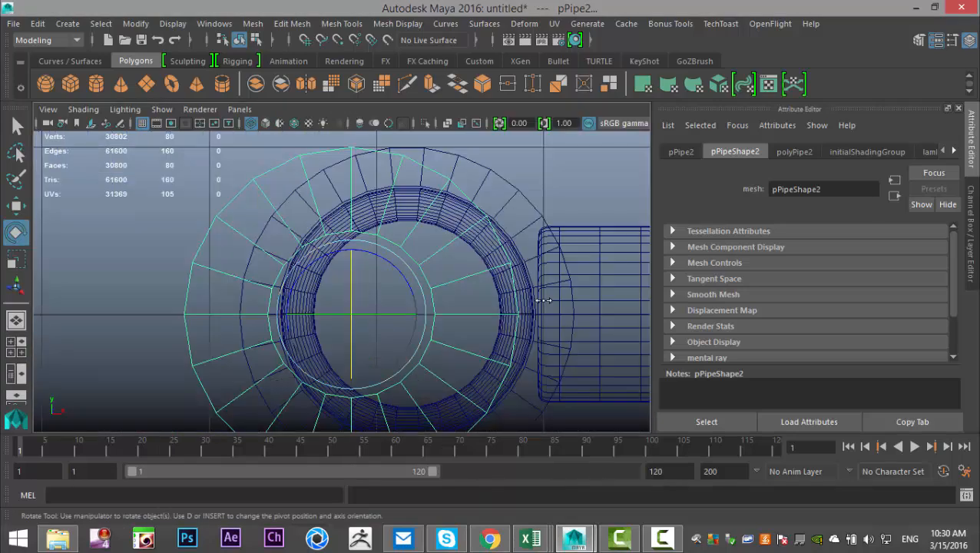
- Set the new pipe's axis subdivisions to 40 and its thickness to 0.2
click(798, 159)
click(799, 299)
text(40)
key(Return)
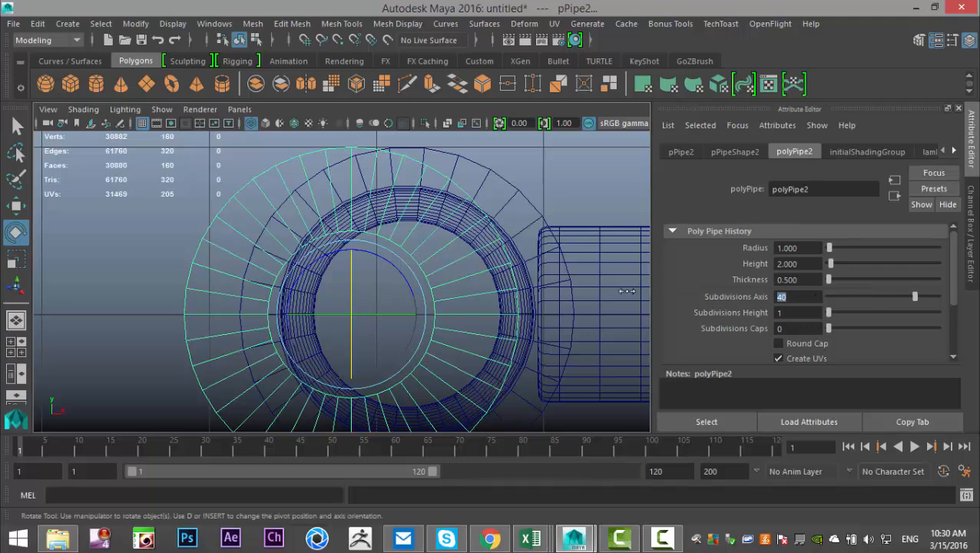
click(799, 280)
text(0.2)
key(Return)
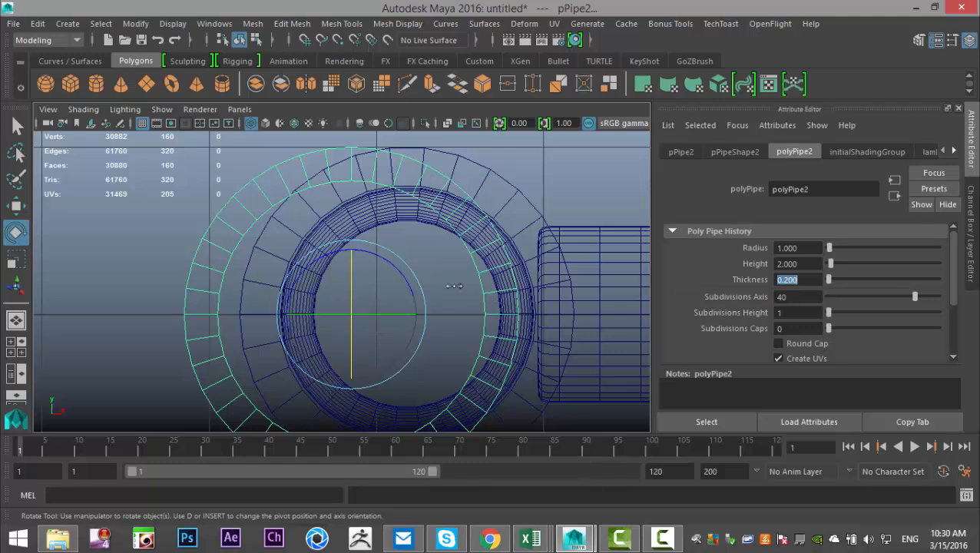
- Scale the new pipe uniformly to about 0.558 and centre it along X inside the mounting eye's opening in the front view
click(162, 224)
click(212, 272)
key(r)
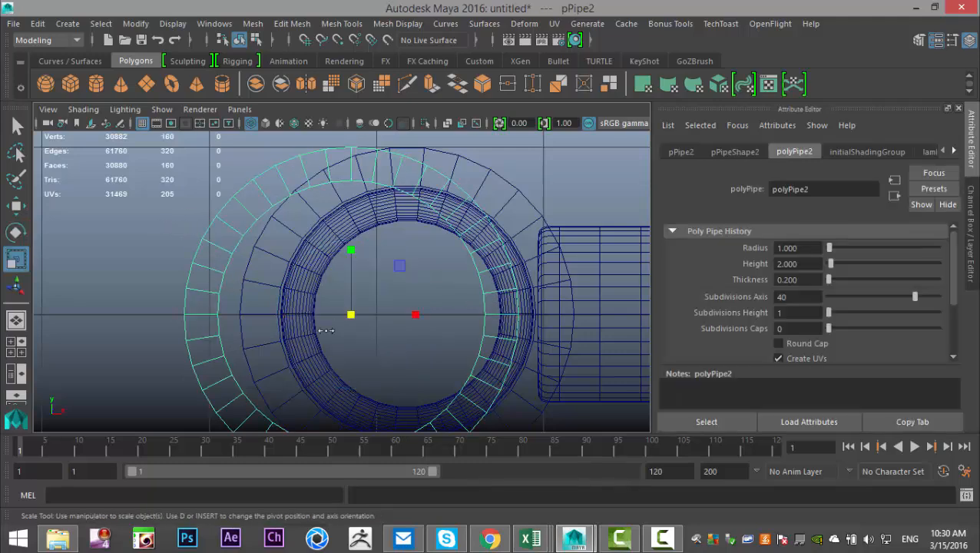
drag(351, 315, 230, 341)
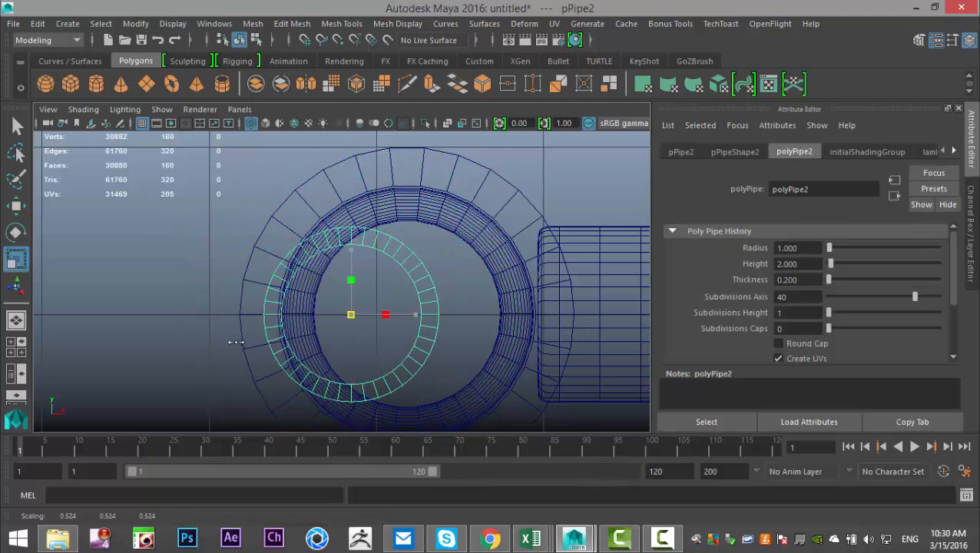
key(w)
drag(415, 326, 472, 326)
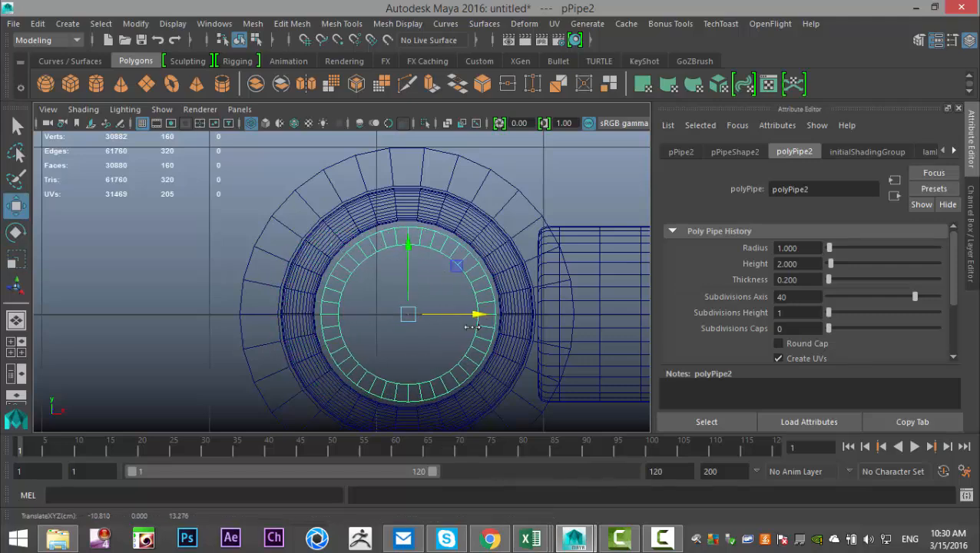
key(r)
drag(408, 314, 418, 317)
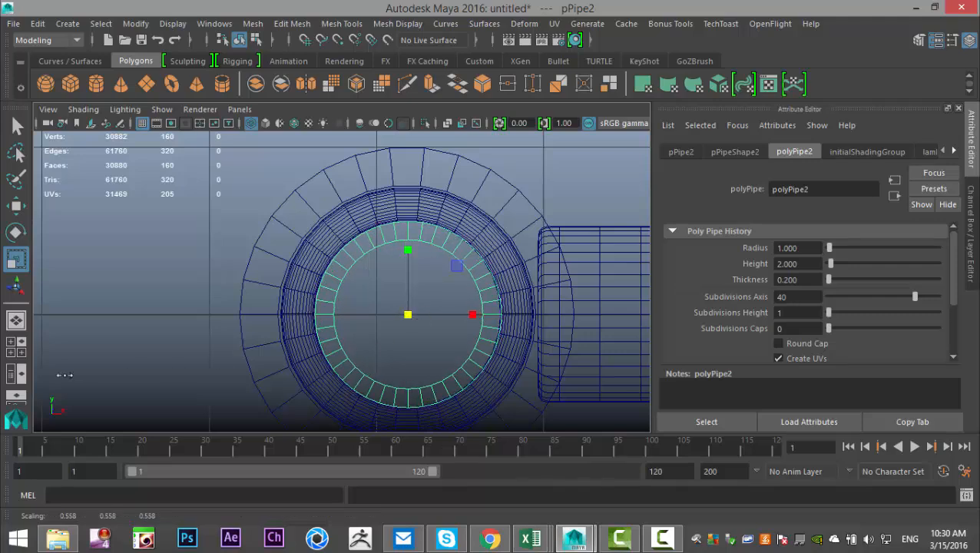
- Move the new pipe along Z in the top view to about 8.82 so it sits inside the mounting eye
key(space)
key(space)
scroll(309, 250, down, 10)
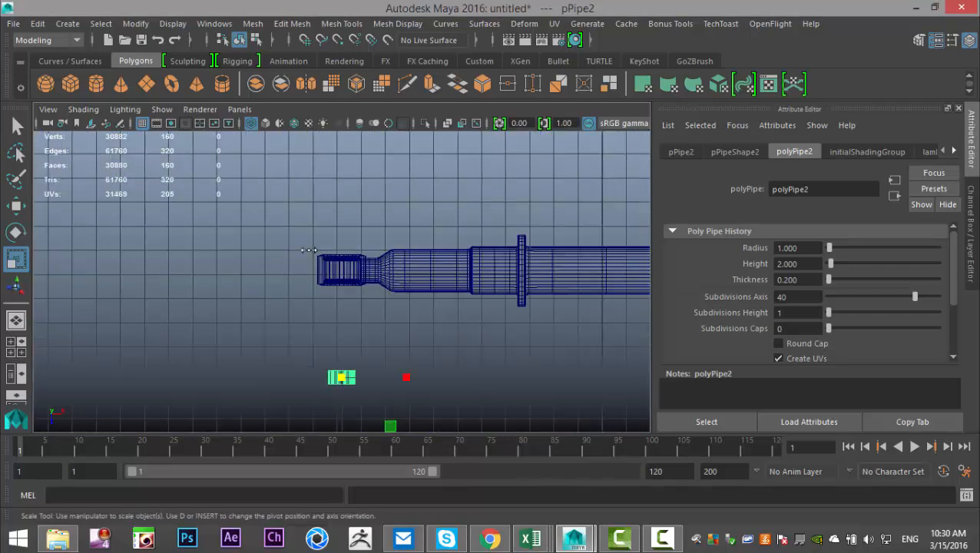
key(w)
drag(343, 417, 341, 314)
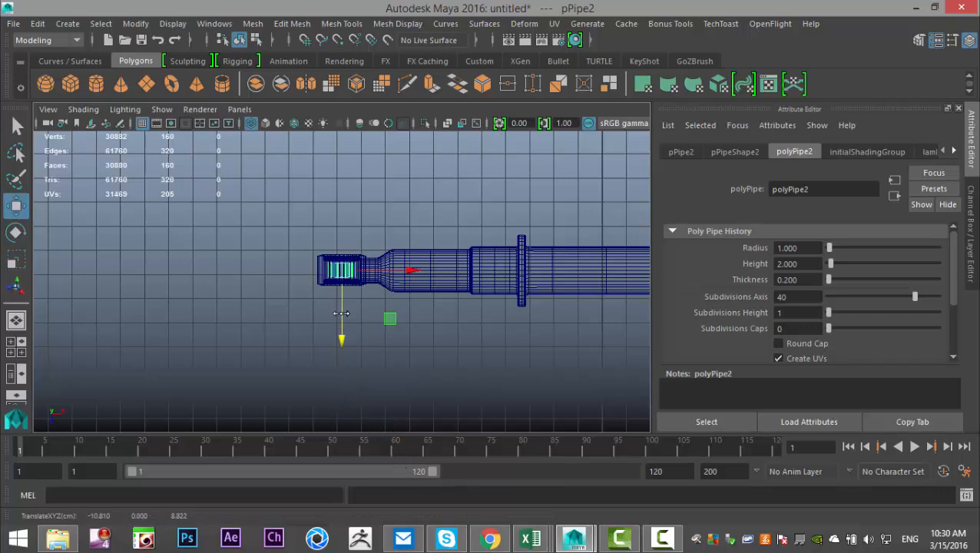
- Stretch the inner pipe along Z to span between the two torus rings, and inspect the fit in perspective
key(r)
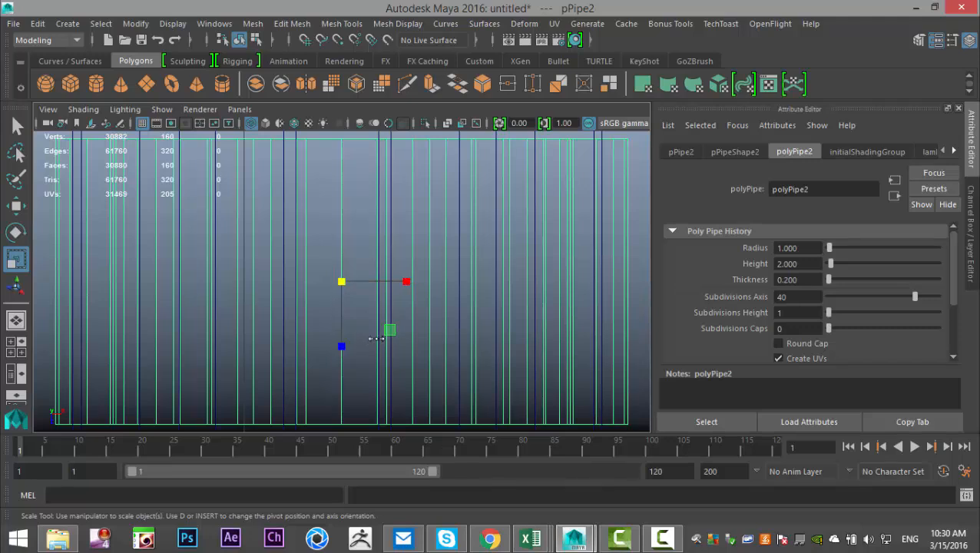
scroll(368, 338, up, 5)
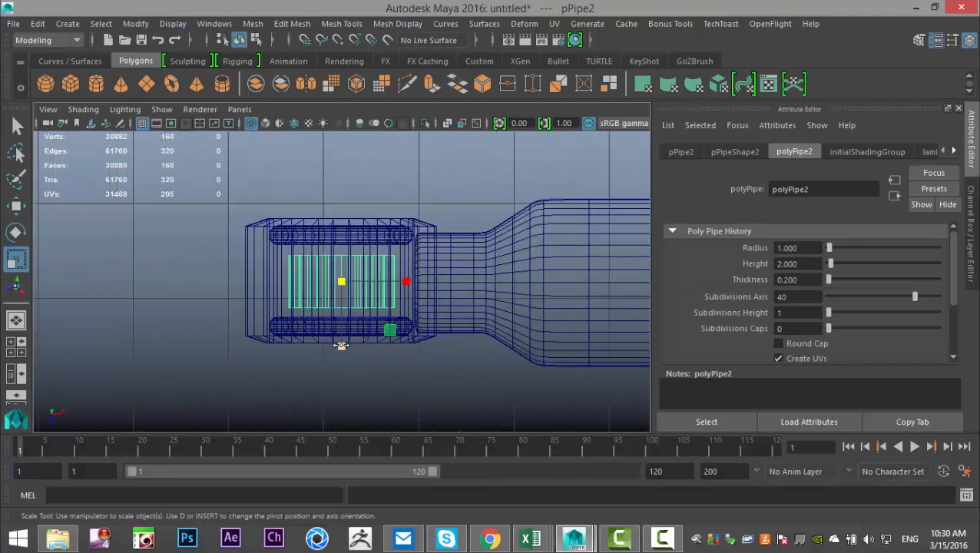
drag(342, 345, 345, 416)
click(10, 346)
key(space)
scroll(426, 350, up, 5)
key(f)
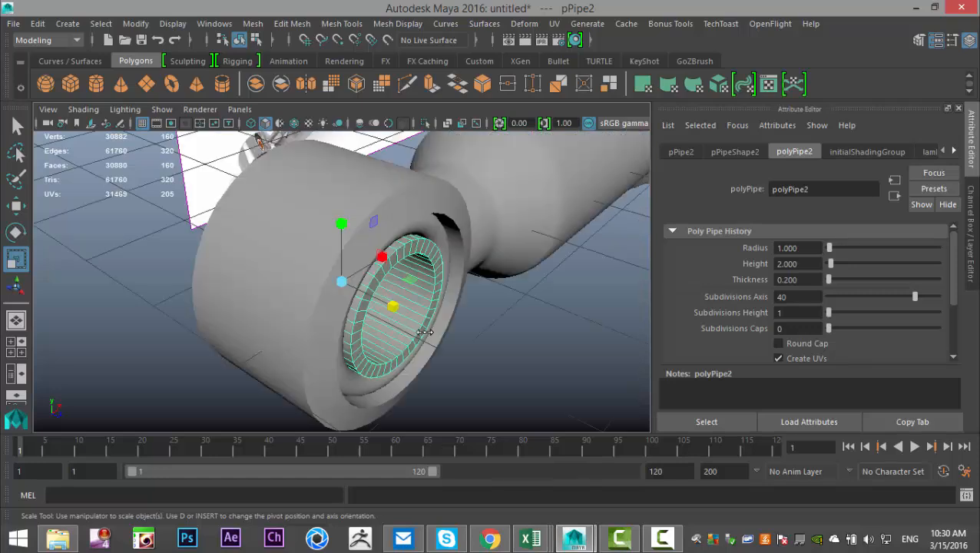
alt+drag(474, 354, 389, 291)
alt+drag(314, 316, 453, 361)
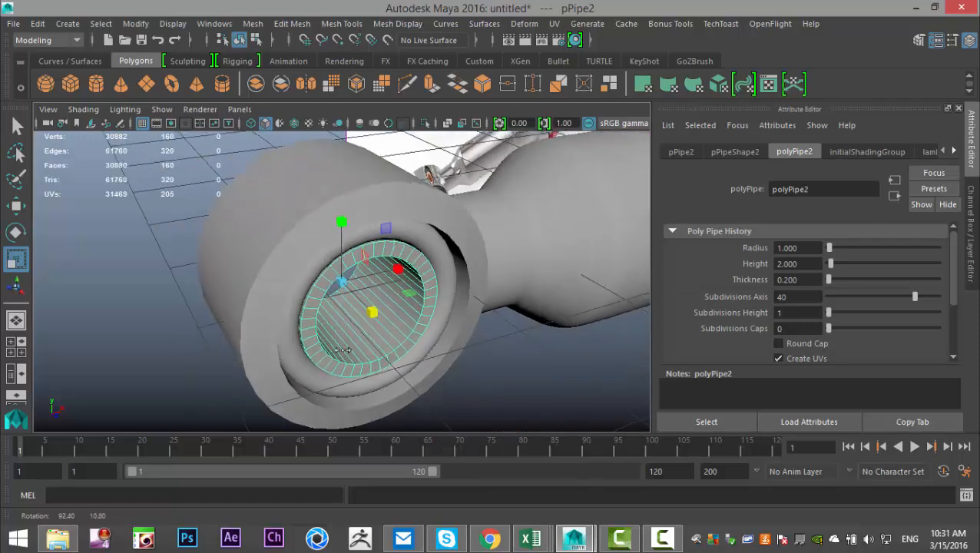
- Select the shock body cylinder and examine its free end opposite the mounting eye, comparing it with the reference image
click(521, 381)
scroll(527, 353, down, 6)
alt+middle_drag(513, 336, 212, 433)
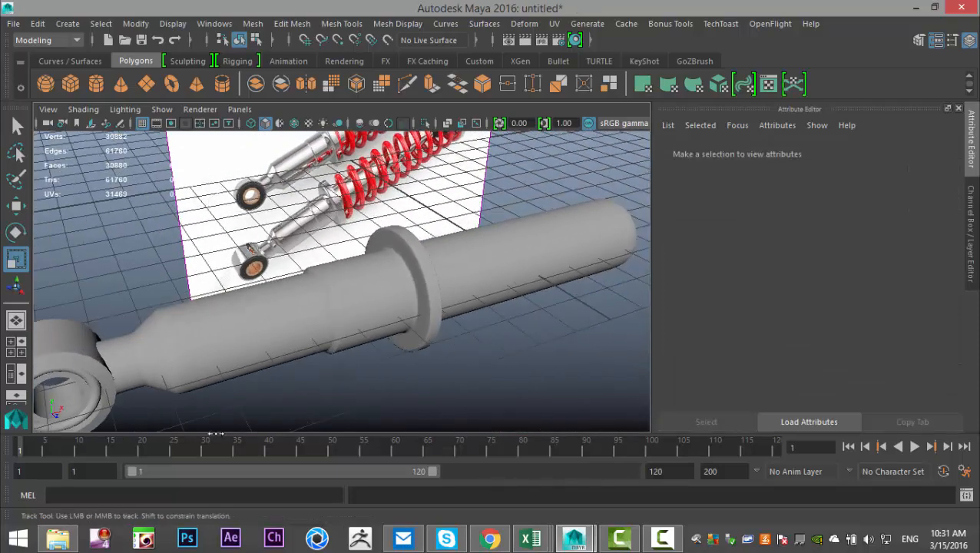
scroll(340, 362, down, 4)
scroll(440, 357, up, 8)
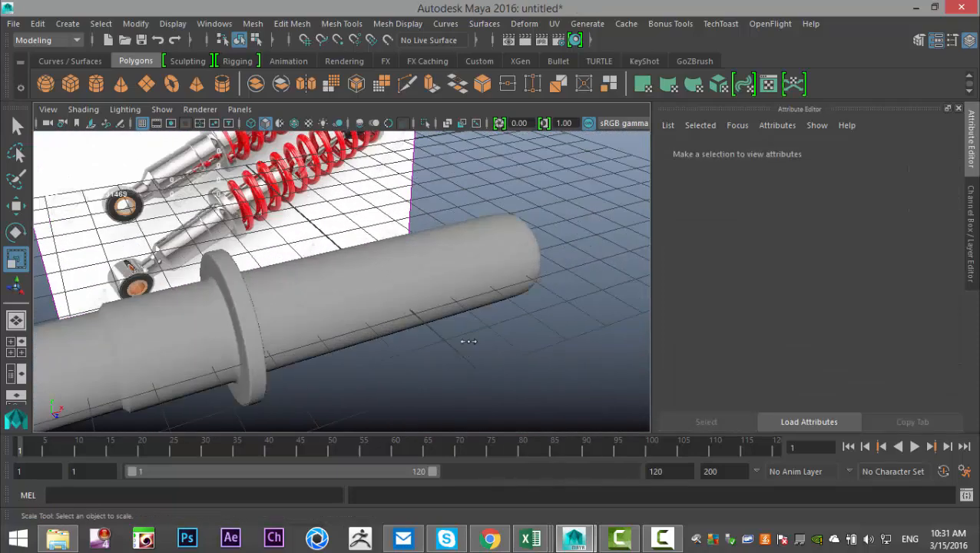
alt+drag(366, 312, 413, 385)
click(420, 399)
scroll(500, 380, up, 5)
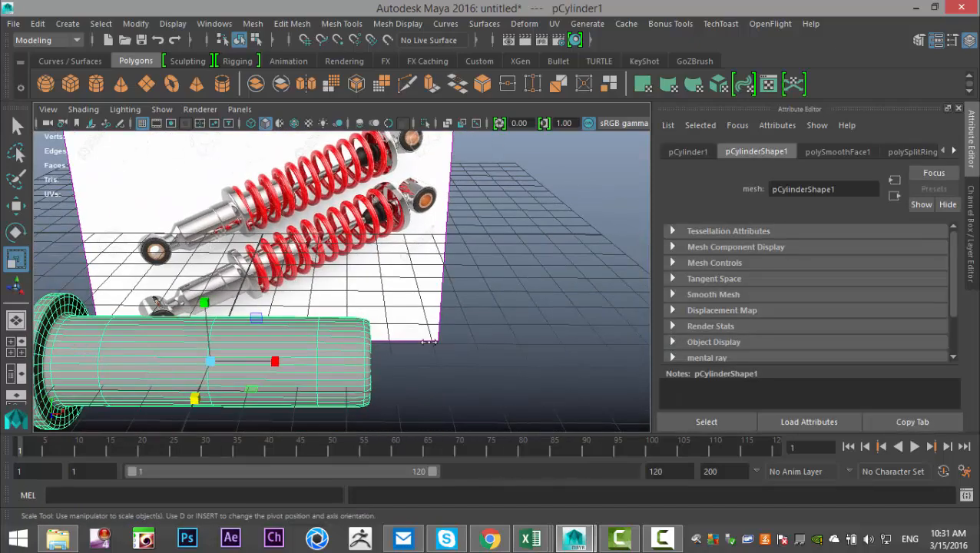
alt+drag(487, 385, 265, 243)
scroll(369, 273, up, 5)
scroll(373, 274, down, 4)
alt+drag(476, 320, 496, 326)
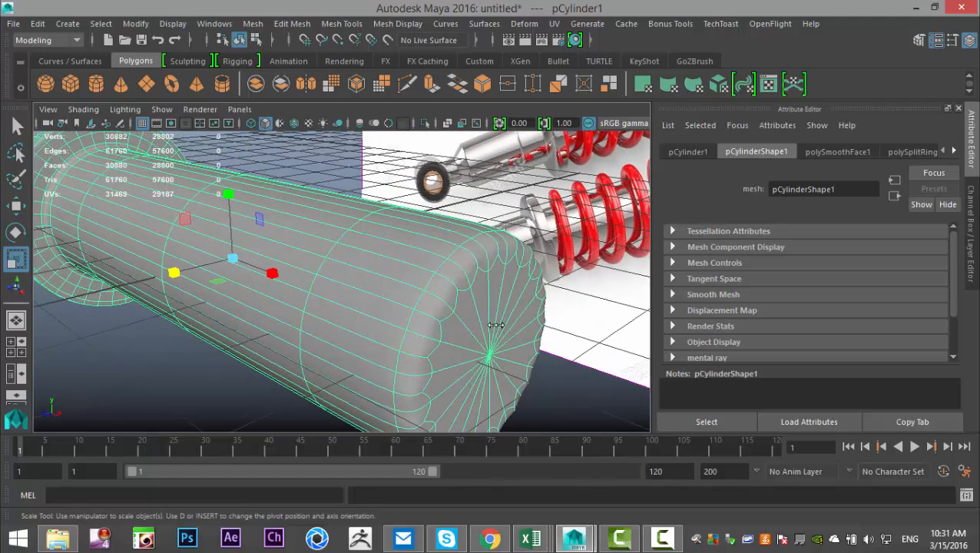
- Select the cap faces and the rounded rim faces at the cylinder's free end and delete them
right_drag(474, 303, 475, 162)
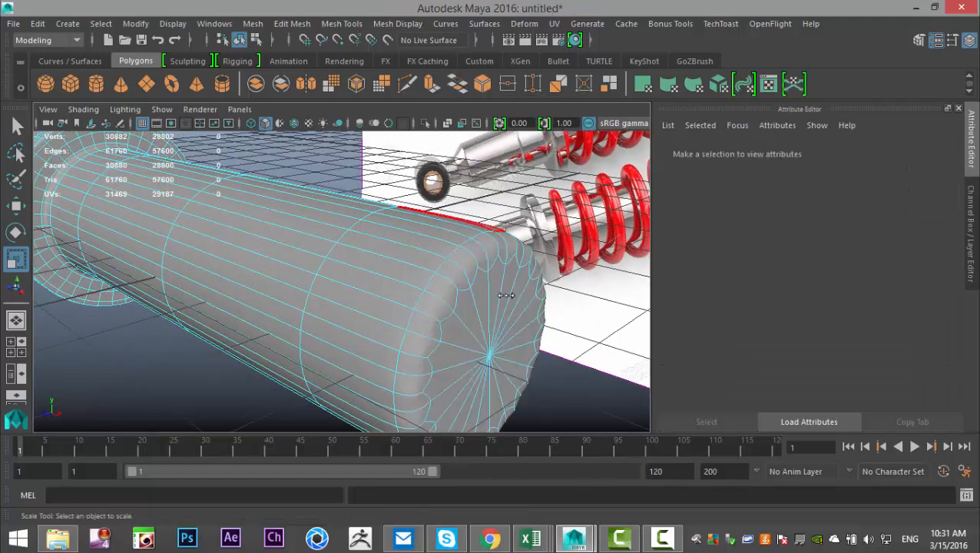
click(460, 282)
shift+double_click(450, 297)
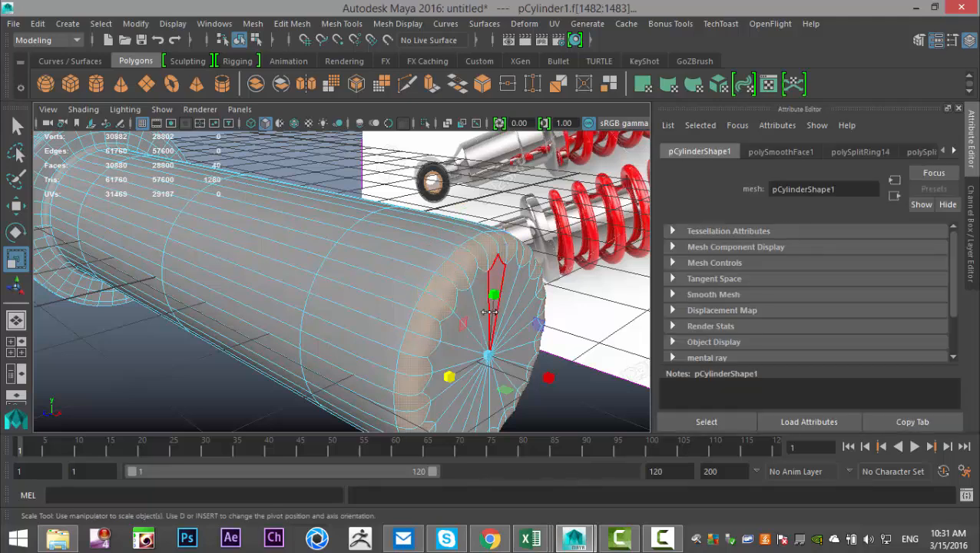
key(shift+period)
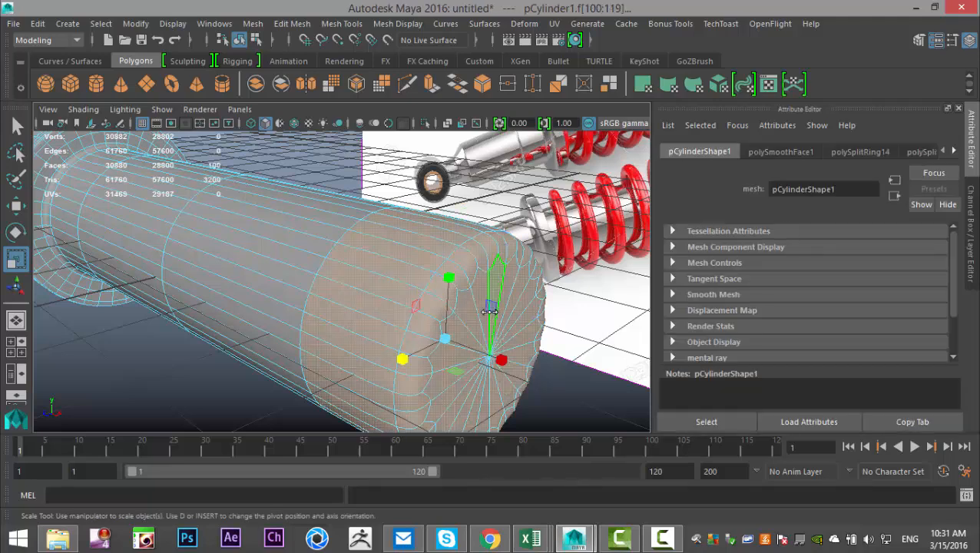
alt+drag(532, 259, 586, 353)
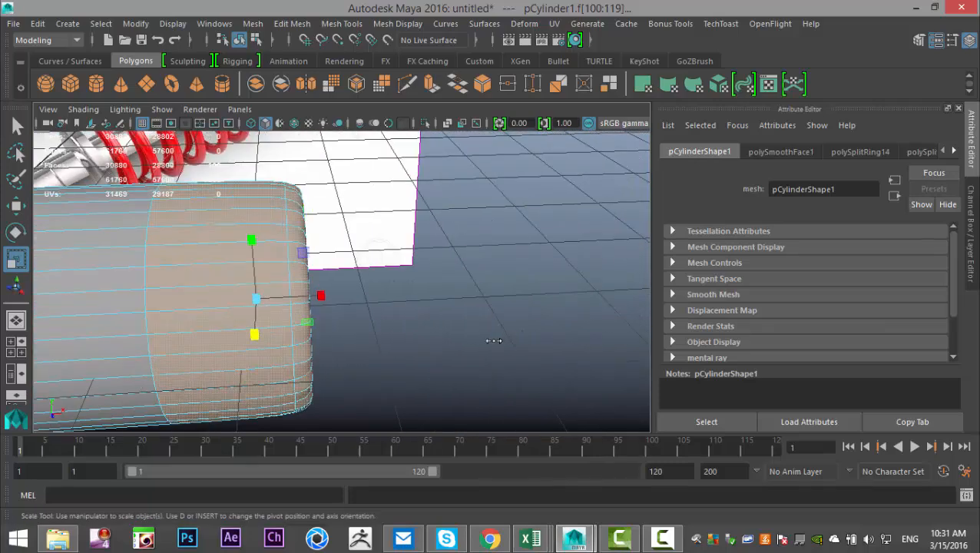
alt+middle_drag(586, 353, 690, 357)
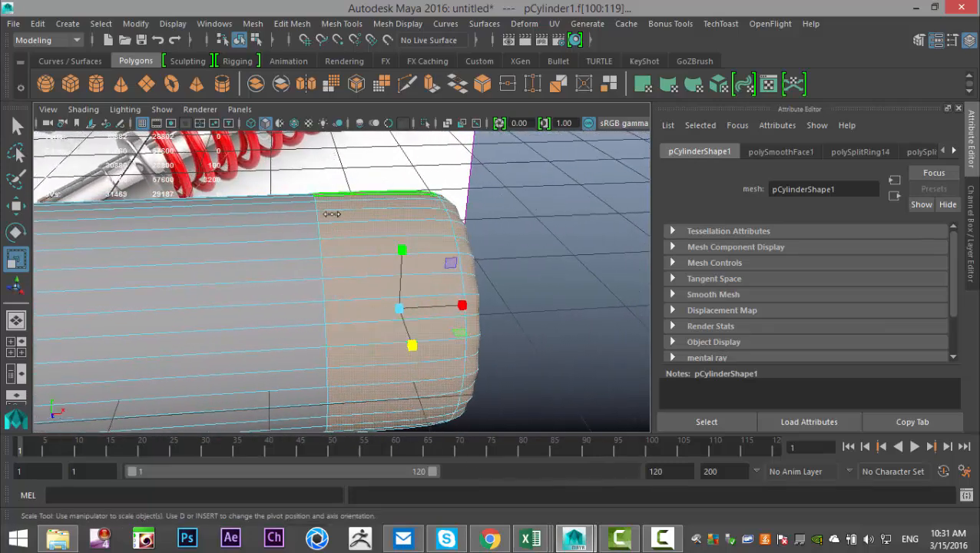
mouse_move(520, 367)
alt+mouse_down()
mouse_move(538, 361)
mouse_move(522, 357)
alt+mouse_up()
key(f)
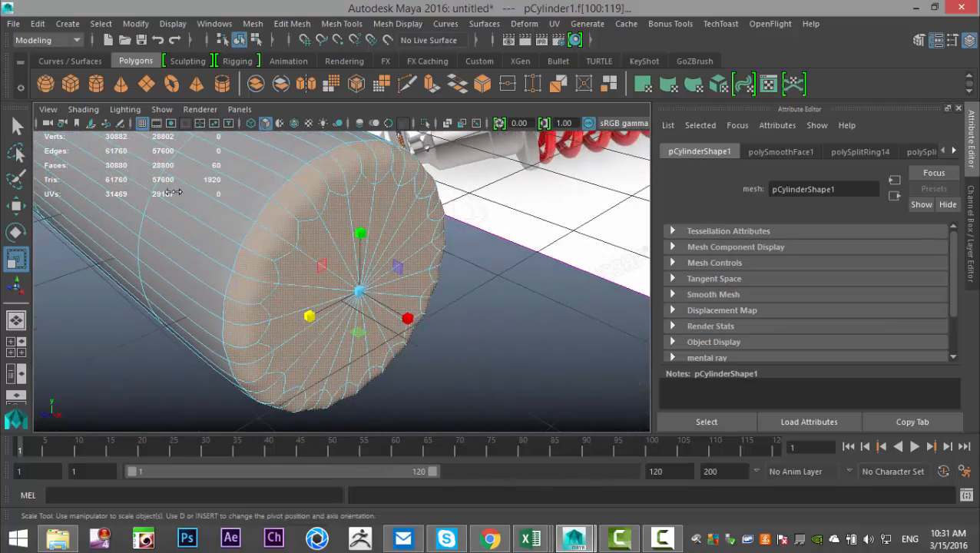
key(Delete)
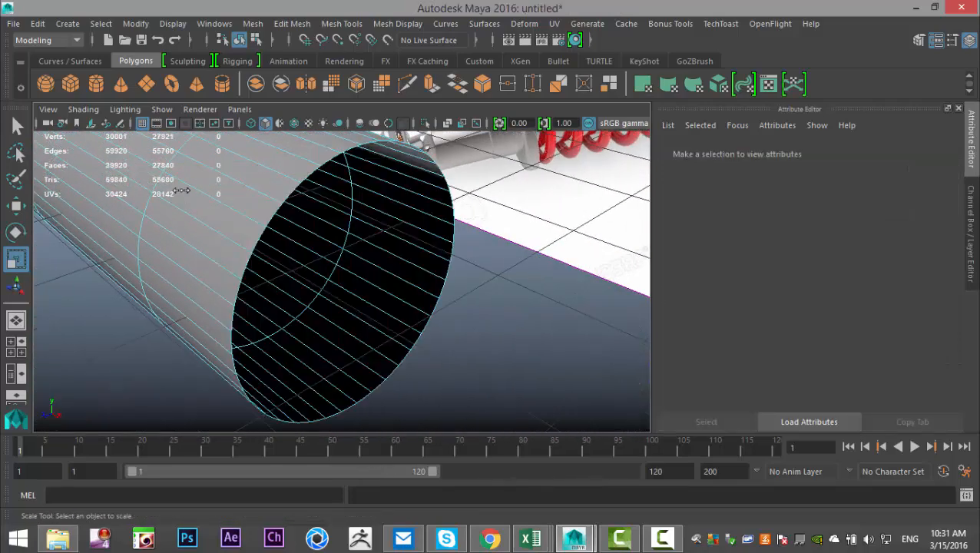
- Try closing the cylinder's open end by selecting its border edges and applying Fill Hole, and undo it
alt+drag(278, 214, 346, 244)
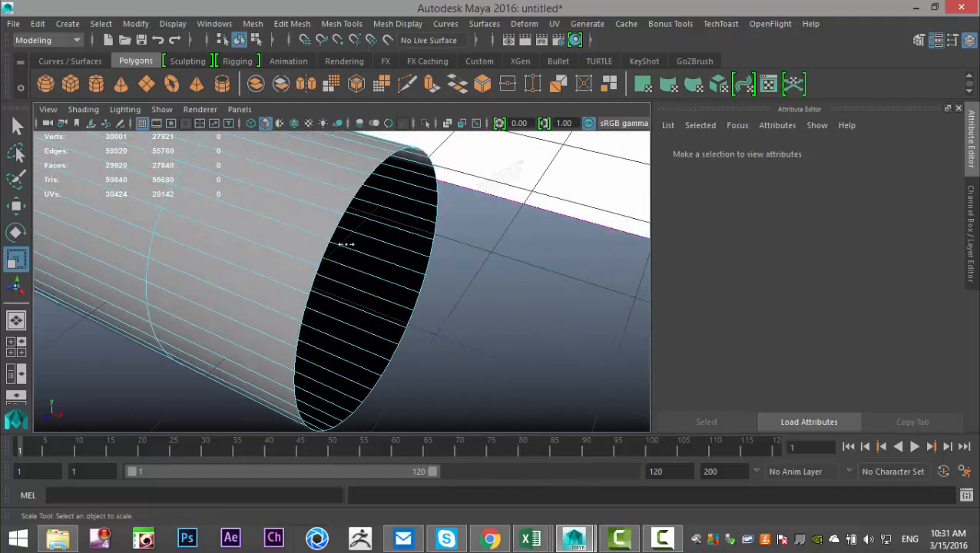
right_drag(336, 150, 336, 124)
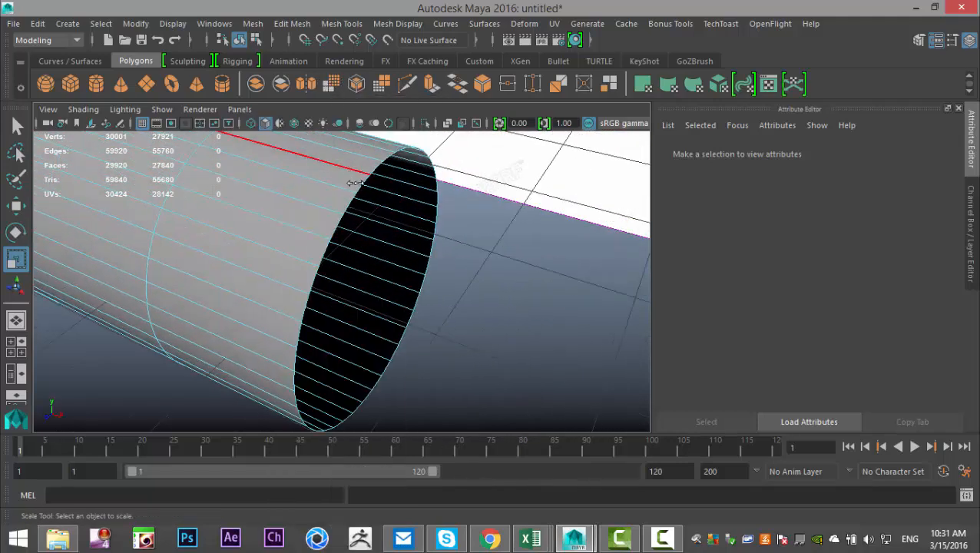
double_click(355, 183)
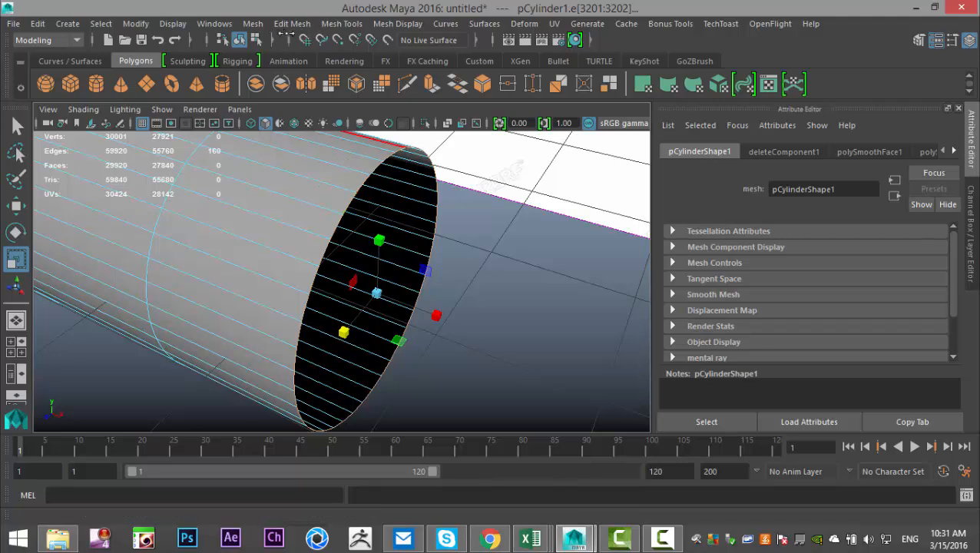
click(250, 24)
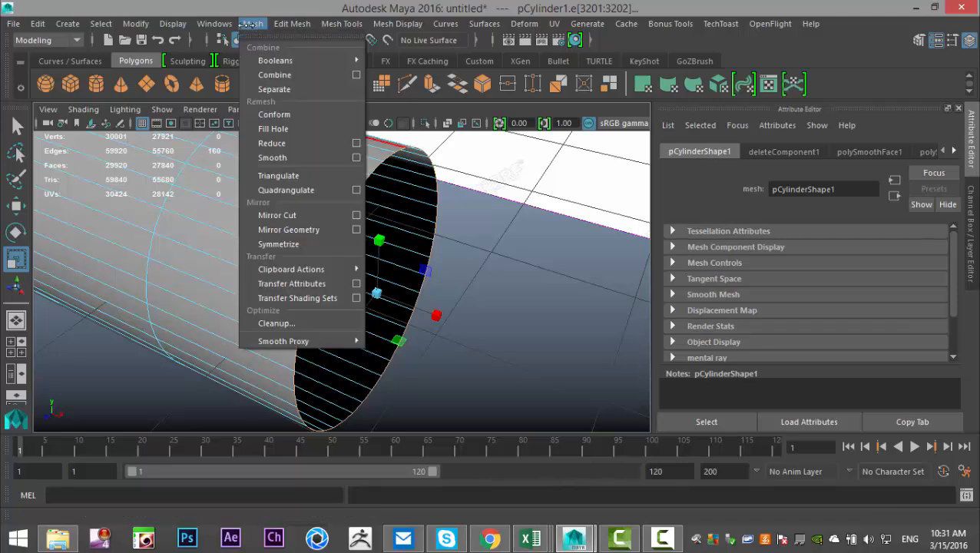
click(284, 128)
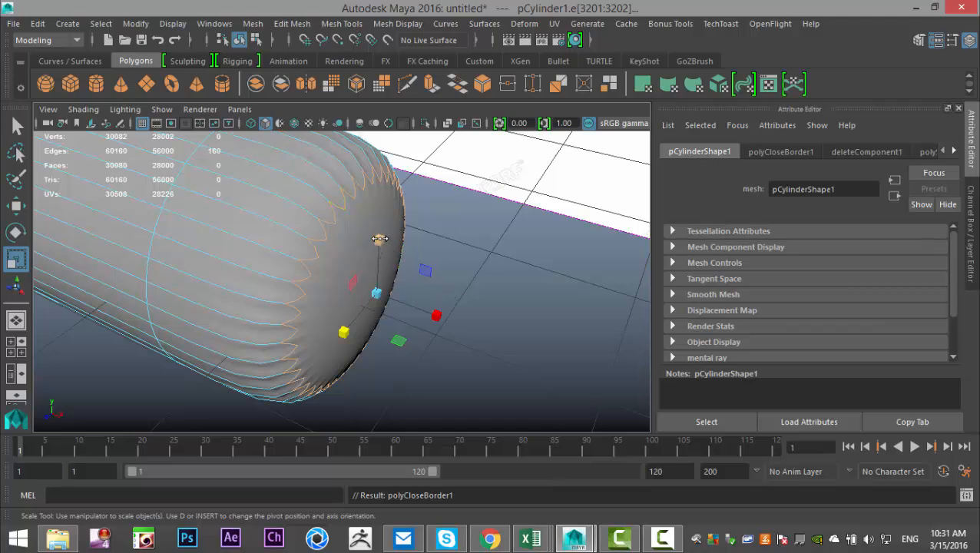
key(ctrl+z)
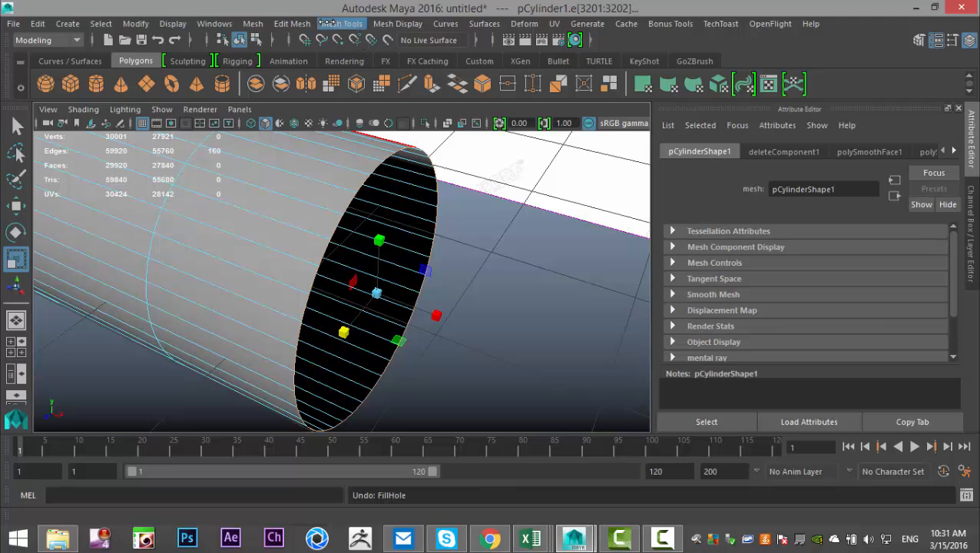
- Insert a supporting edge loop around the cylinder close to its open end
click(292, 23)
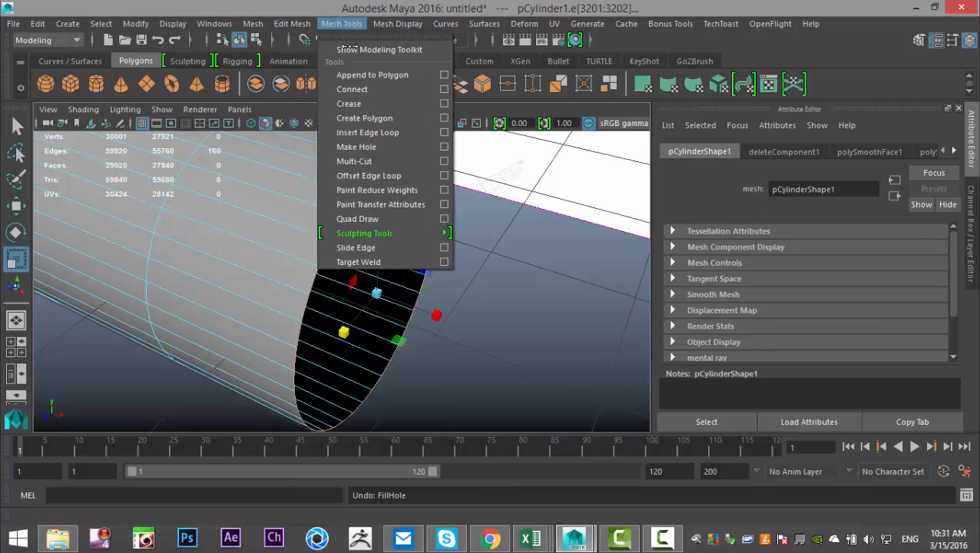
click(373, 132)
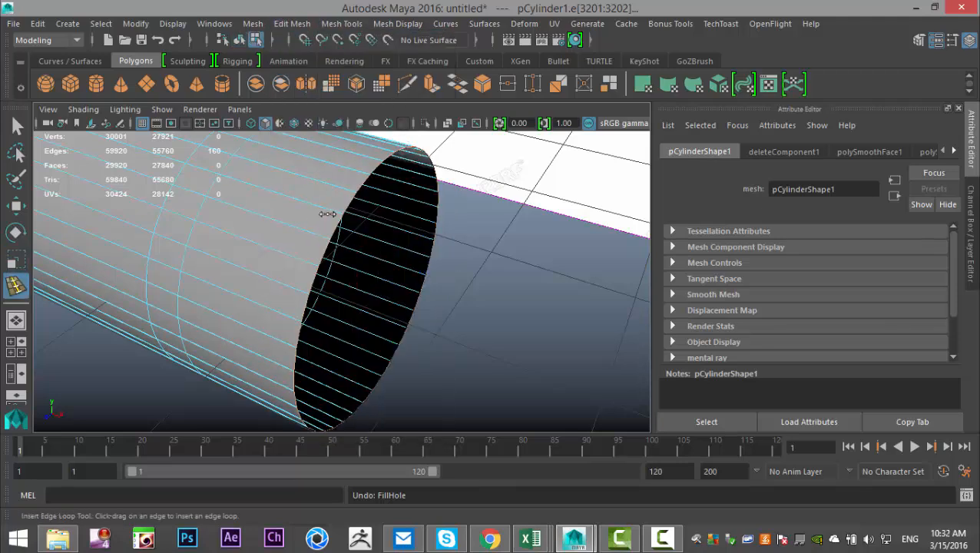
drag(324, 209, 341, 219)
key(q)
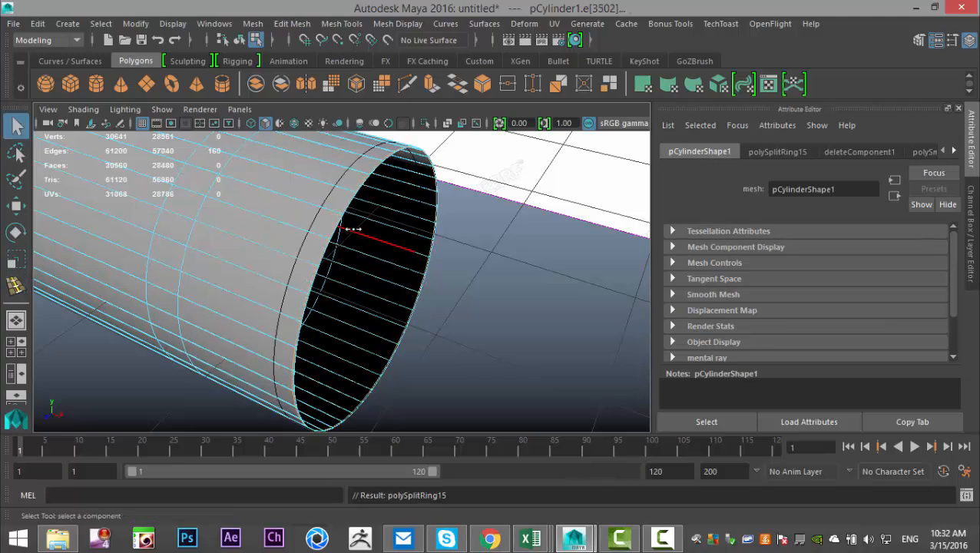
- Select the border edges of the cylinder's open end and cap it with Fill Hole
right_drag(336, 221, 333, 87)
click(346, 202)
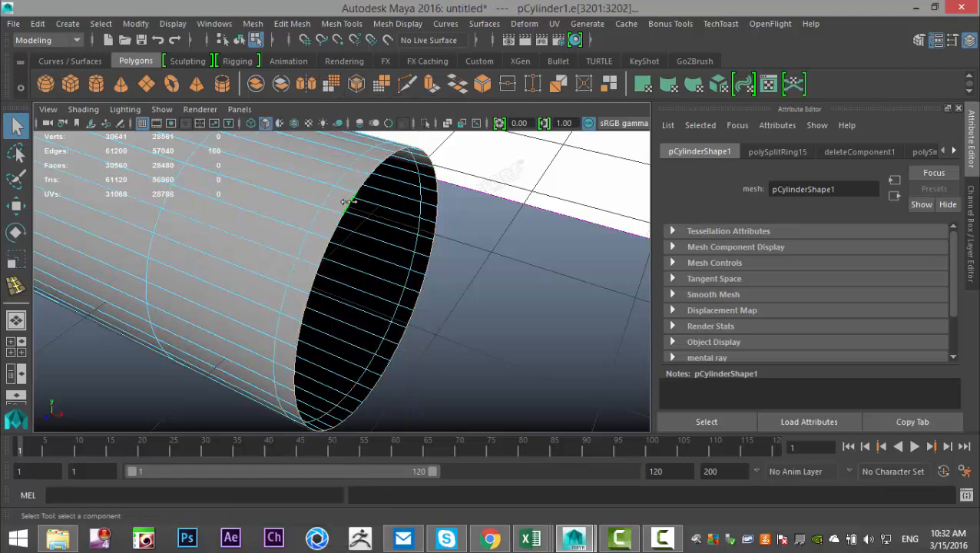
click(287, 25)
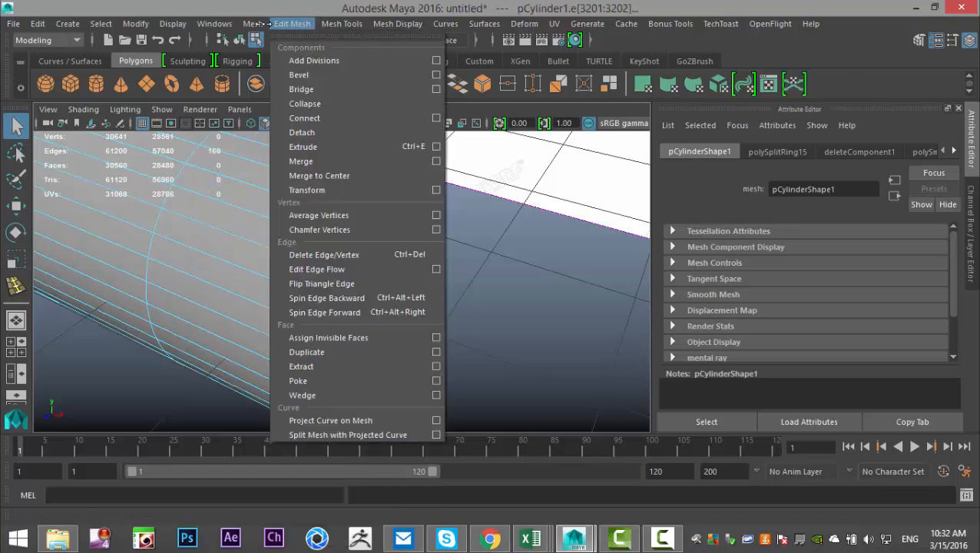
mouse_move(255, 24)
click(295, 130)
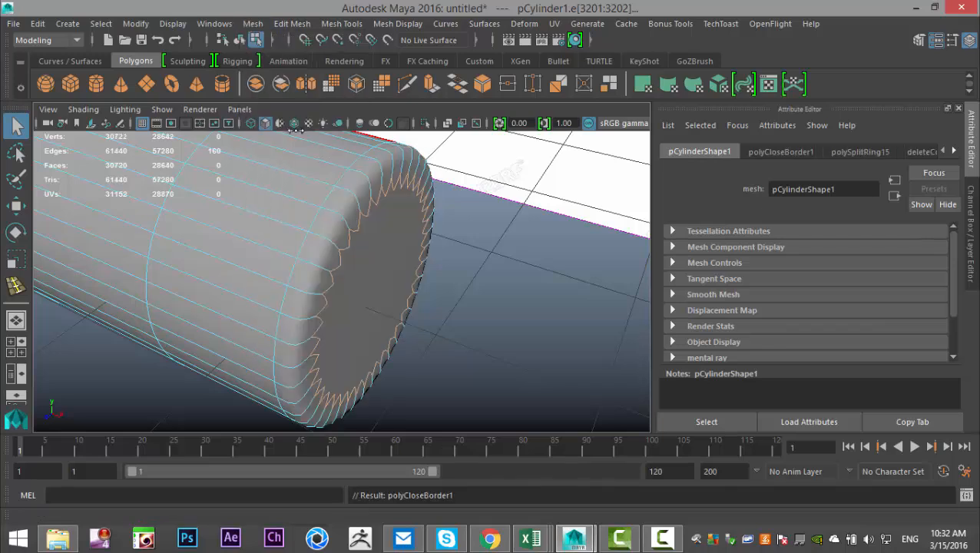
- Compare the capped cylinder end in smoothed and unsmoothed preview, leaving the mesh in unsmoothed display
click(482, 341)
scroll(468, 354, down, 3)
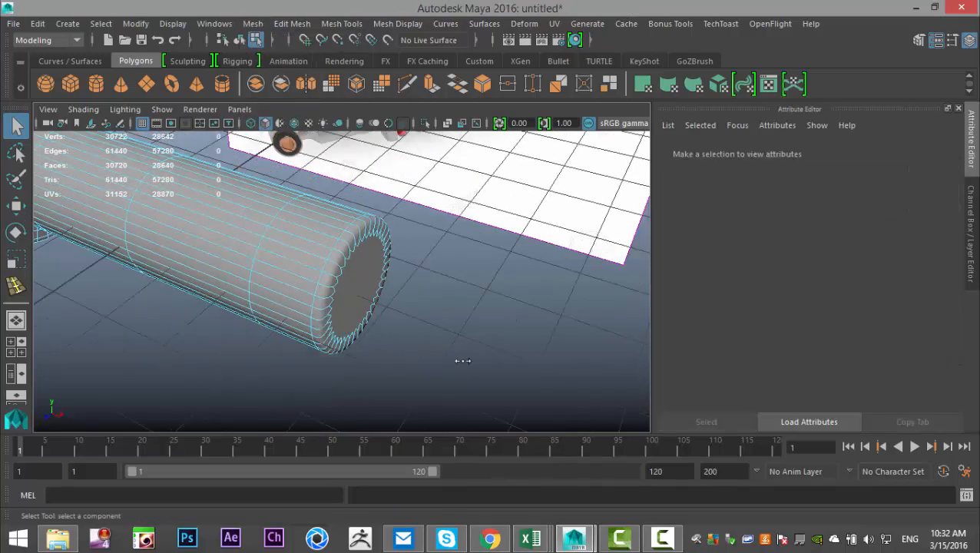
key(1)
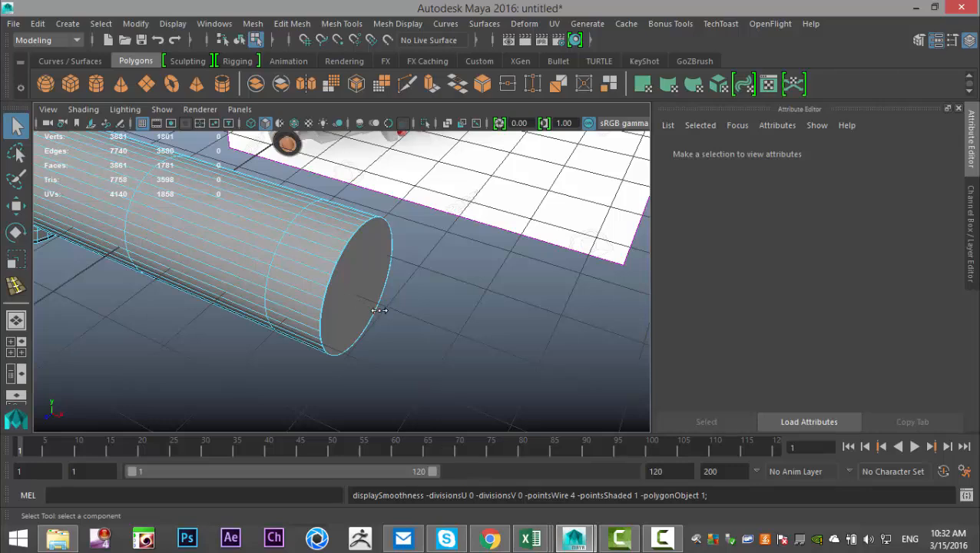
key(3)
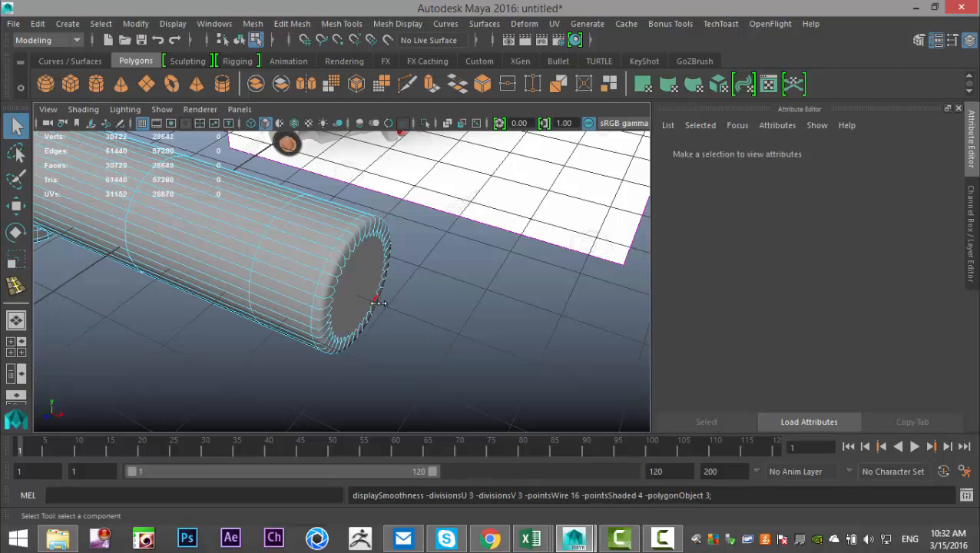
key(1)
scroll(379, 303, up, 3)
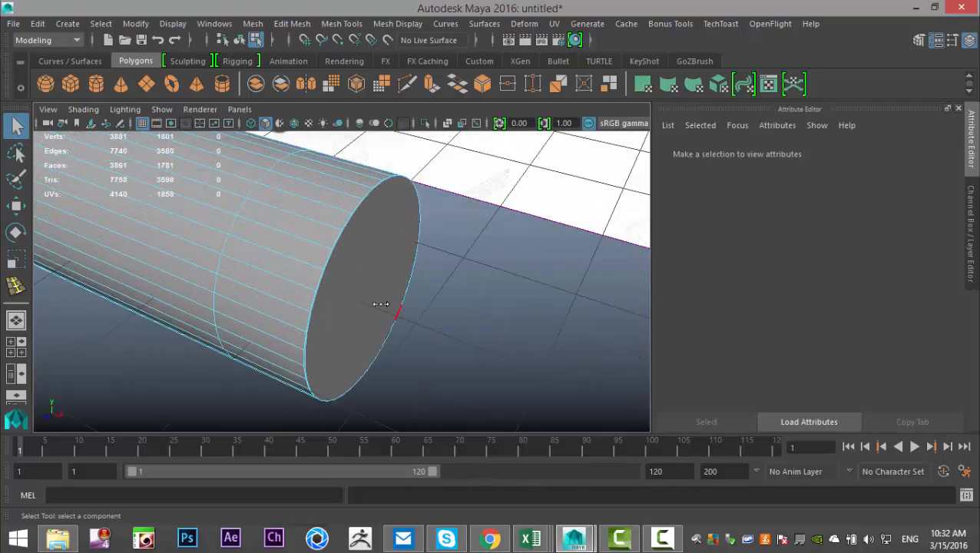
- Examine the body and spring proportions of the shock absorbers in the reference image against the modelled cylinder
scroll(381, 304, down, 4)
alt+drag(299, 316, 370, 296)
alt+middle_drag(310, 315, 538, 300)
alt+drag(537, 300, 547, 295)
scroll(497, 323, down, 4)
scroll(496, 335, up, 4)
alt+middle_drag(537, 342, 311, 338)
alt+drag(376, 332, 295, 340)
alt+middle_drag(430, 338, 234, 300)
scroll(342, 281, down, 4)
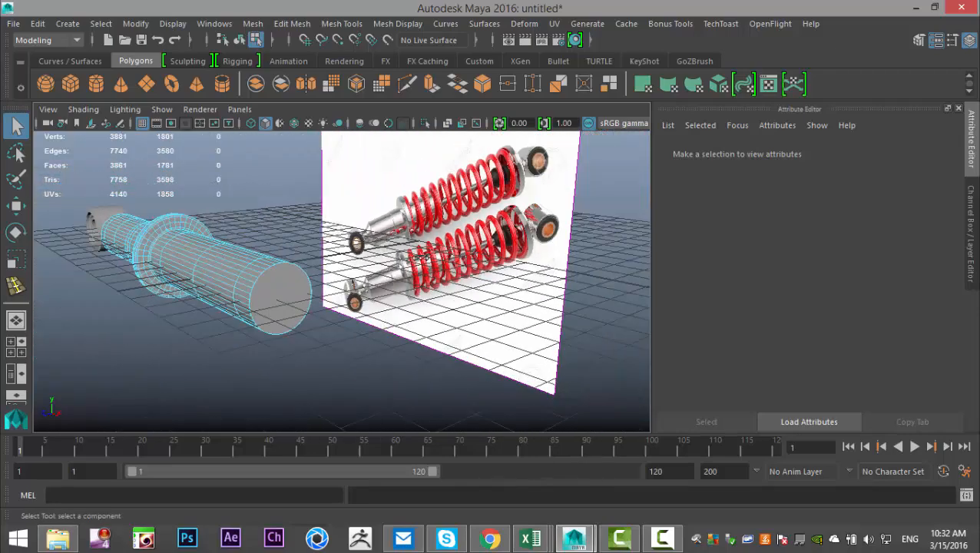
alt+middle_drag(407, 257, 338, 293)
alt+right_drag(338, 294, 436, 293)
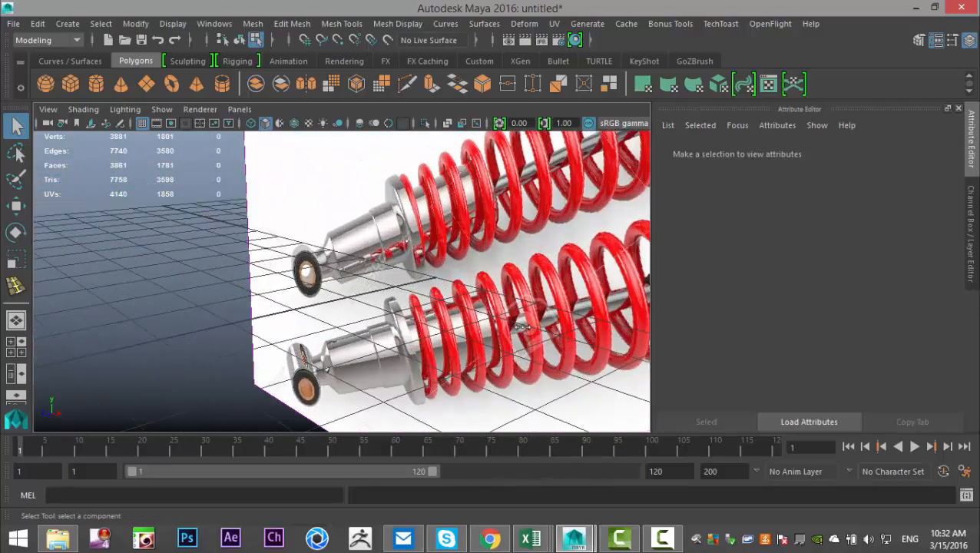
scroll(522, 326, down, 5)
scroll(451, 342, up, 4)
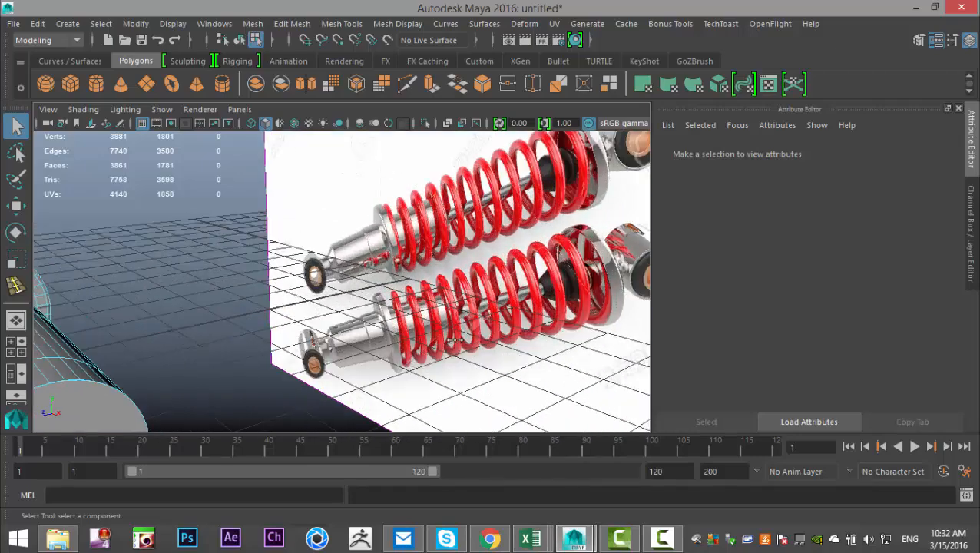
scroll(455, 340, up, 2)
scroll(358, 338, down, 4)
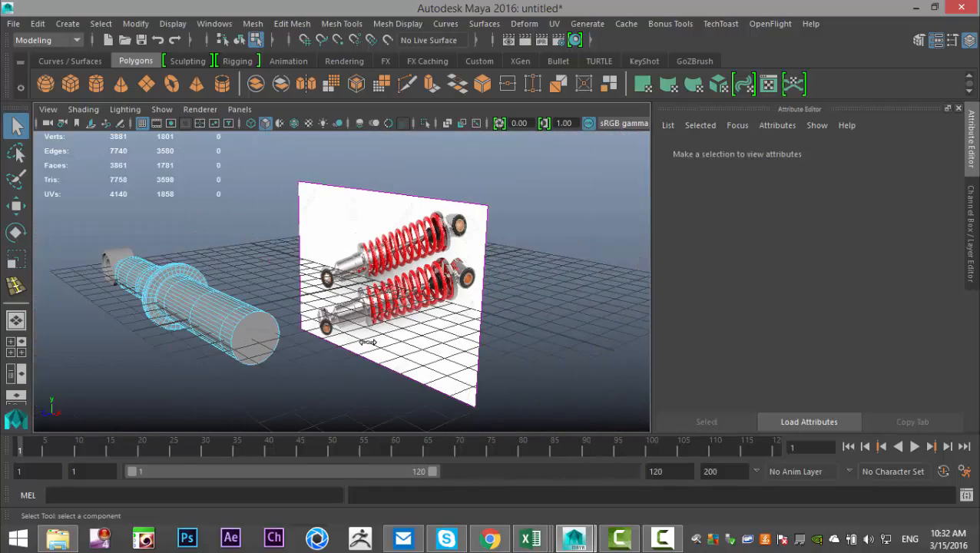
- Select the vertex rings at the cylinder's free end and move them toward the flange to shorten the body
alt+drag(358, 338, 402, 338)
alt+middle_drag(403, 349, 457, 361)
right_click(303, 346)
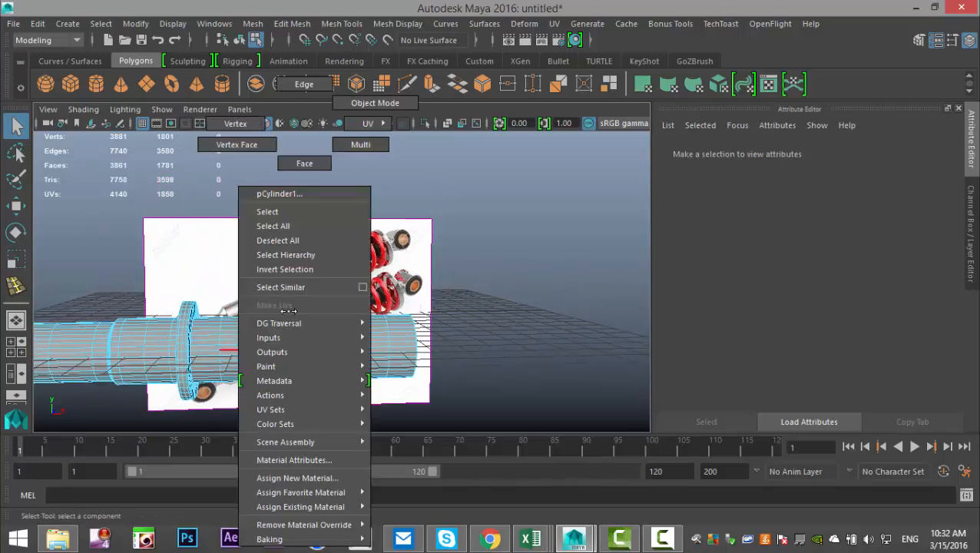
right_drag(234, 123, 235, 124)
drag(282, 292, 489, 421)
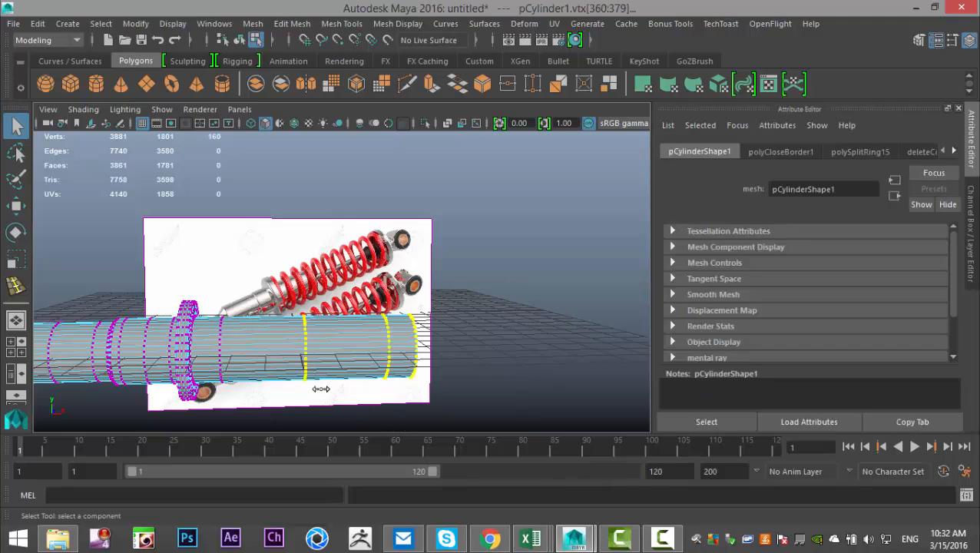
key(w)
drag(425, 345, 357, 375)
drag(251, 268, 414, 419)
drag(386, 345, 356, 366)
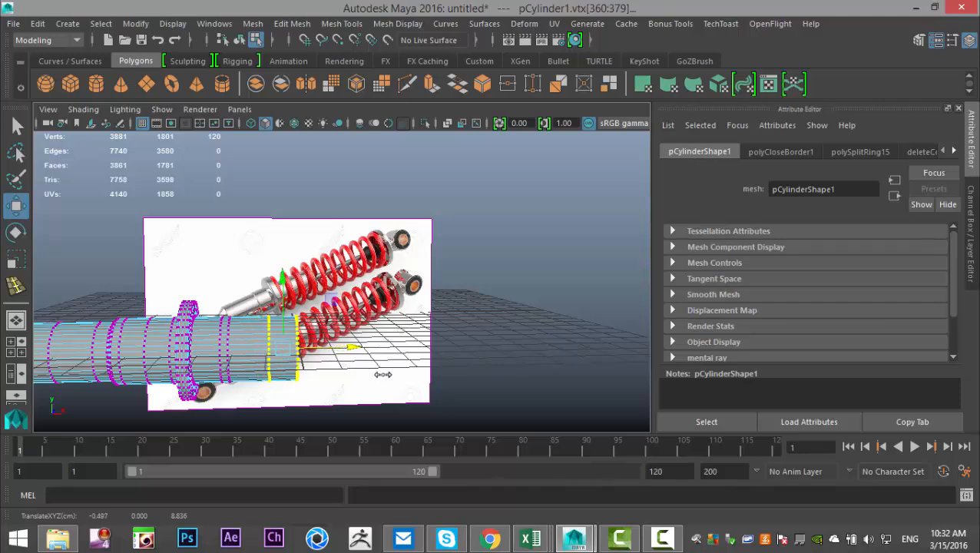
click(472, 340)
- Extrude the cylinder's end cap face and scale it uniformly inward to a small circle at the centre
scroll(461, 342, up, 5)
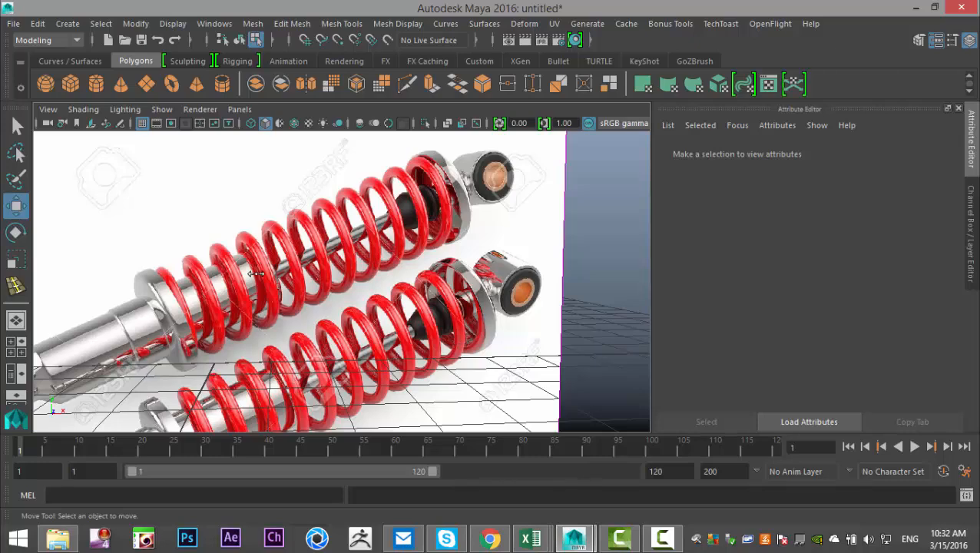
scroll(343, 277, down, 5)
alt+drag(472, 384, 394, 377)
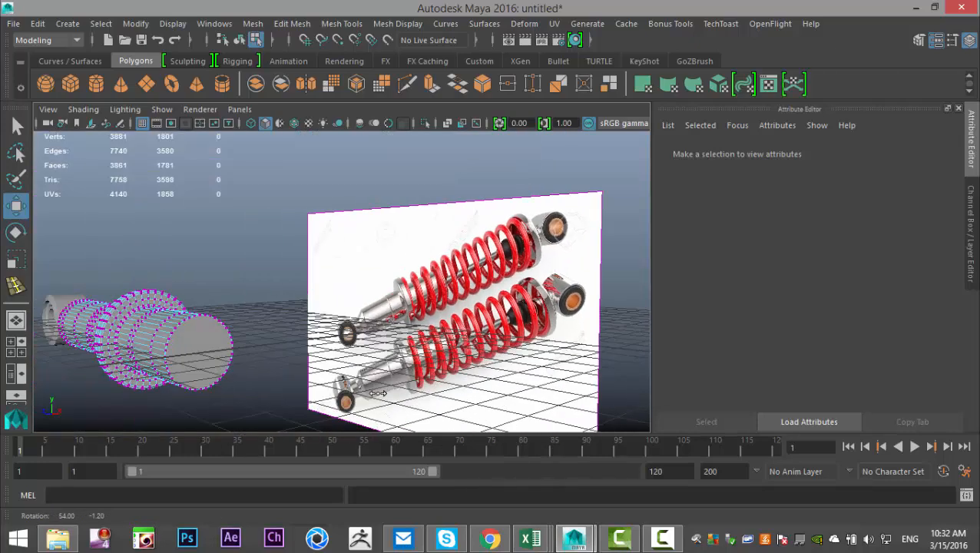
alt+middle_drag(394, 376, 459, 370)
alt+drag(459, 370, 437, 384)
scroll(351, 371, up, 4)
right_drag(251, 343, 251, 162)
click(282, 343)
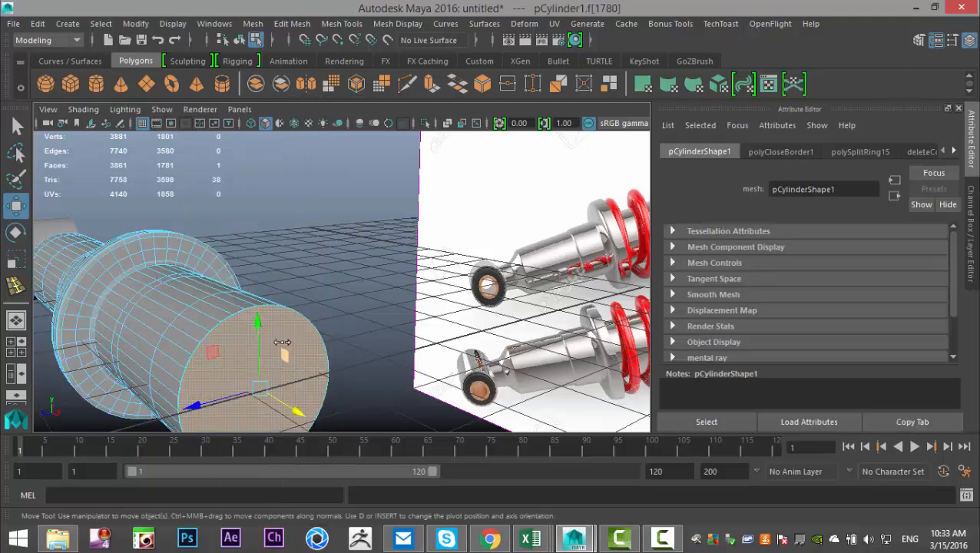
click(292, 23)
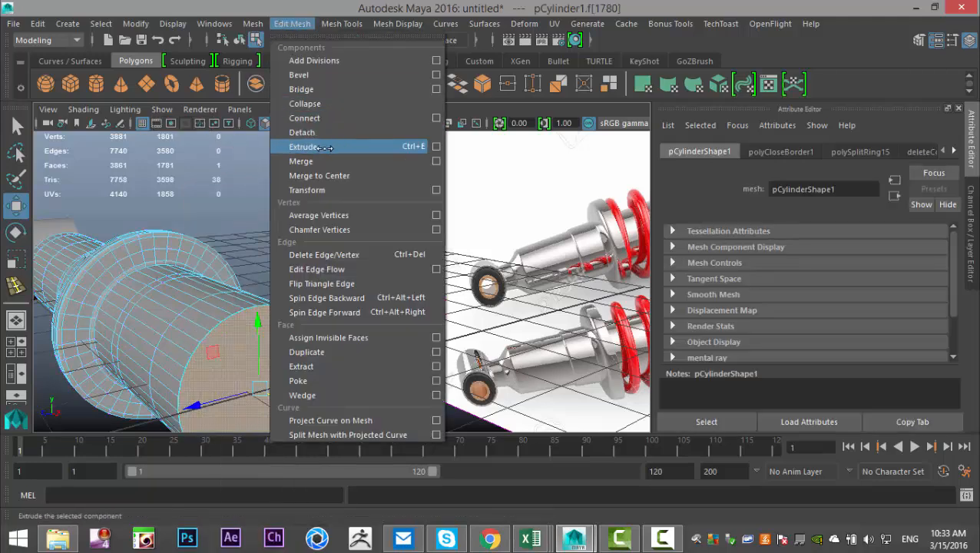
click(323, 147)
key(r)
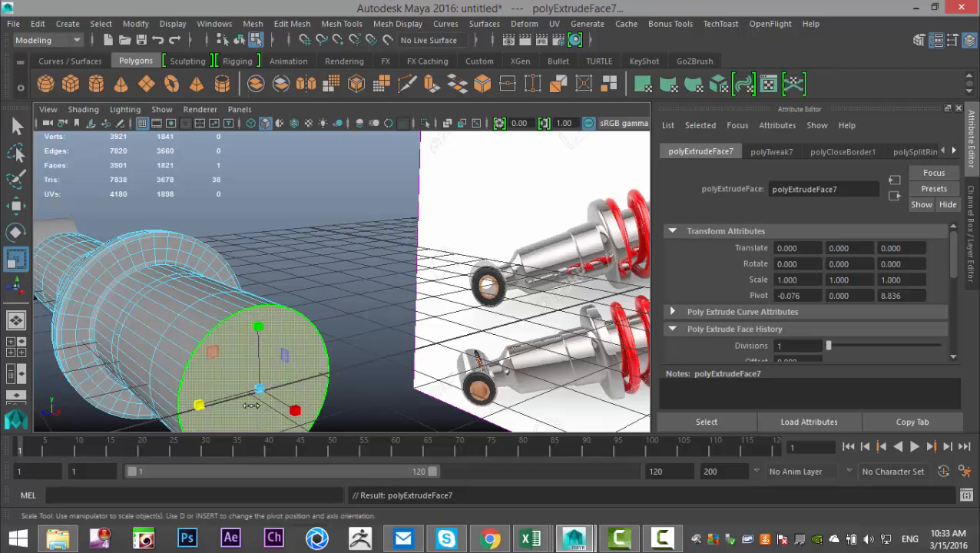
drag(260, 392, 156, 422)
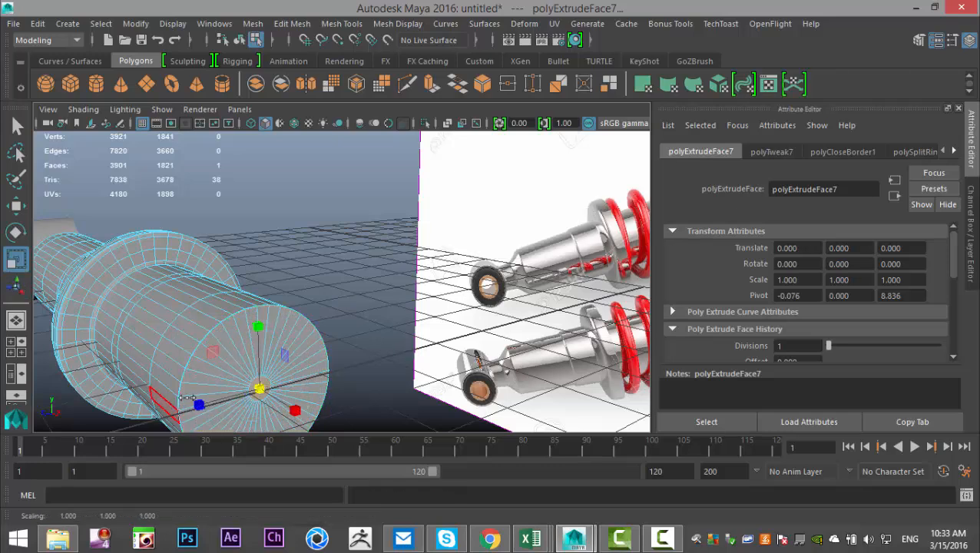
- Extrude the small centre face outward along the cylinder's axis to form a long thin piston rod
scroll(207, 404, down, 3)
scroll(212, 410, up, 2)
alt+drag(192, 338, 261, 355)
key(ctrl+e)
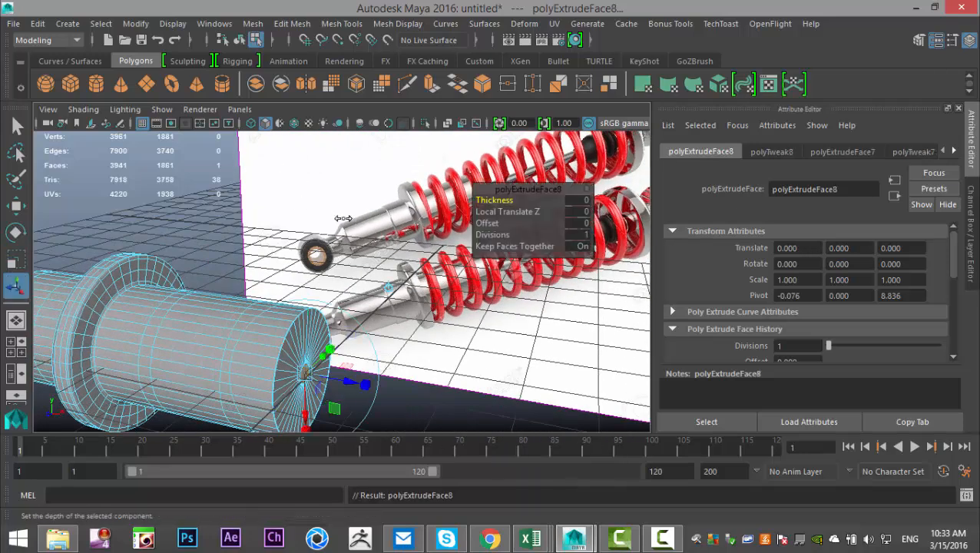
key(w)
drag(371, 384, 576, 422)
scroll(399, 290, down, 2)
alt+drag(415, 297, 327, 313)
scroll(316, 323, down, 2)
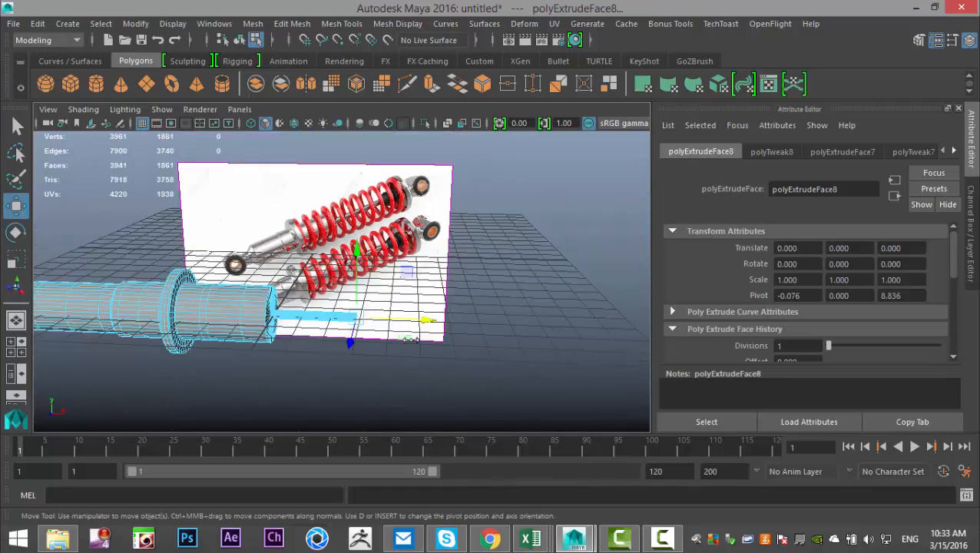
drag(429, 322, 621, 351)
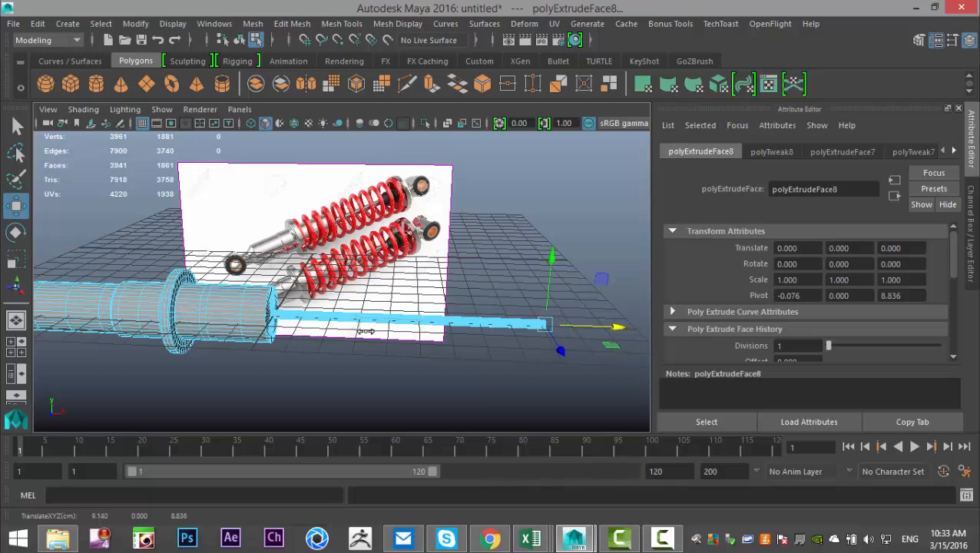
drag(617, 327, 600, 327)
- Insert an edge loop around the thin rod a short distance before its free end
alt+middle_drag(445, 274, 360, 314)
scroll(376, 293, up, 5)
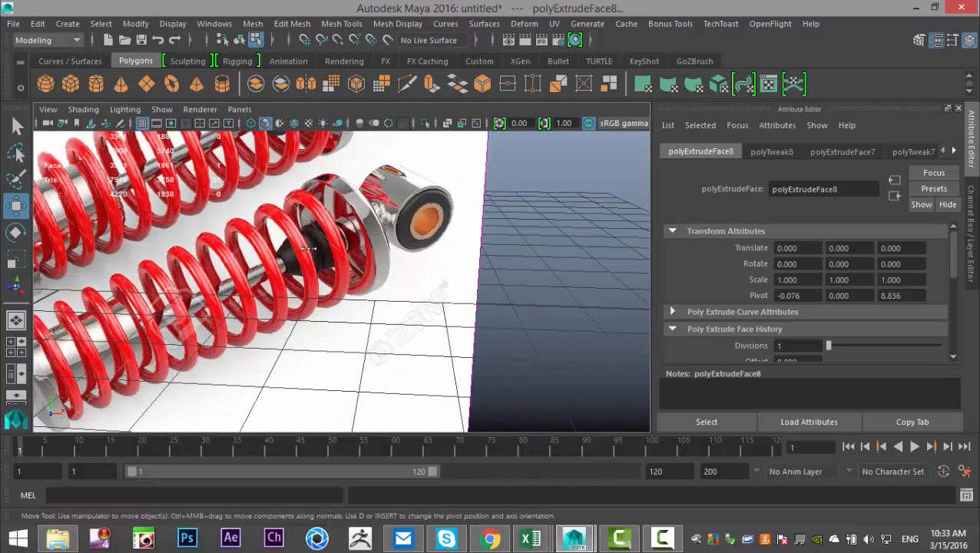
scroll(326, 270, down, 6)
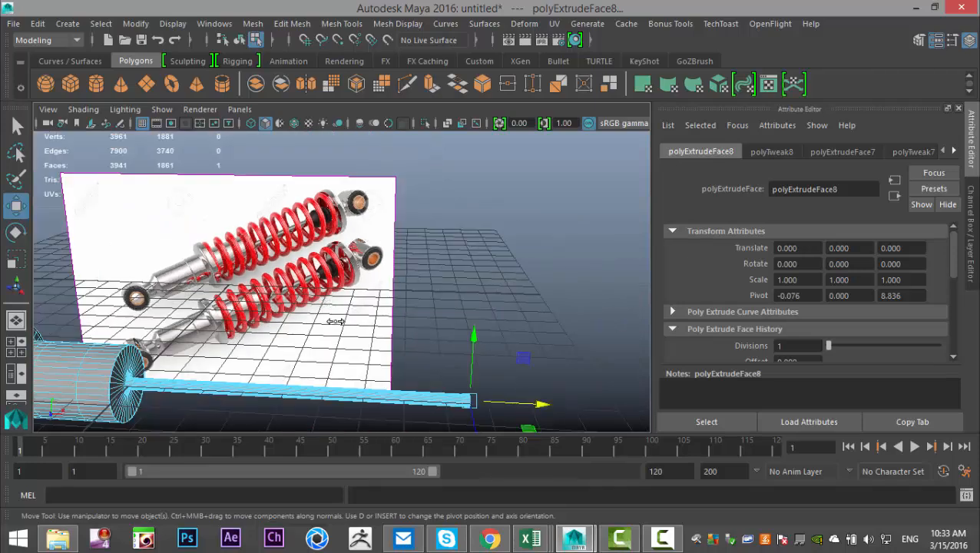
alt+middle_drag(332, 285, 276, 250)
scroll(345, 333, up, 3)
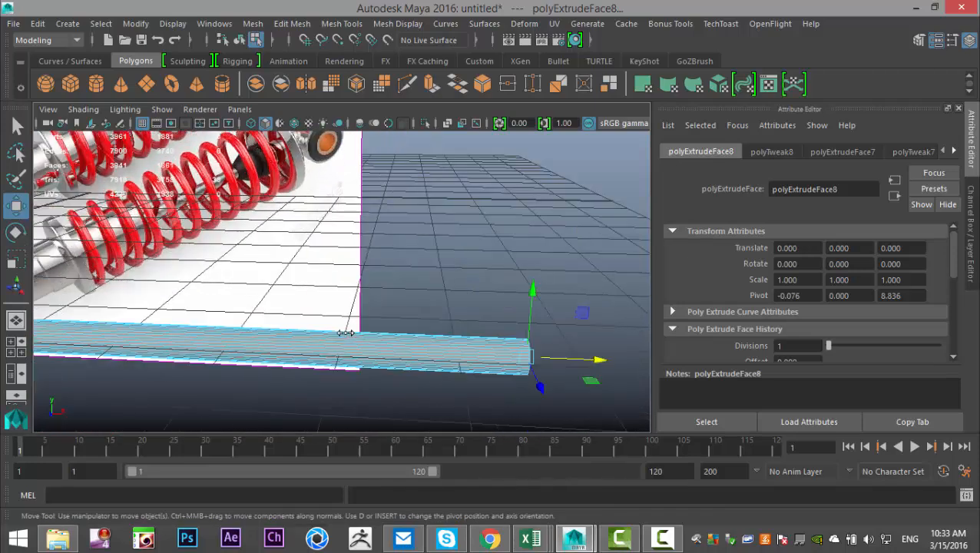
alt+middle_drag(358, 349, 346, 321)
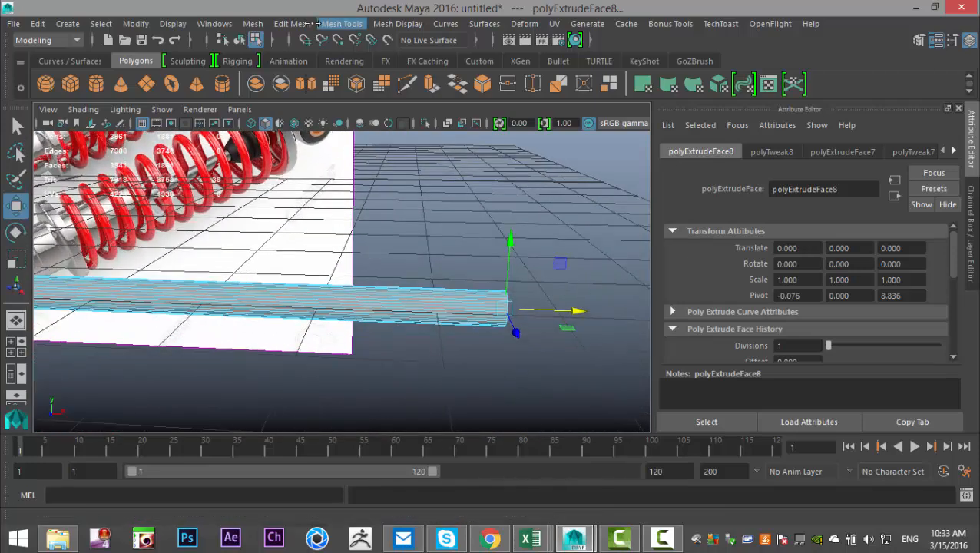
click(292, 23)
mouse_move(342, 23)
click(367, 132)
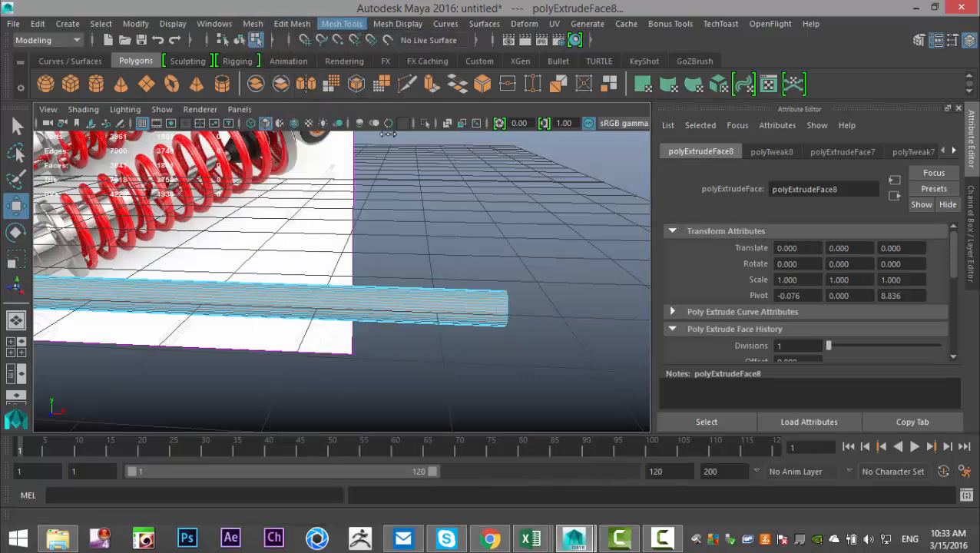
click(411, 300)
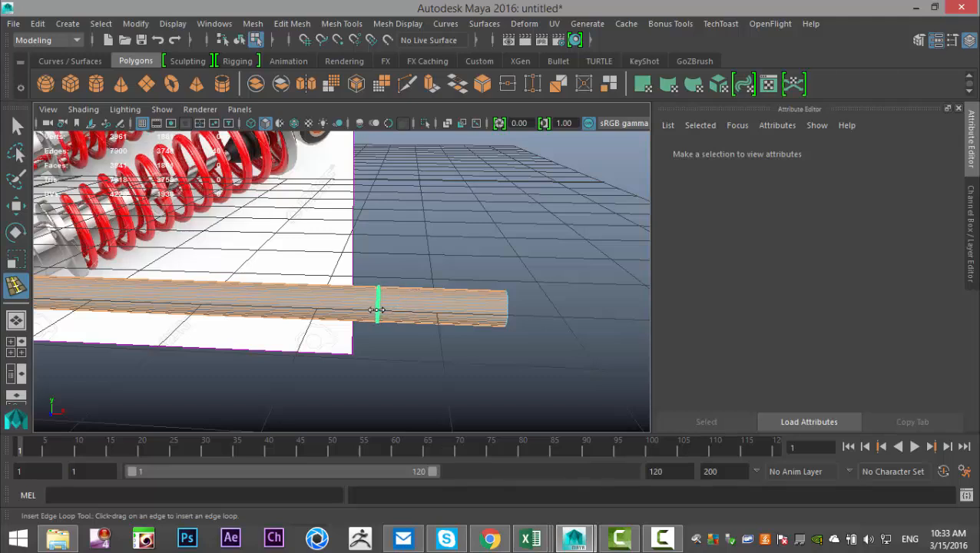
click(377, 310)
- Set Insert Edge Loop to multiple edge loops with 5 loops and add them to the rod's end section
click(291, 23)
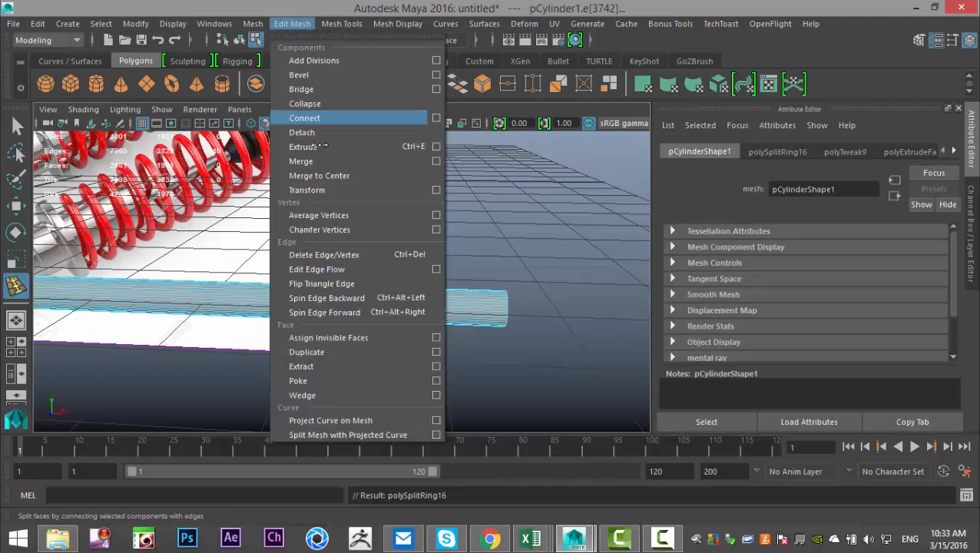
mouse_move(342, 23)
click(439, 131)
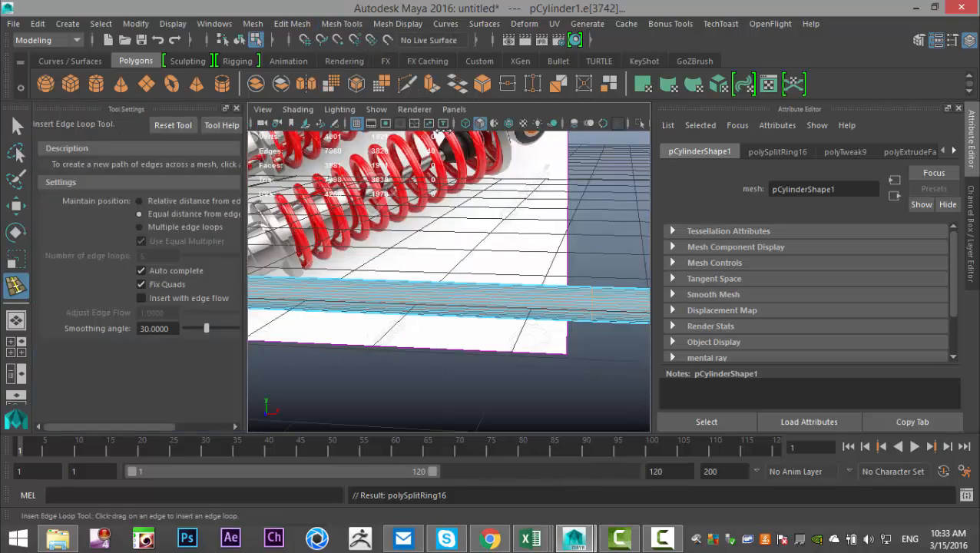
alt+right_drag(443, 130, 147, 227)
click(138, 227)
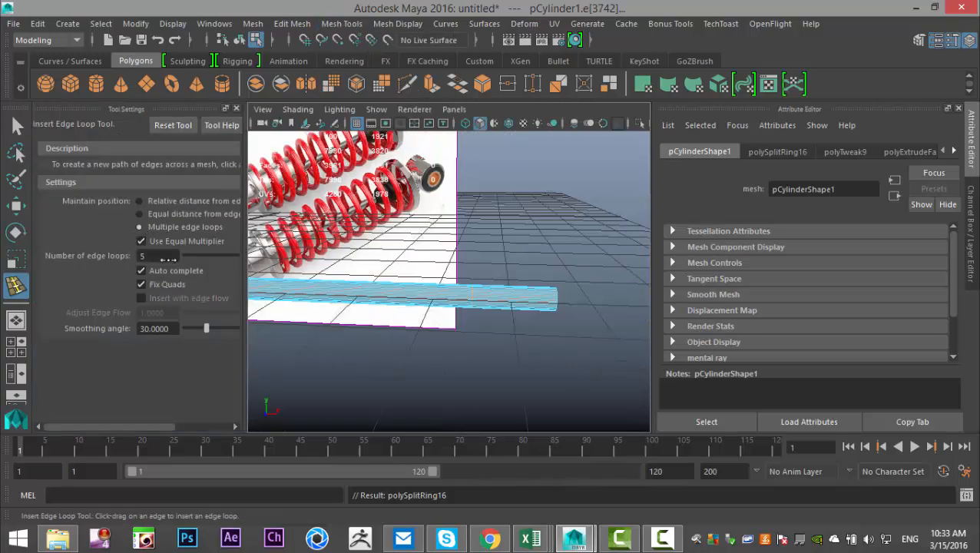
click(530, 304)
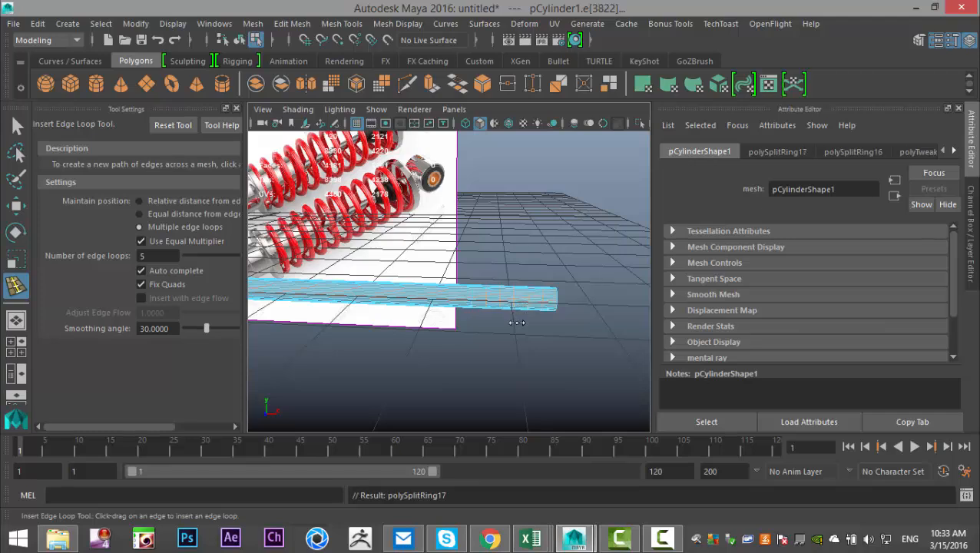
- Close the edge loop tool settings and frame the rod's segmented end in the front view
click(13, 351)
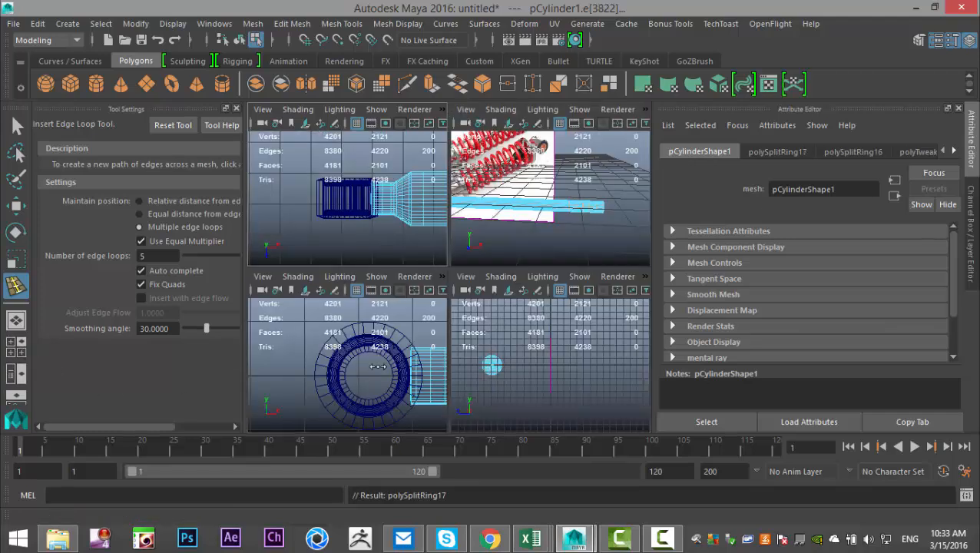
key(space)
key(f)
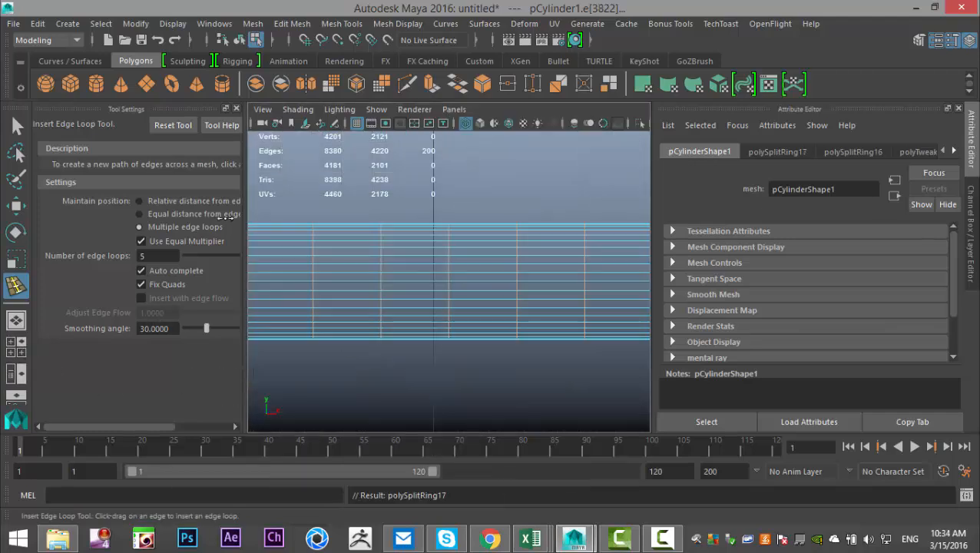
click(236, 108)
scroll(367, 328, down, 5)
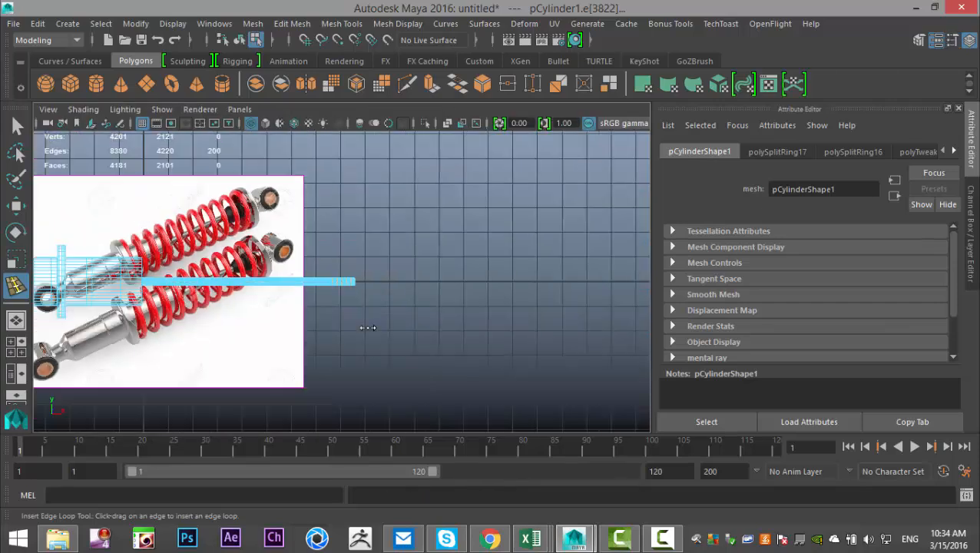
scroll(367, 328, up, 5)
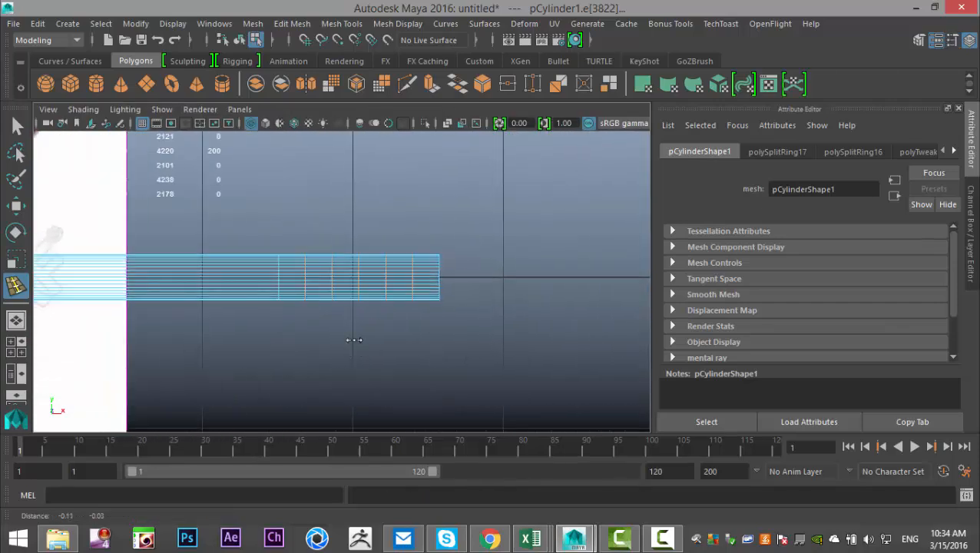
key(super)
key(alt+Tab)
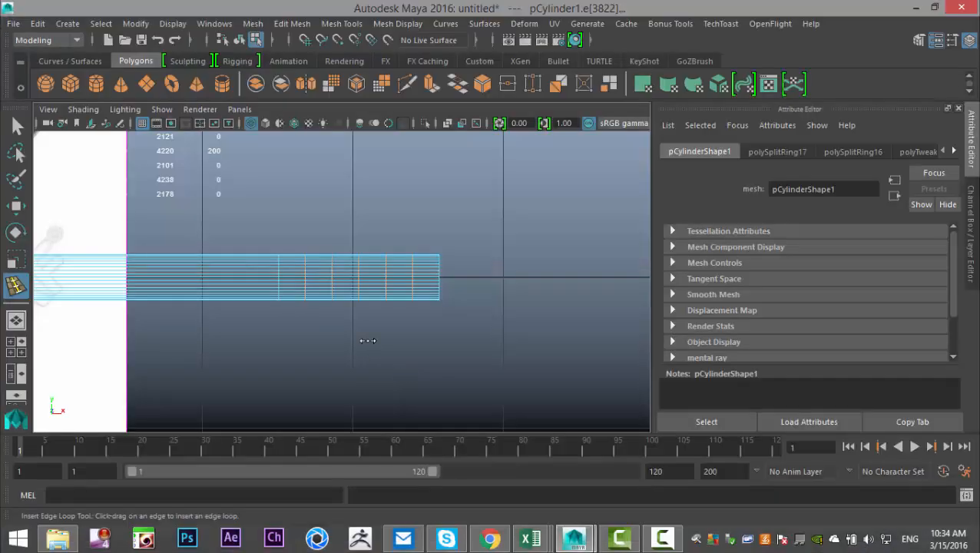
- Scale the vertex rings of the rod's segmented end up progressively, so the section flares outward towards its free end
right_drag(355, 267, 310, 221)
drag(296, 237, 505, 374)
key(r)
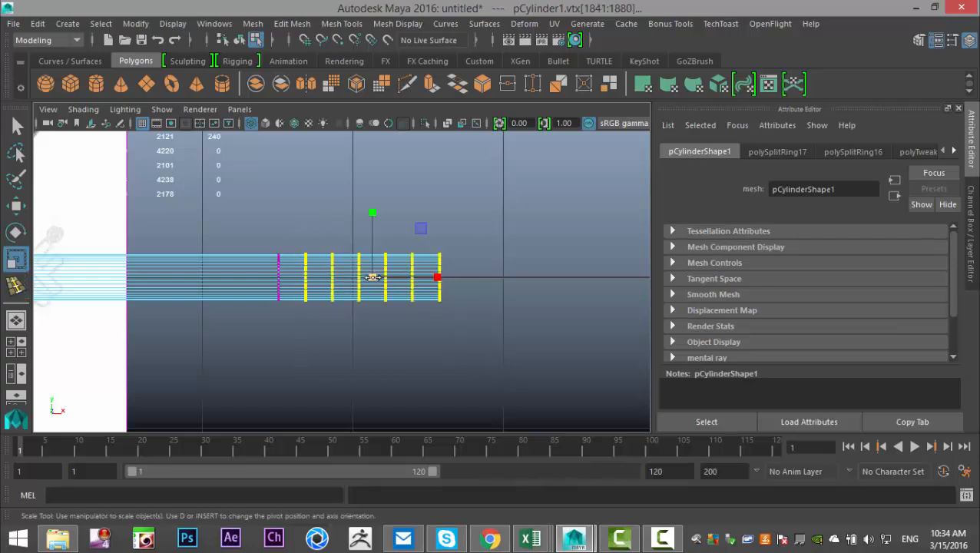
drag(373, 277, 387, 277)
drag(308, 218, 501, 364)
drag(384, 278, 387, 288)
drag(332, 227, 473, 353)
drag(405, 278, 415, 284)
drag(356, 204, 528, 377)
drag(427, 278, 435, 288)
drag(400, 205, 476, 317)
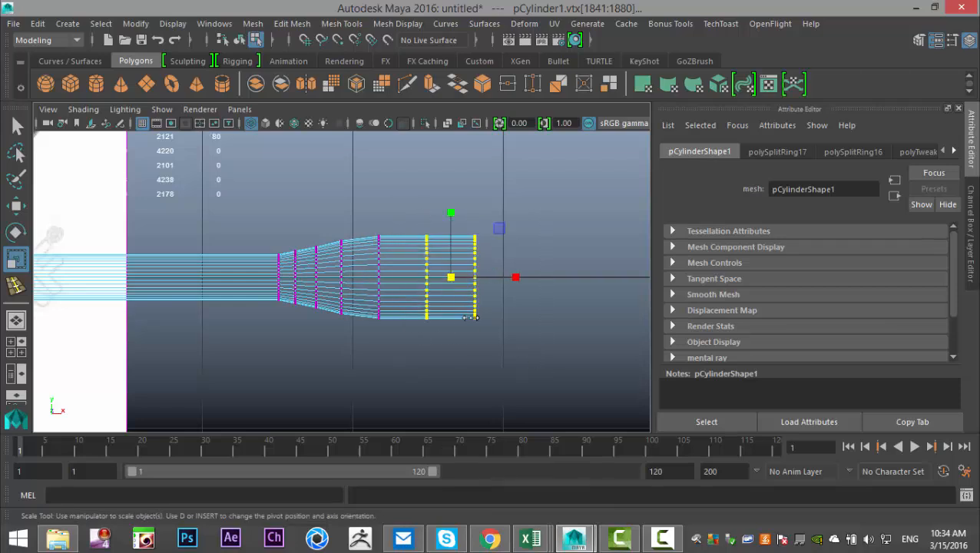
drag(451, 277, 457, 281)
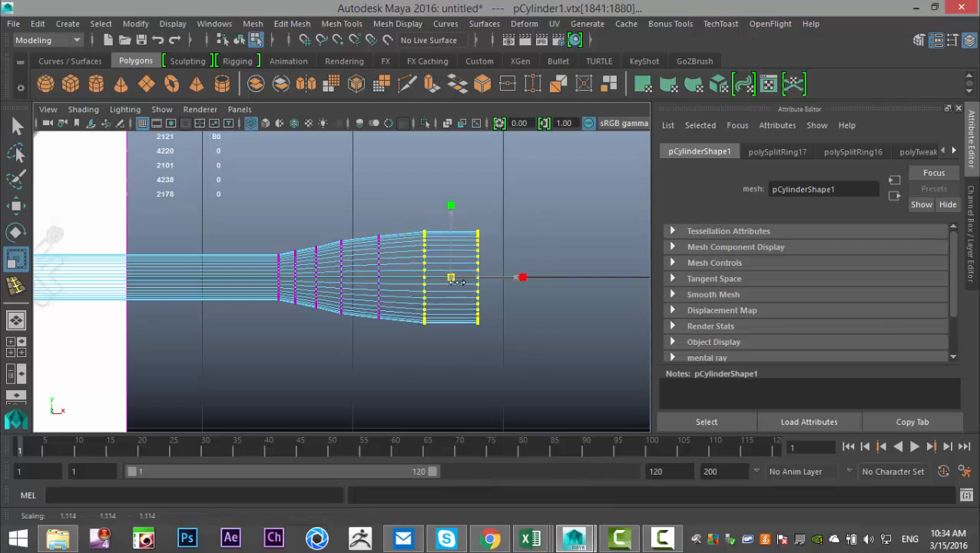
click(572, 305)
- Combine the pipe and ring parts of the mounting eye at the body's far end into a single mesh
click(16, 346)
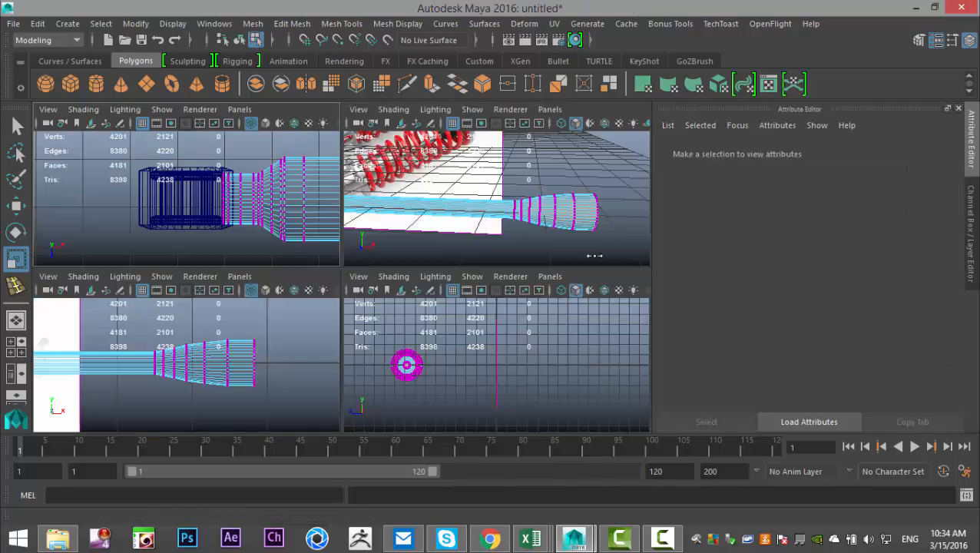
key(space)
scroll(381, 261, down, 3)
scroll(379, 274, down, 3)
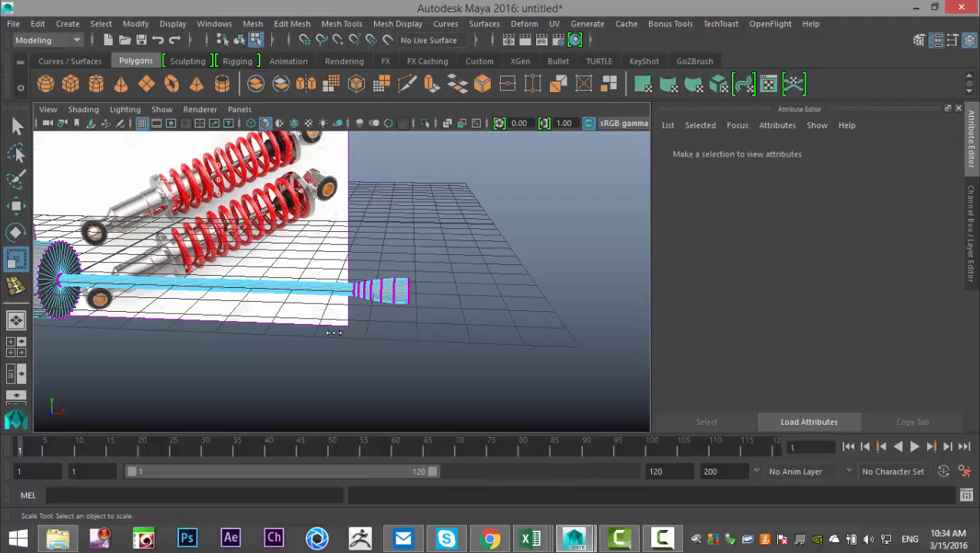
scroll(333, 333, up, 5)
alt+middle_drag(310, 294, 330, 373)
alt+right_drag(335, 243, 306, 344)
alt+middle_drag(254, 352, 350, 352)
alt+drag(350, 352, 356, 374)
alt+middle_drag(356, 374, 433, 348)
alt+right_drag(296, 376, 360, 371)
alt+drag(292, 369, 283, 307)
drag(244, 227, 296, 230)
right_drag(292, 147, 342, 160)
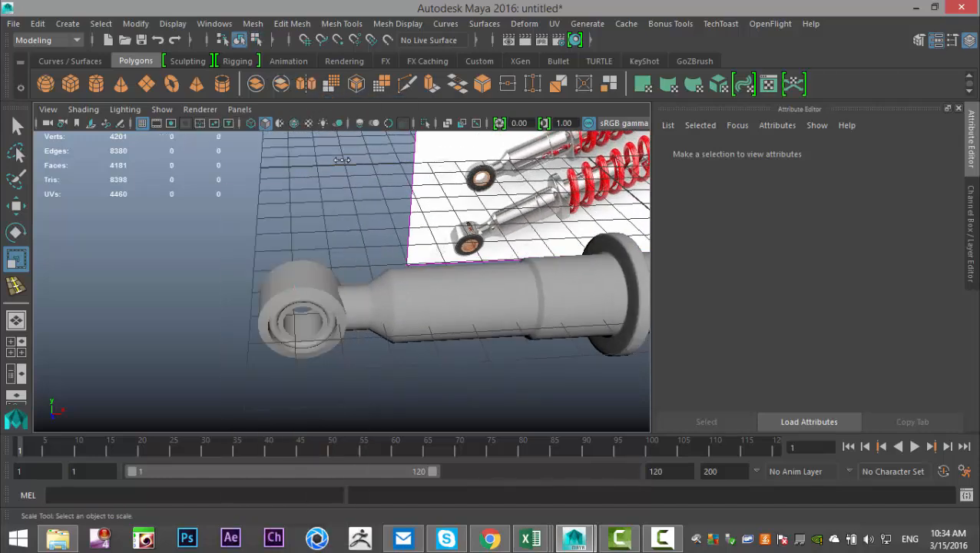
click(324, 295)
drag(207, 219, 296, 432)
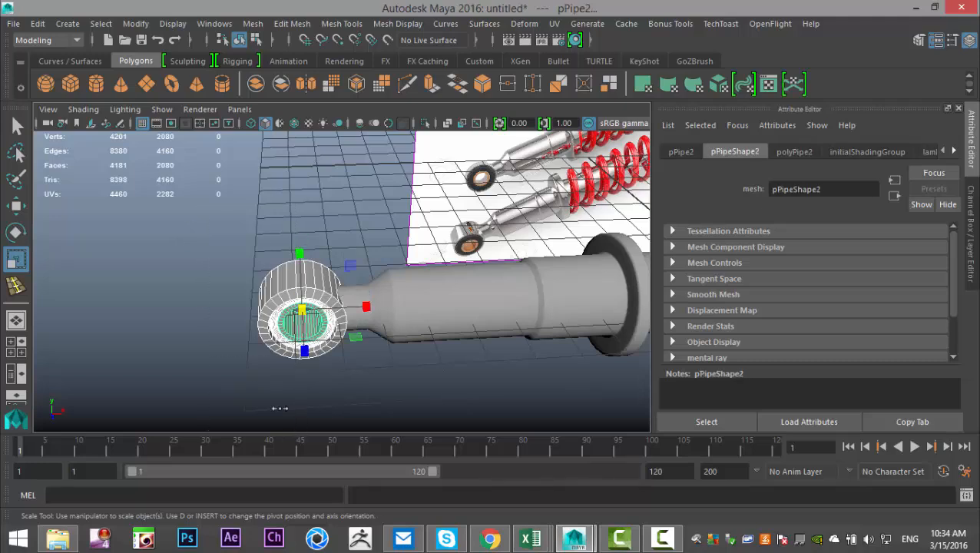
click(252, 24)
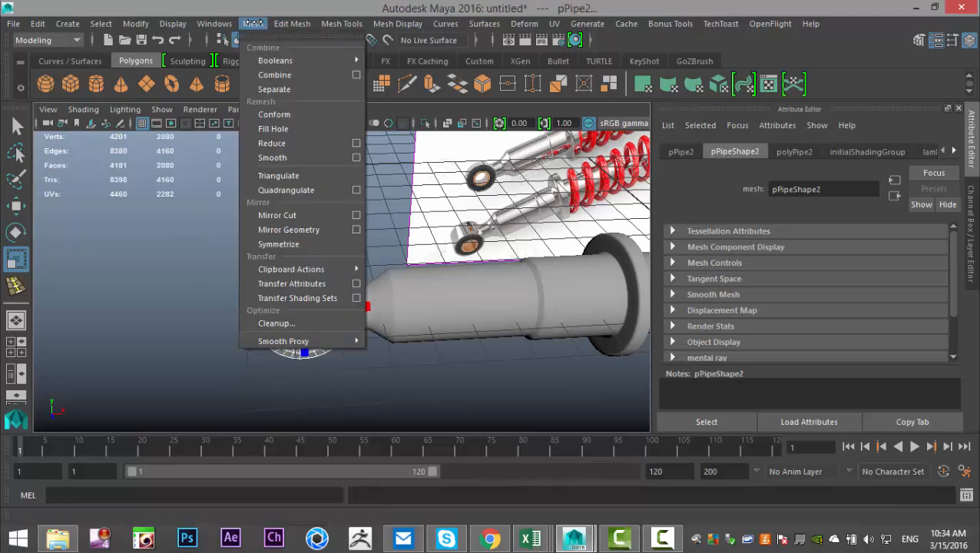
click(275, 75)
- Duplicate the combined mounting eye and move the copy along X to the rod's flared end, about 20.2 units
scroll(363, 281, down, 5)
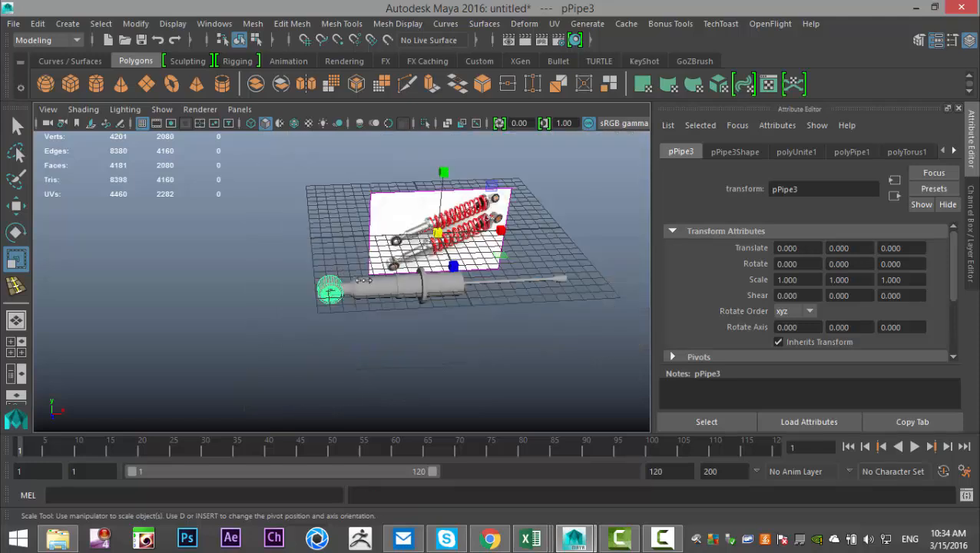
key(ctrl+d)
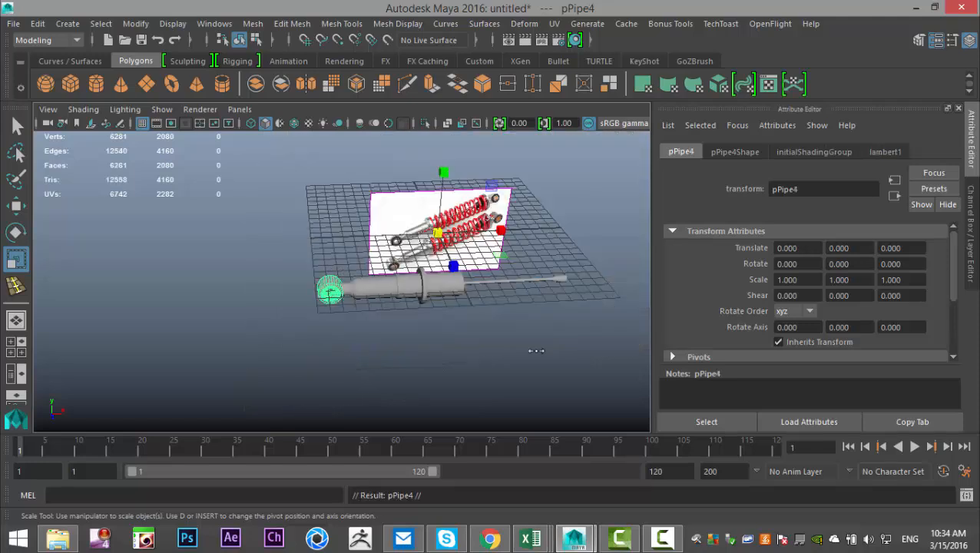
key(w)
drag(507, 231, 703, 245)
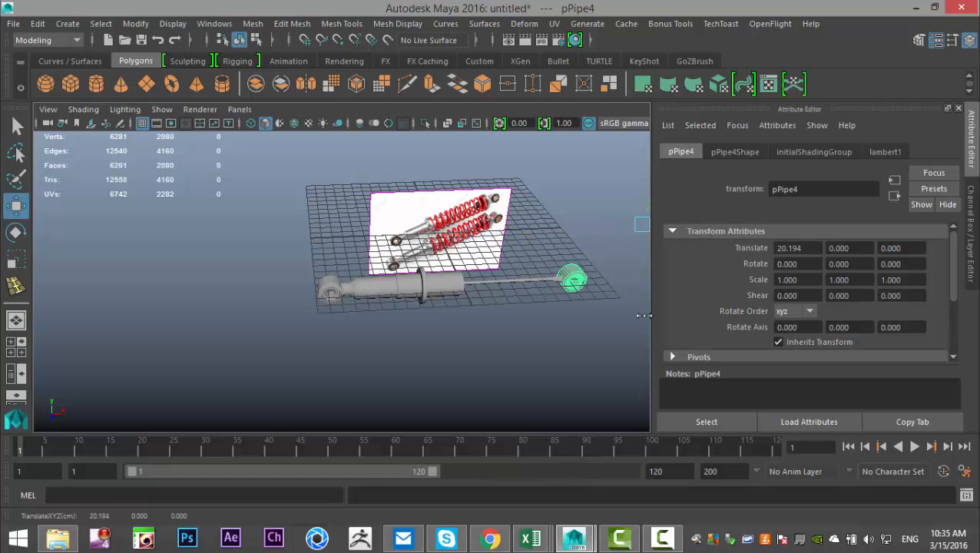
- Center the duplicated eye's pivot and move it along X to about 23, leaving a gap beyond the rod's end
key(f)
mouse_move(364, 391)
alt+mouse_down()
mouse_move(284, 344)
mouse_move(382, 400)
mouse_move(362, 378)
alt+mouse_up()
alt+middle_drag(317, 361, 231, 337)
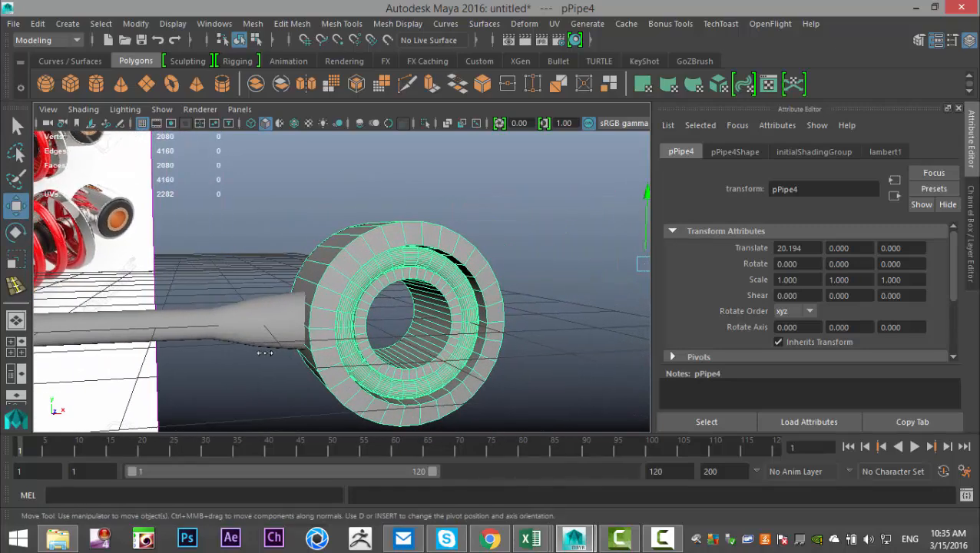
alt+right_drag(455, 349, 487, 336)
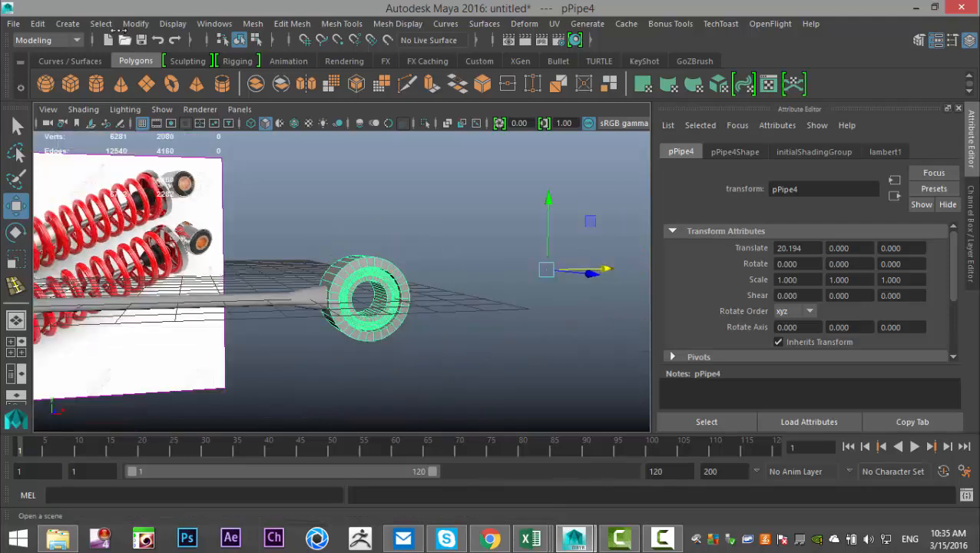
click(136, 23)
click(153, 127)
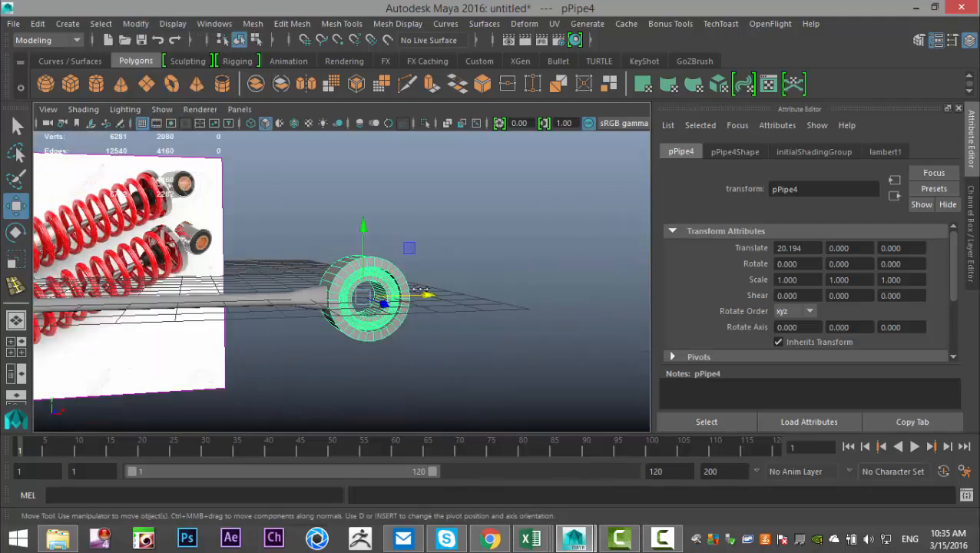
drag(432, 295, 518, 295)
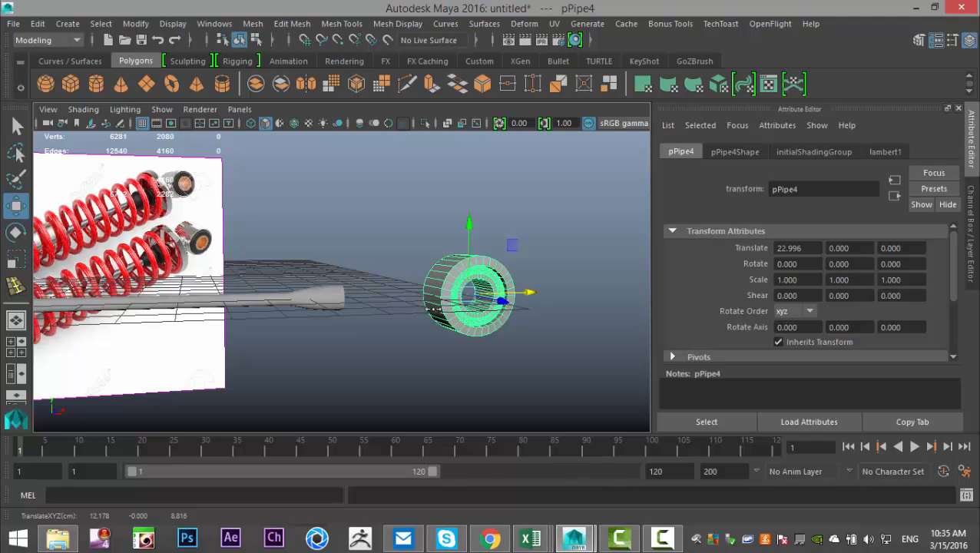
- Create a polygon cylinder and move it in front of the rod's end, to about X 8.3 and Z 14.6
alt+drag(346, 274, 288, 299)
scroll(287, 312, down, 6)
alt+middle_drag(181, 327, 211, 342)
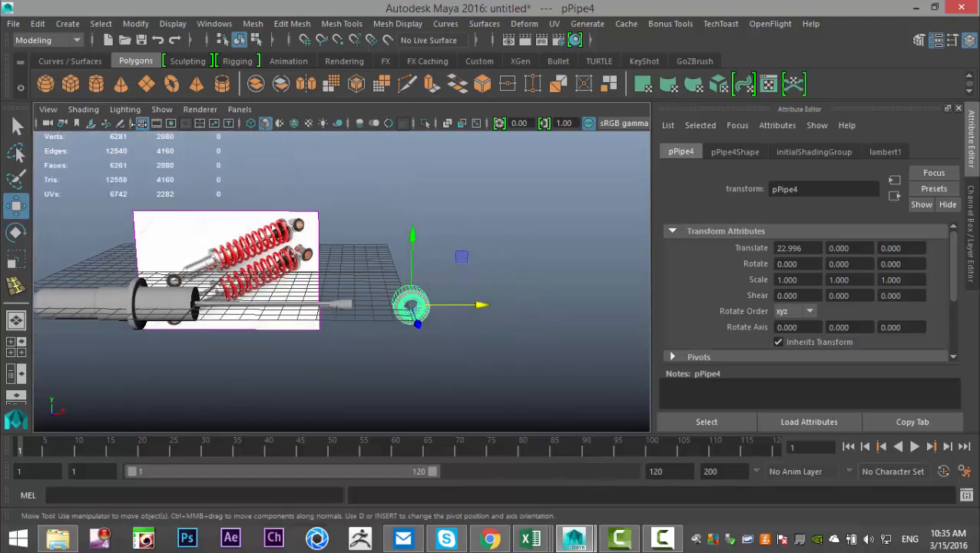
click(97, 86)
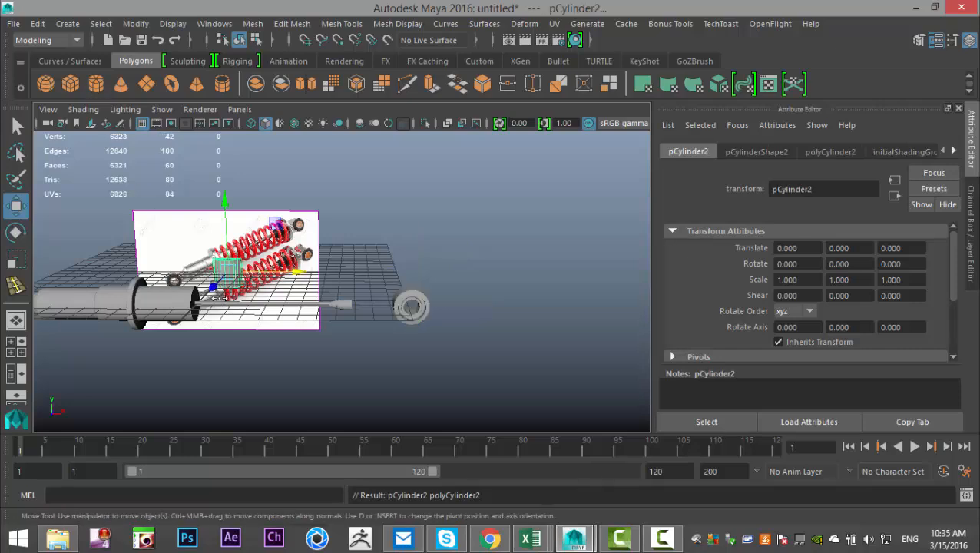
drag(214, 286, 172, 418)
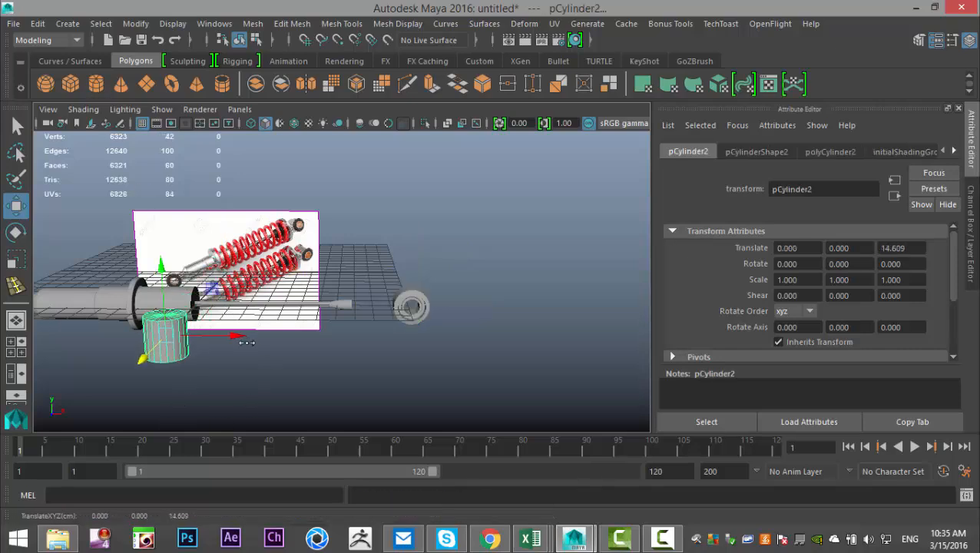
drag(236, 335, 405, 404)
- Rotate the new cylinder -90° about Z and set its axis subdivisions to 40
key(e)
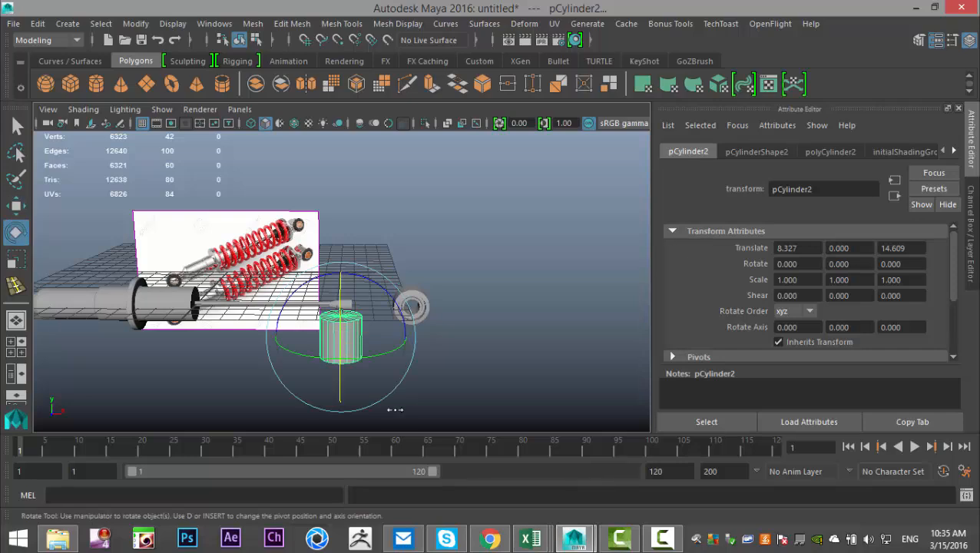
mouse_move(361, 275)
mouse_down()
mouse_move(446, 357)
mouse_move(441, 346)
mouse_up()
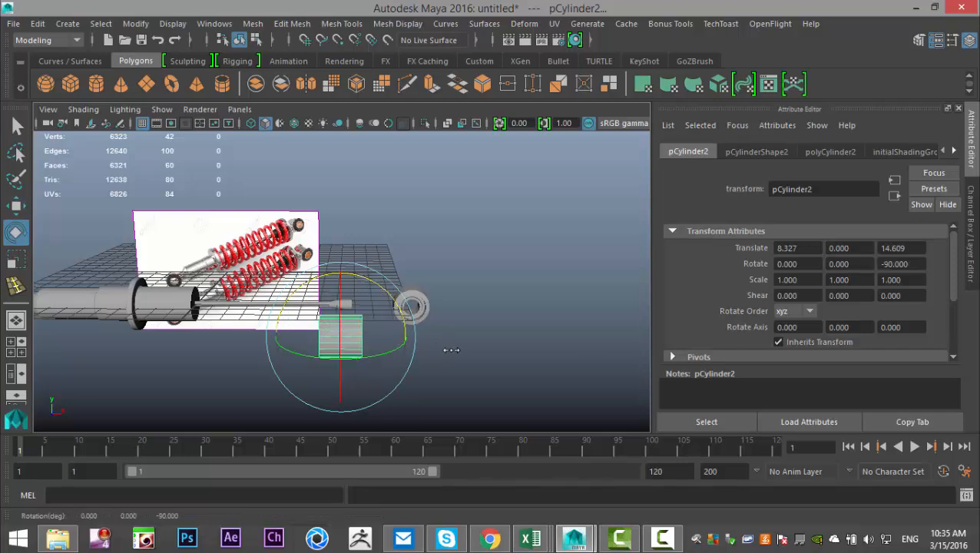
click(823, 151)
text(40)
key(Return)
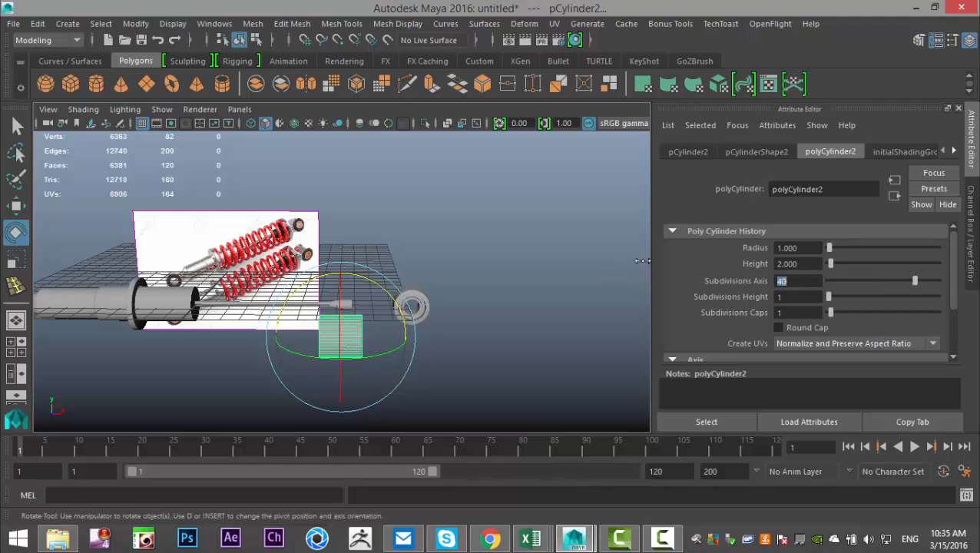
- Frame the new cylinder together with the rod's flared end and the duplicated eye in the top view
click(25, 338)
key(space)
key(f)
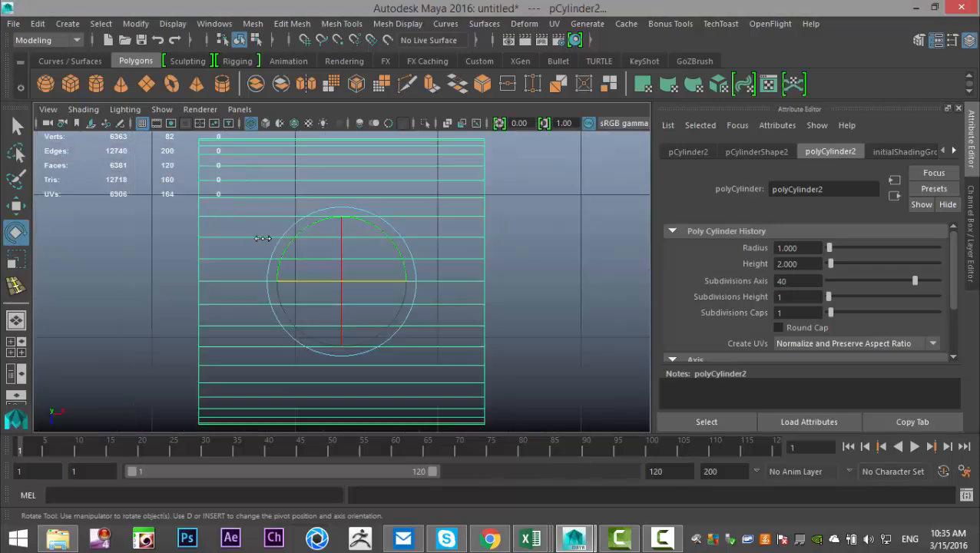
scroll(261, 238, down, 5)
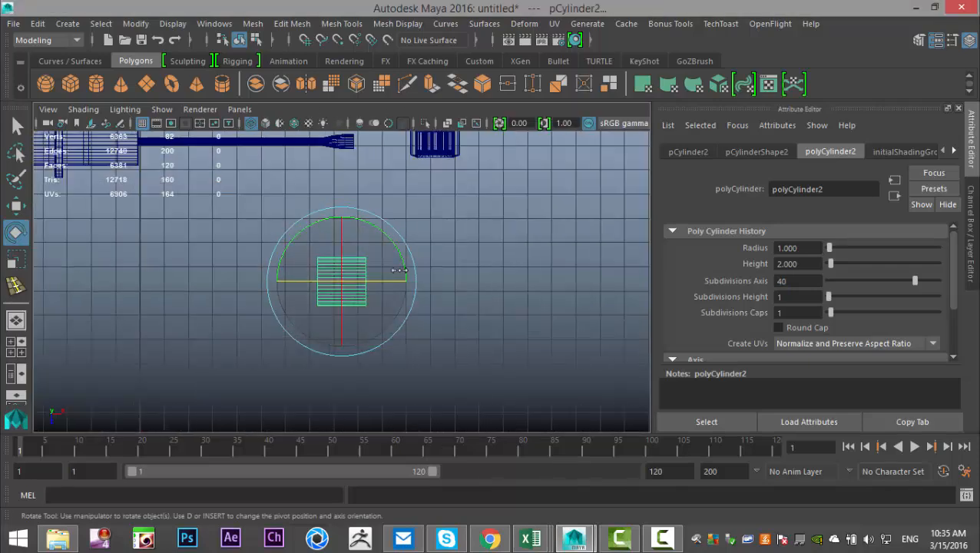
alt+middle_drag(407, 258, 393, 332)
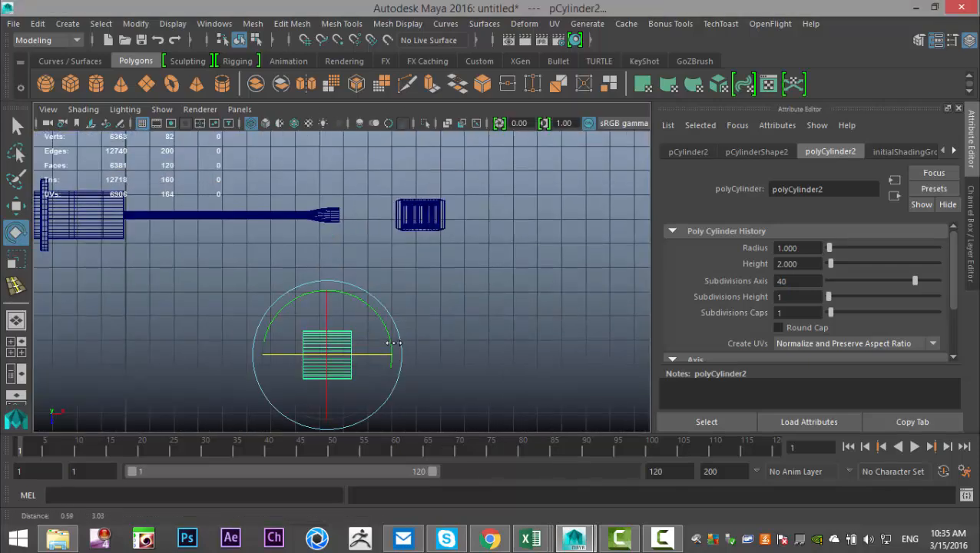
- Move the cylinder beside the rod tip at about X 9.9, Z 8.9 and flatten it along X into a thin disc
key(w)
drag(327, 357, 361, 219)
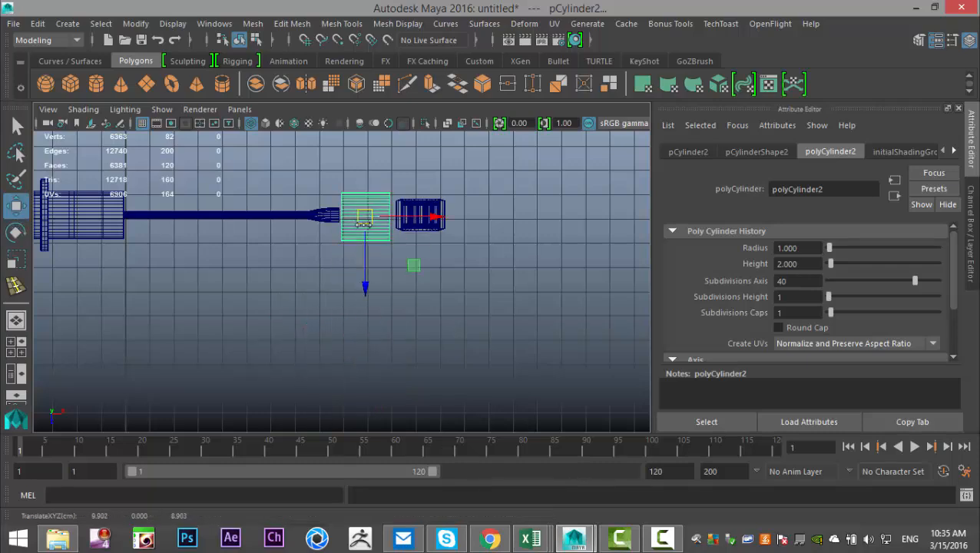
key(r)
drag(431, 217, 382, 224)
alt+middle_drag(278, 351, 407, 366)
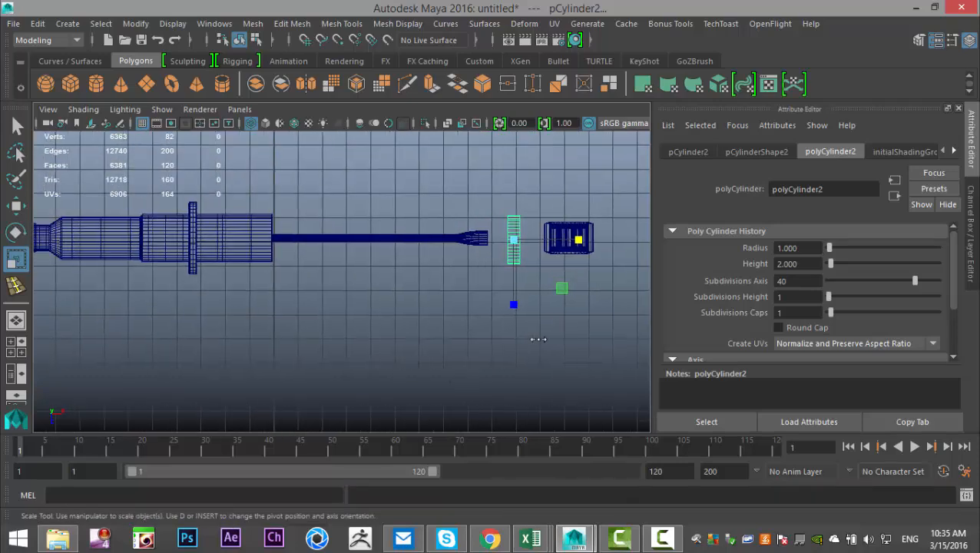
- Move the disc along X onto the existing flange of the shock body, at about X -3.32, and adjust its thickness against the flange
key(w)
drag(583, 240, 262, 270)
key(f)
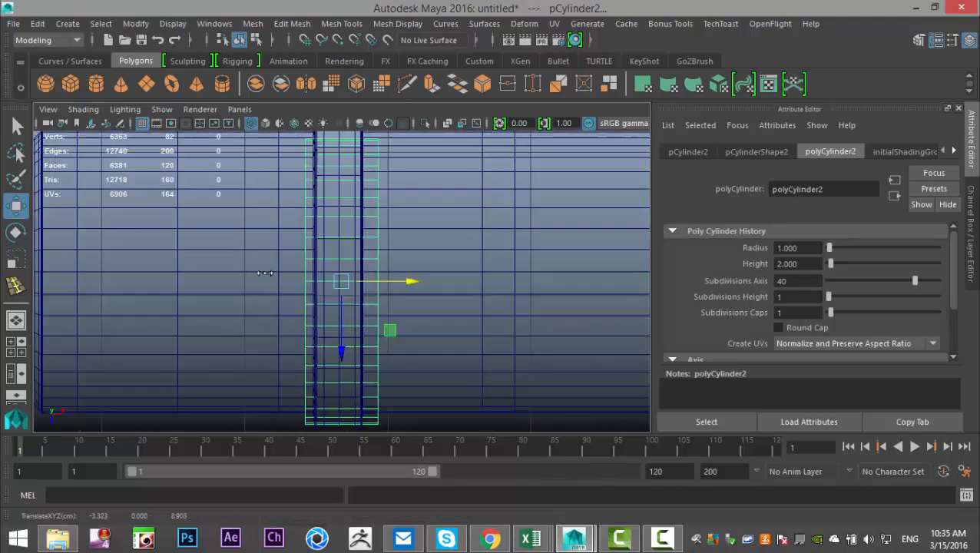
key(r)
mouse_move(407, 282)
mouse_down()
mouse_move(380, 288)
mouse_move(406, 281)
mouse_up()
key(w)
scroll(405, 281, down, 5)
scroll(404, 282, up, 3)
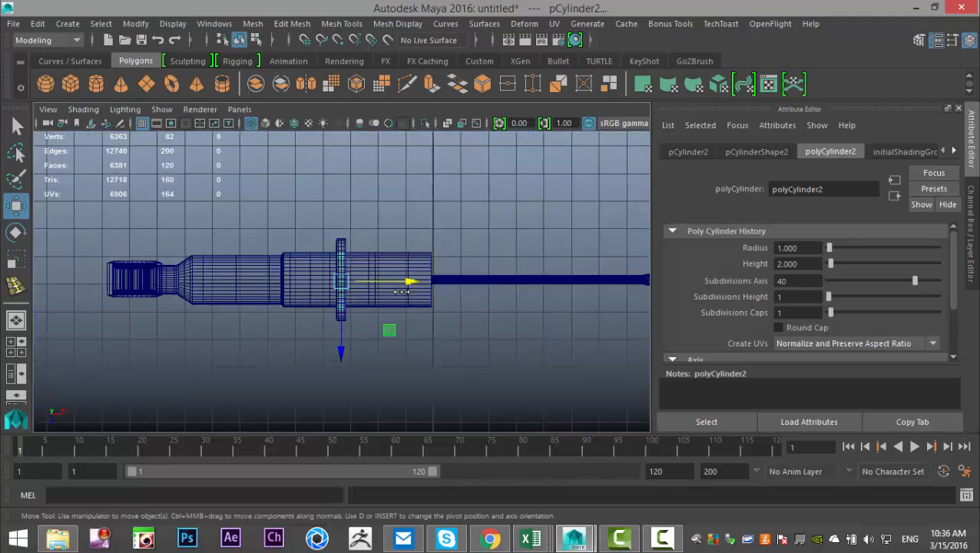
- Enlarge the disc uniformly by about 1.58 to match the flange's diameter and align it with the flange at about Z 8.84
key(r)
drag(340, 281, 398, 288)
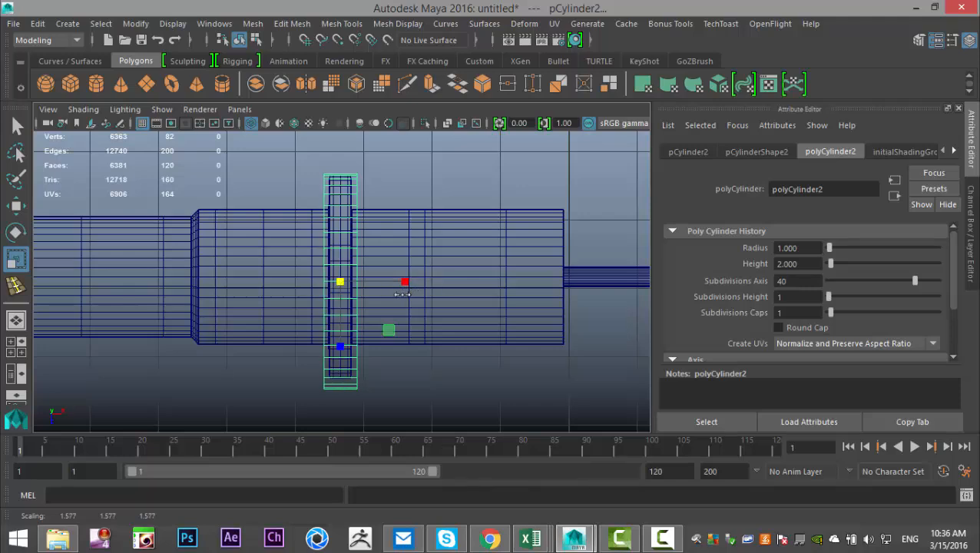
key(w)
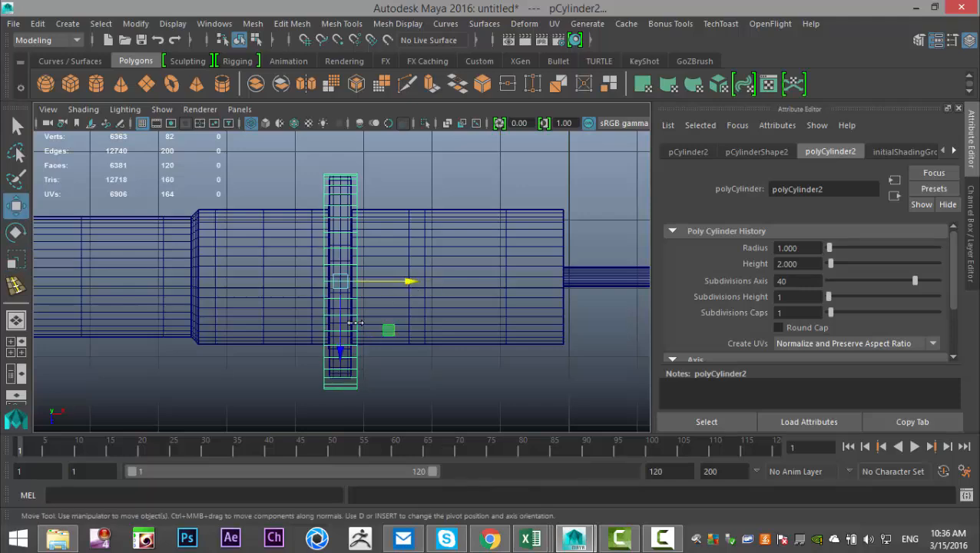
drag(340, 350, 341, 346)
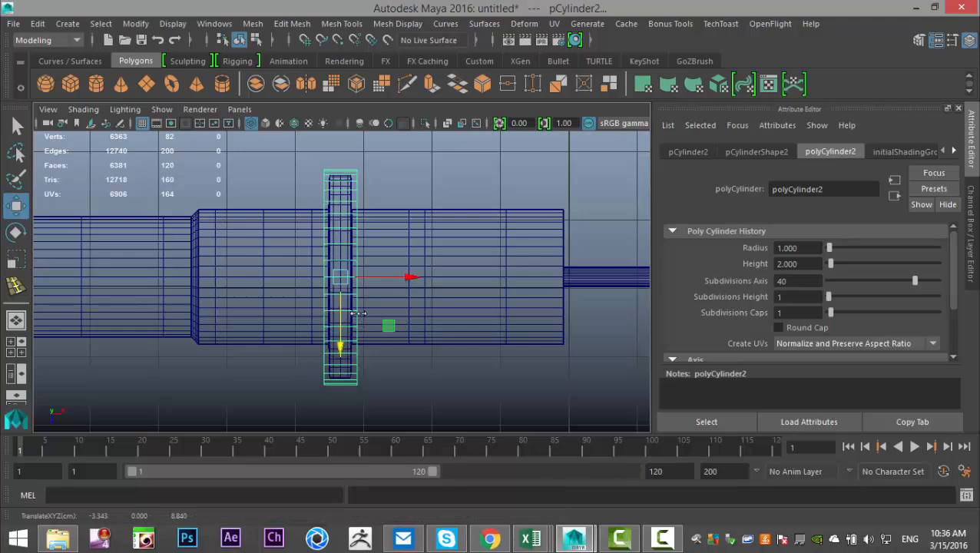
key(r)
drag(343, 279, 402, 279)
scroll(392, 292, down, 5)
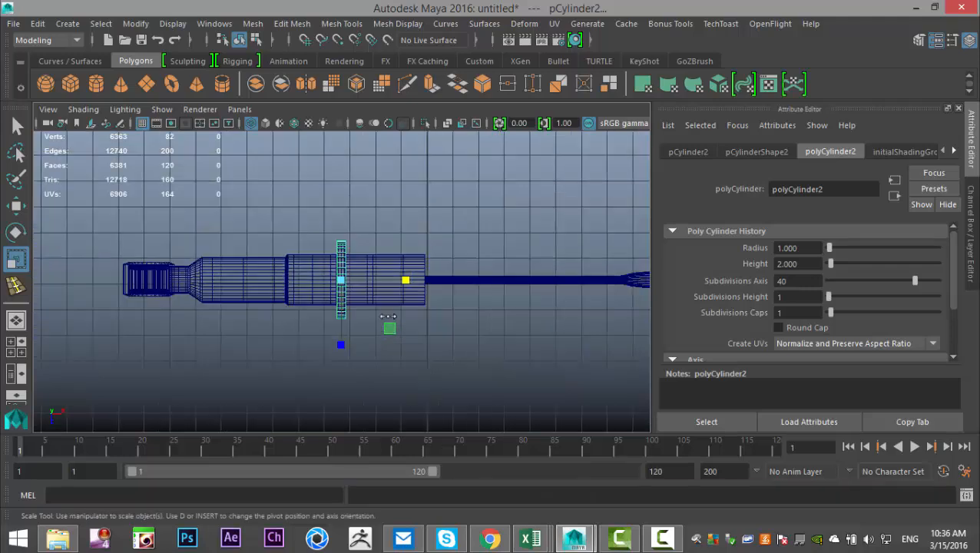
- Move the disc along X to the end of the rod, at about X 9.0, in front of the mounting ring
key(w)
drag(414, 281, 617, 291)
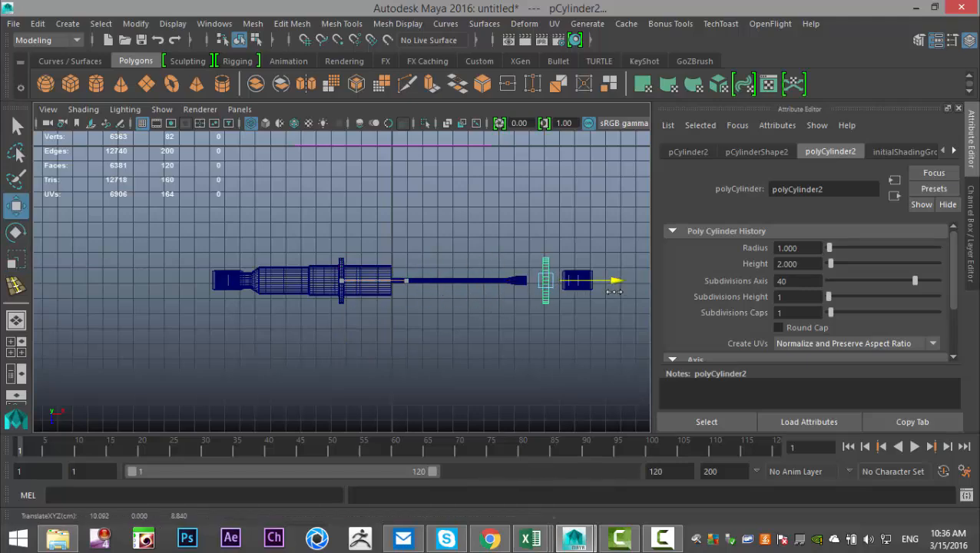
click(15, 346)
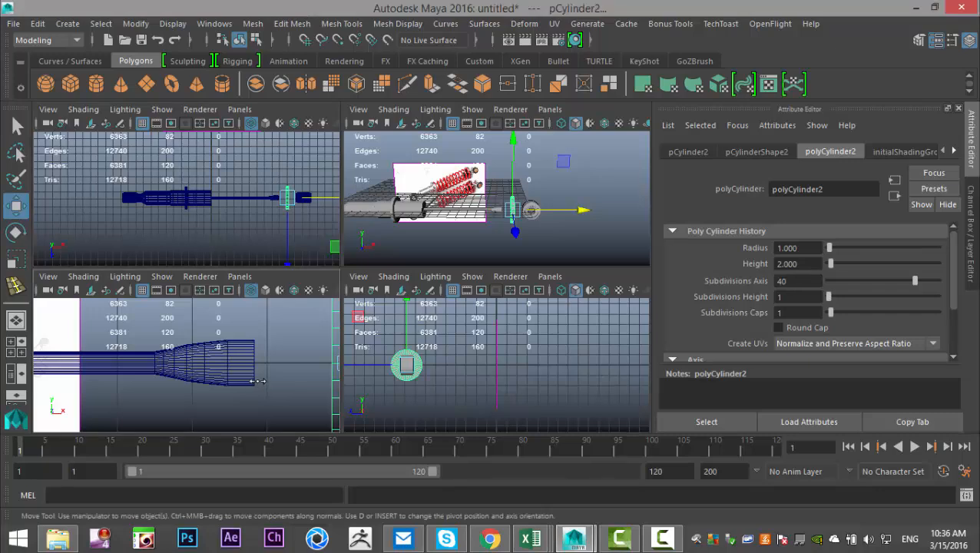
key(space)
scroll(330, 374, up, 3)
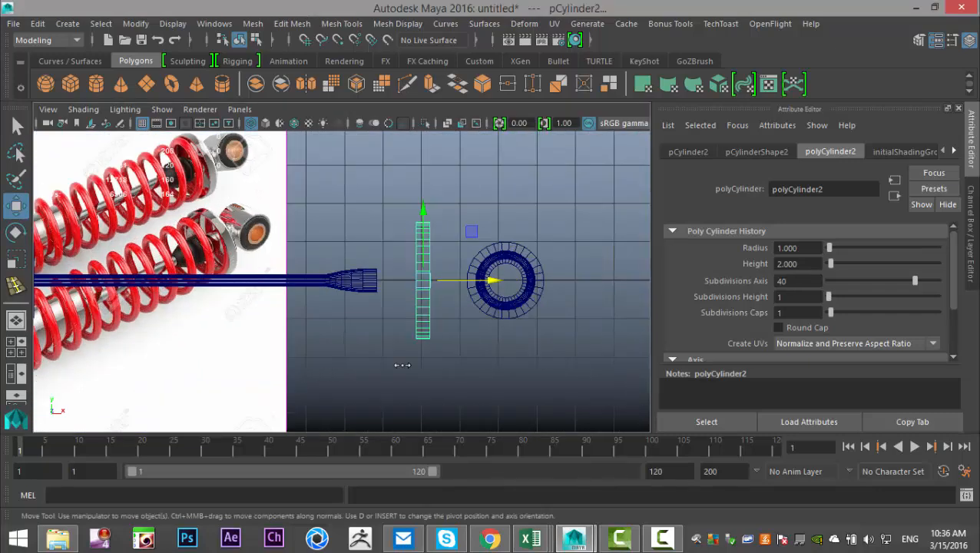
drag(491, 281, 407, 306)
- Examine the upper spring seat and mount in the reference image and compare them with the disc at the rod tip
scroll(340, 319, up, 6)
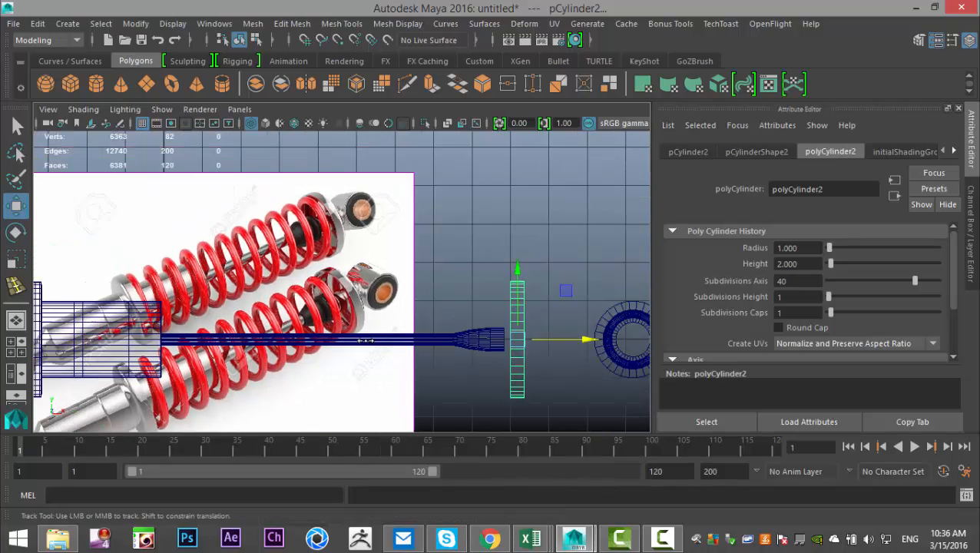
scroll(340, 318, down, 8)
scroll(334, 321, up, 10)
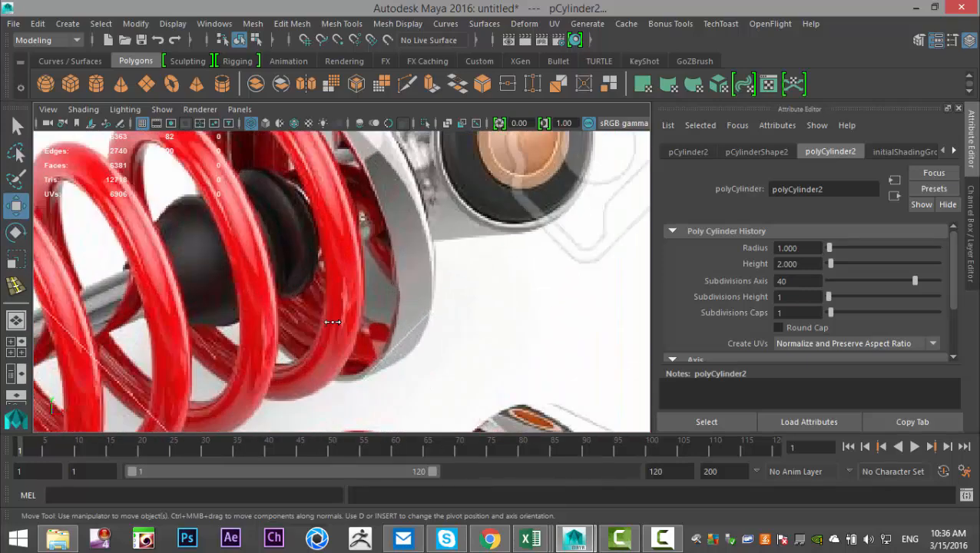
scroll(397, 331, down, 8)
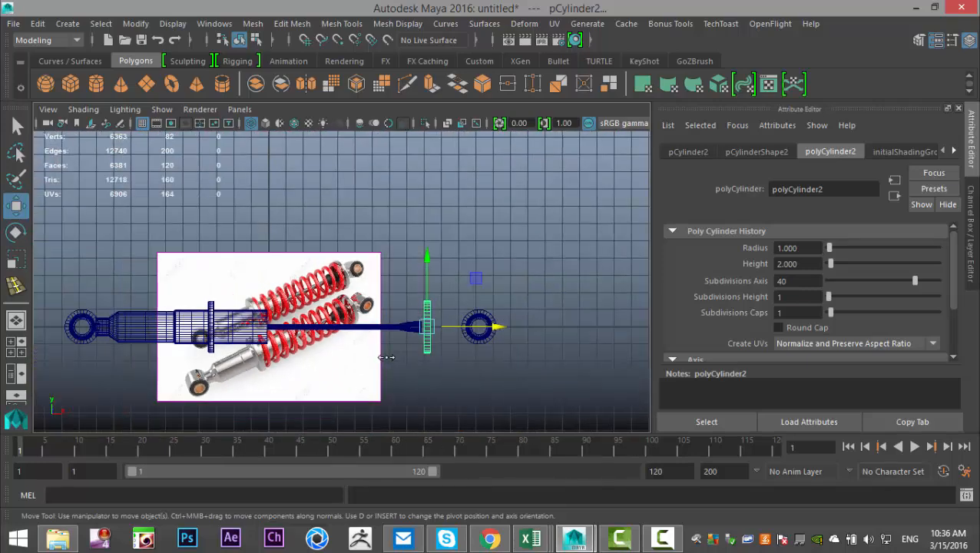
scroll(384, 357, up, 2)
click(15, 346)
key(space)
scroll(443, 305, up, 6)
alt+drag(323, 295, 436, 320)
alt+middle_drag(432, 315, 355, 287)
alt+drag(356, 286, 377, 358)
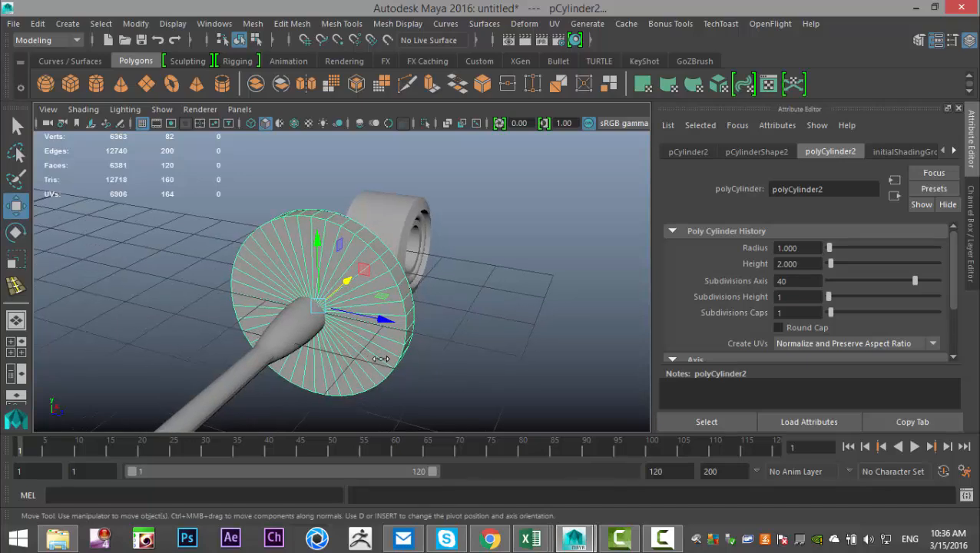
scroll(377, 357, up, 3)
right_drag(360, 240, 367, 163)
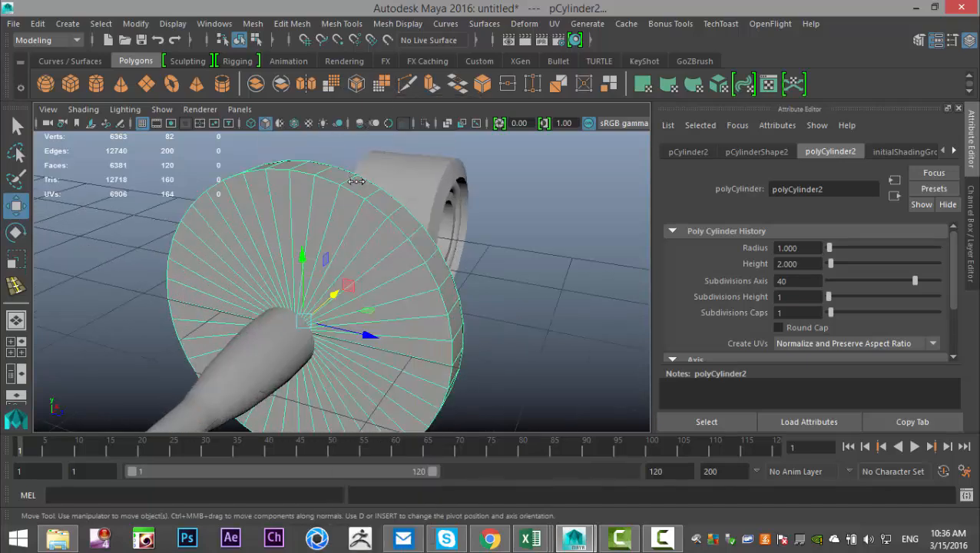
click(336, 237)
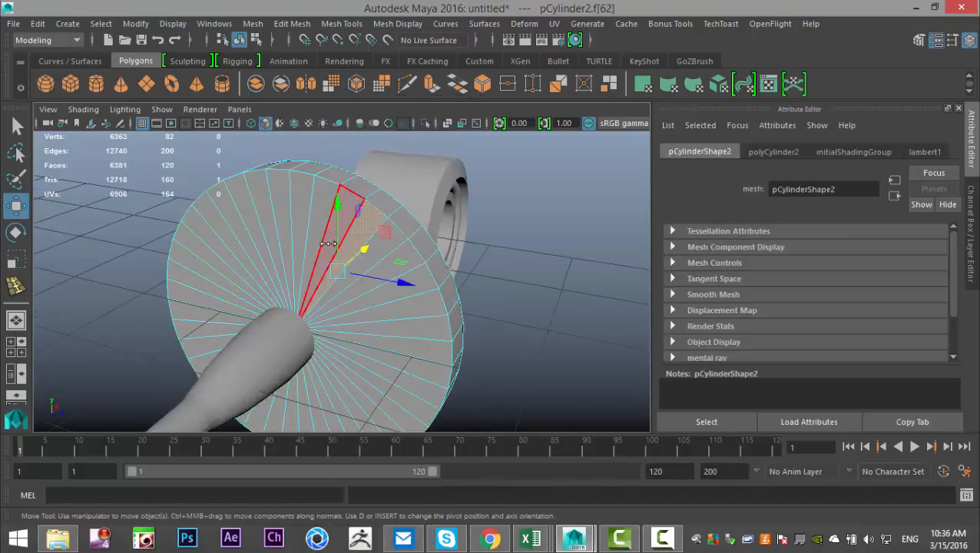
shift+click(313, 234)
shift+click(298, 232)
shift+click(283, 232)
shift+click(269, 230)
shift+click(255, 233)
shift+click(244, 238)
shift+click(236, 243)
shift+click(234, 243)
alt+drag(240, 246, 338, 347)
- Select only the cap faces on the disc's rod side by deselecting its side and far-end faces
right_drag(368, 310, 438, 102)
click(369, 265)
right_drag(369, 266, 372, 163)
drag(386, 288, 437, 459)
alt+drag(444, 412, 435, 409)
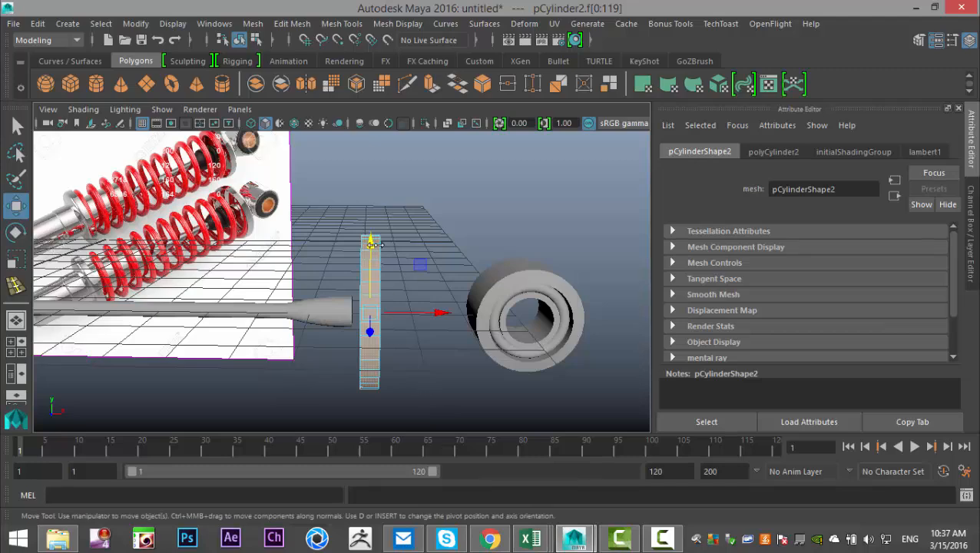
drag(377, 201, 428, 354)
key(ctrl+z)
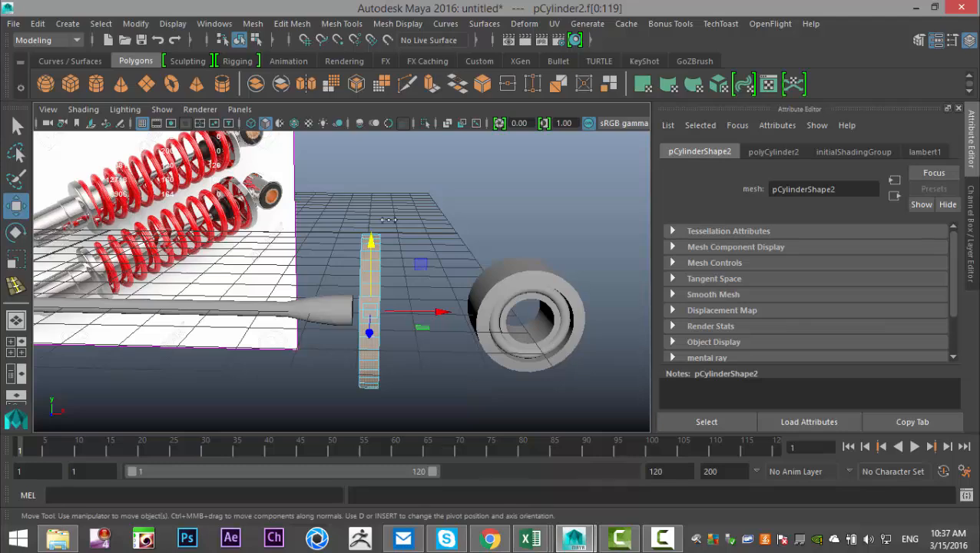
ctrl+drag(374, 265, 438, 434)
alt+drag(461, 388, 541, 387)
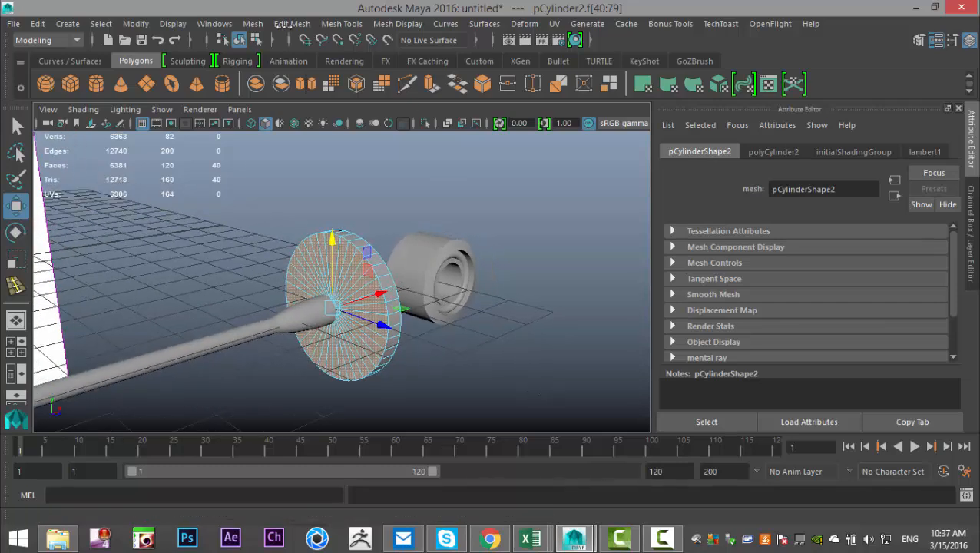
- Hollow the disc's rod side with two extrudes, insetting the cap faces to leave a thin rim and pushing the inner faces inward along X
click(282, 24)
click(326, 144)
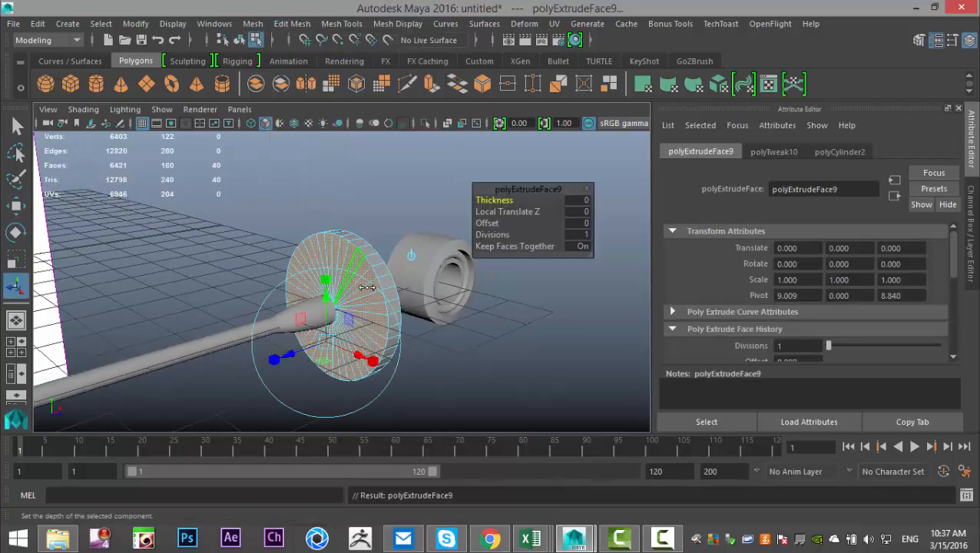
key(r)
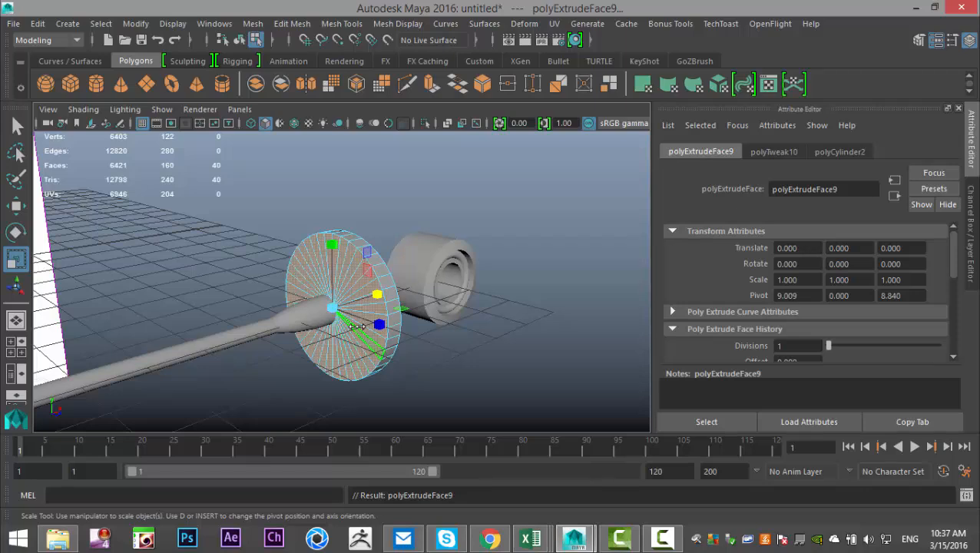
drag(332, 306, 323, 317)
key(ctrl+e)
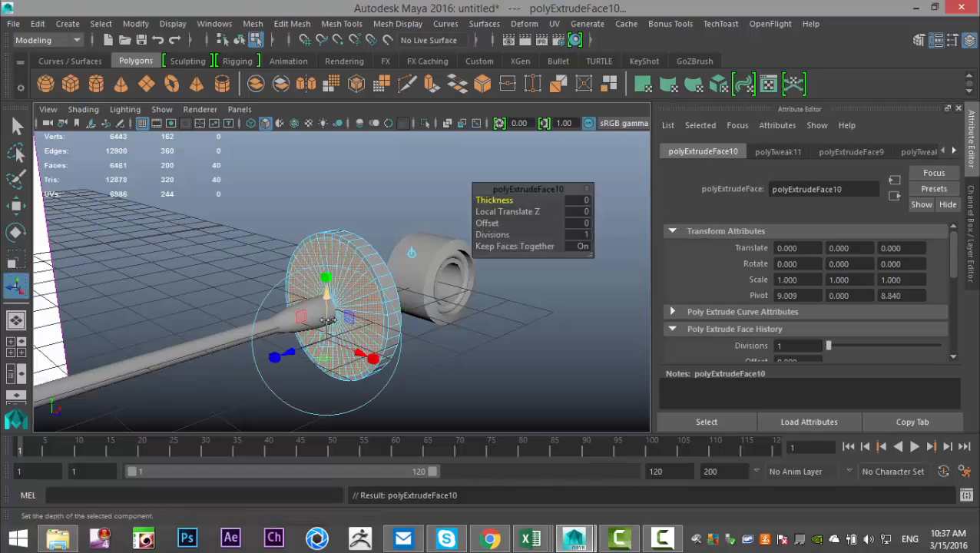
key(w)
drag(377, 293, 390, 291)
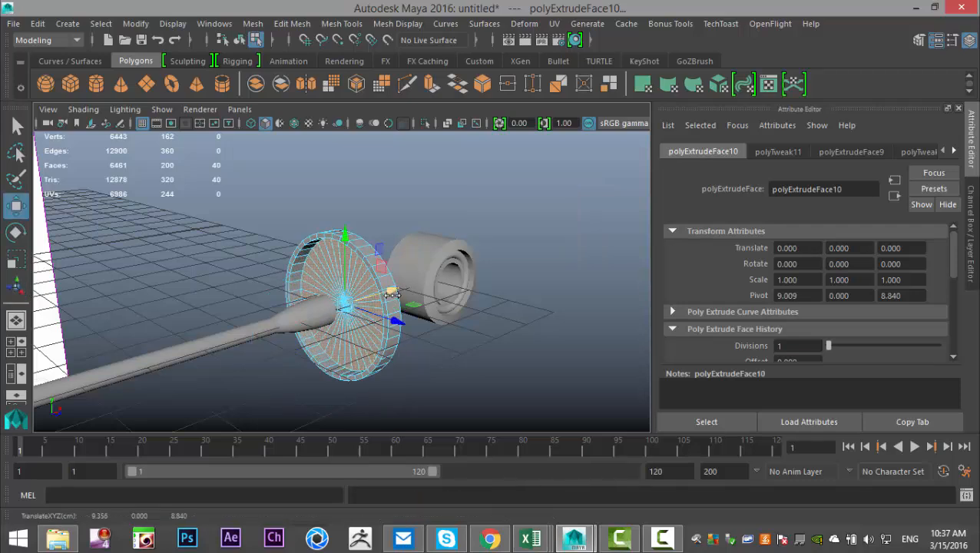
- Return the disc to object selection and move it slightly along X over the rod's end
click(492, 377)
right_drag(373, 284, 398, 144)
click(367, 261)
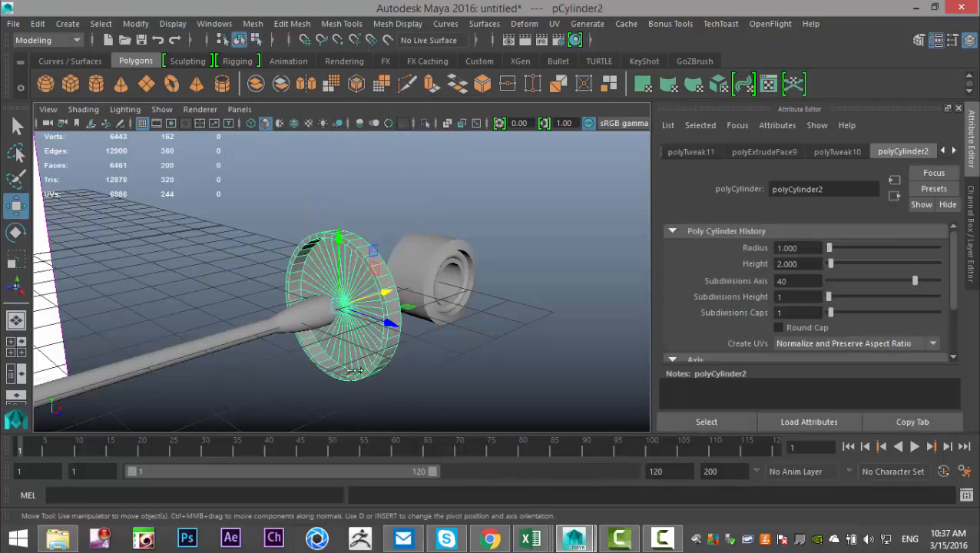
drag(387, 293, 371, 299)
- Move the mounting ring along X until it sits close to the disc
scroll(377, 351, up, 3)
alt+drag(379, 351, 386, 324)
alt+drag(327, 317, 372, 370)
click(547, 357)
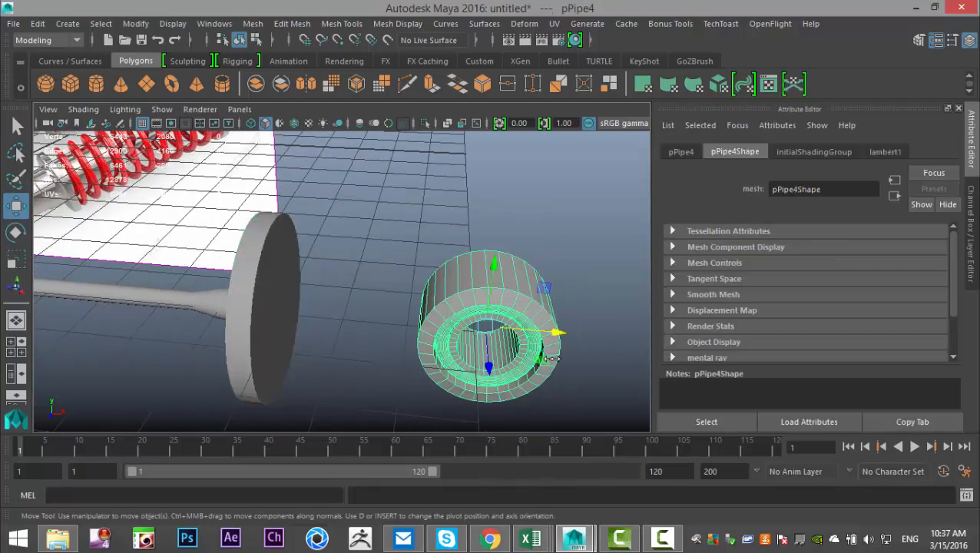
drag(556, 332, 388, 367)
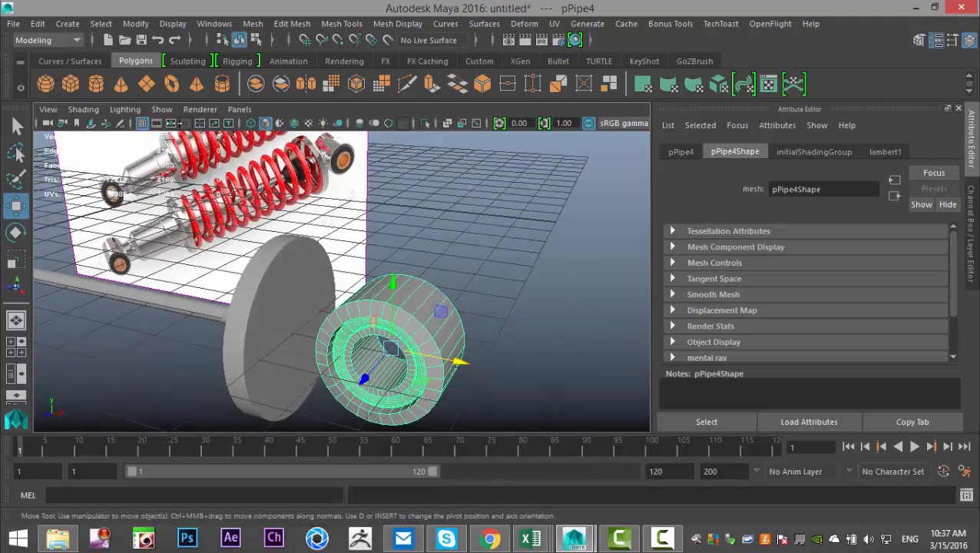
- Create a polygon cylinder near the disc and rotate it -90 degrees about Z to align with the rod's direction
click(95, 84)
drag(245, 191, 490, 285)
drag(394, 222, 219, 388)
key(e)
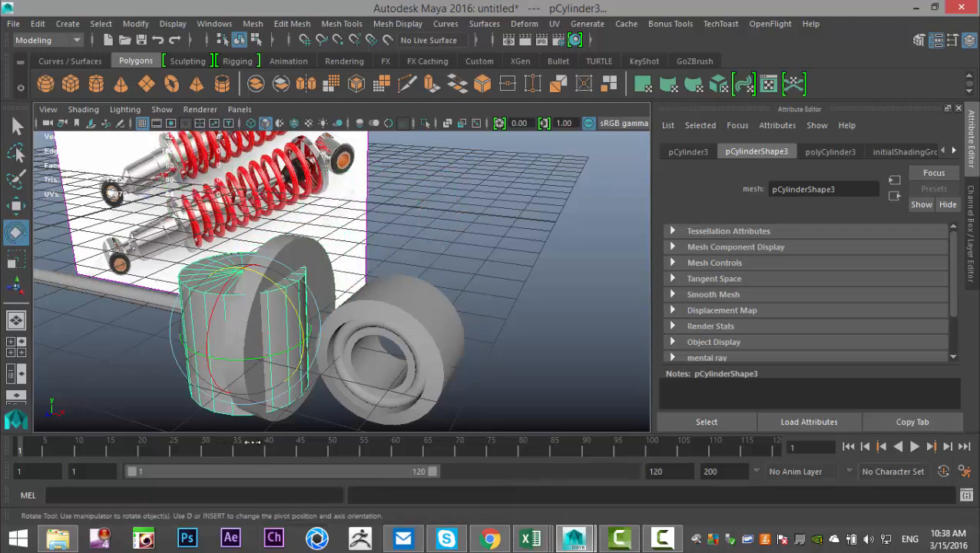
drag(263, 275, 539, 337)
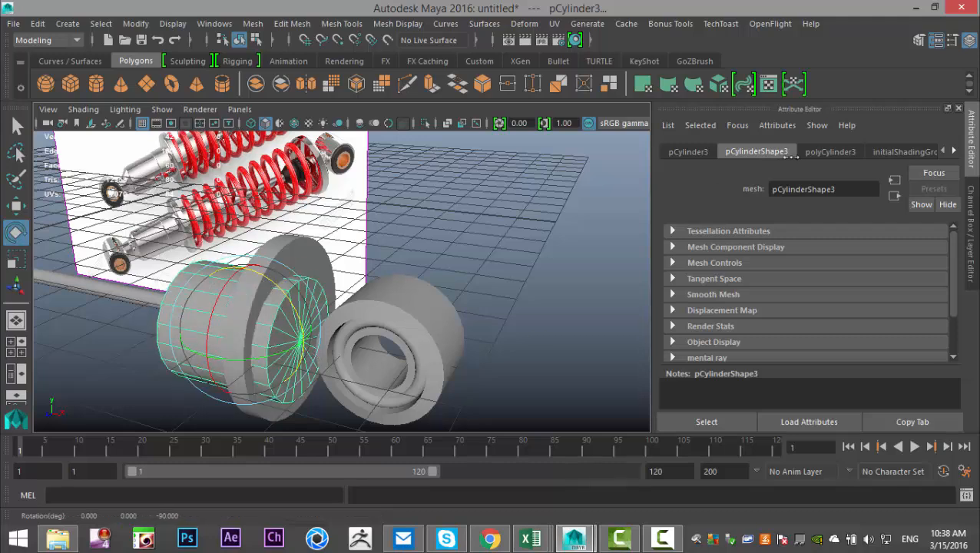
- Set the new cylinder's axis subdivisions to 40
click(826, 151)
click(805, 285)
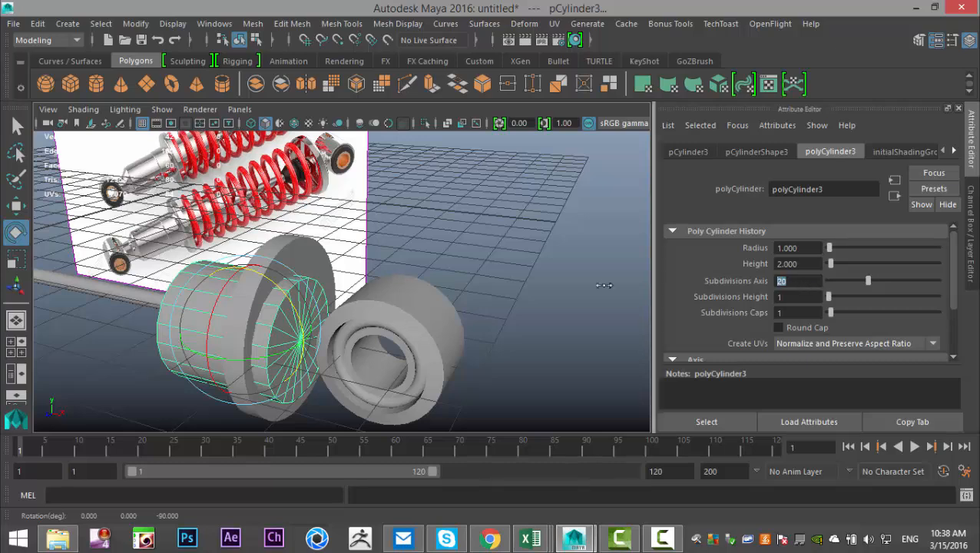
key(Return)
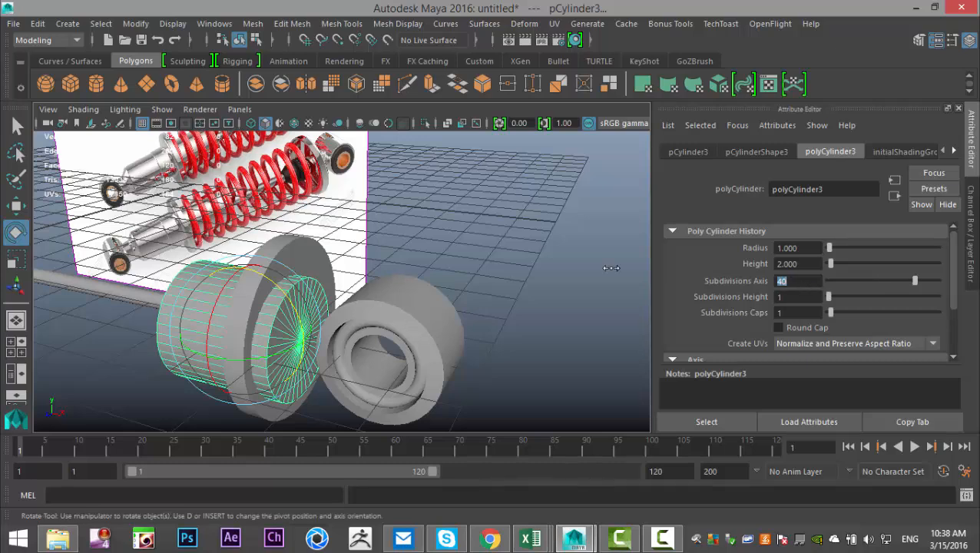
click(527, 305)
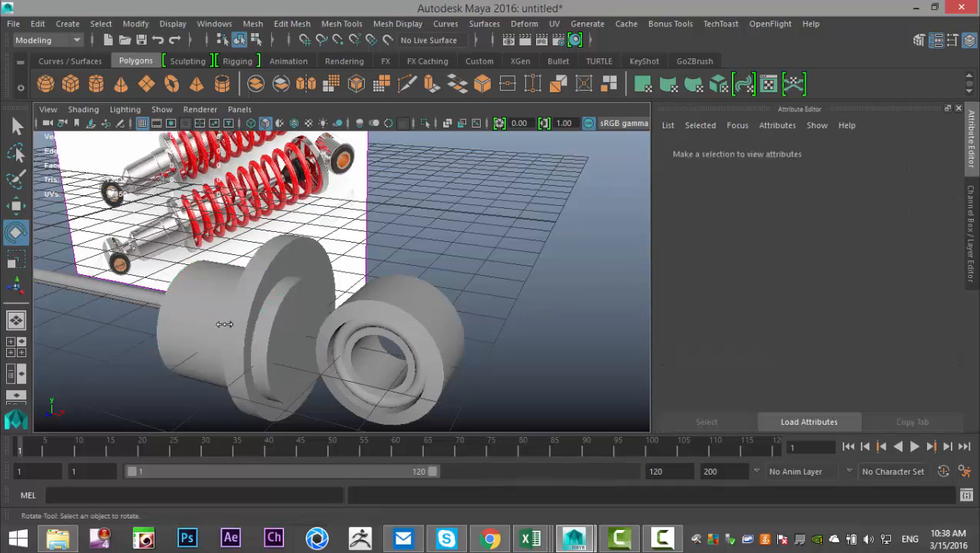
- Scale the new cylinder down uniformly so it is much smaller than the spring-seat disc
click(179, 309)
key(r)
drag(246, 331, 315, 349)
- Centre the cylinder on the rod's axis by moving it along Z in the top view
key(space)
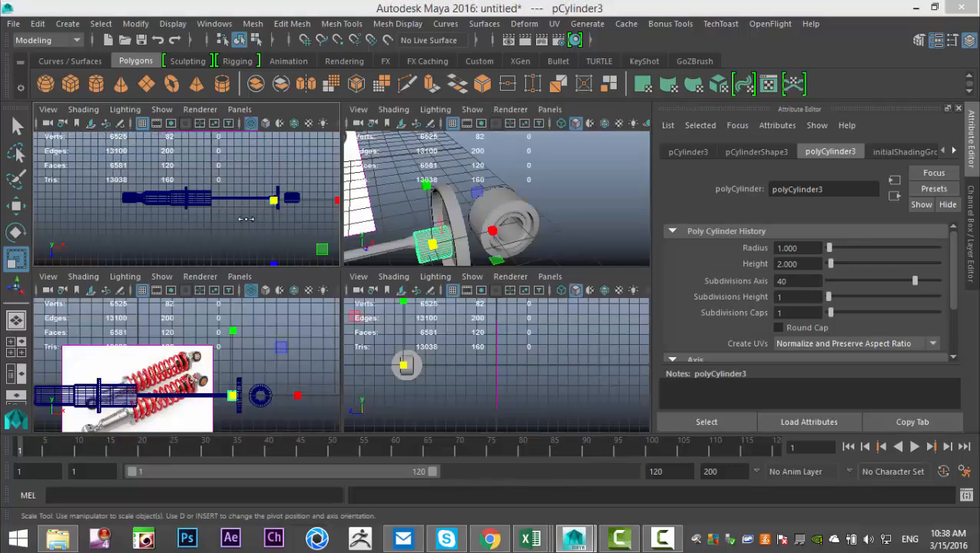
key(space)
key(f)
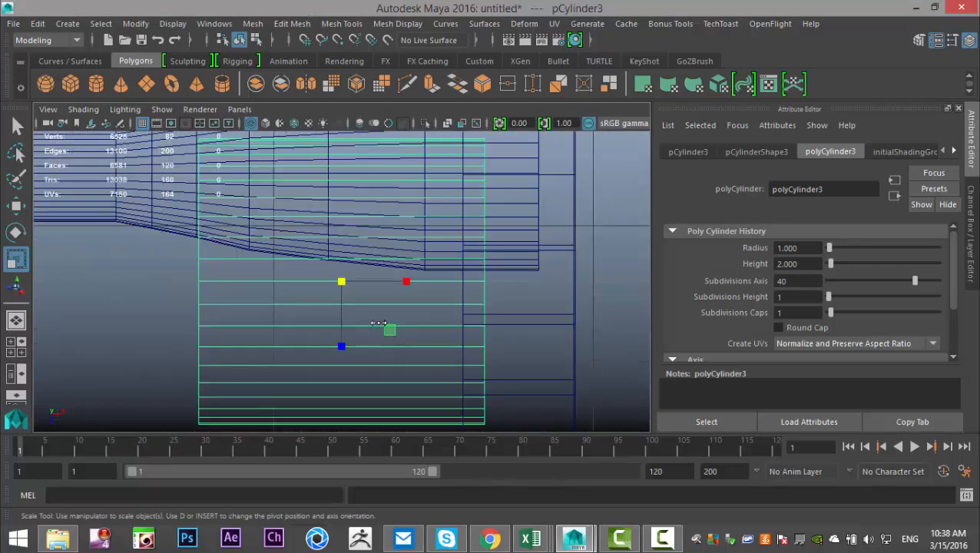
scroll(379, 322, down, 5)
key(w)
scroll(384, 334, up, 2)
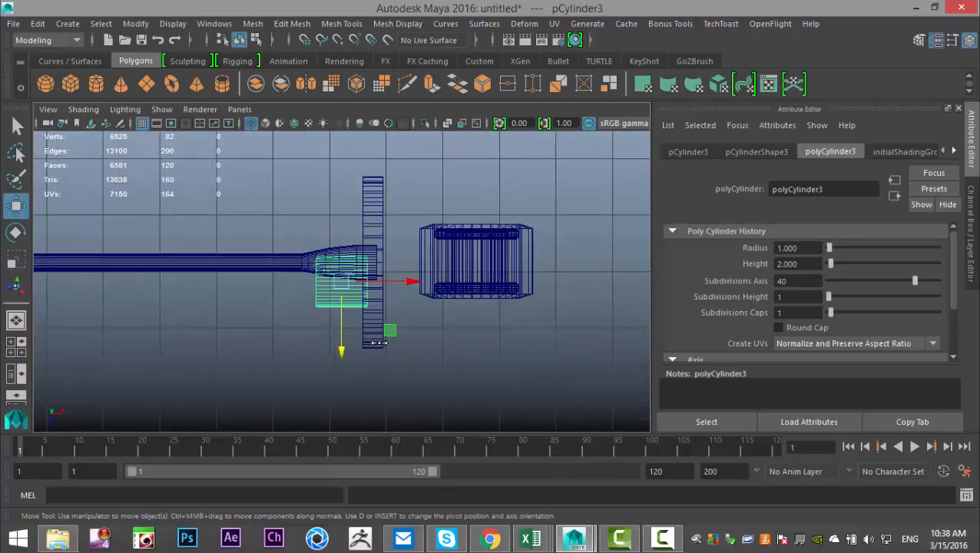
scroll(379, 343, up, 4)
drag(341, 351, 342, 288)
- Move the cylinder along X into the gap between the spring-seat disc and the mounting ring
drag(412, 218, 615, 227)
scroll(531, 279, down, 8)
alt+middle_drag(455, 342, 432, 404)
scroll(454, 379, up, 5)
scroll(454, 379, up, 8)
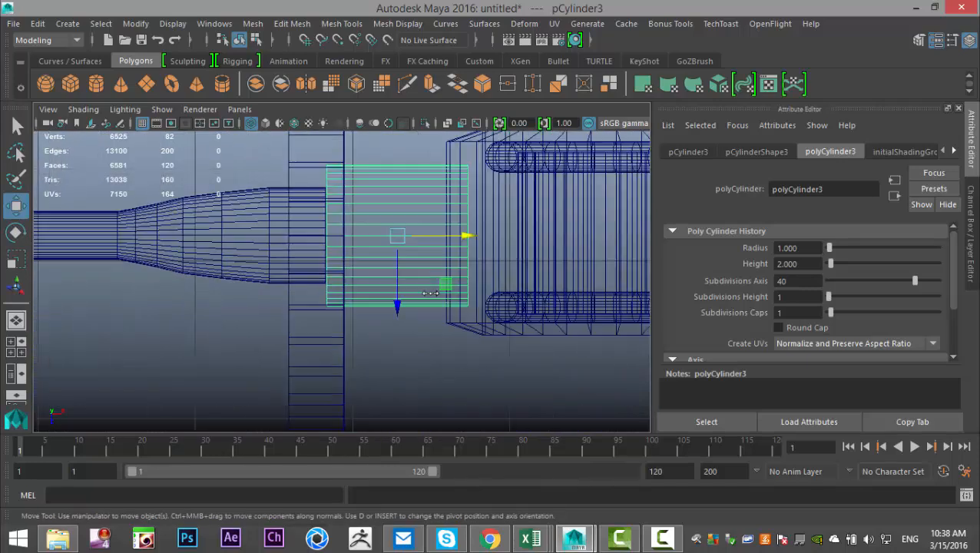
drag(420, 280, 444, 284)
- Shorten the cylinder by moving its ring-side end vertices back along X to the mounting ring's outer wall
right_drag(465, 246, 406, 123)
drag(440, 164, 523, 430)
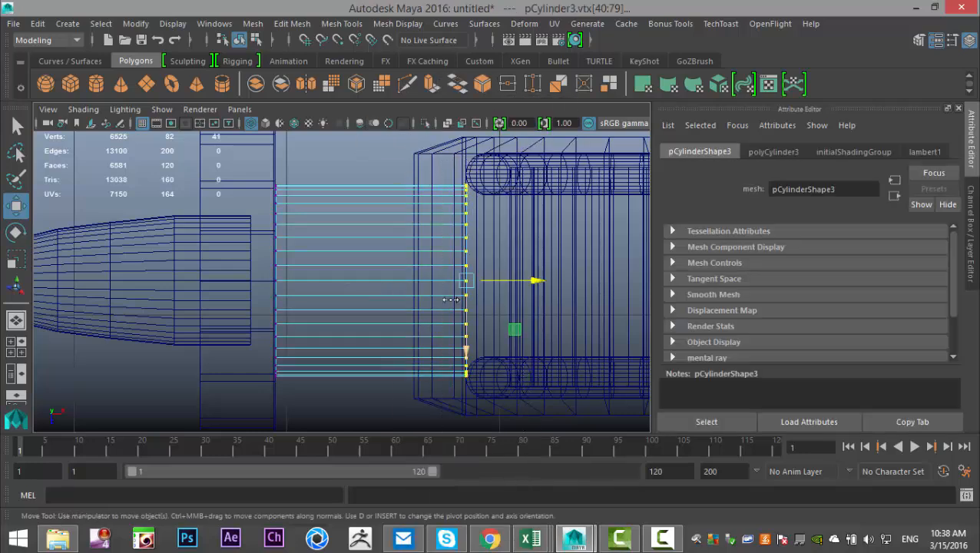
drag(530, 279, 477, 280)
- Examine the connecting cylinder and the coil spring in the reference image from several angles in the perspective view
click(16, 344)
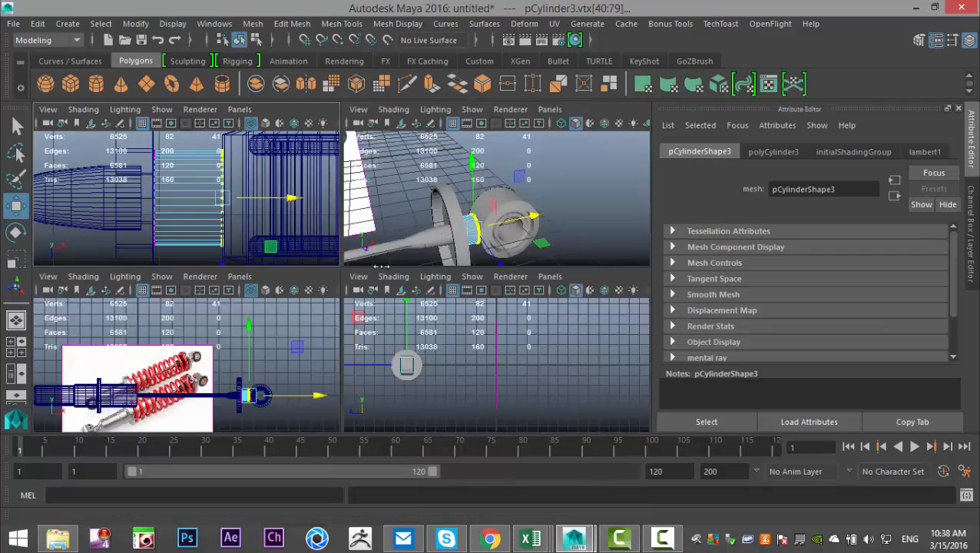
key(space)
alt+right_drag(383, 309, 381, 345)
alt+drag(381, 353, 355, 339)
alt+middle_drag(355, 339, 359, 243)
alt+drag(359, 243, 391, 347)
alt+right_drag(391, 348, 346, 355)
alt+drag(345, 355, 405, 343)
alt+right_drag(405, 344, 296, 397)
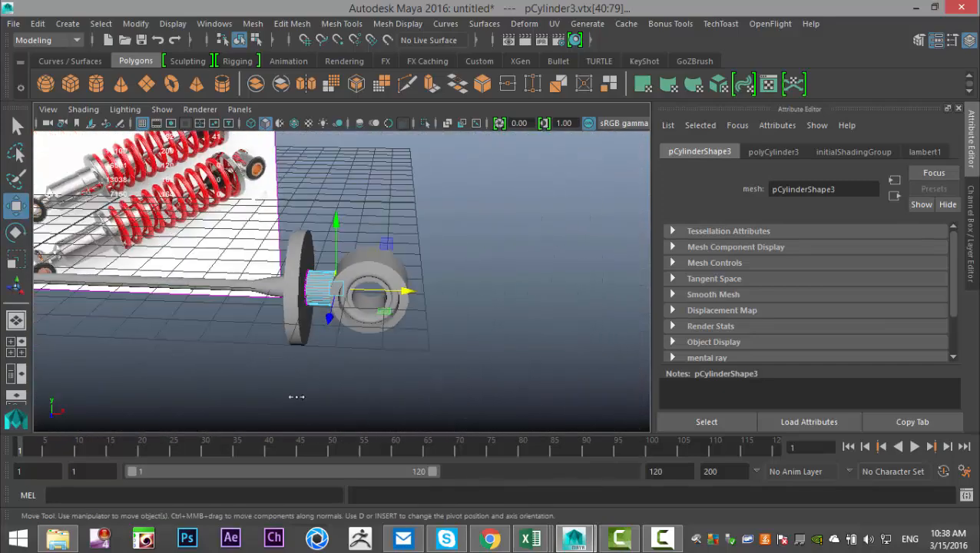
alt+drag(90, 335, 283, 408)
alt+right_drag(302, 363, 335, 375)
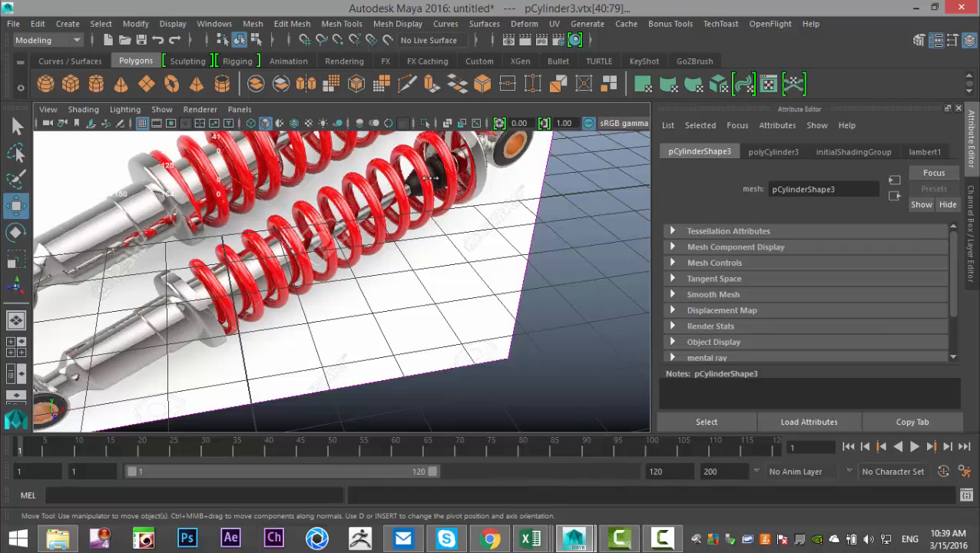
alt+right_drag(425, 239, 392, 311)
alt+middle_drag(410, 354, 407, 334)
alt+drag(407, 335, 370, 322)
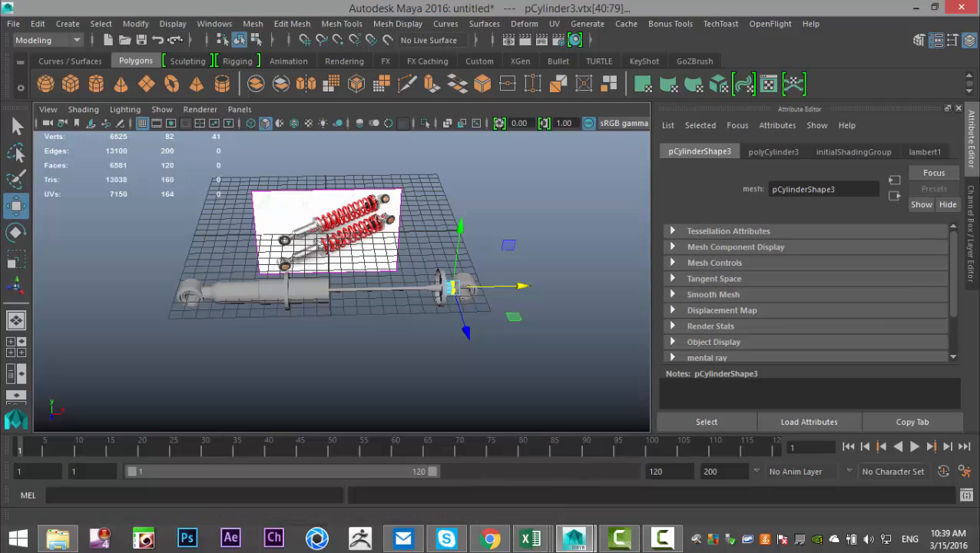
- Create a polygon helix, placed along Z in front of the shock absorber, and rotate it -90 degrees about Z
click(67, 24)
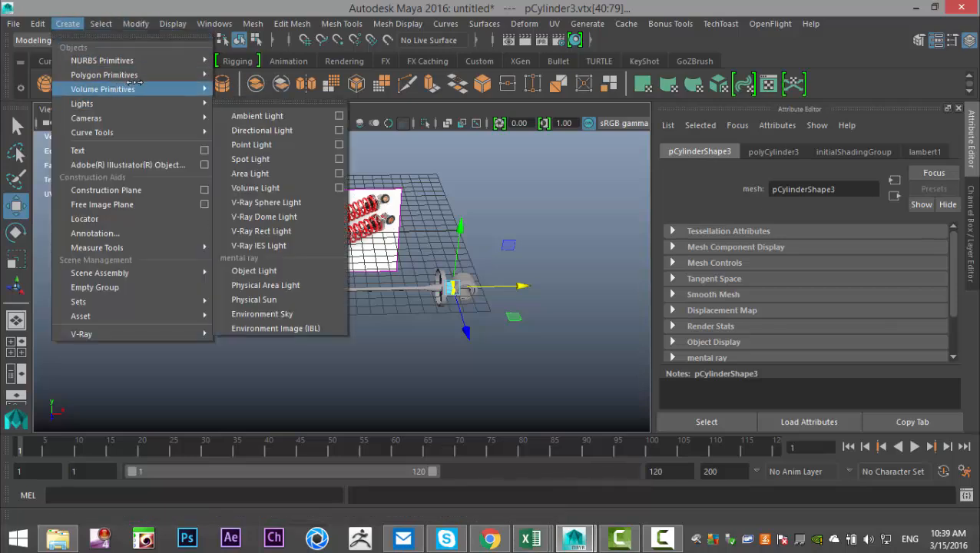
mouse_move(139, 74)
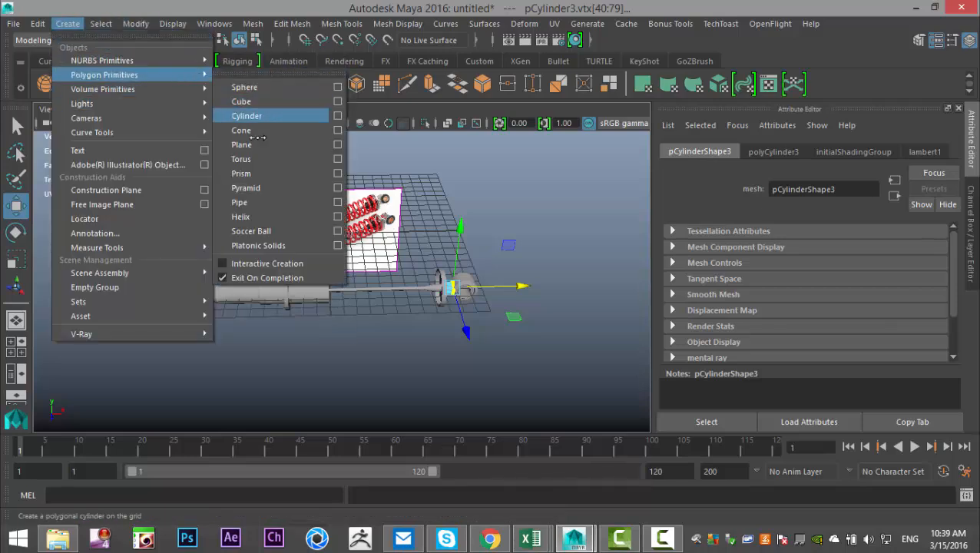
click(273, 215)
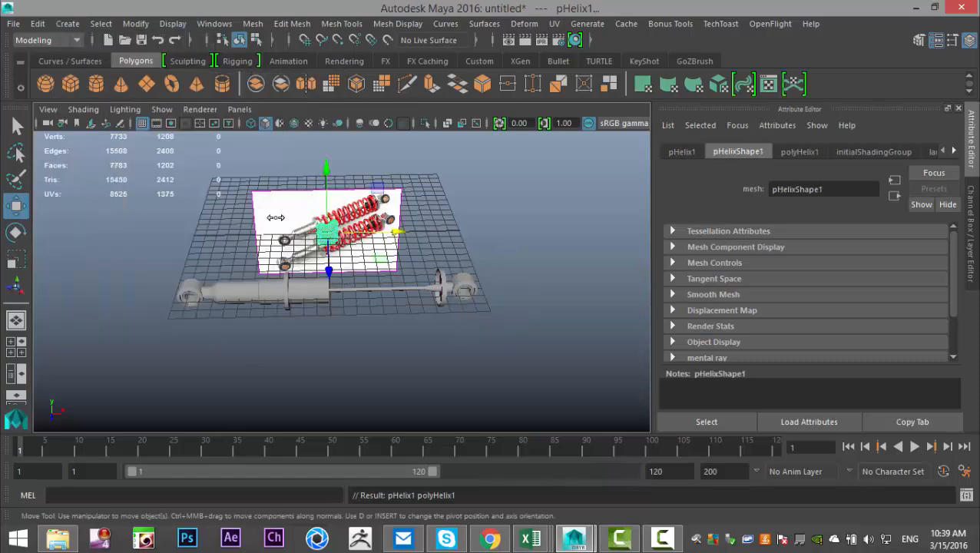
drag(342, 309, 373, 440)
key(e)
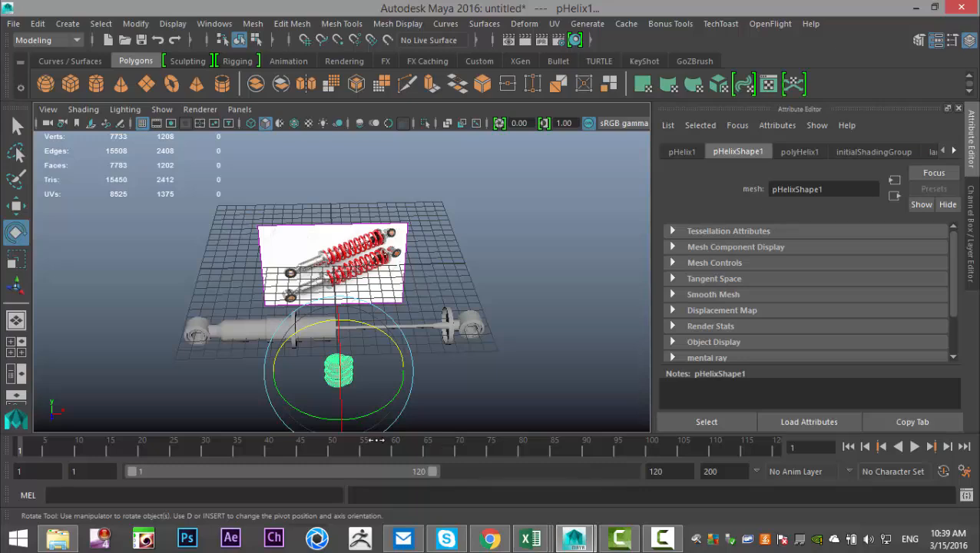
drag(315, 324, 399, 339)
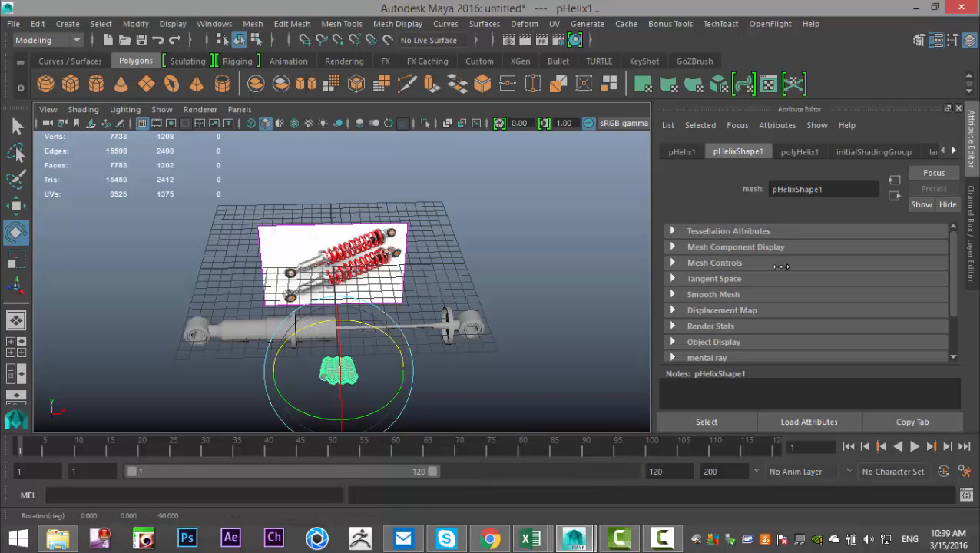
- Set the helix's number of coils to 10
click(801, 151)
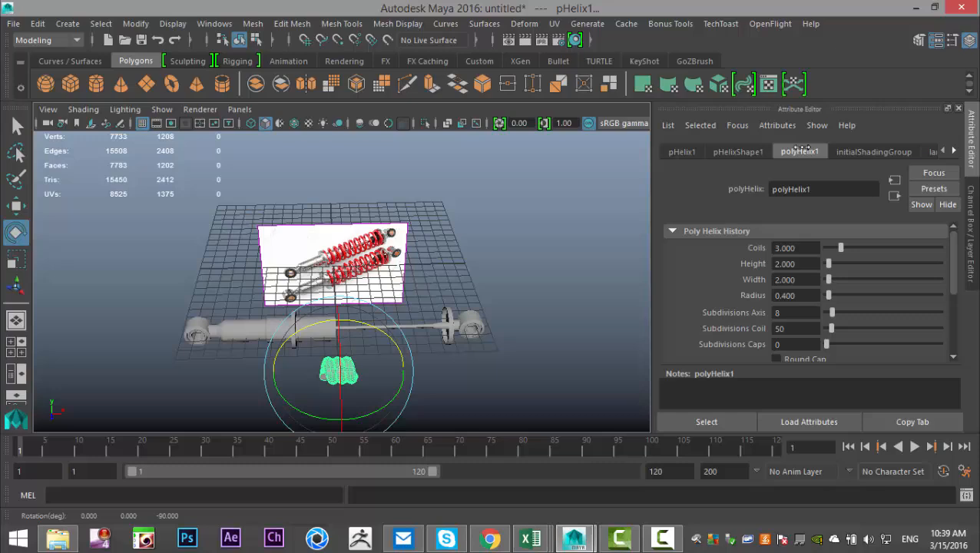
click(680, 151)
click(798, 151)
drag(808, 248, 660, 246)
text(10)
key(Return)
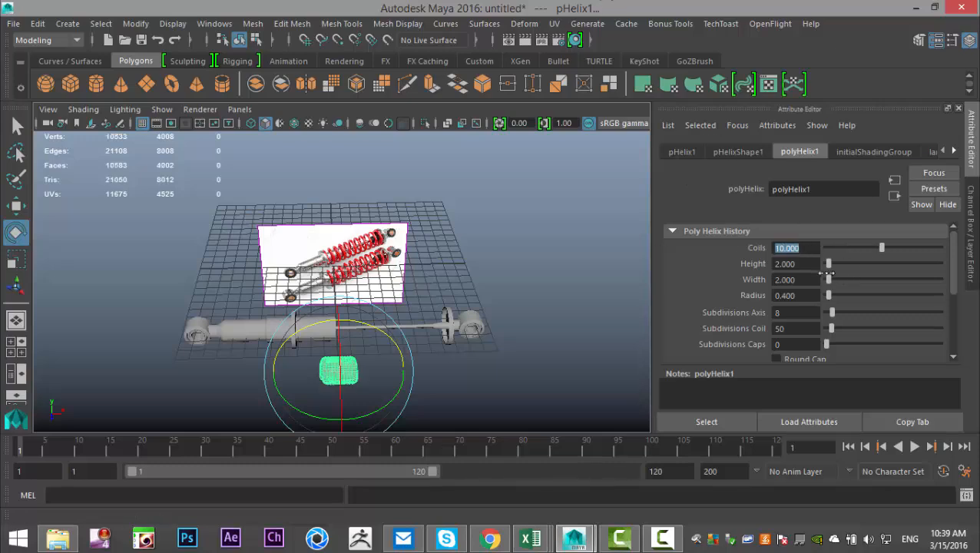
- Stretch the helix to a height of about 10.2 and thin its radius to 0.15
drag(828, 263, 837, 273)
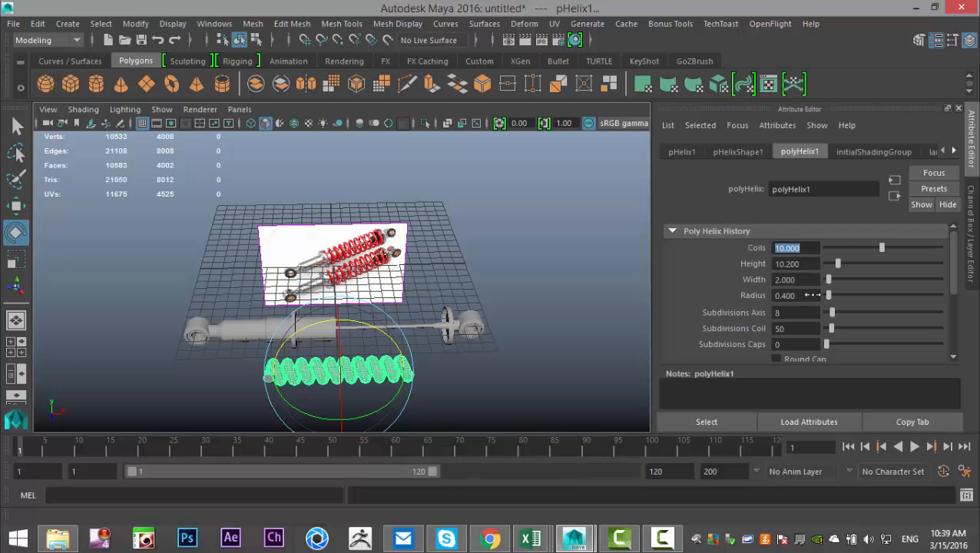
click(813, 295)
text(0.2)
key(Return)
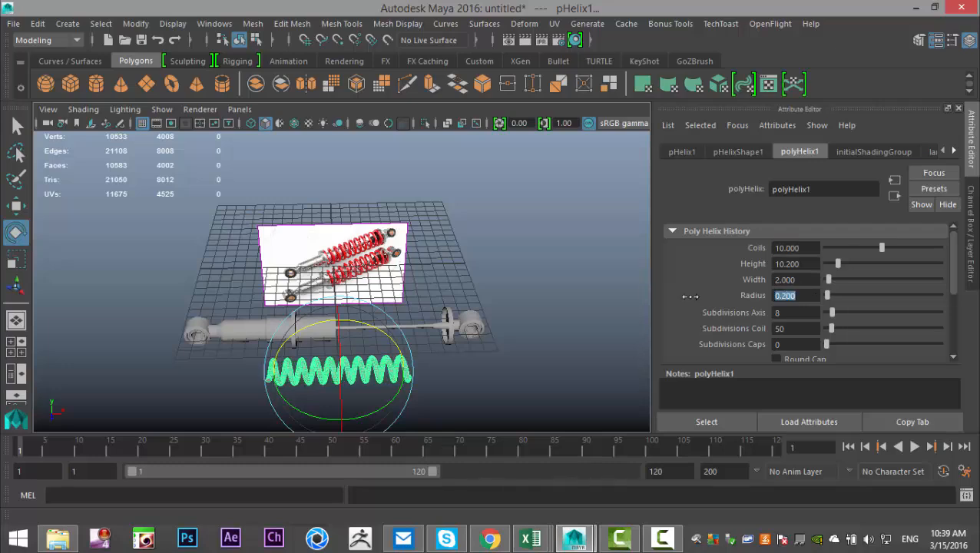
text(0.15)
key(Return)
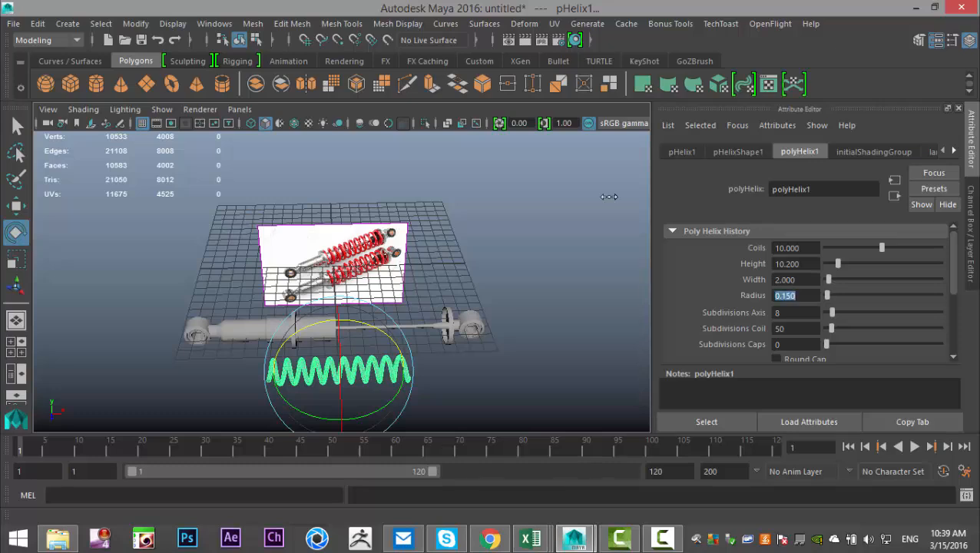
- Move the helix along X to about 5.18 in the front view so it starts at the body's end
click(10, 341)
key(space)
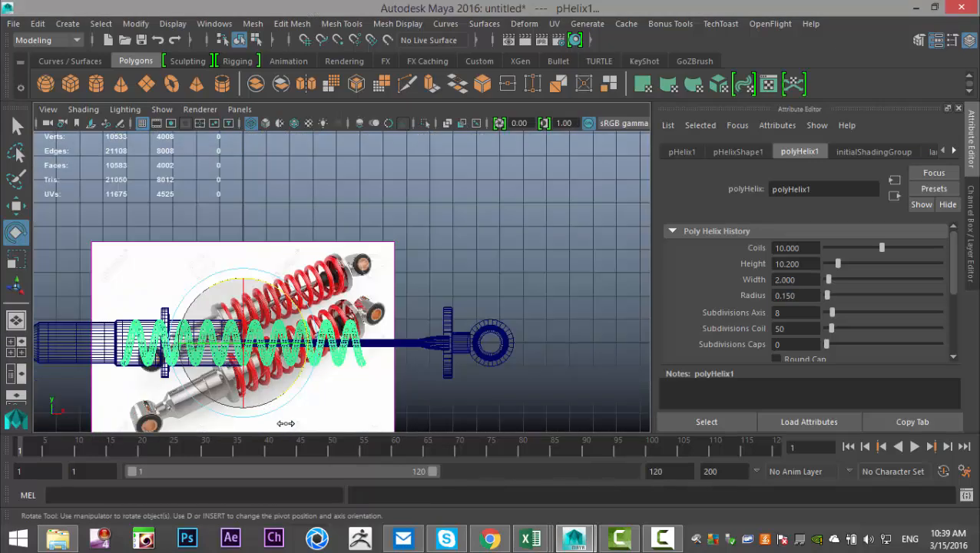
key(w)
drag(315, 344, 437, 359)
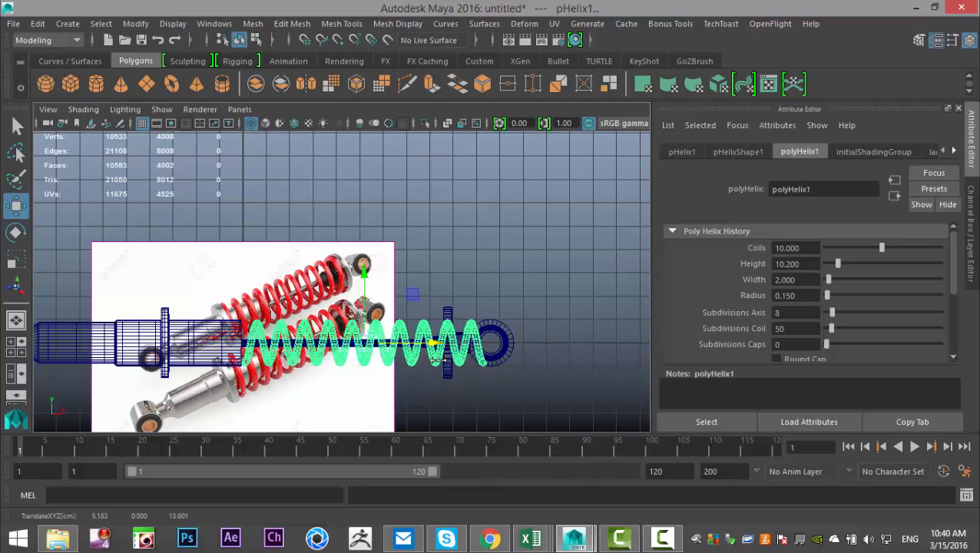
- Show the front view shaded and set the helix's radius to 0.1
scroll(321, 395, up, 4)
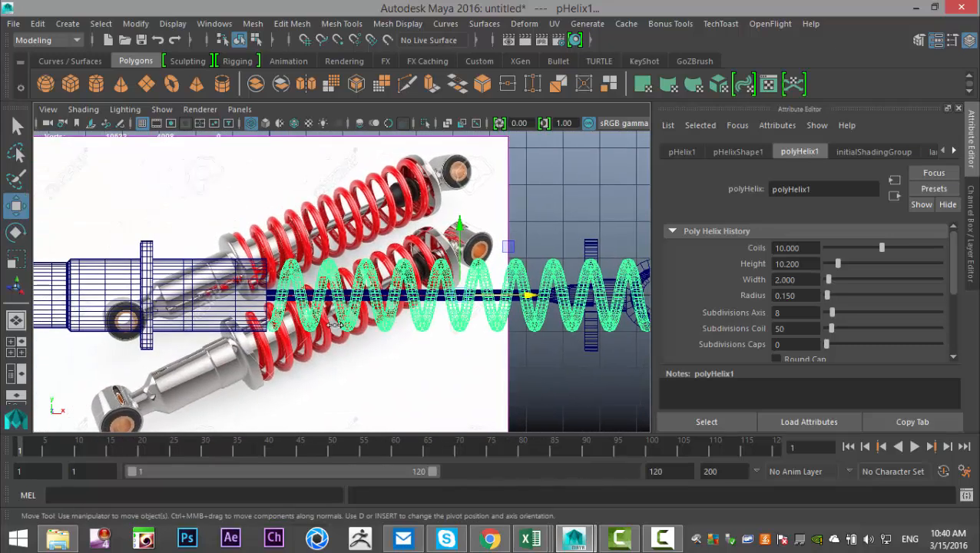
key(5)
alt+middle_drag(326, 351, 261, 366)
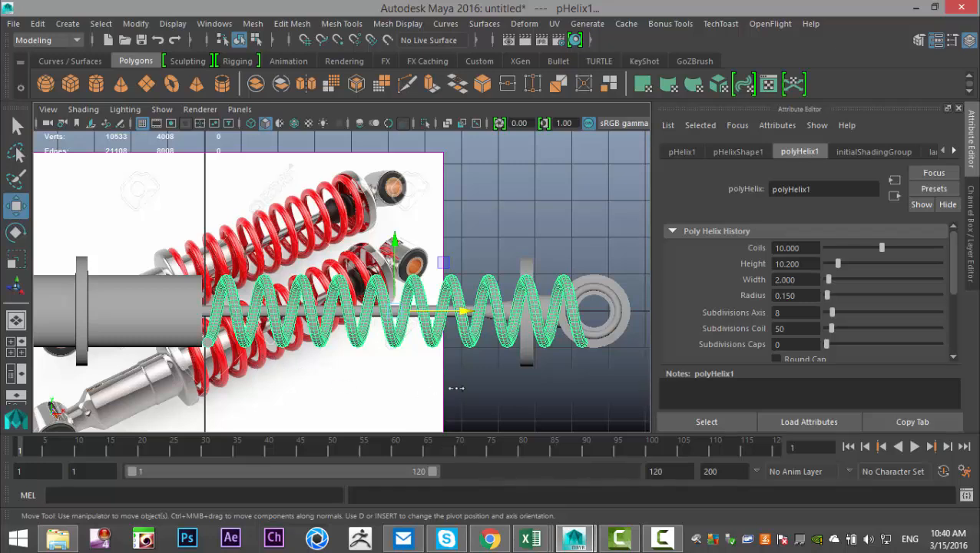
click(808, 295)
text(0.1)
key(Return)
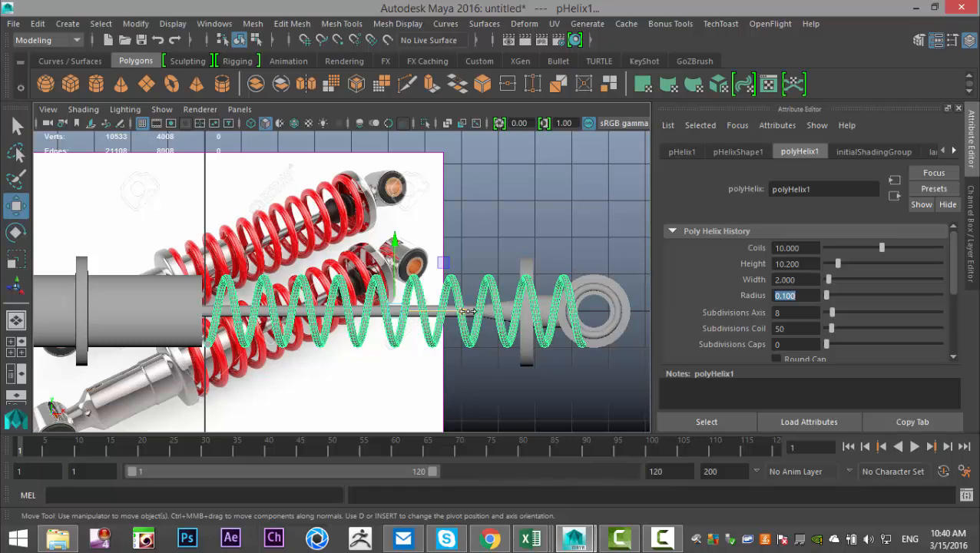
- Nudge the helix along X and move its pivot to the end nearest the shock body
mouse_move(468, 311)
mouse_down()
mouse_move(454, 312)
mouse_move(468, 321)
mouse_up()
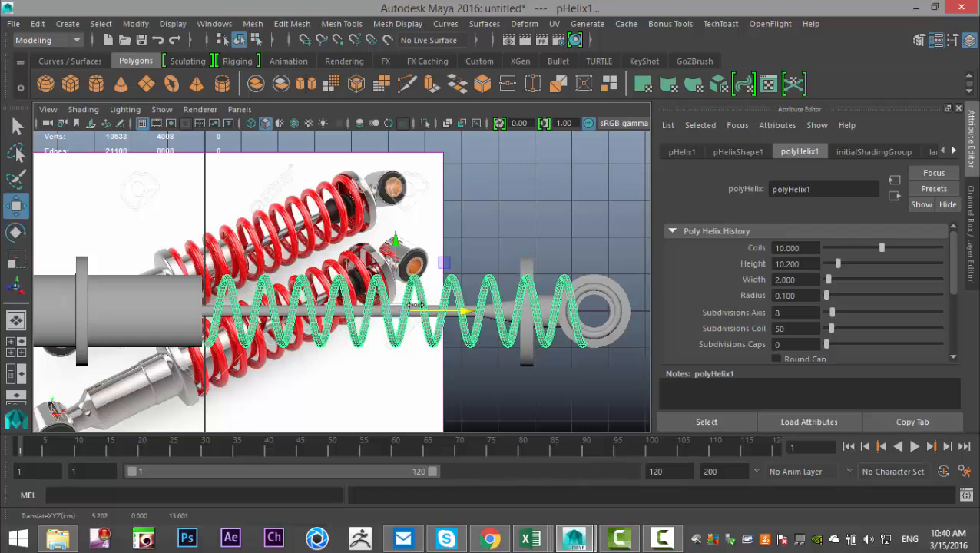
key(d)
drag(472, 312, 282, 351)
drag(278, 310, 276, 313)
key(d)
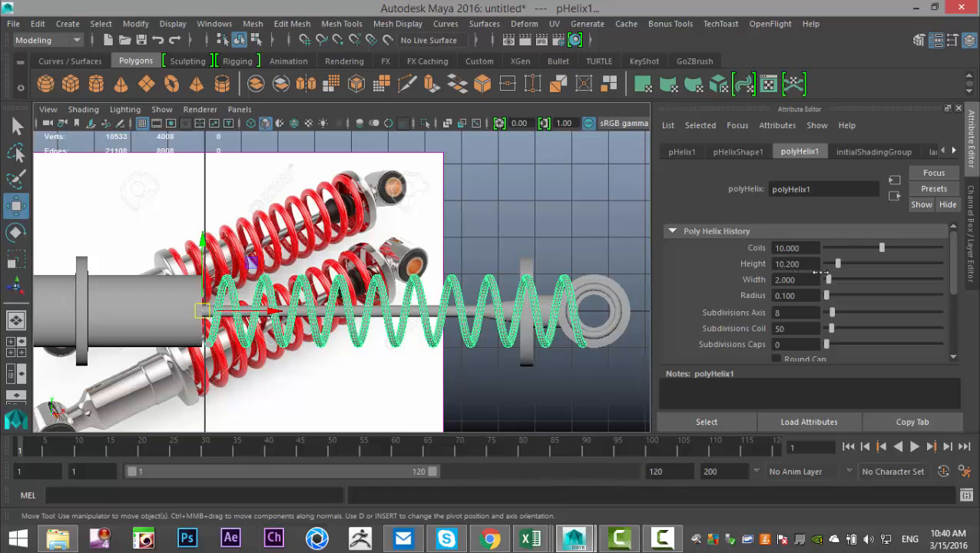
- Move the helix along X until it meets the rod-end disc, and set its height to 8.5
drag(839, 263, 837, 266)
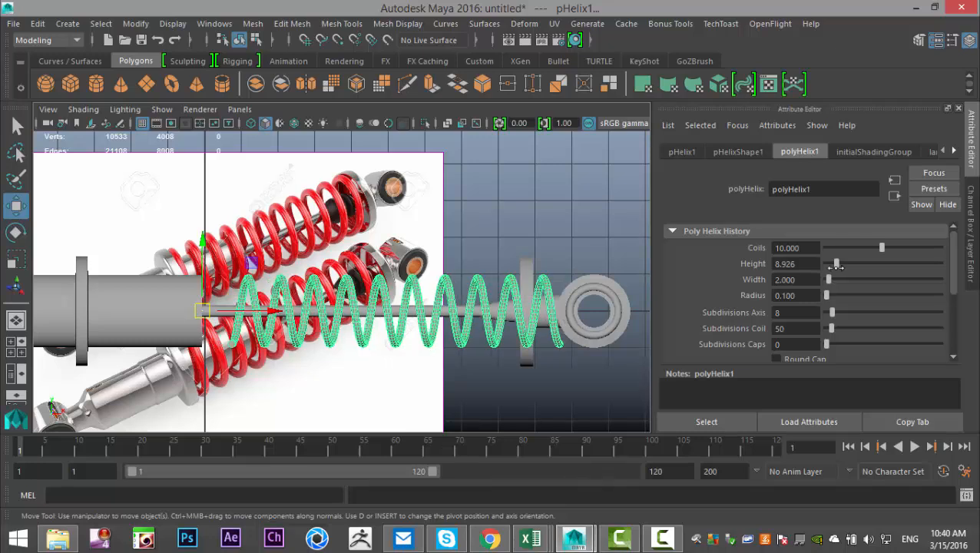
drag(282, 313, 252, 325)
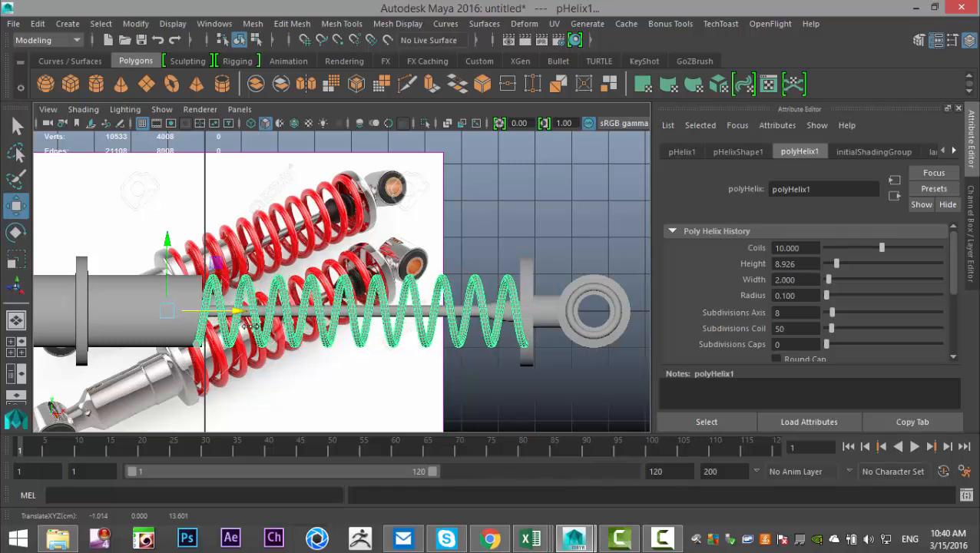
click(812, 265)
text(8.)
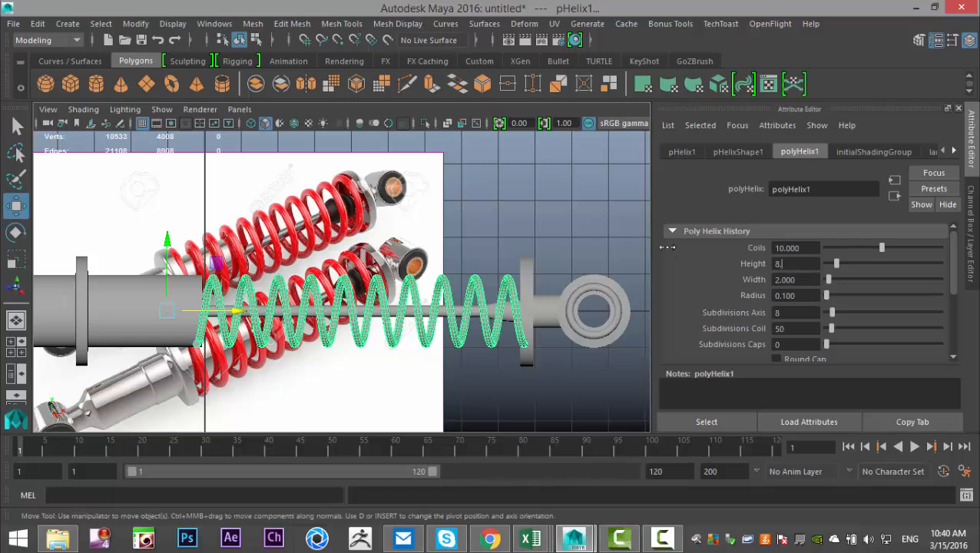
text(5)
key(Return)
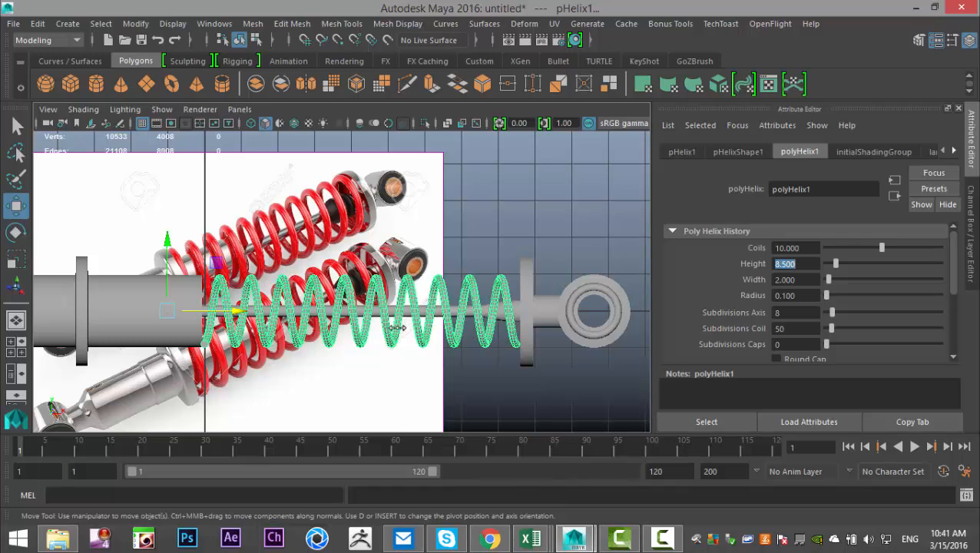
- Scale the helix up uniformly until its diameter nearly matches that of the spring-seat discs
scroll(397, 328, down, 3)
alt+middle_drag(373, 328, 400, 291)
scroll(471, 367, up, 3)
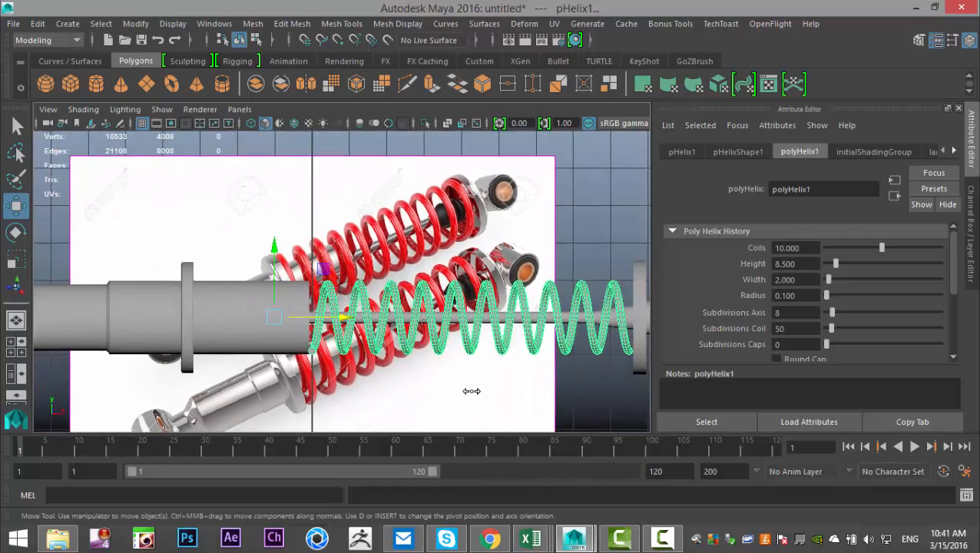
key(r)
click(274, 318)
drag(274, 318, 367, 328)
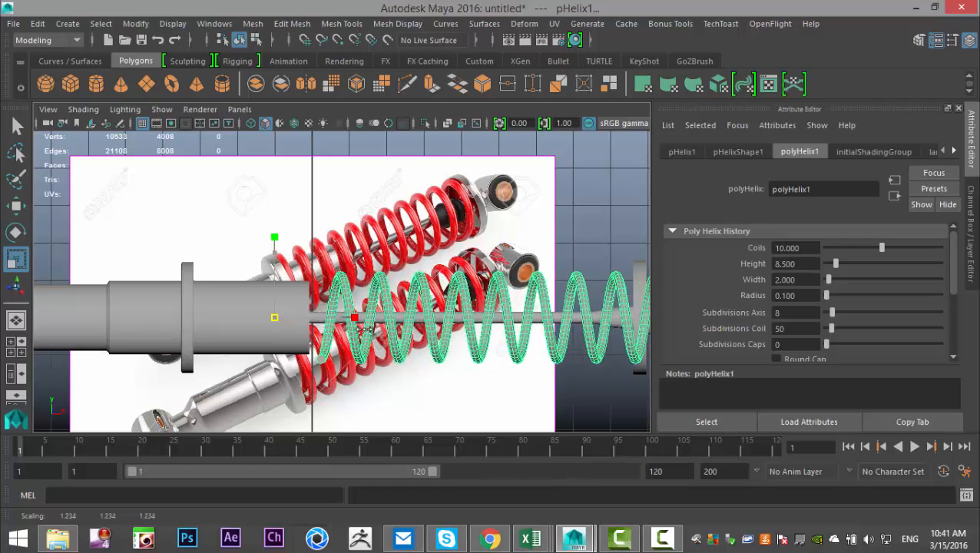
alt+middle_drag(367, 329, 215, 295)
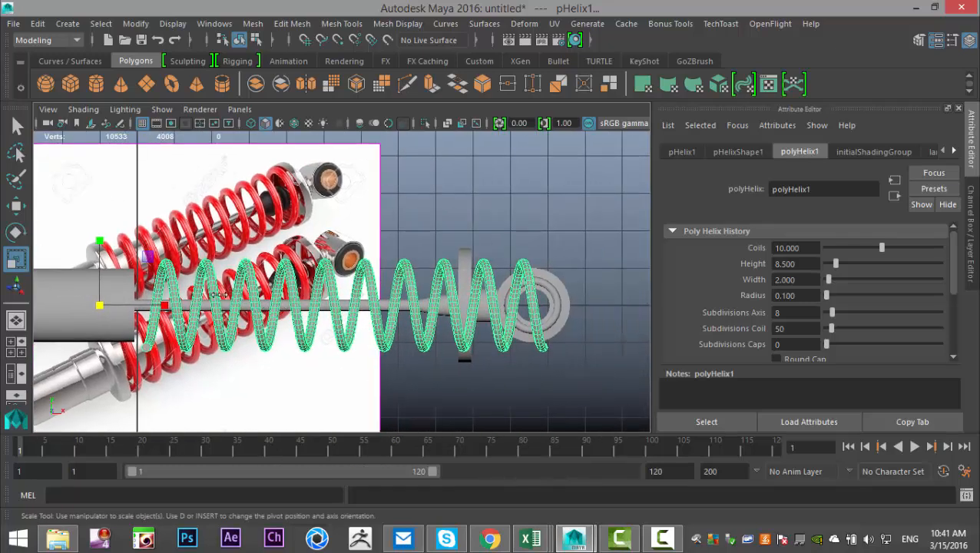
drag(99, 305, 160, 331)
- Move the enlarged helix along X so it sits between the body's collar and the rod-end disc
alt+right_drag(400, 320, 313, 361)
alt+middle_drag(313, 361, 404, 361)
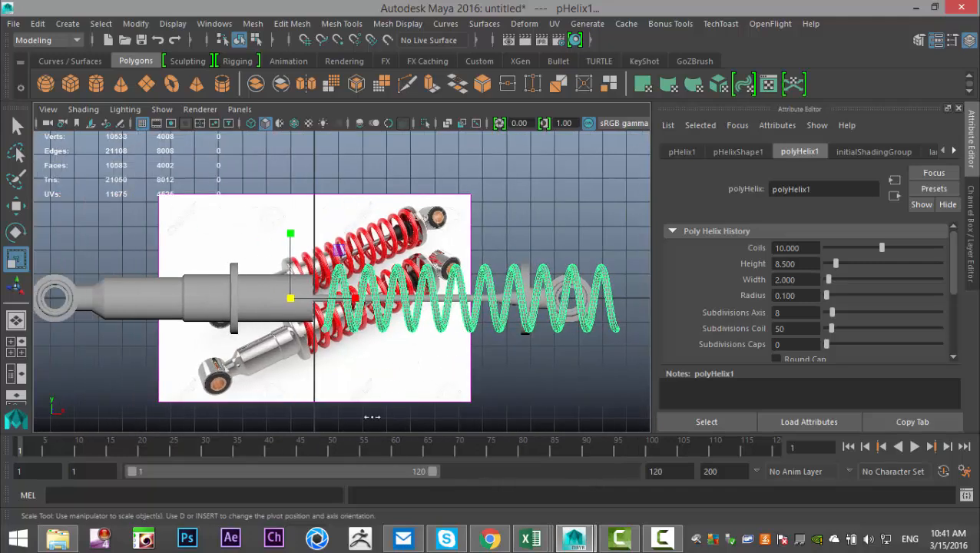
key(w)
drag(367, 306, 275, 321)
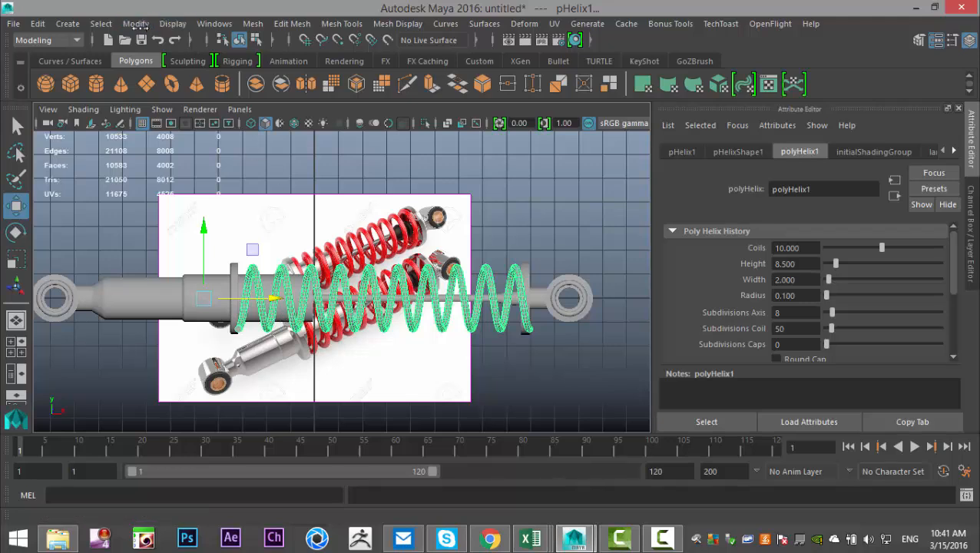
- Center the helix's pivot and shorten its height to 8.1
click(135, 24)
click(153, 128)
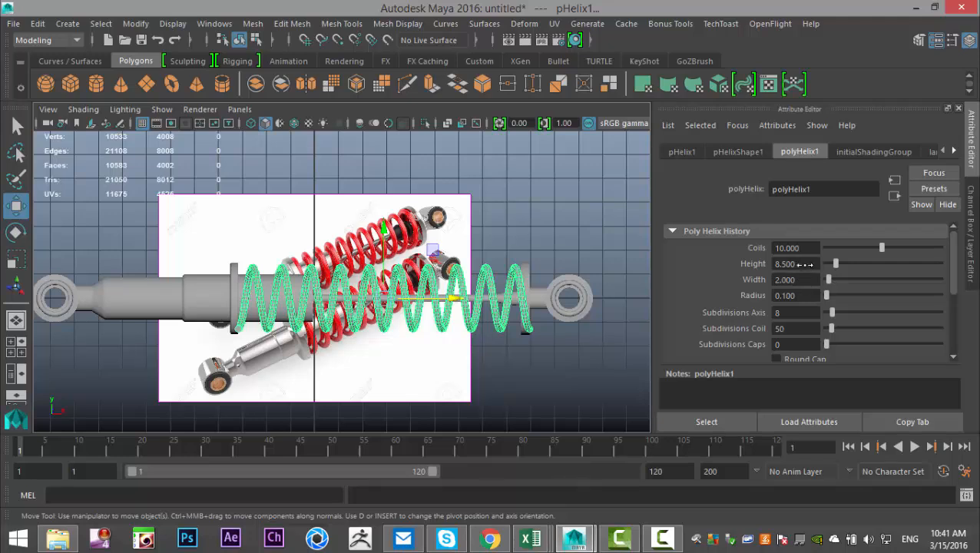
key(Return)
text(8.4)
key(Return)
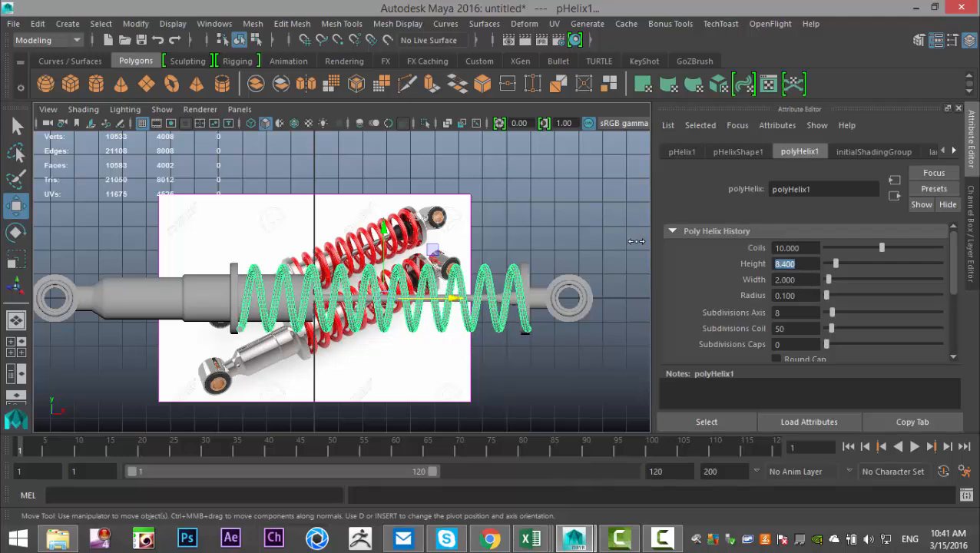
text(8.3)
key(Return)
text(8.1)
key(Return)
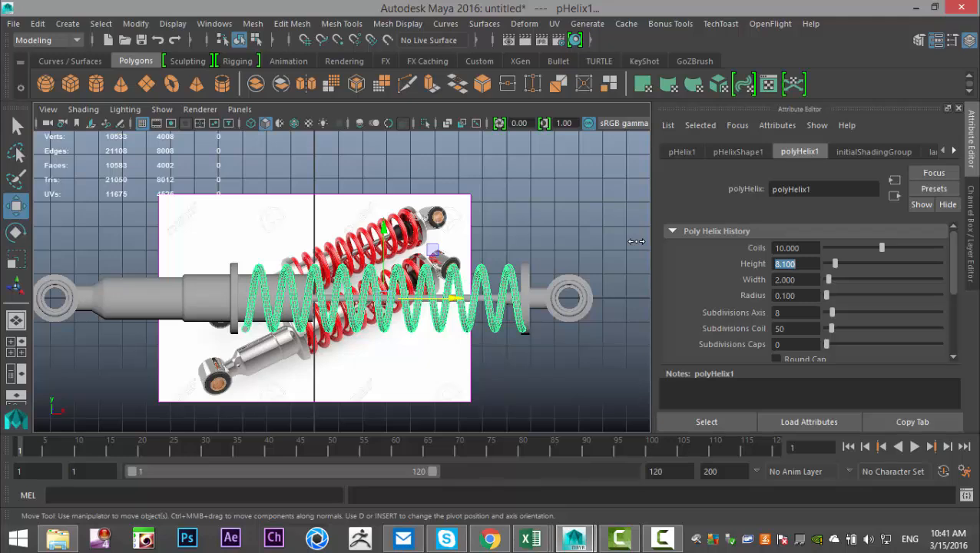
- Center the helix between the two spring seats along X and move it along Z until it is concentric with the rod
drag(455, 298, 452, 299)
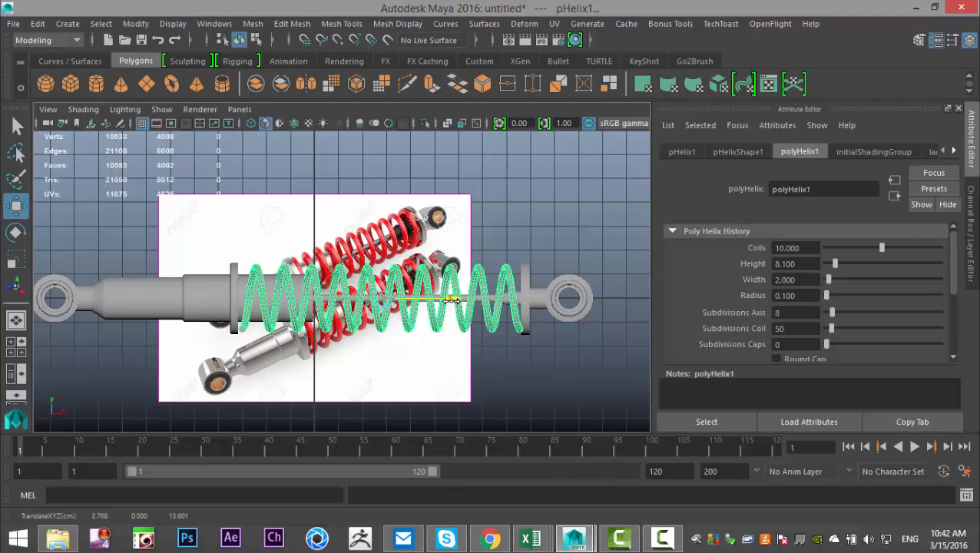
click(16, 347)
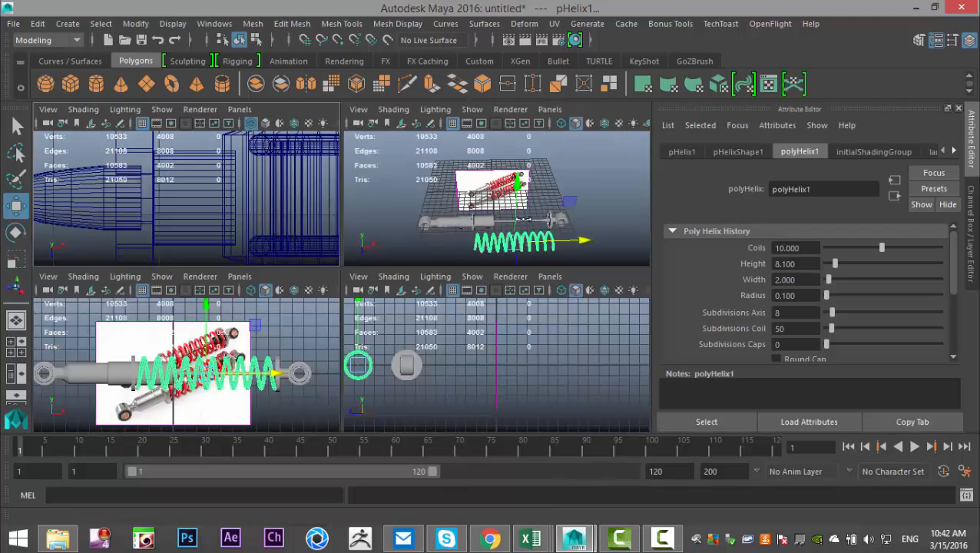
key(space)
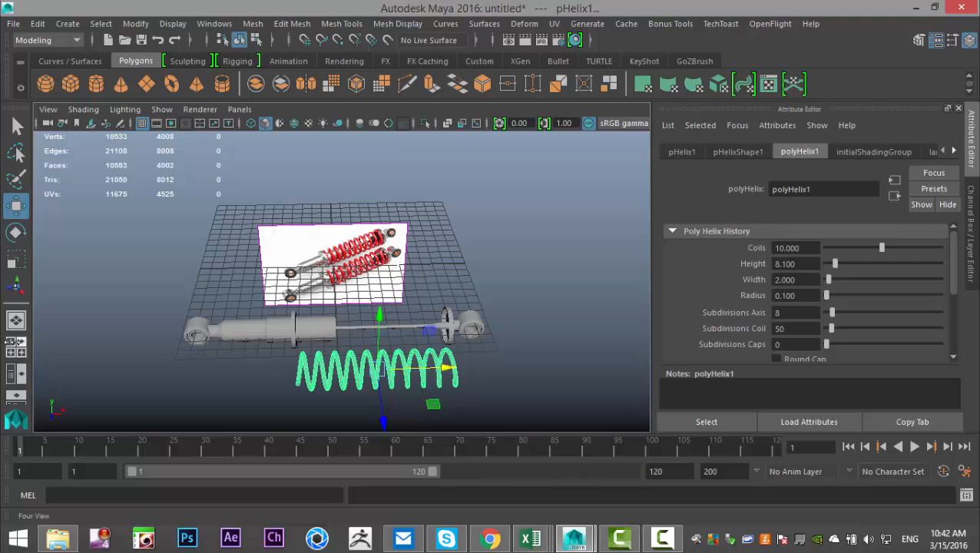
click(15, 346)
key(space)
key(f)
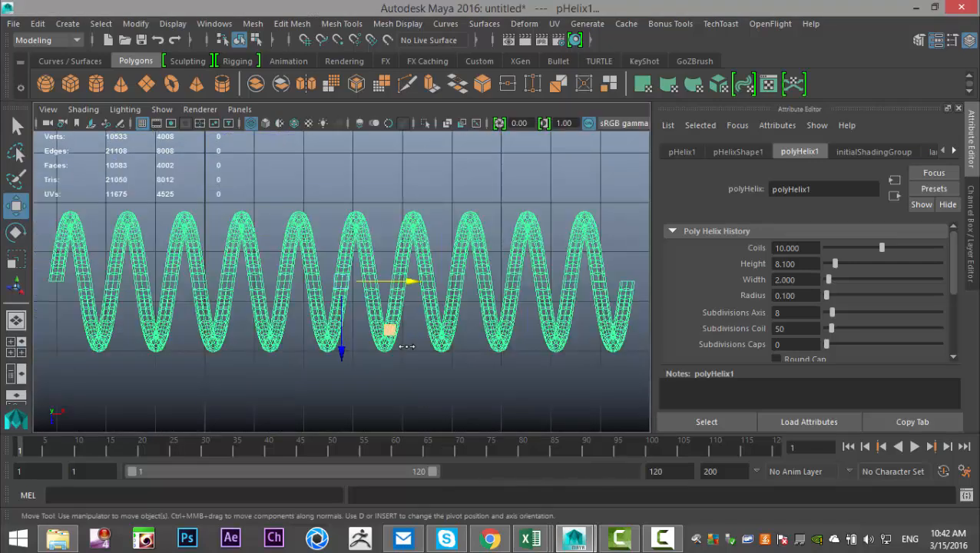
scroll(405, 346, down, 3)
drag(322, 357, 324, 246)
scroll(338, 270, up, 3)
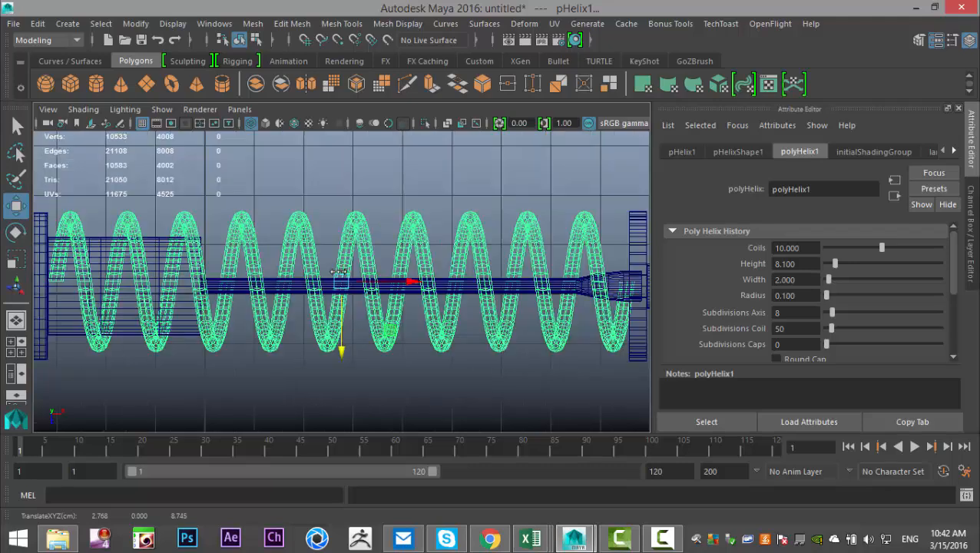
scroll(415, 348, up, 5)
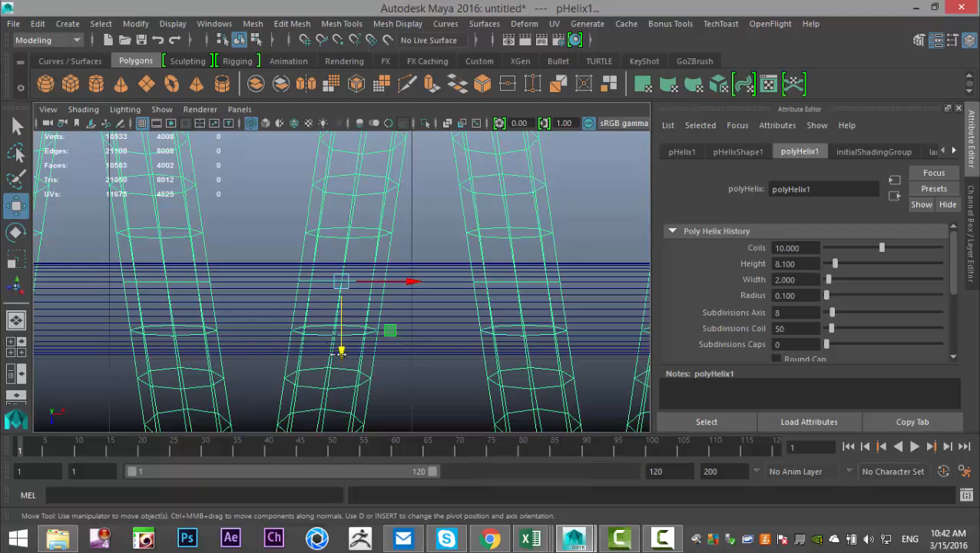
drag(341, 347, 346, 373)
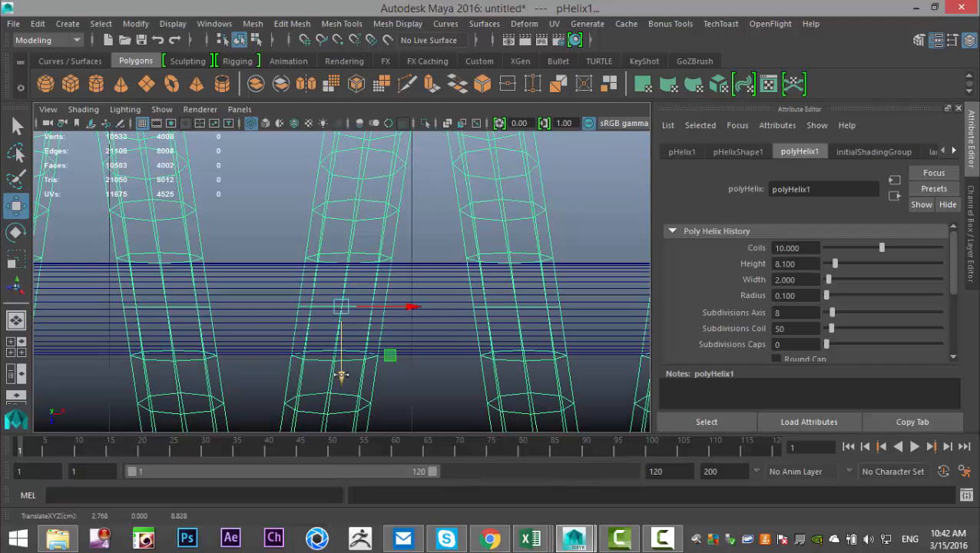
key(f)
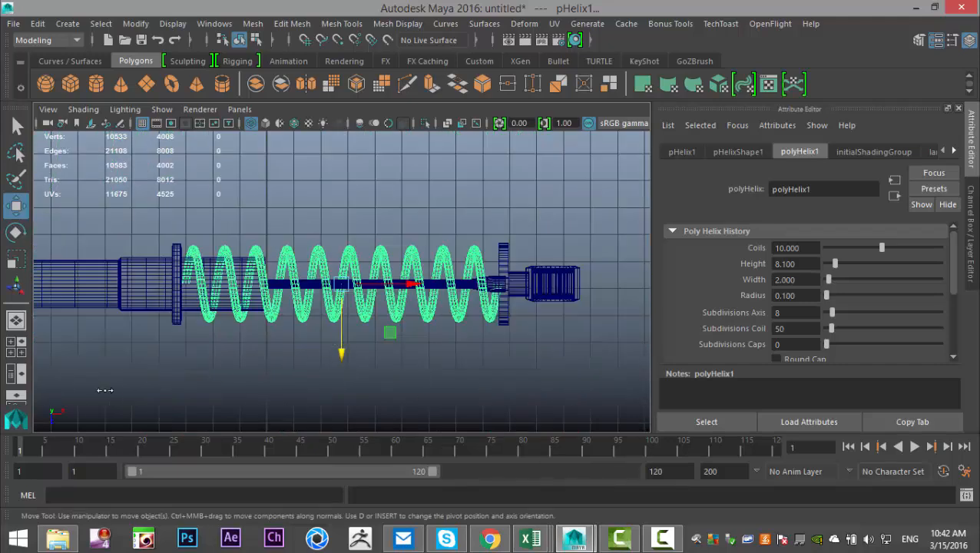
- Examine from several perspective angles how the coil sits around the body and rod between the spring seats
click(15, 347)
key(space)
scroll(488, 309, up, 5)
alt+drag(503, 371, 468, 347)
alt+right_drag(469, 347, 432, 362)
mouse_move(407, 374)
alt+mouse_down()
mouse_move(399, 316)
mouse_move(398, 359)
alt+mouse_up()
alt+right_drag(356, 368, 405, 335)
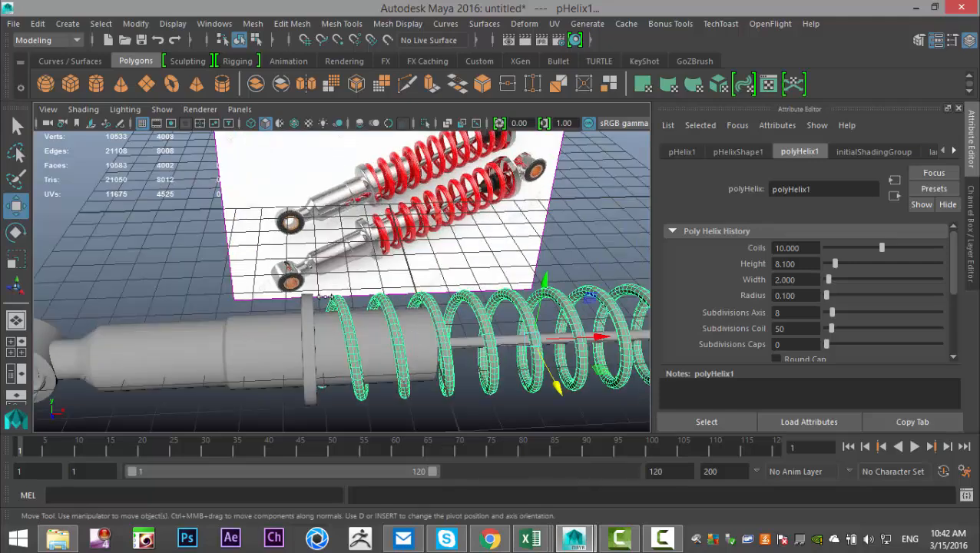
key(a)
alt+right_drag(309, 359, 357, 327)
key(a)
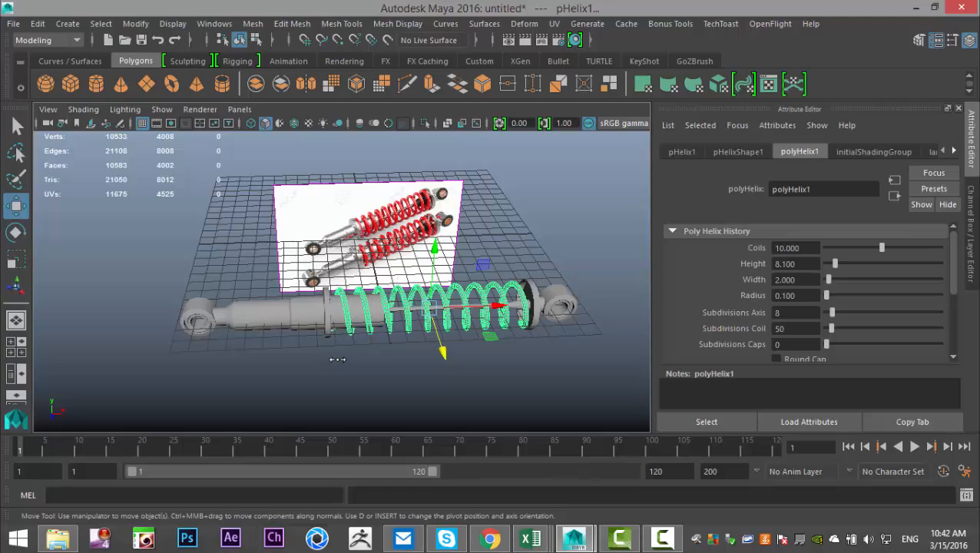
scroll(330, 358, up, 2)
alt+drag(323, 357, 322, 341)
mouse_move(309, 340)
alt+middle_down()
mouse_move(314, 306)
mouse_move(299, 340)
alt+middle_up()
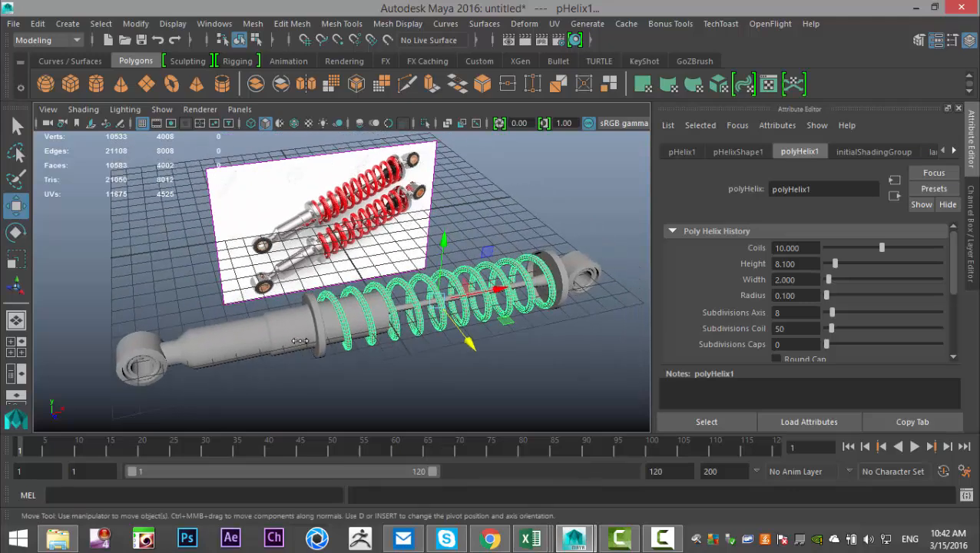
- Assign a new mia_material_x material to the shock body and open the material's attributes
click(234, 337)
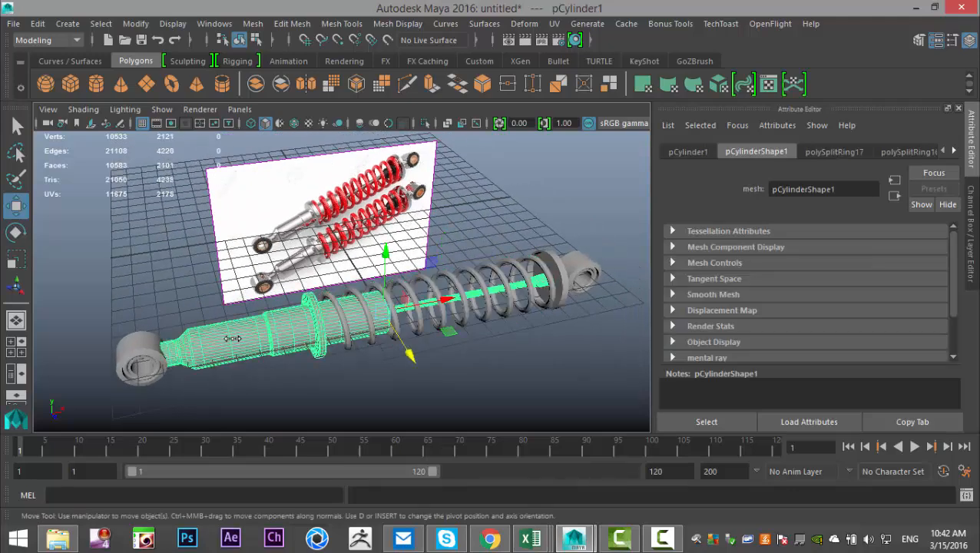
right_drag(232, 338, 265, 469)
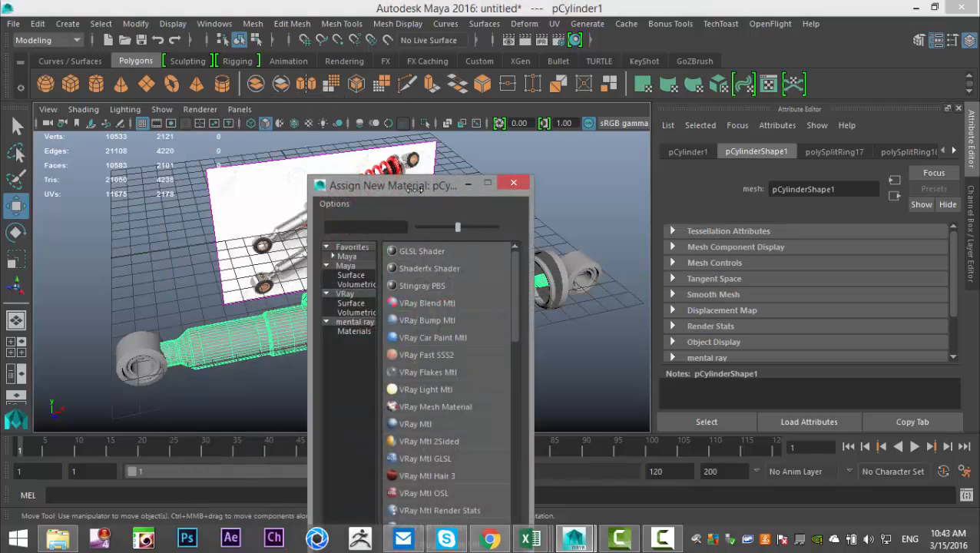
text(mia)
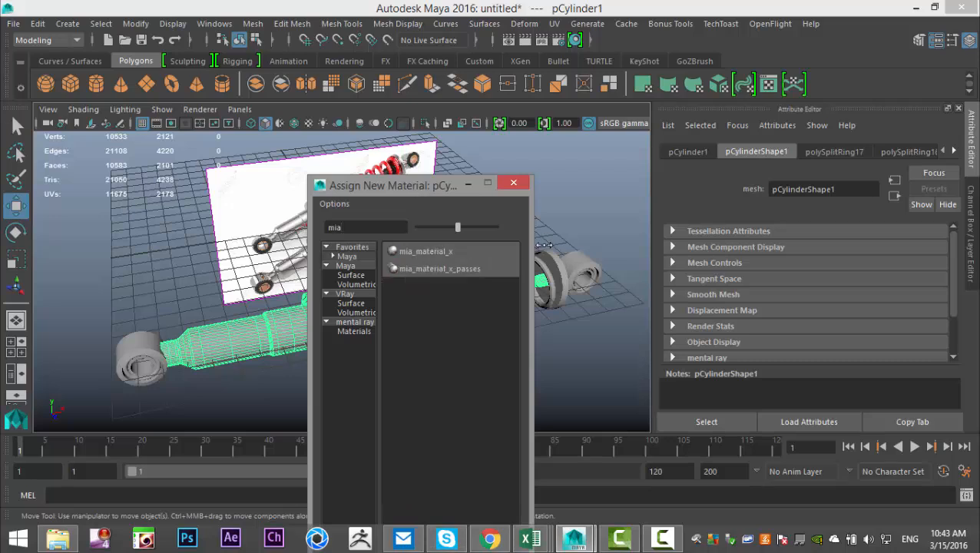
click(446, 252)
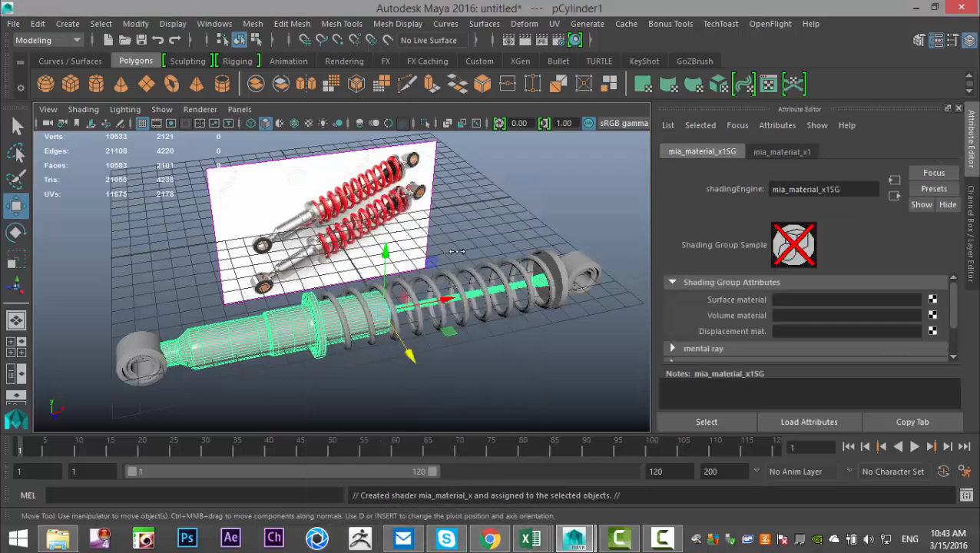
click(787, 152)
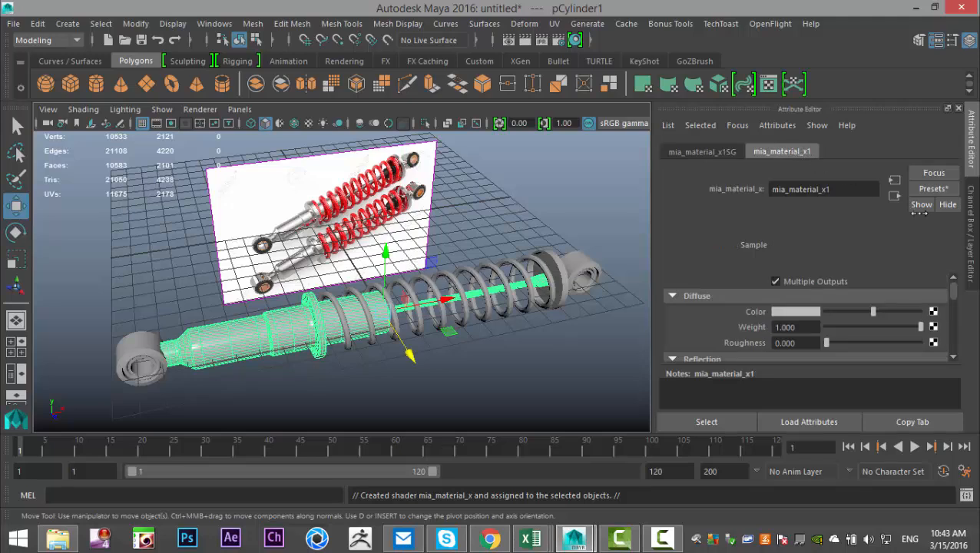
- Look through the preset list of the new mia_material_x material, including Chrome, Rubber and GlazedCeramic
click(932, 188)
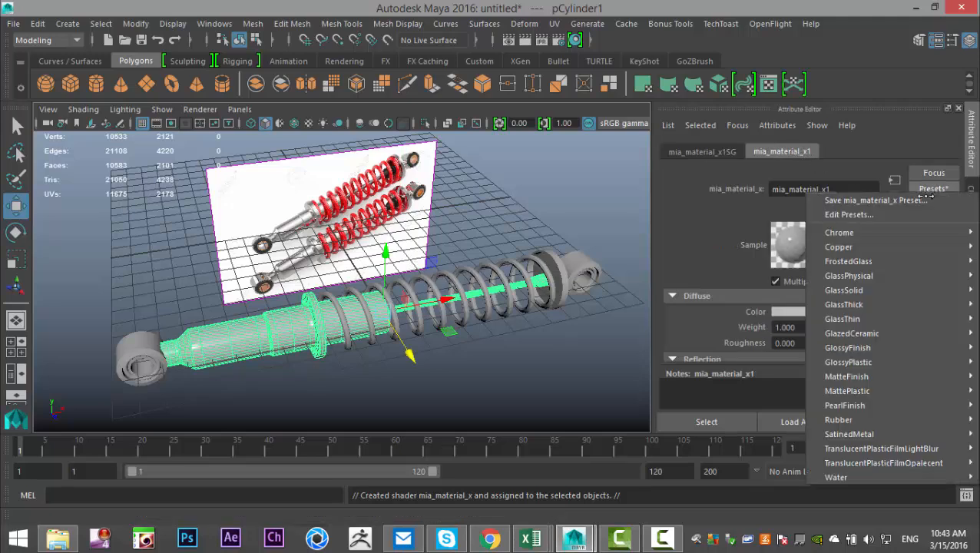
mouse_move(870, 230)
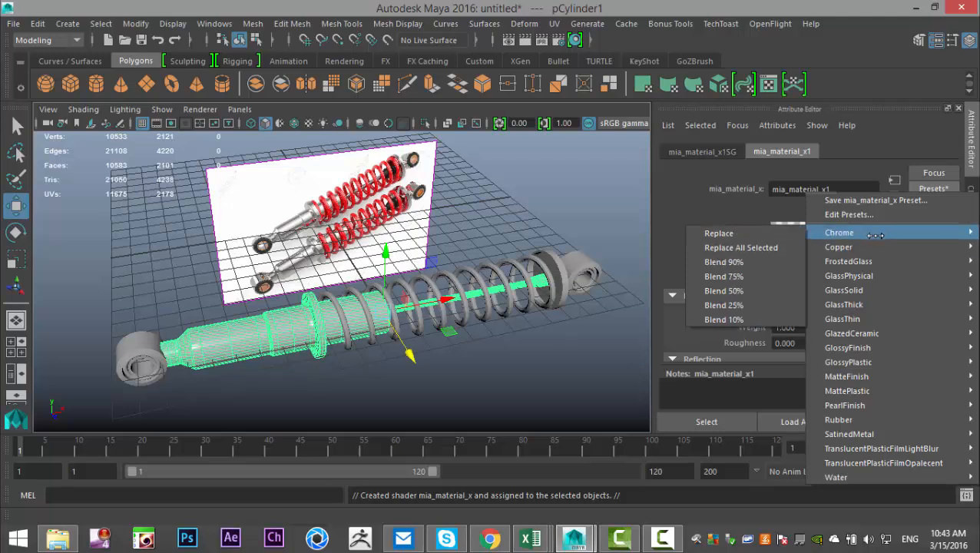
mouse_move(860, 434)
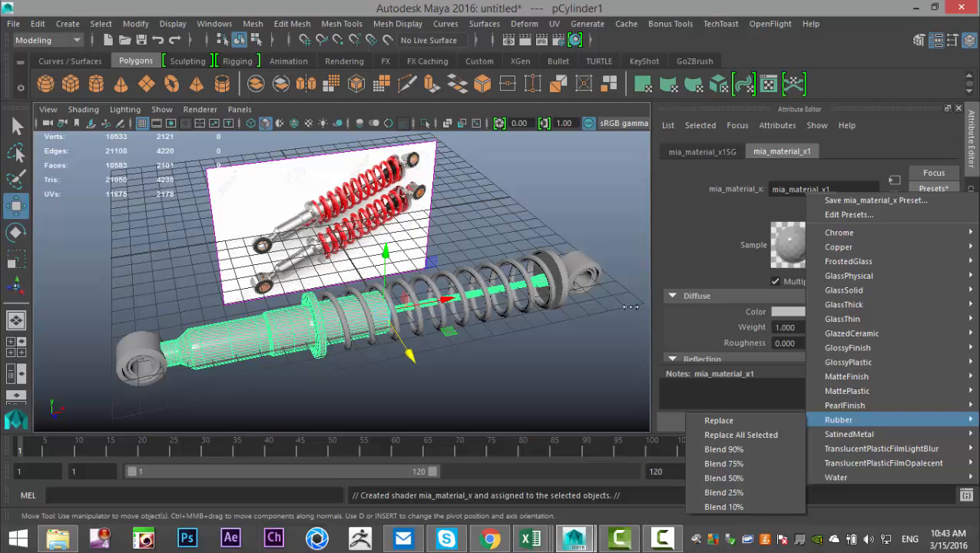
mouse_move(866, 249)
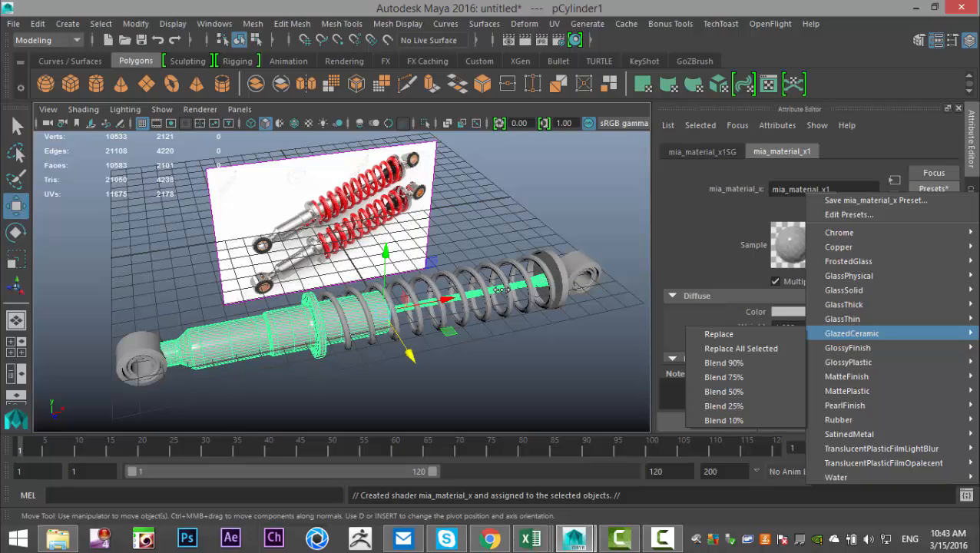
click(550, 360)
- Select every shock part except the spring: both end eyes, the body, the rod-end disc and its connector
alt+drag(485, 351, 392, 365)
click(163, 327)
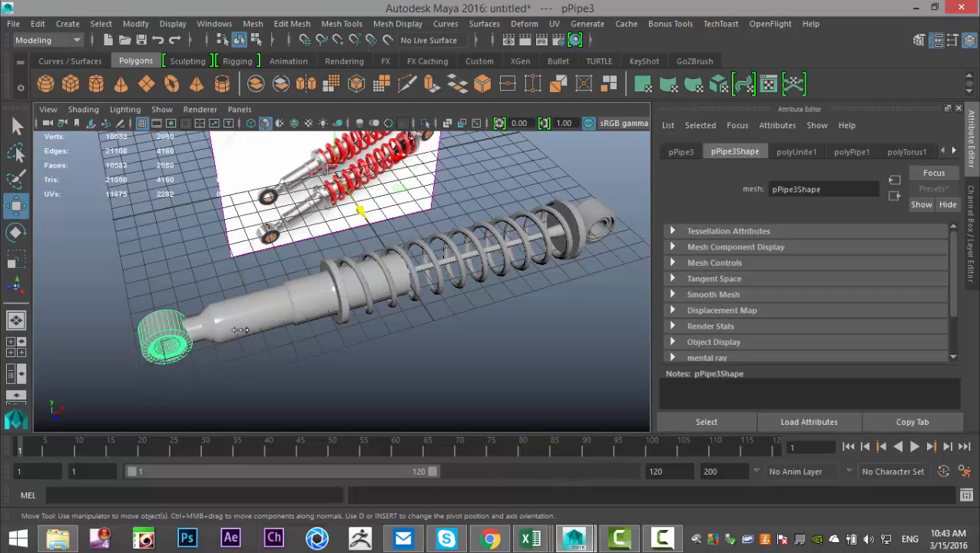
click(243, 322)
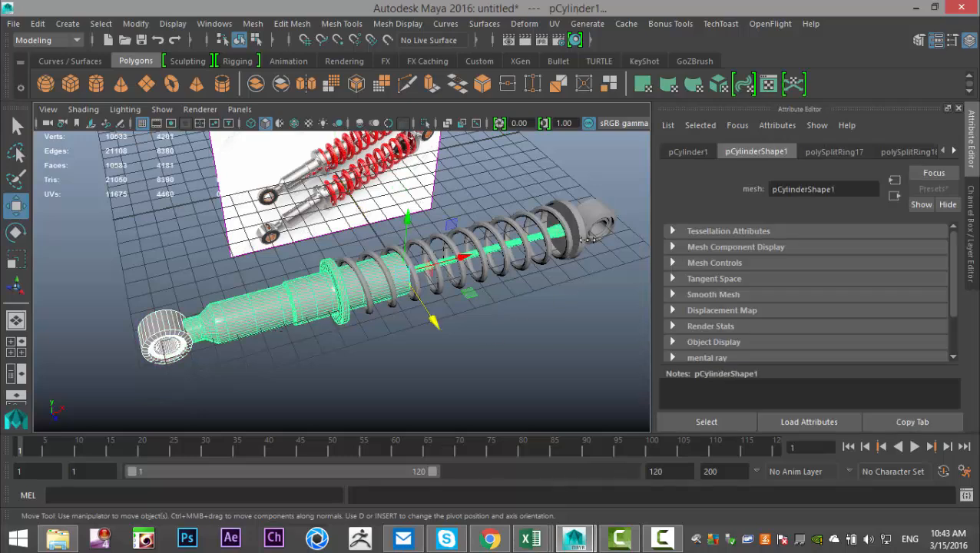
click(597, 219)
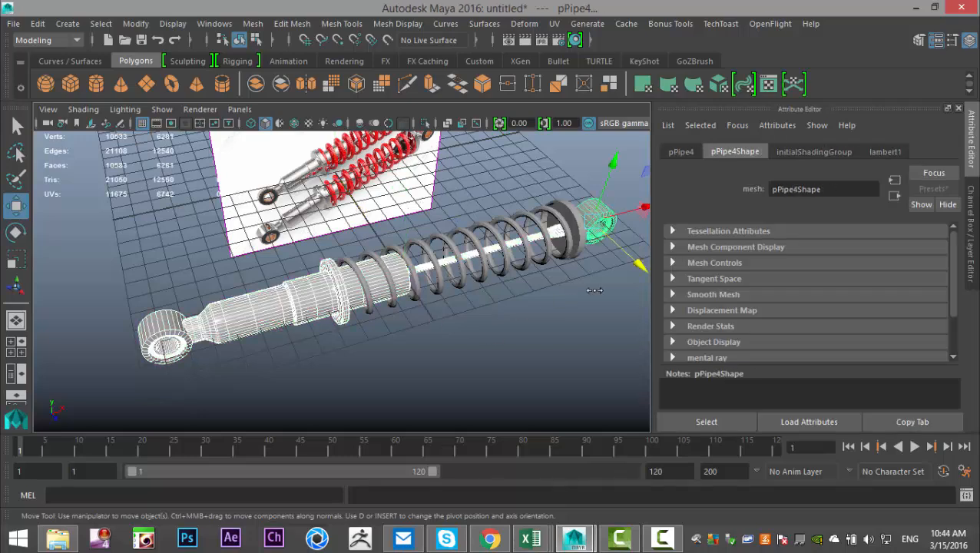
key(f)
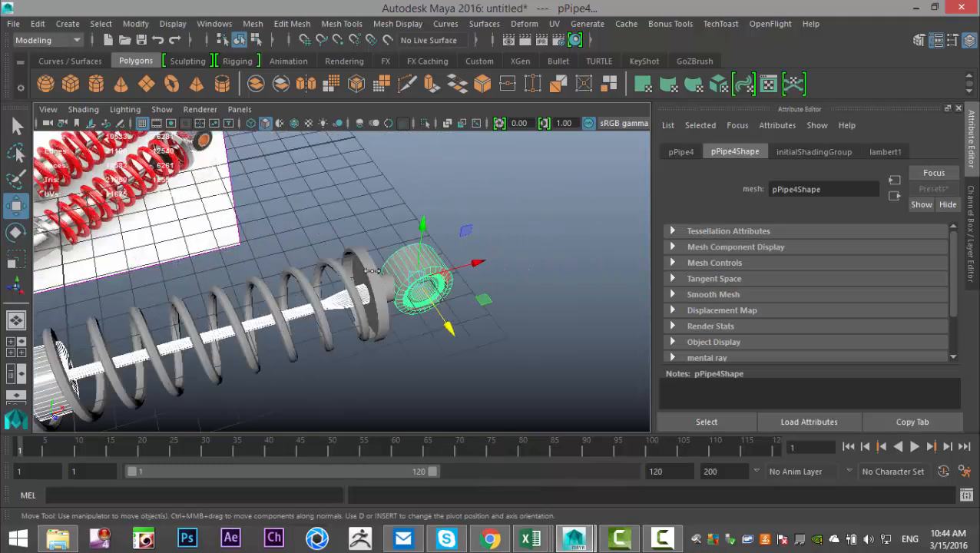
click(372, 270)
alt+drag(446, 348, 392, 363)
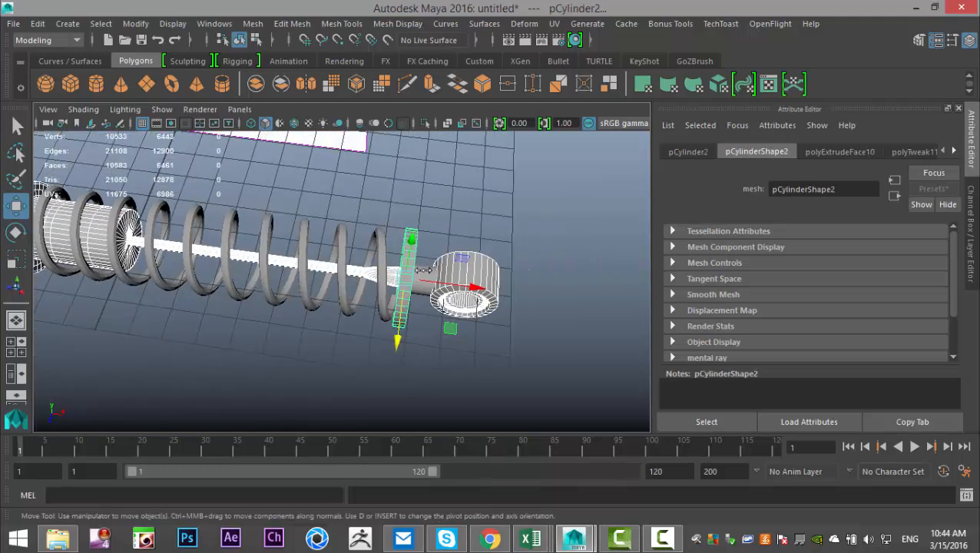
click(422, 267)
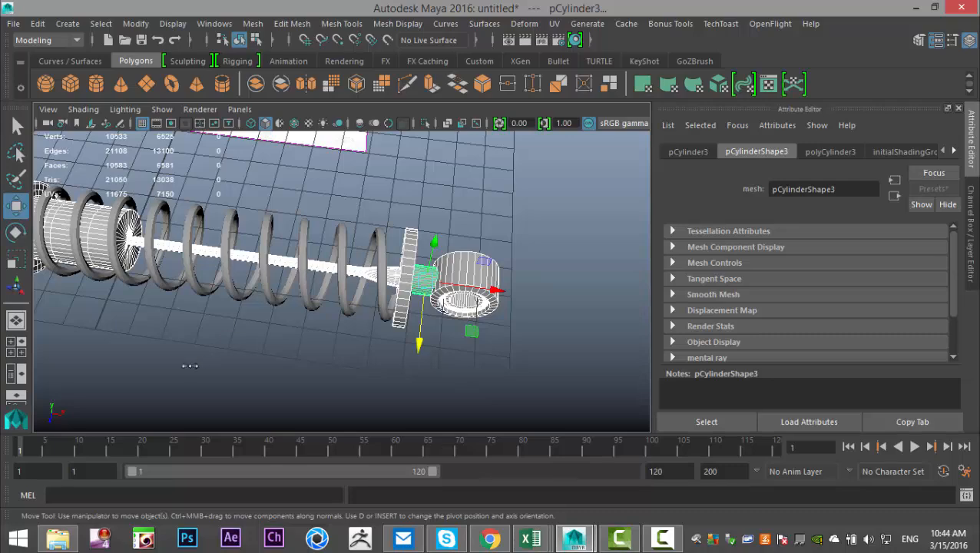
alt+drag(190, 365, 230, 343)
scroll(231, 343, down, 8)
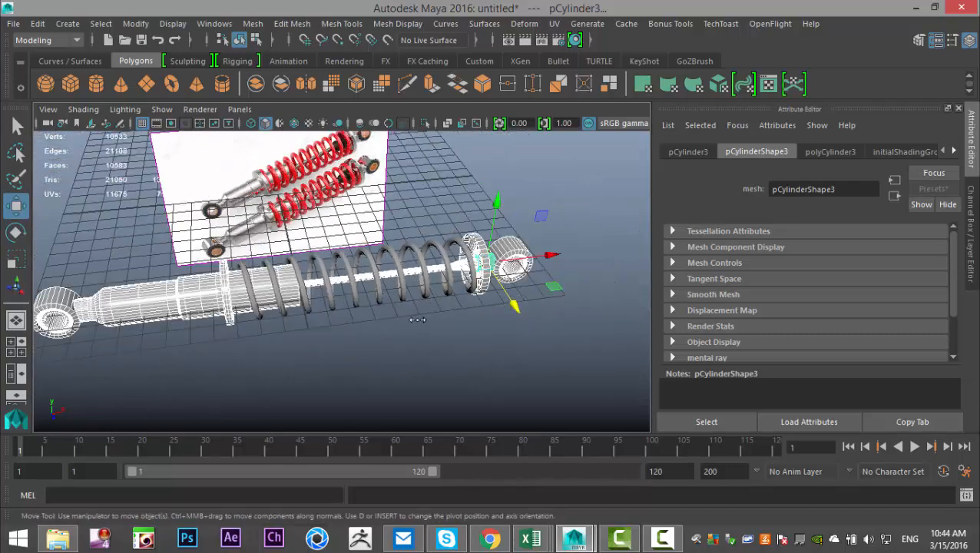
alt+drag(239, 356, 251, 343)
- Assign a new Lambert material to the selected shock parts and set its color to yellow
right_drag(204, 176, 199, 476)
drag(359, 226, 199, 210)
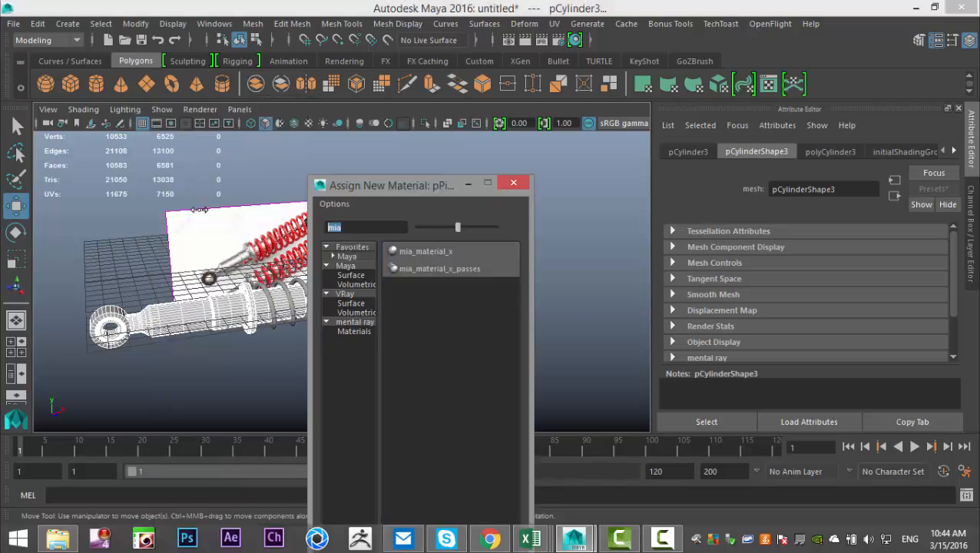
text(la)
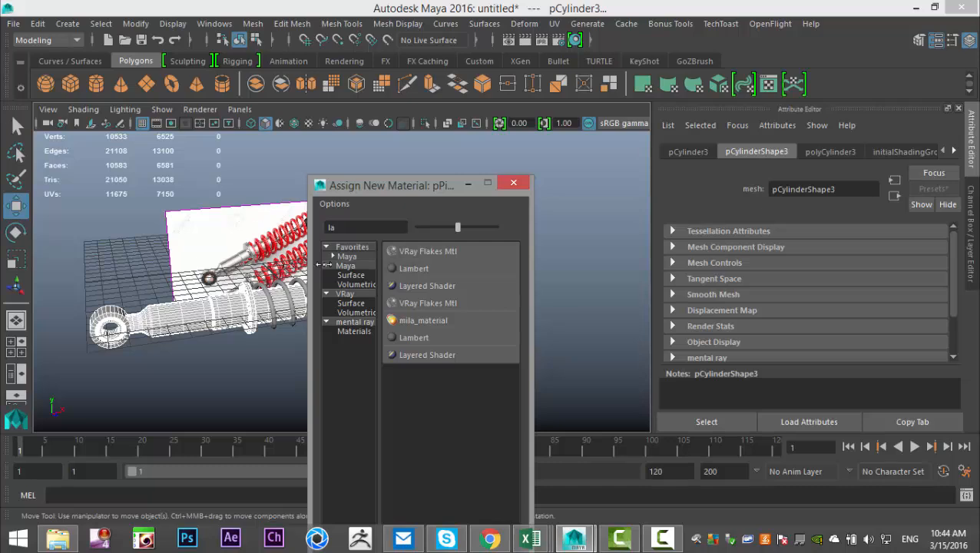
click(413, 268)
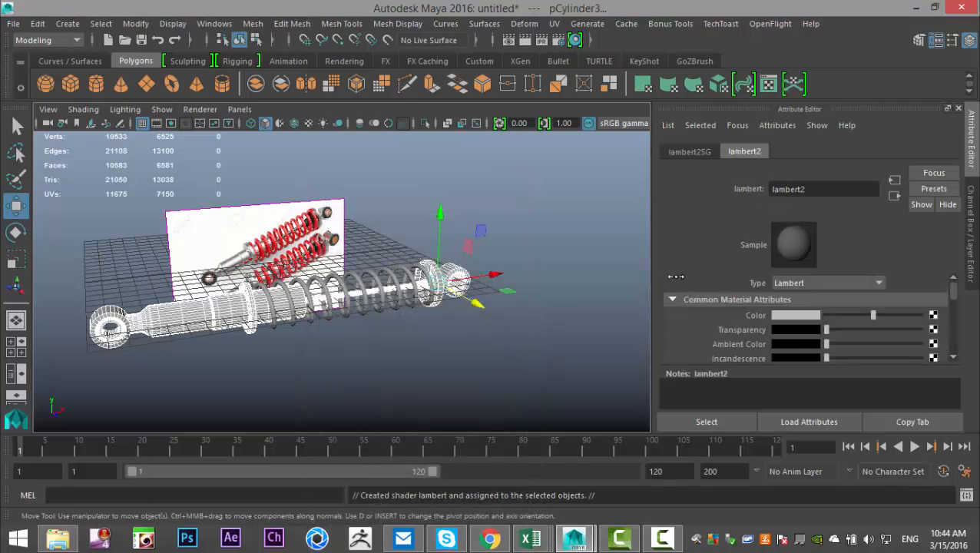
click(791, 315)
click(755, 280)
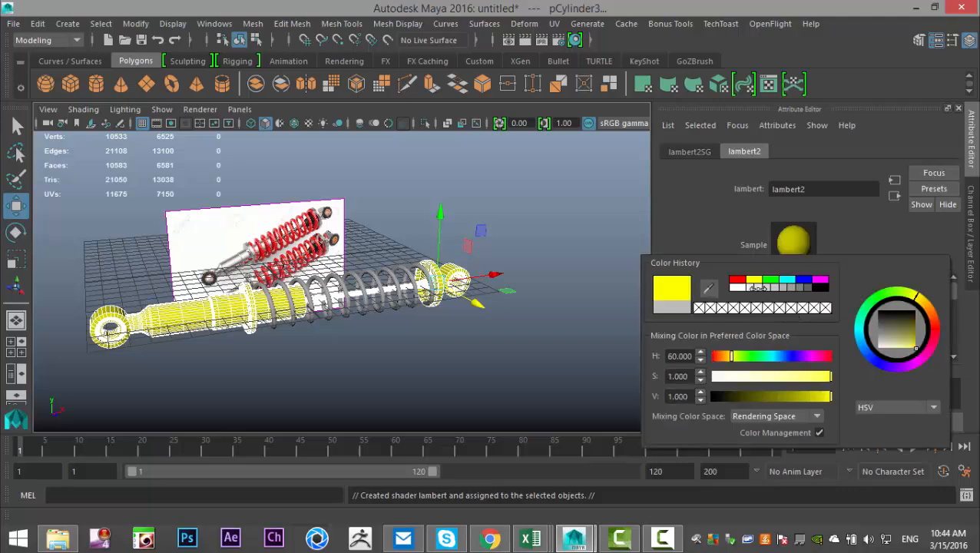
scroll(284, 376, up, 5)
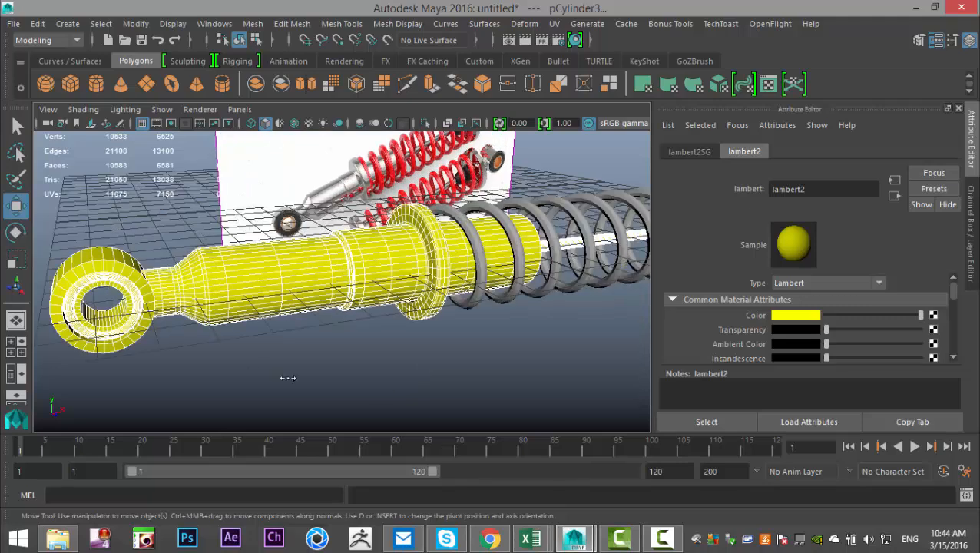
- Separate the end eye on the shock body side into its individual mesh pieces
click(371, 377)
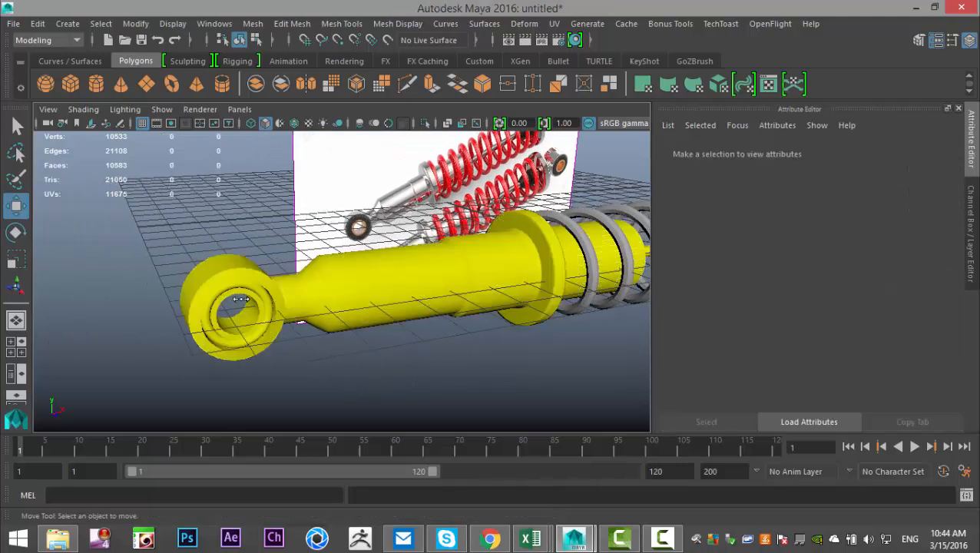
click(240, 298)
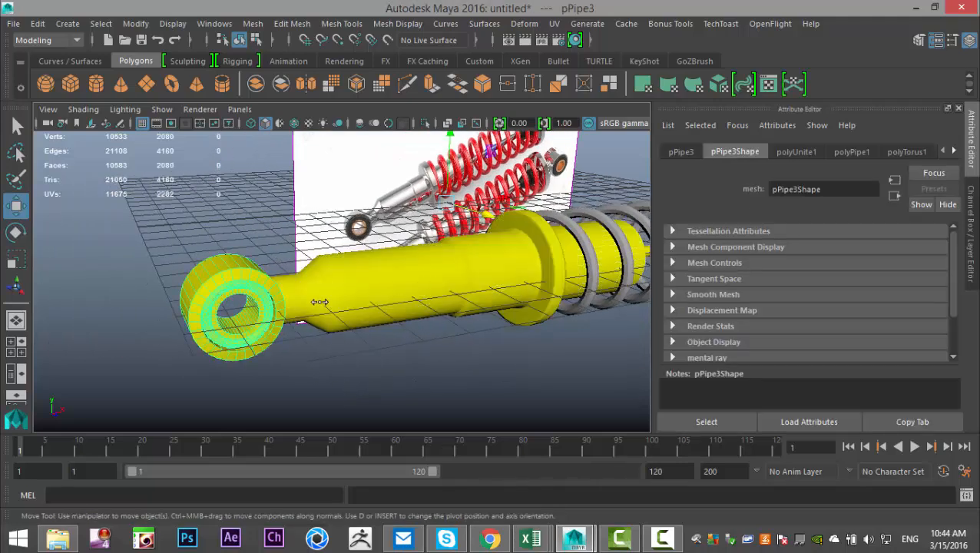
click(253, 24)
click(280, 89)
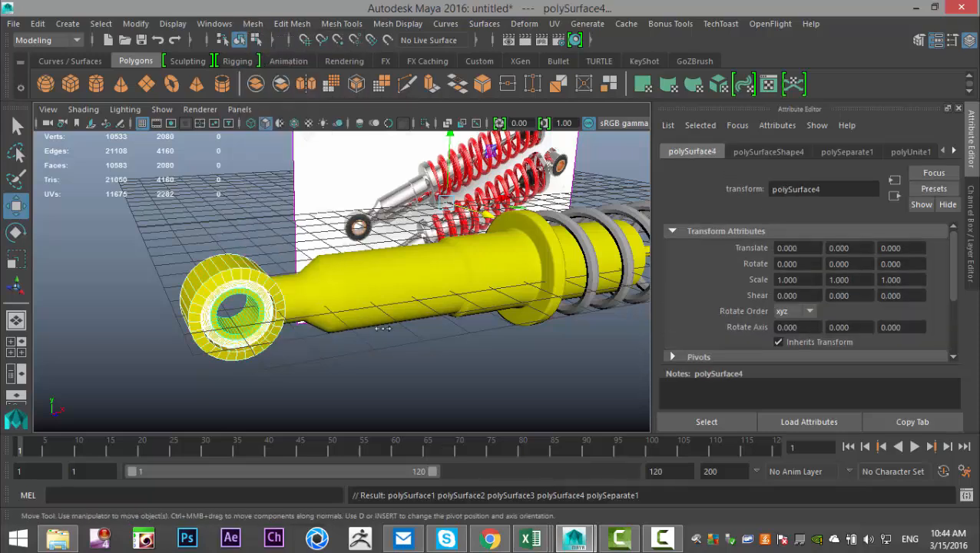
click(384, 358)
scroll(386, 359, up, 3)
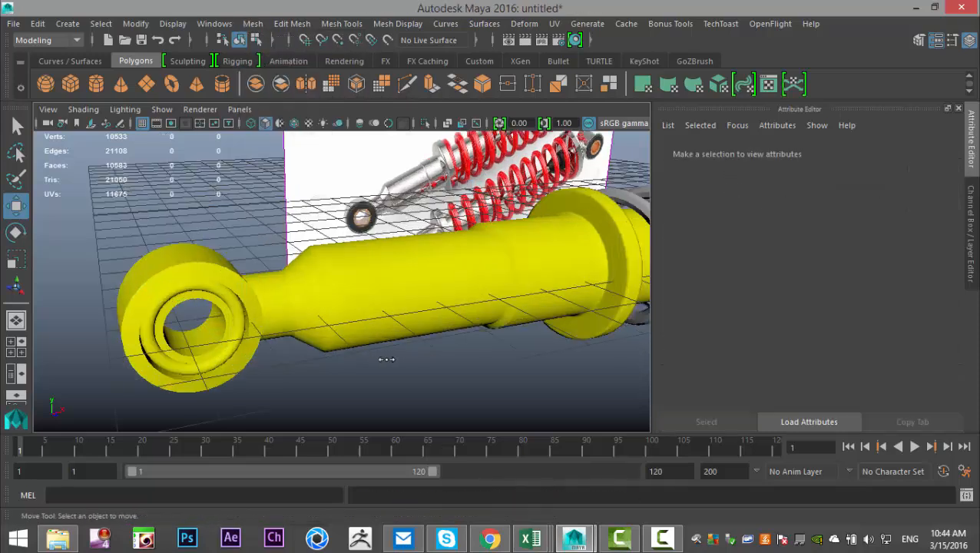
- Assign a new Lambert material to both torus rings of the body-side eye and set its color to red
click(225, 295)
alt+drag(141, 302, 366, 326)
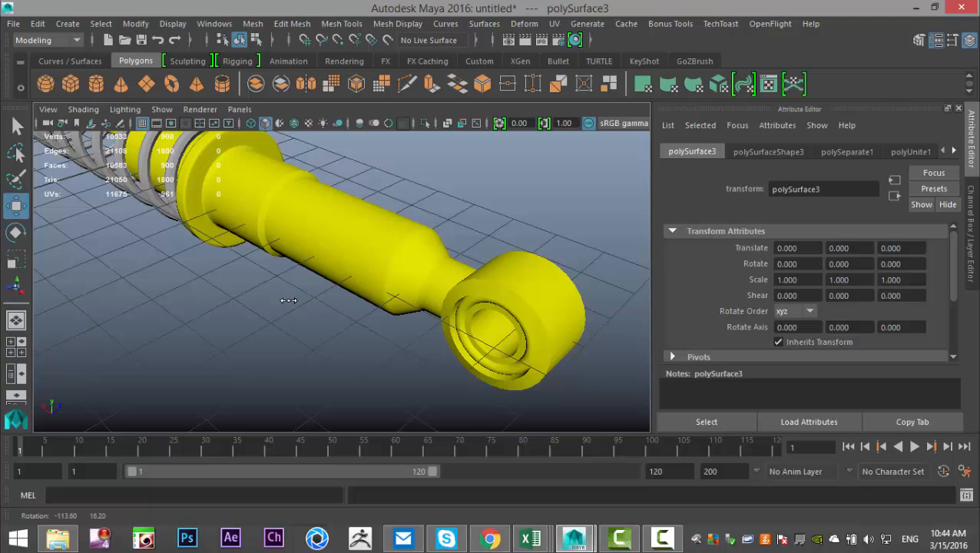
click(464, 314)
alt+drag(609, 341, 317, 332)
right_drag(251, 310, 254, 476)
click(415, 268)
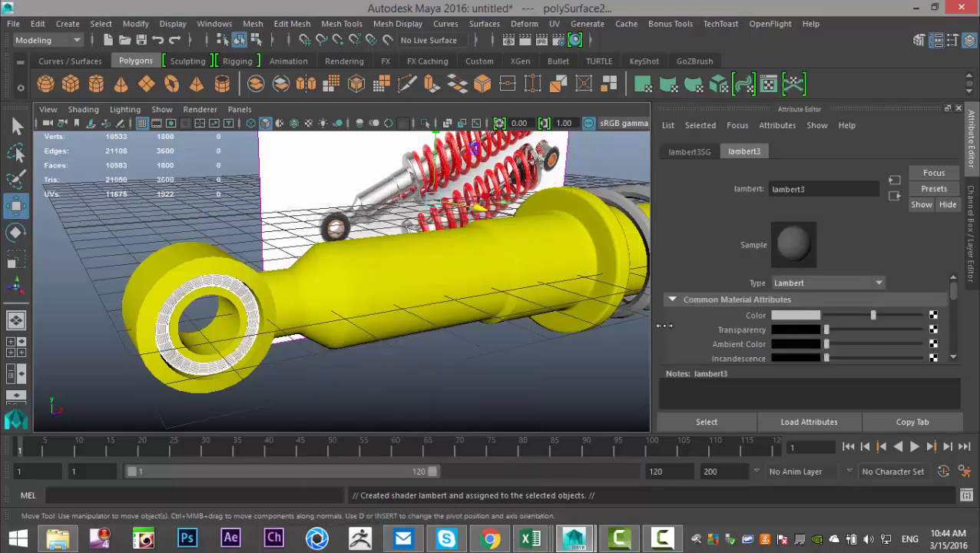
click(778, 315)
click(717, 272)
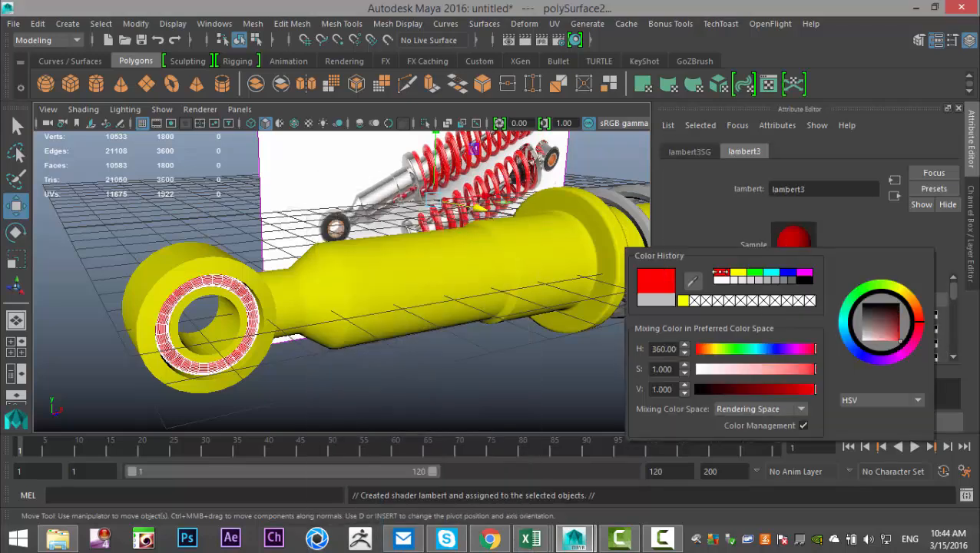
- Assign a new Lambert material to the inner sleeve of the body-side eye and set its color to blue
click(196, 345)
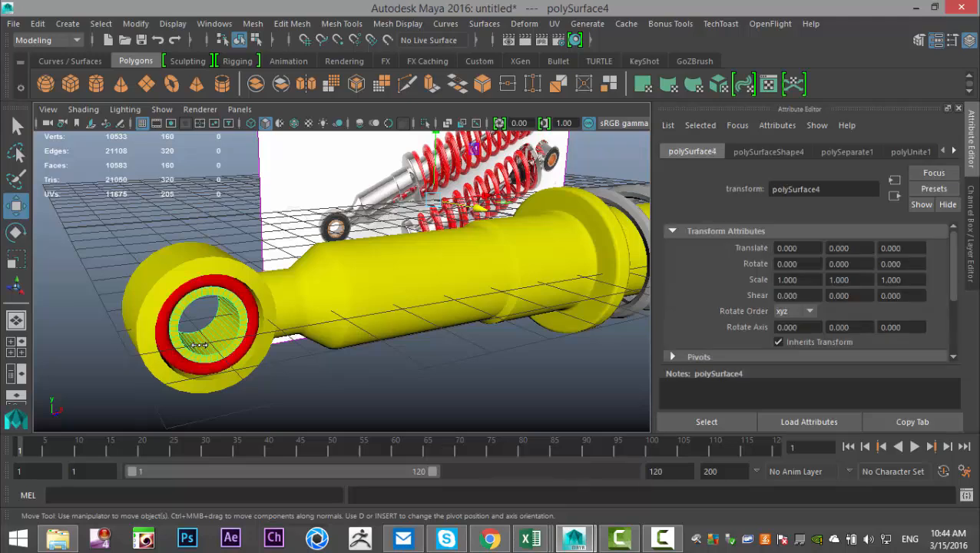
right_click(198, 346)
click(195, 477)
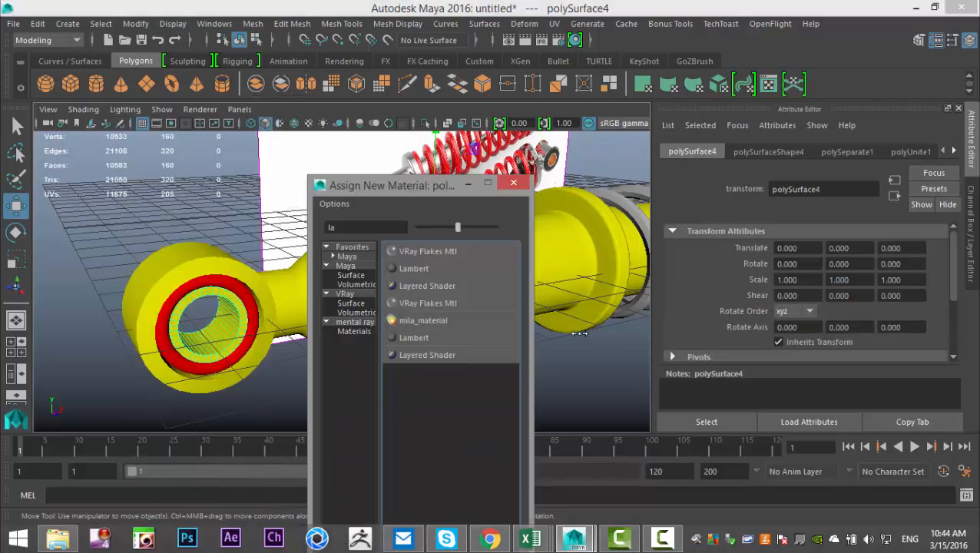
click(414, 269)
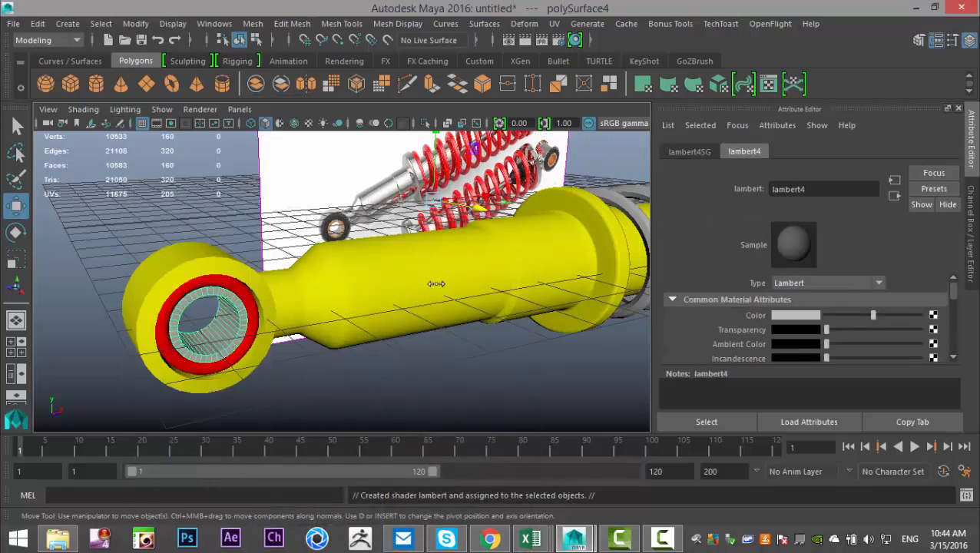
click(797, 314)
click(817, 273)
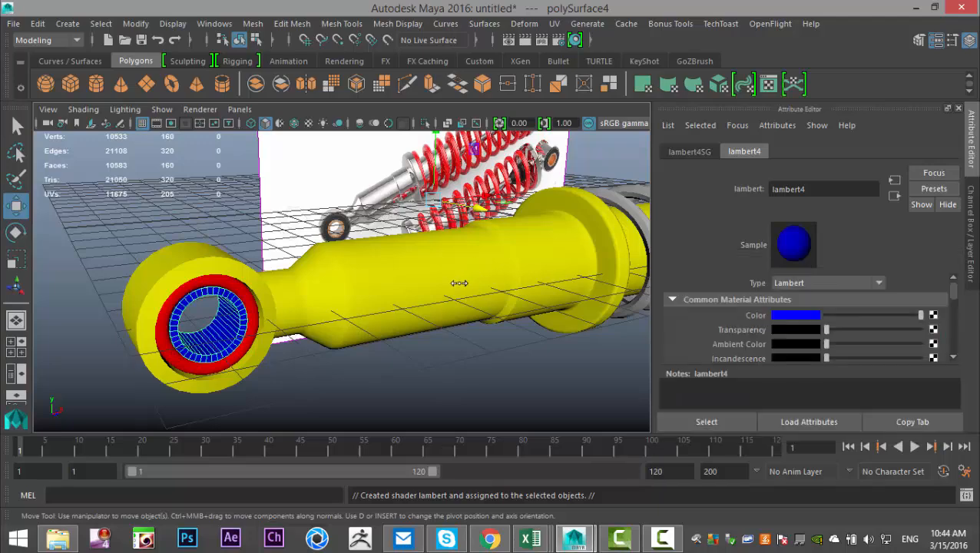
- Separate the rod-side end eye into its individual mesh pieces
scroll(490, 326, down, 3)
alt+middle_drag(413, 353, 127, 375)
alt+drag(482, 348, 507, 374)
alt+middle_drag(508, 374, 127, 407)
alt+right_drag(317, 415, 389, 376)
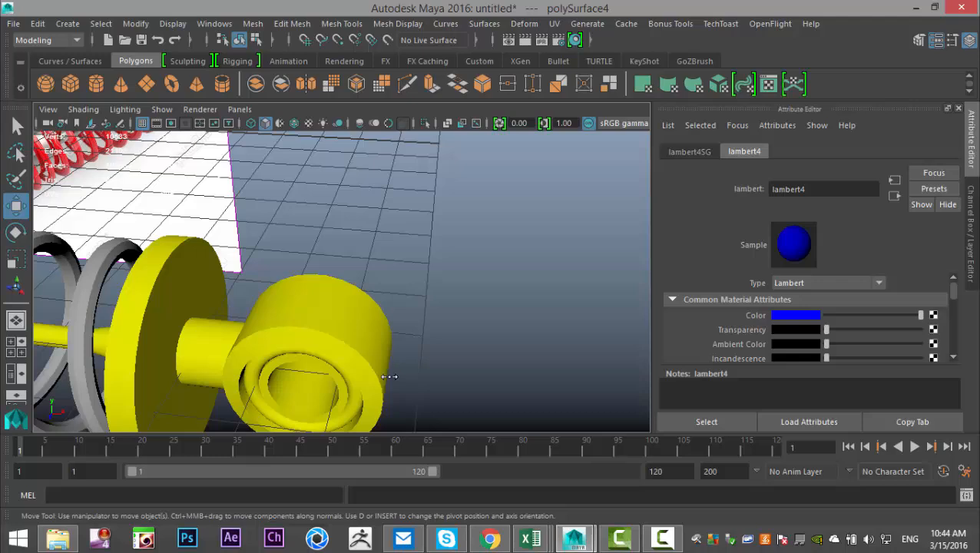
click(265, 357)
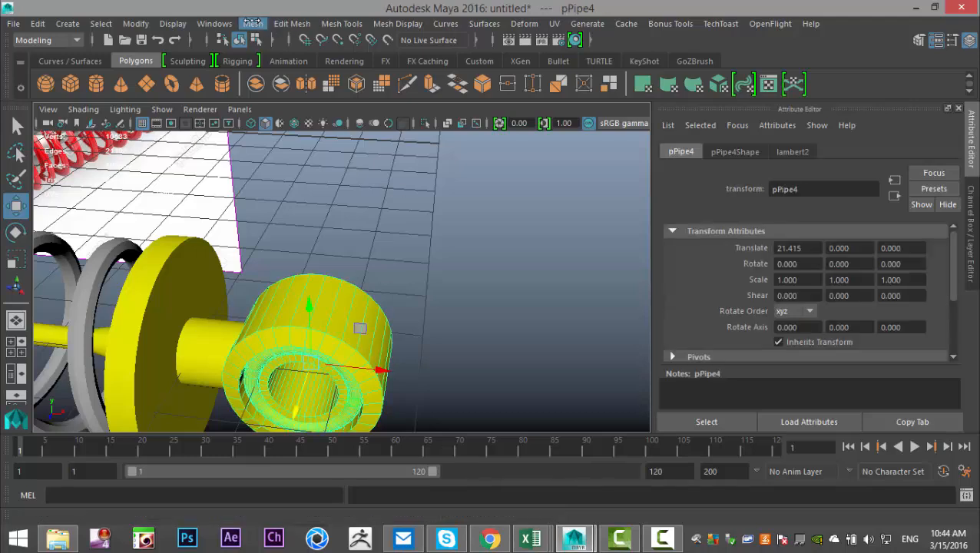
click(253, 23)
click(275, 89)
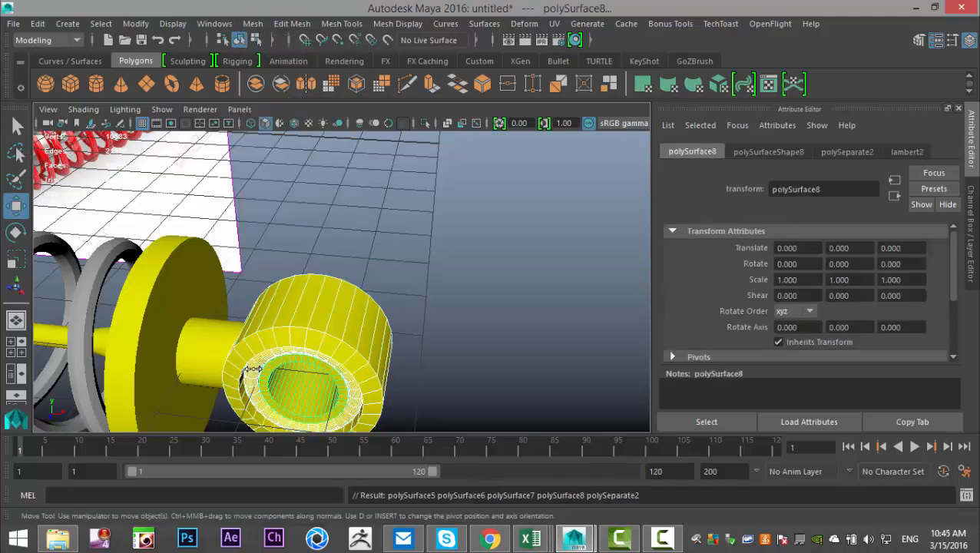
- Assign a new Lambert material to both torus rings of the rod-side eye and color it red
alt+drag(441, 362, 306, 357)
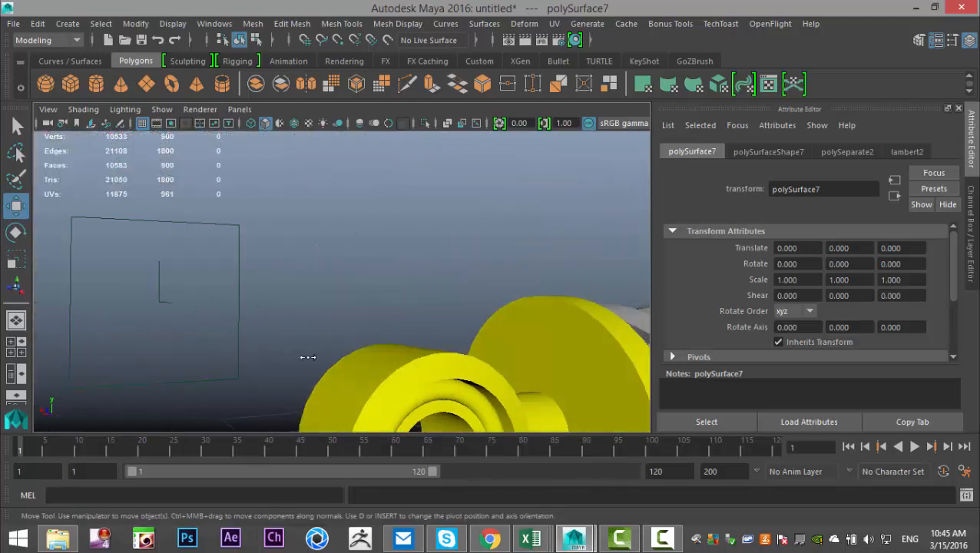
alt+middle_drag(275, 331, 143, 261)
shift+click(291, 292)
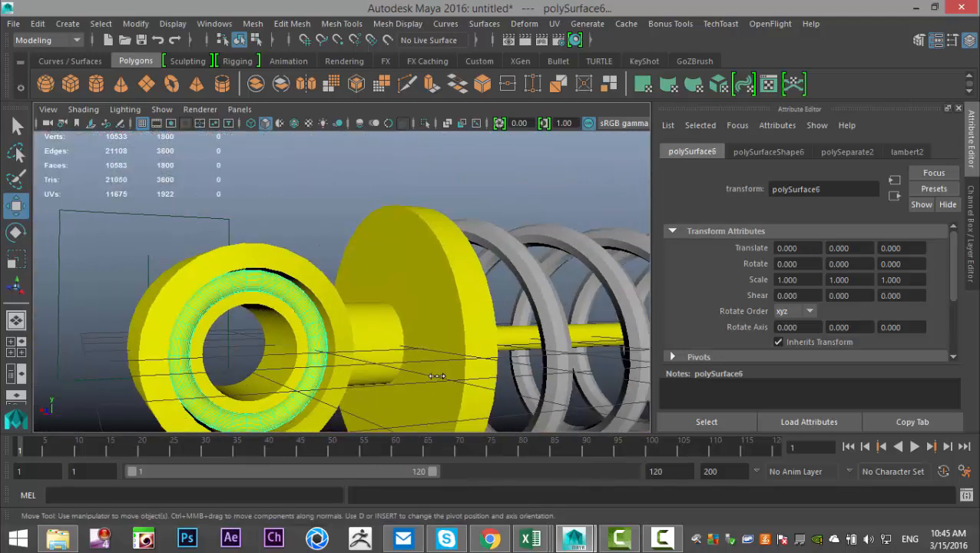
scroll(436, 374, down, 8)
scroll(434, 390, up, 3)
alt+drag(394, 373, 347, 315)
right_drag(319, 315, 323, 473)
click(414, 267)
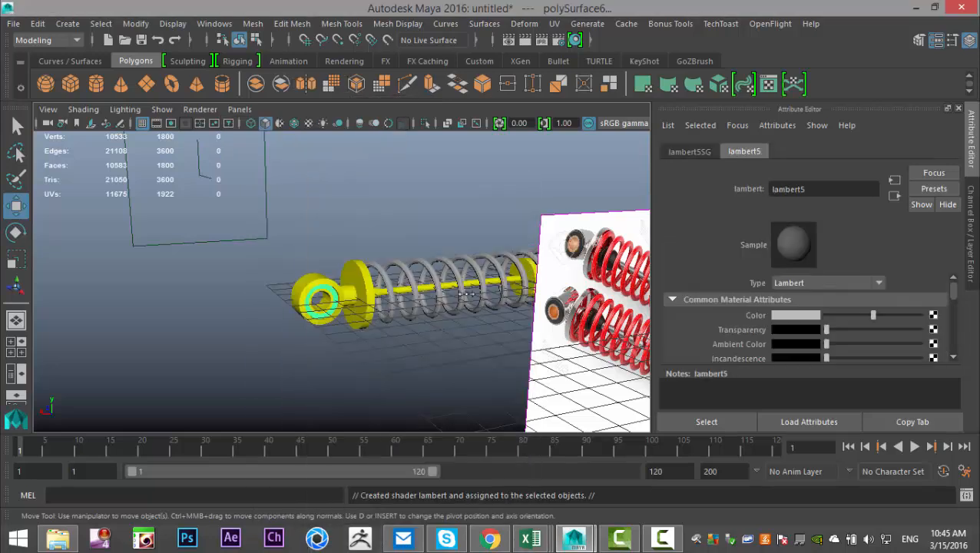
click(789, 315)
click(736, 278)
- Assign a new Lambert material to the inner sleeve of the rod-side eye and color it blue
scroll(355, 335, up, 3)
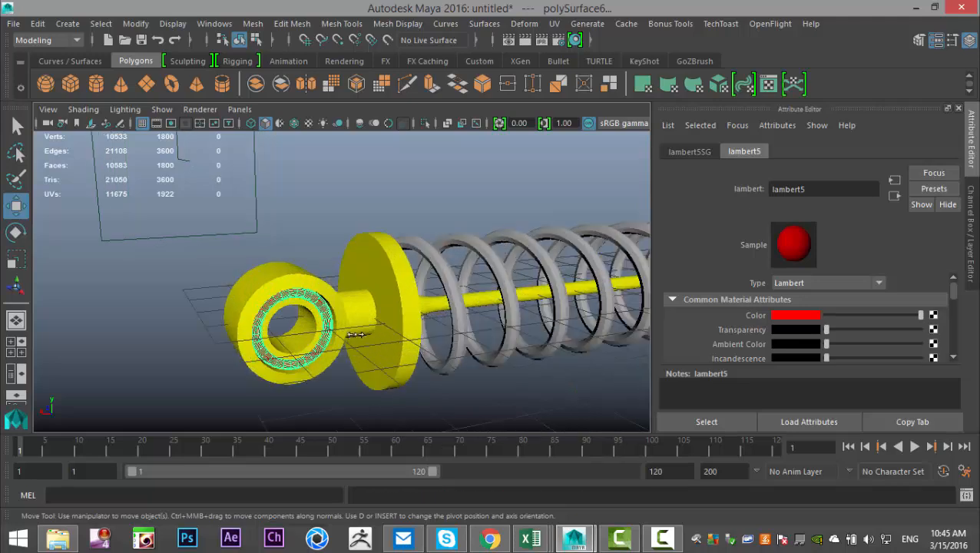
click(305, 347)
right_drag(304, 333, 305, 474)
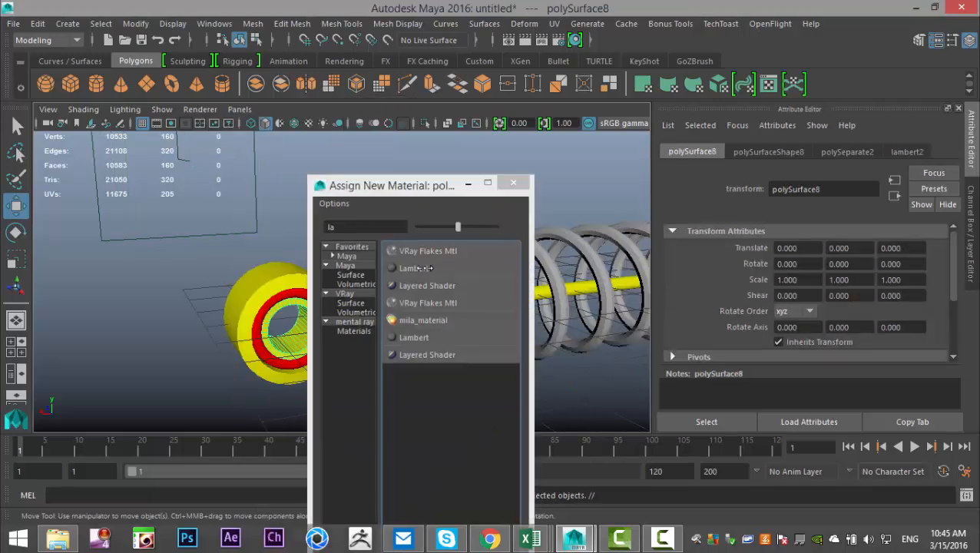
click(416, 268)
click(779, 316)
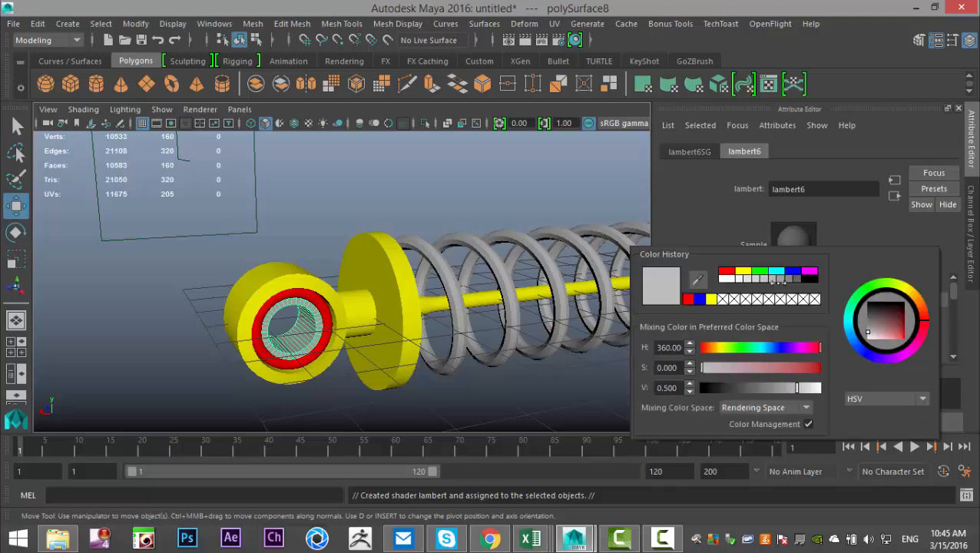
click(792, 271)
- Assign a new Lambert material to the helix coil spring and set its color to green
alt+drag(523, 269, 423, 301)
click(421, 288)
right_drag(418, 289, 417, 476)
click(413, 270)
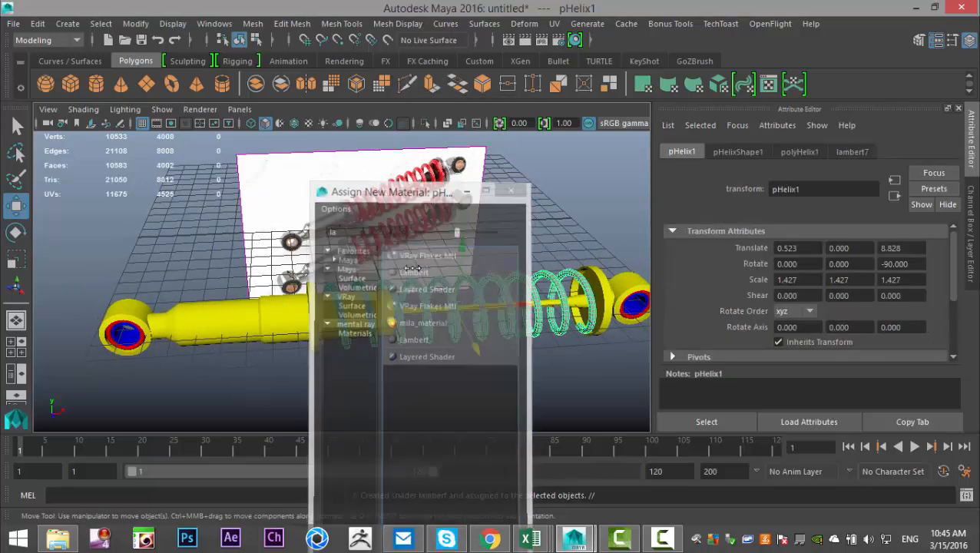
click(787, 314)
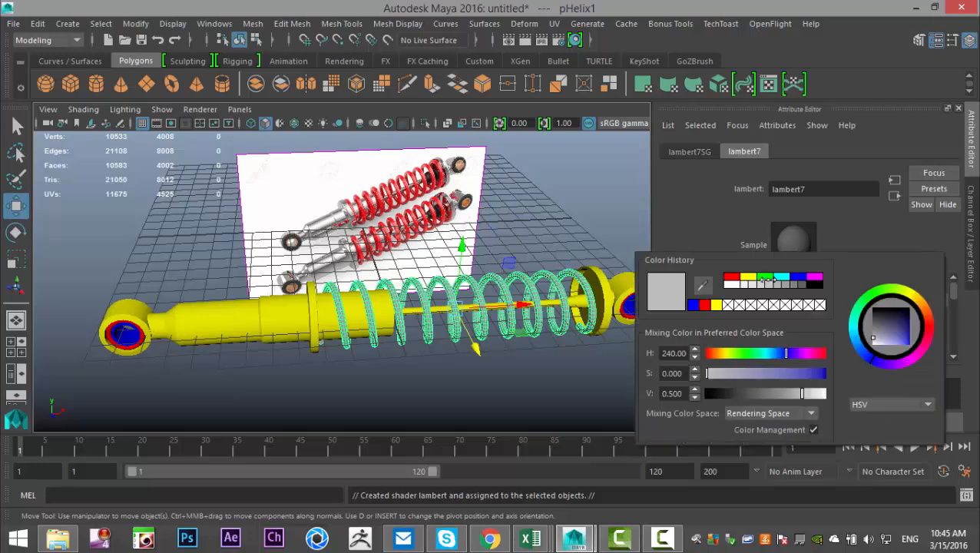
click(764, 276)
- Turn on smooth mesh preview for the coil spring
alt+right_drag(369, 397, 460, 396)
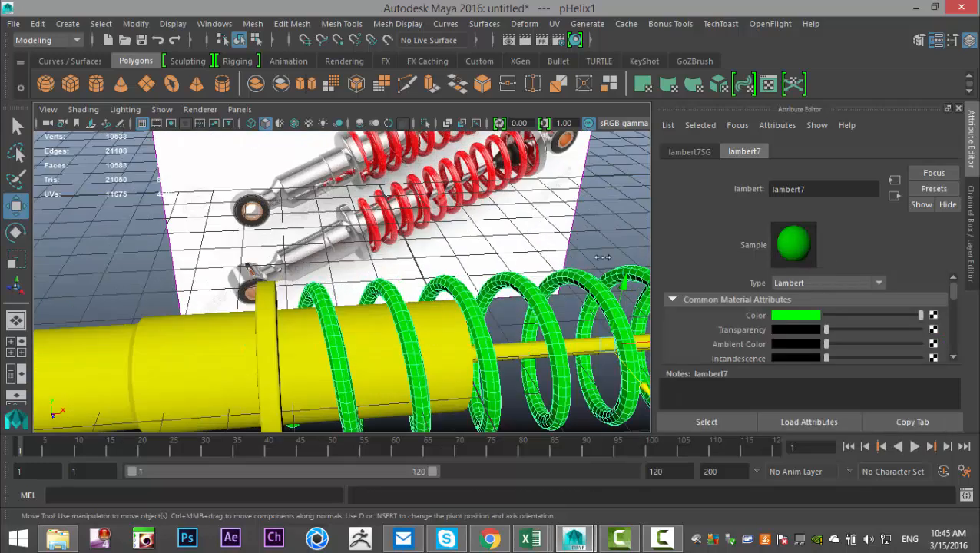
click(621, 213)
alt+middle_drag(591, 229, 386, 241)
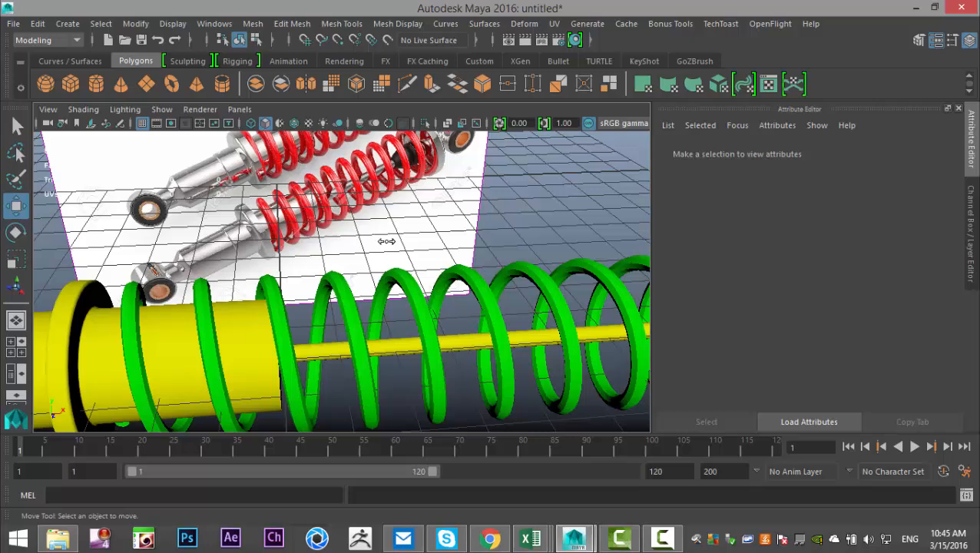
click(416, 312)
key(3)
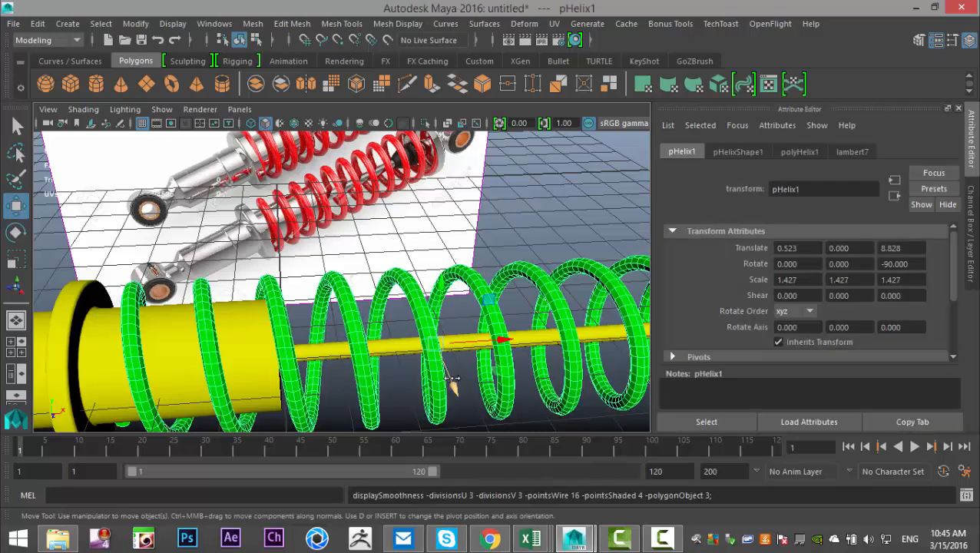
click(561, 186)
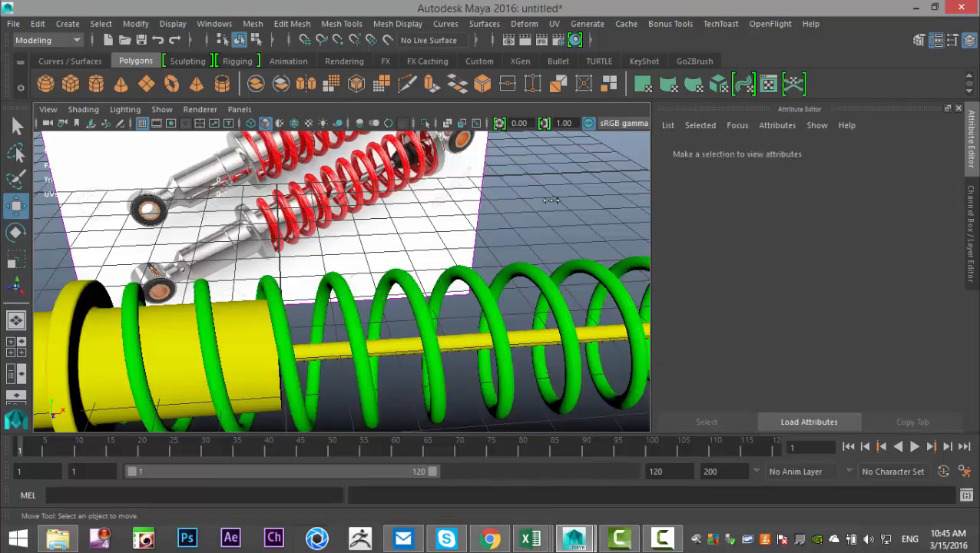
- Apply the Smooth mesh operation to the coil spring
click(422, 311)
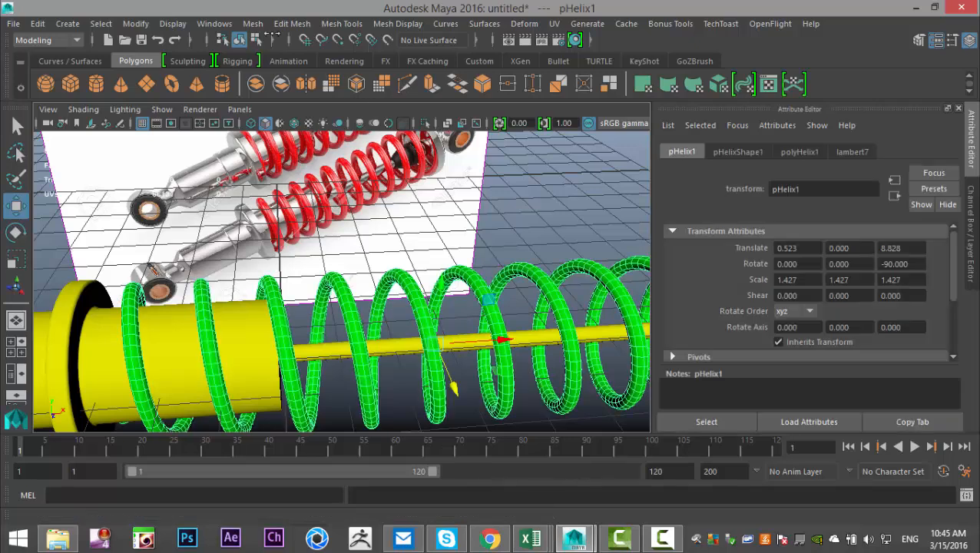
click(253, 23)
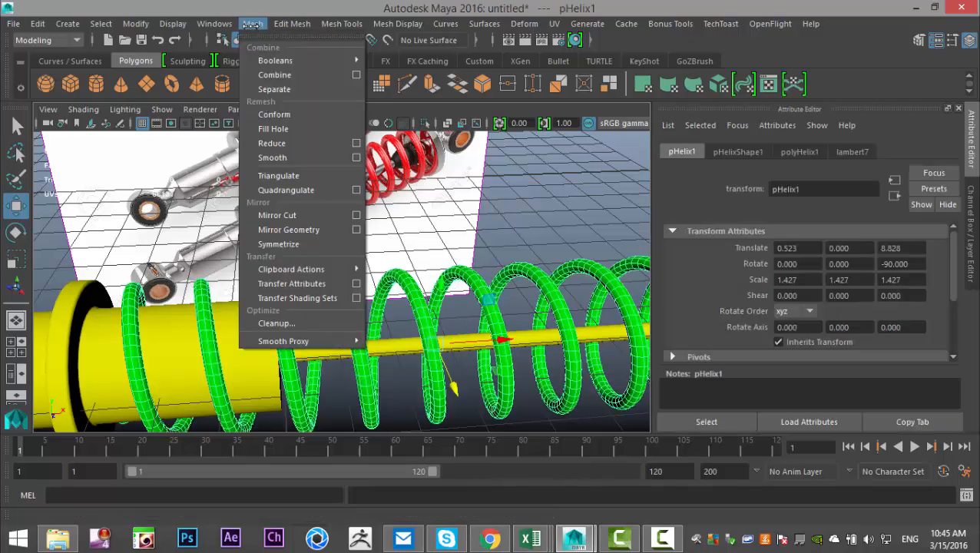
click(272, 156)
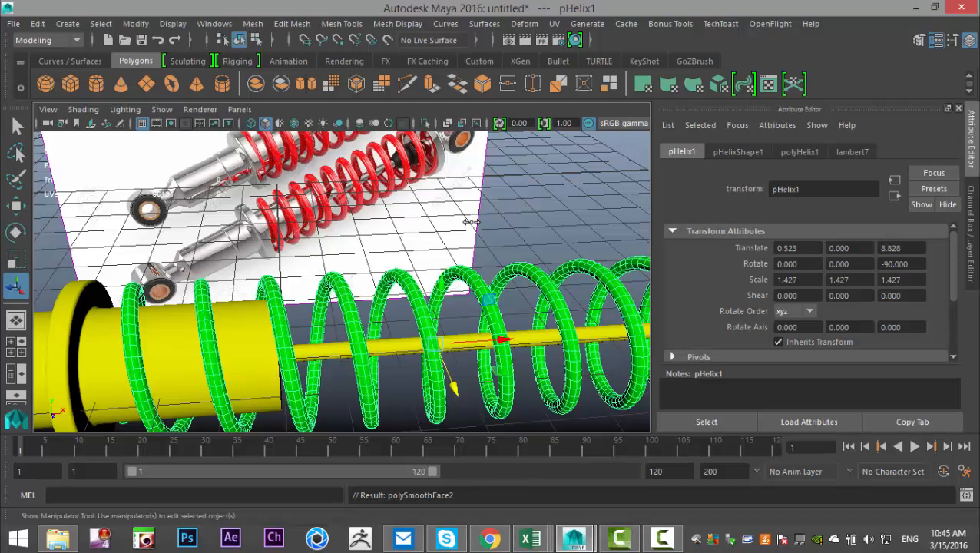
click(515, 227)
- Select the ring of faces around the rod's flared end in face mode and grow the selection twice
alt+right_drag(513, 225, 494, 285)
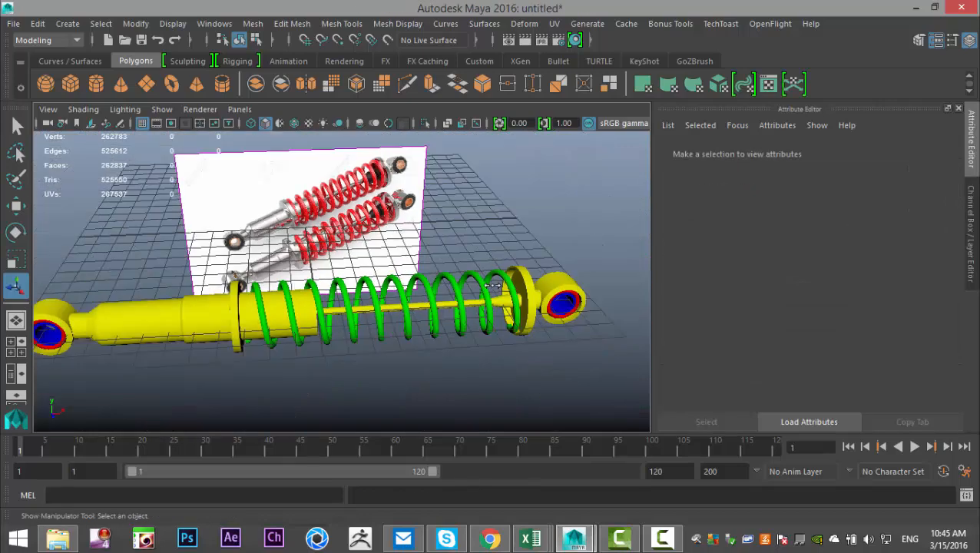
scroll(470, 327, up, 3)
alt+right_drag(432, 352, 255, 358)
alt+middle_drag(280, 360, 122, 387)
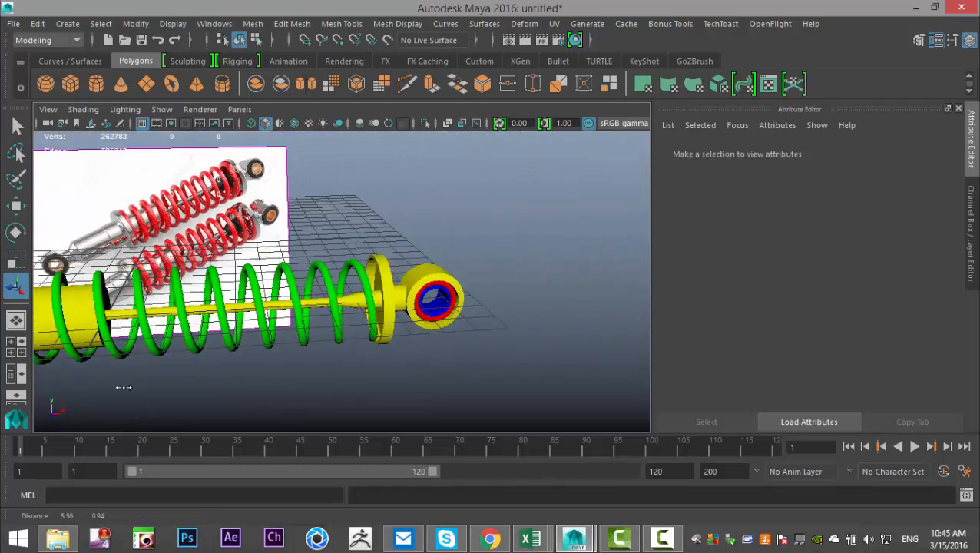
scroll(449, 425, up, 7)
alt+middle_drag(444, 414, 416, 285)
click(420, 316)
scroll(420, 318, up, 4)
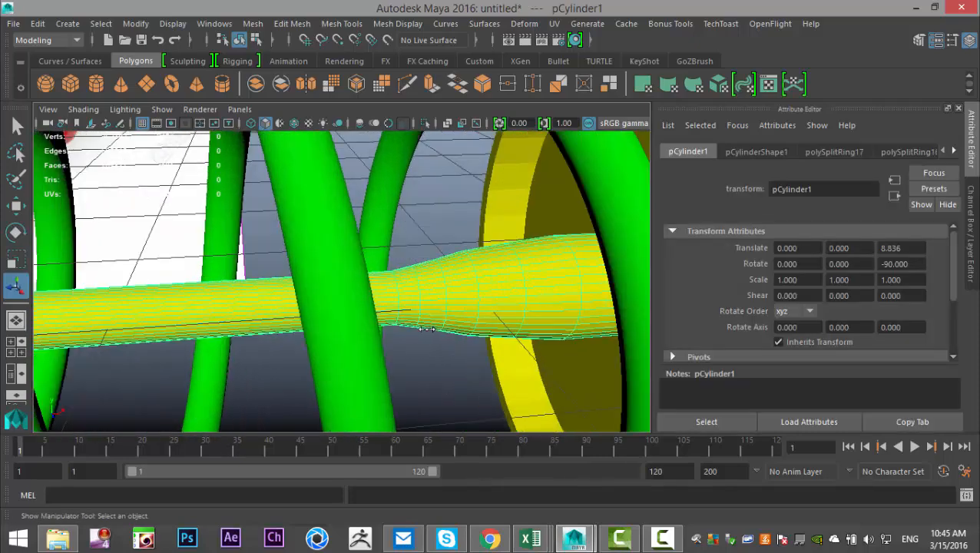
right_click(457, 297)
right_drag(457, 296, 458, 164)
click(458, 302)
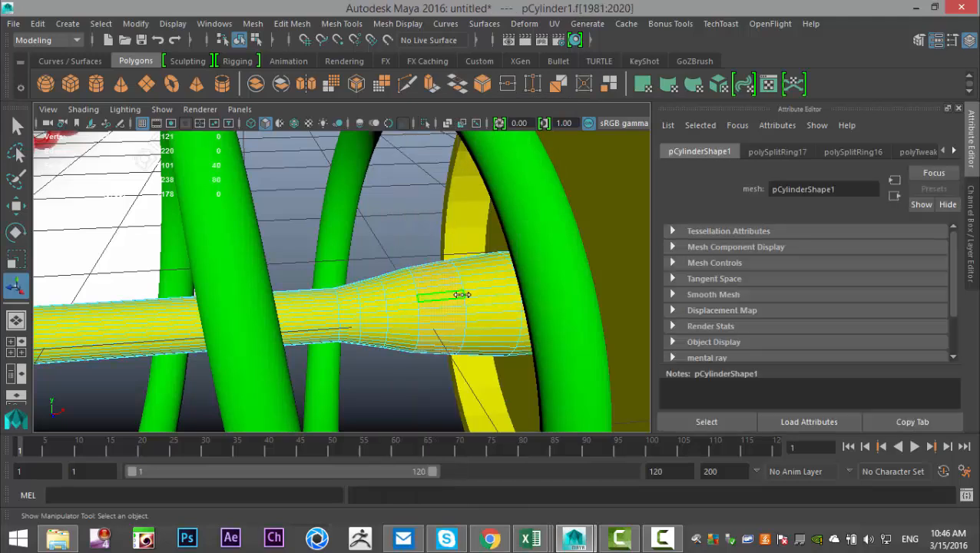
key(shift+period)
key(shift+period)
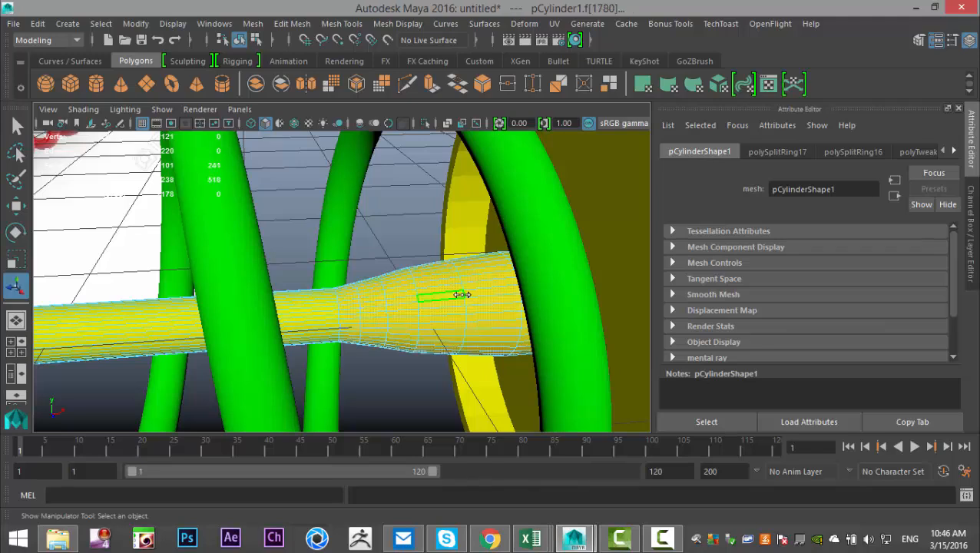
- Assign a new Lambert material to the selected faces of the rod's flared end and set its color to cyan
right_click(384, 302)
click(380, 478)
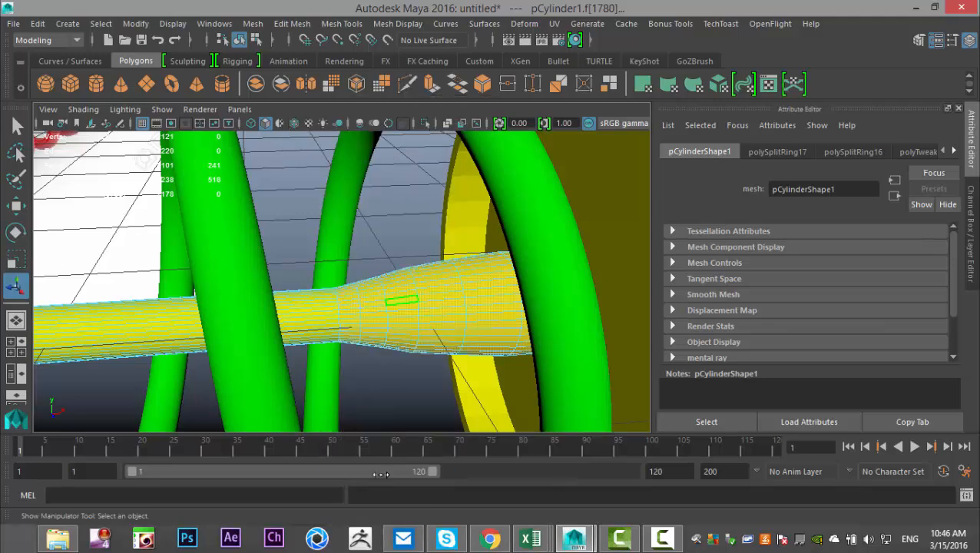
click(413, 268)
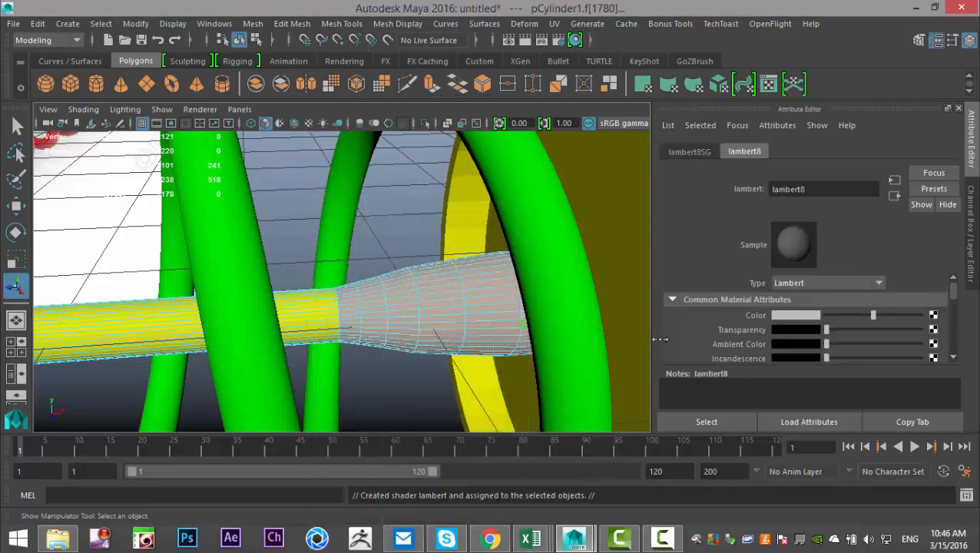
click(794, 315)
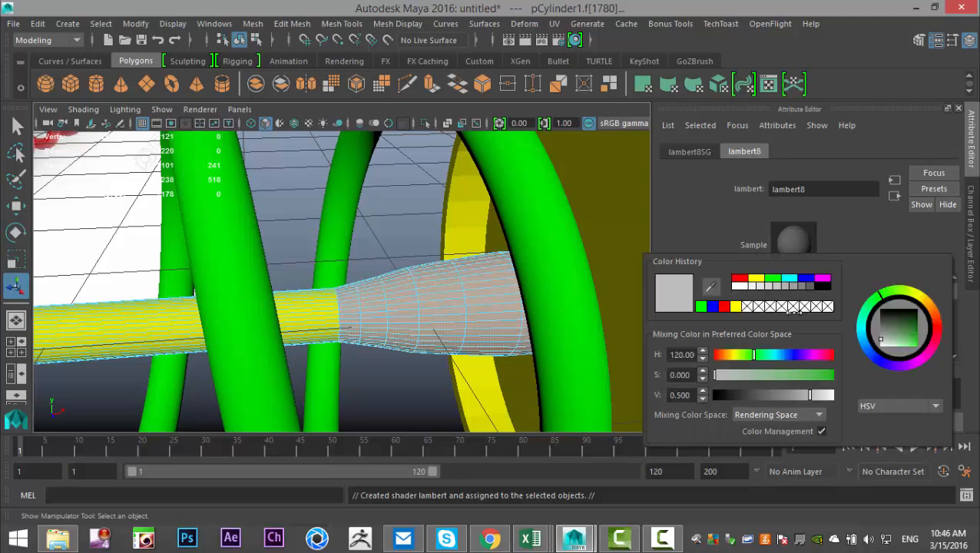
click(787, 276)
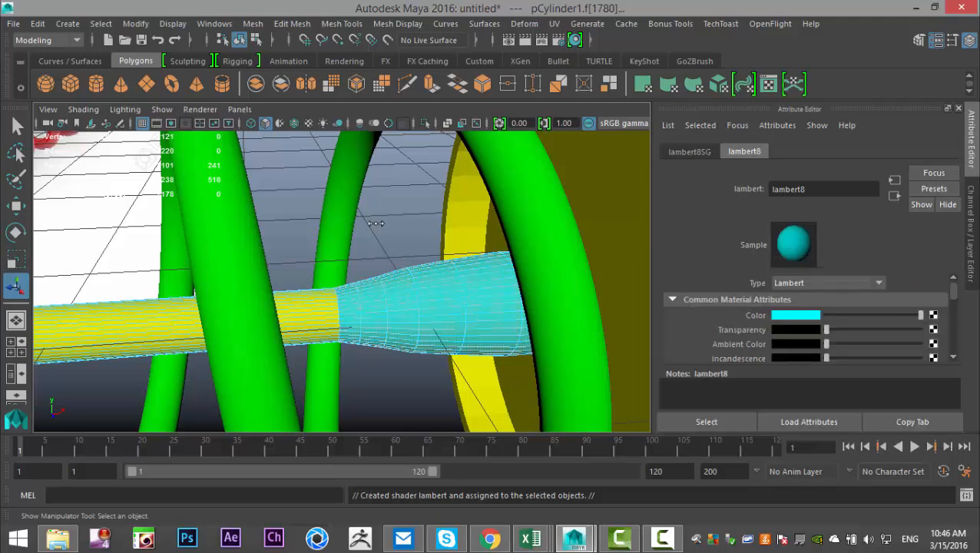
- Select all parts of the shock absorber in object mode and delete their construction history
scroll(376, 244, down, 10)
scroll(402, 257, down, 5)
alt+drag(433, 254, 381, 323)
alt+middle_drag(364, 332, 548, 368)
scroll(392, 345, down, 5)
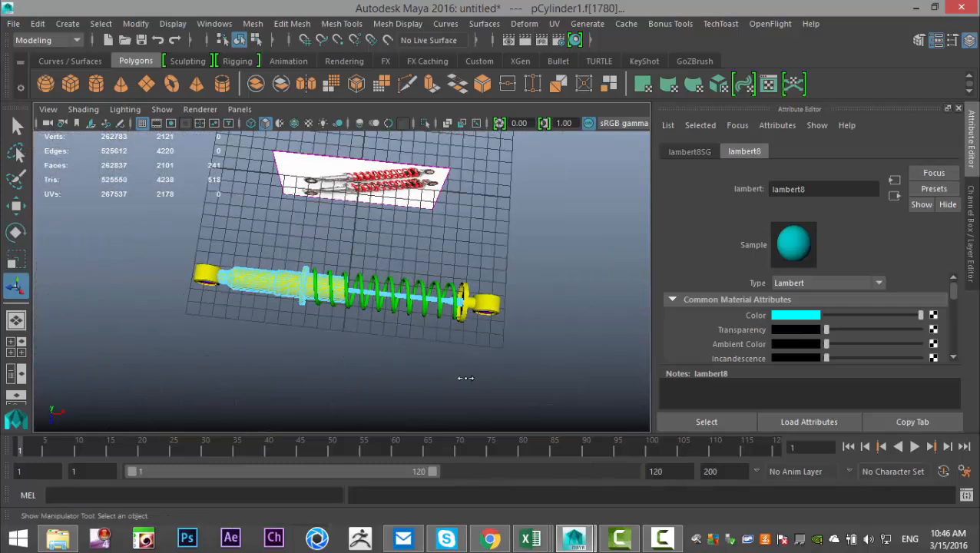
drag(171, 236, 549, 381)
right_drag(338, 158, 378, 100)
click(298, 288)
drag(183, 246, 450, 334)
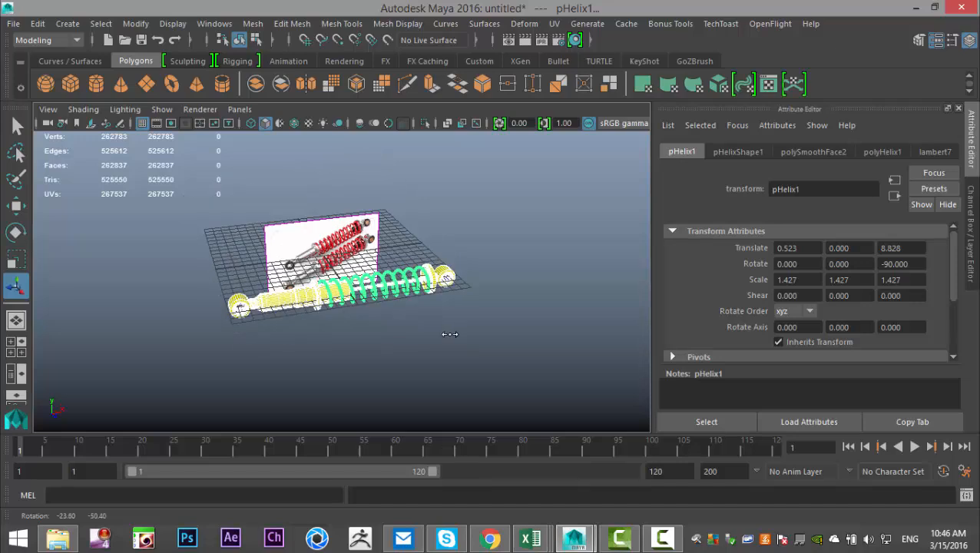
click(37, 24)
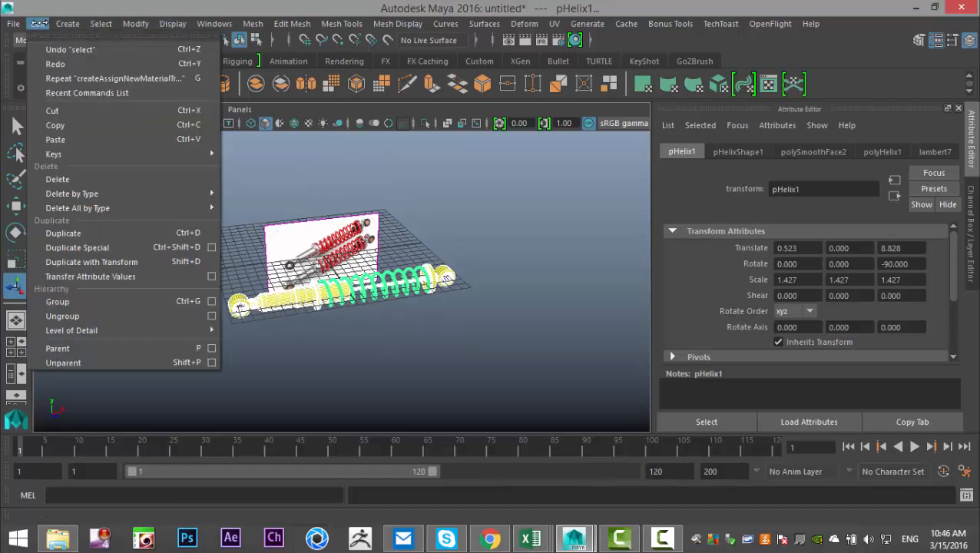
mouse_move(125, 199)
click(261, 205)
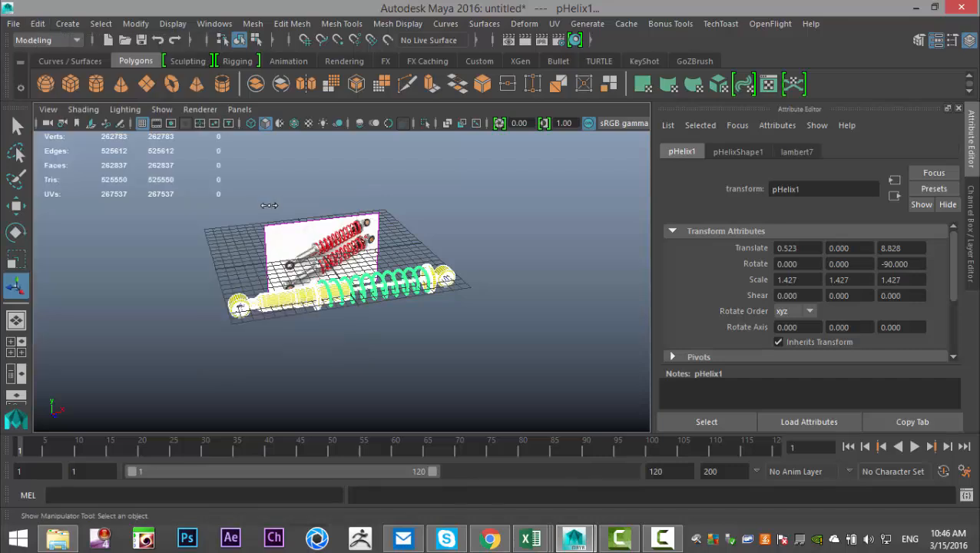
- Freeze the transformations of all selected shock absorber parts
click(127, 23)
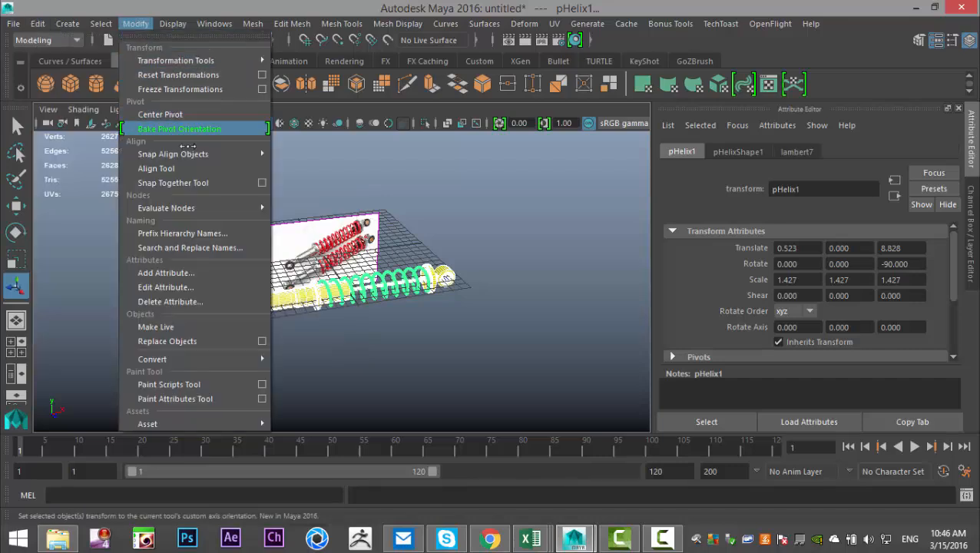
click(211, 89)
scroll(292, 255, up, 3)
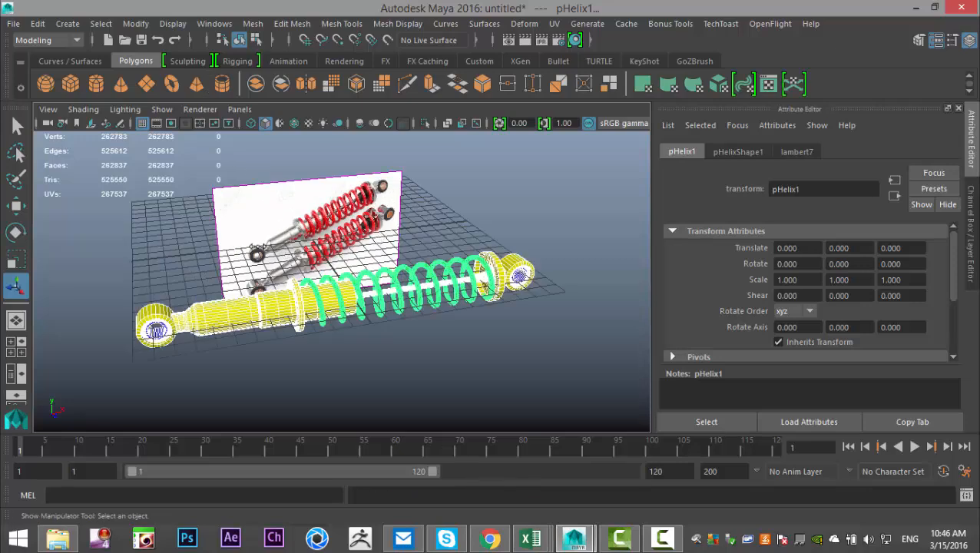
- Export the selected shock absorber parts to the Desktop as an FBX file named CoilsFBX
click(13, 23)
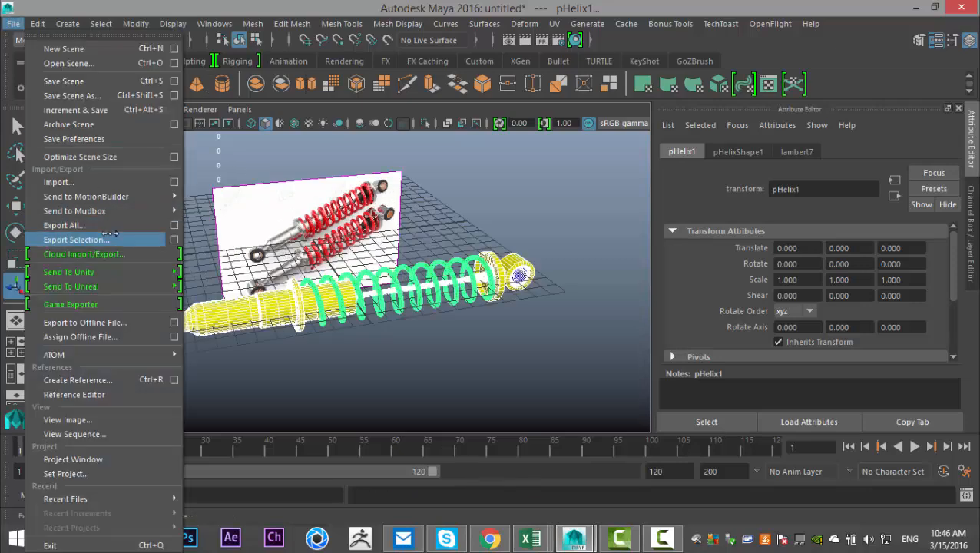
click(77, 238)
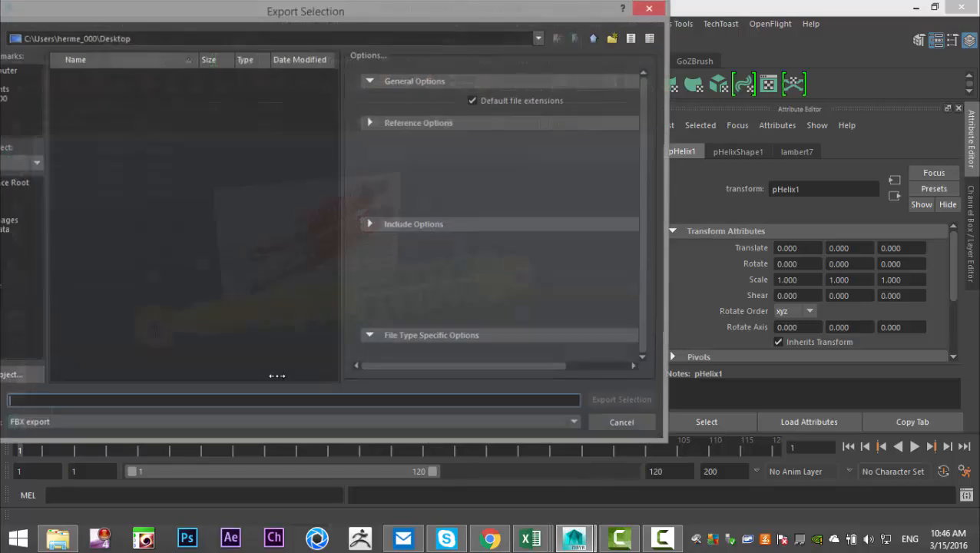
drag(137, 7, 323, 6)
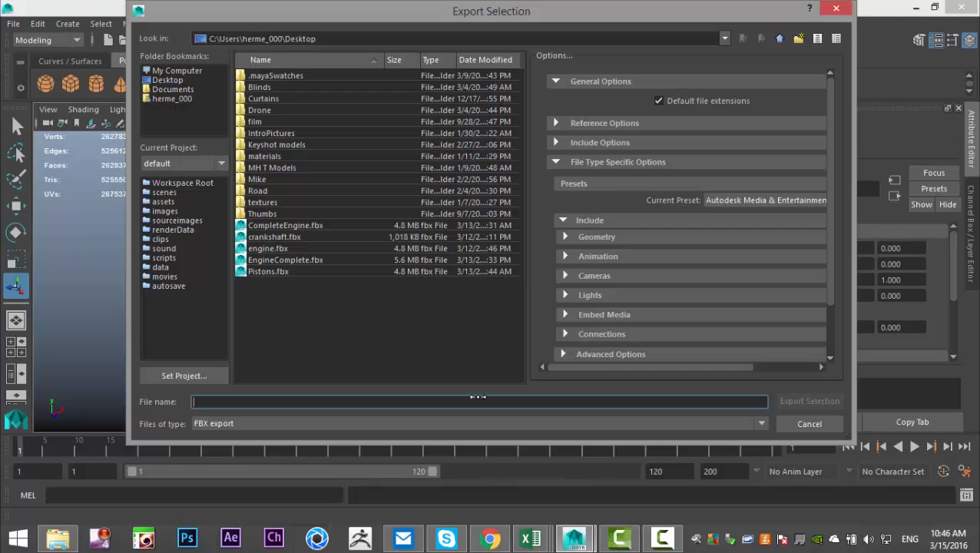
text(CoilsFBX)
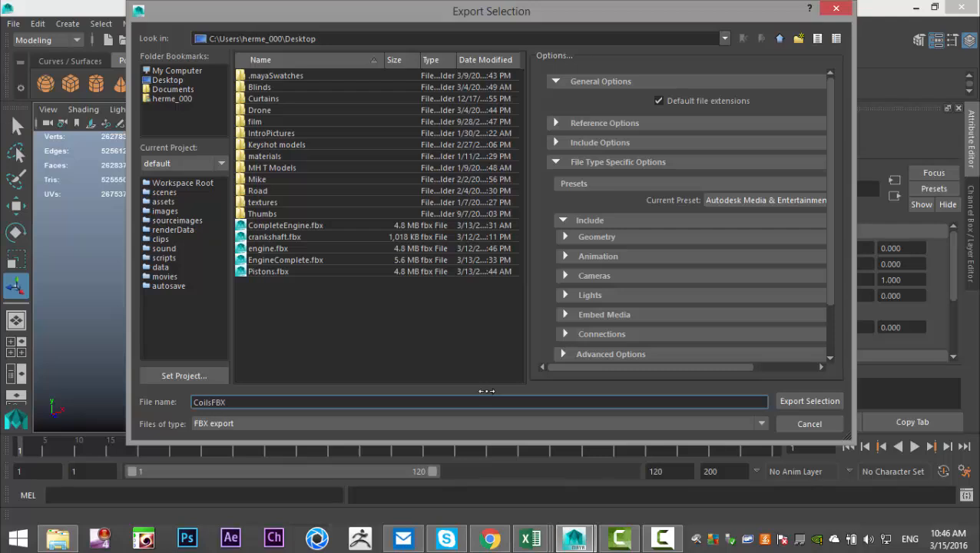
click(809, 401)
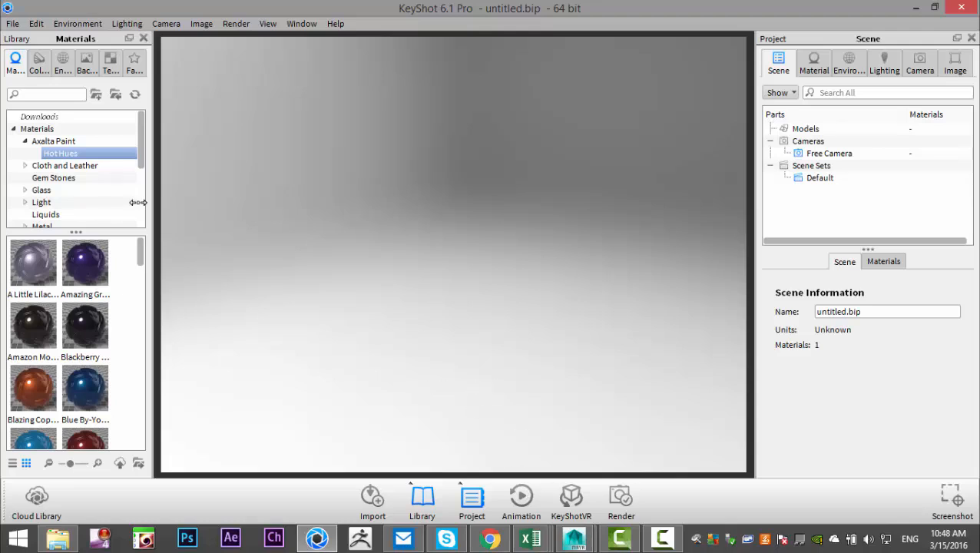
- Switch to KeyShot and import the CoilsFBX file with centered geometry, snap to ground and Y up orientation
click(12, 23)
click(35, 54)
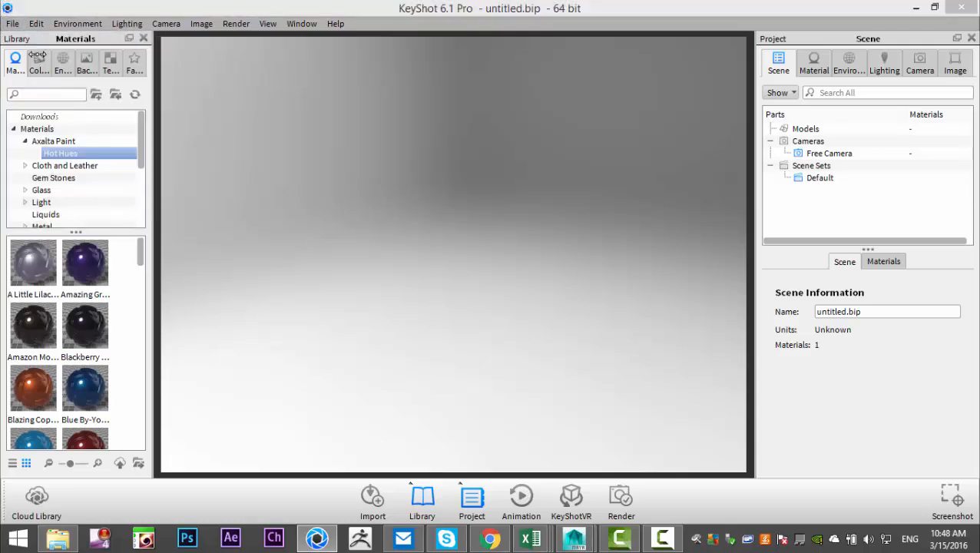
scroll(464, 158, down, 3)
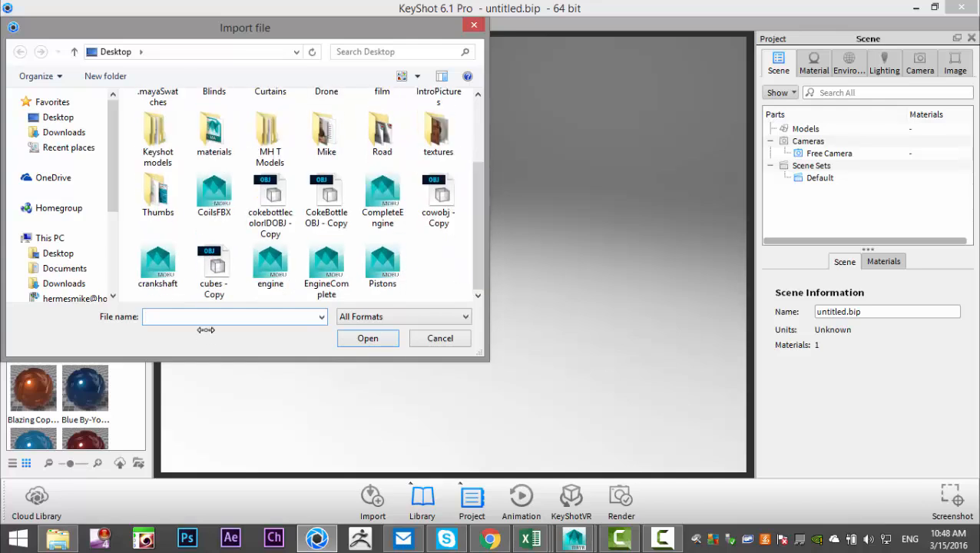
click(213, 194)
click(372, 338)
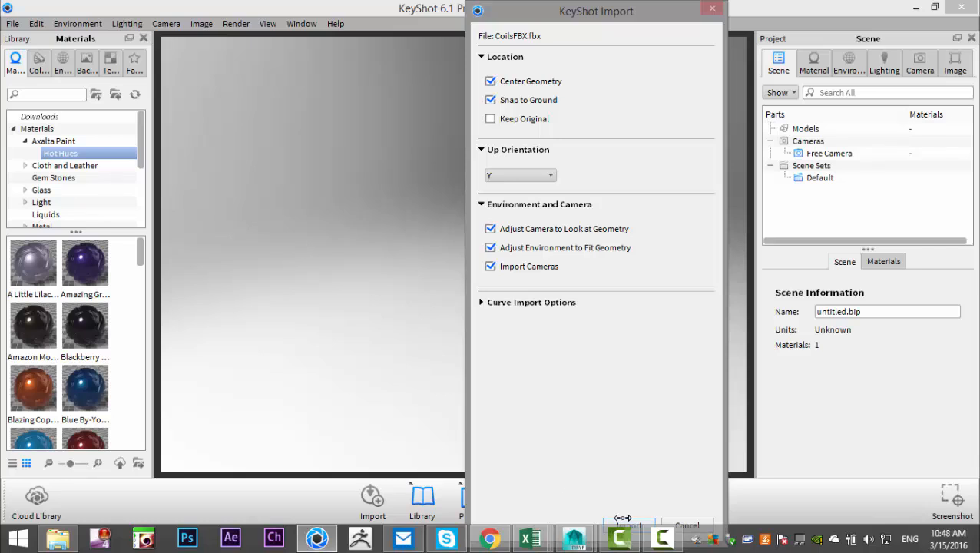
click(622, 520)
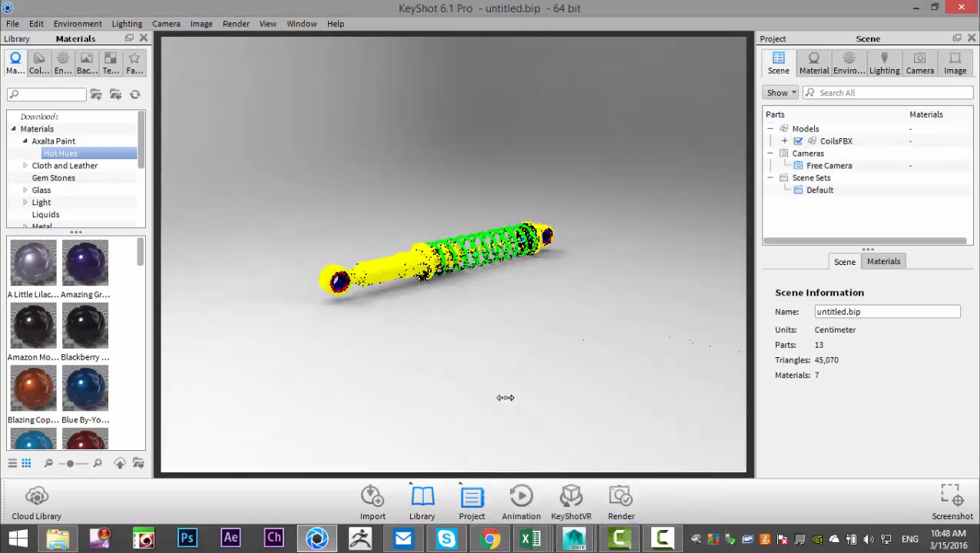
- Apply the grey brushed anodized metal material to the yellow body of the shock absorber
scroll(486, 393, down, 3)
scroll(514, 381, up, 9)
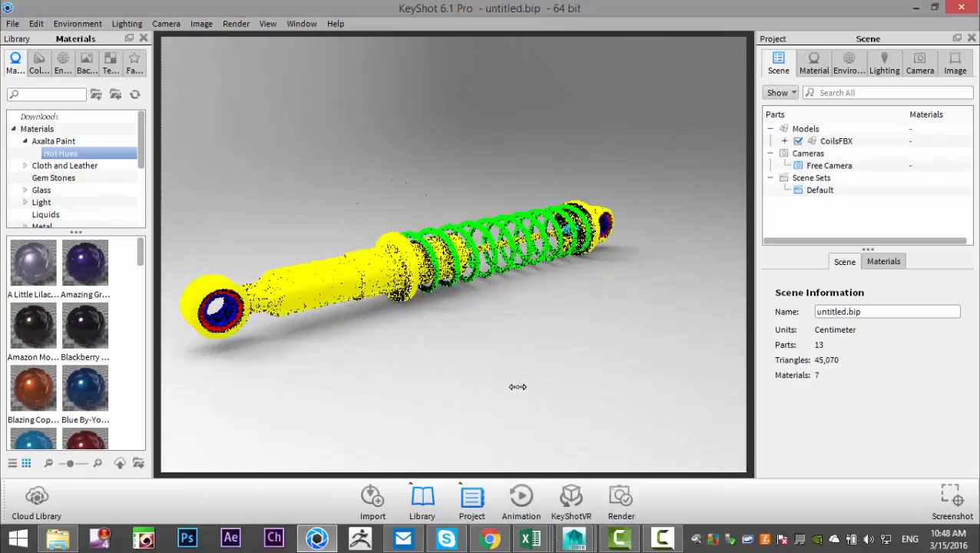
scroll(518, 386, up, 6)
middle_drag(368, 430, 614, 372)
middle_drag(341, 359, 456, 412)
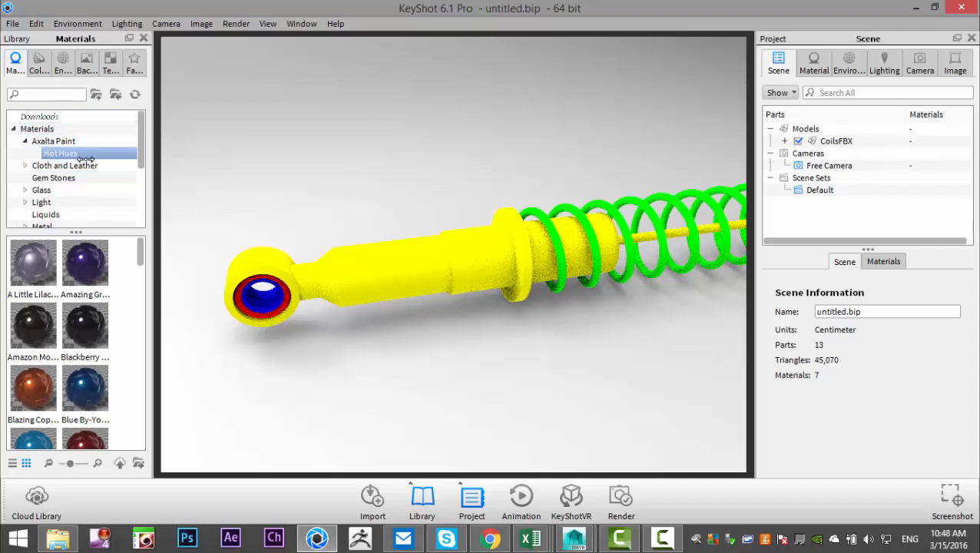
scroll(77, 158, down, 3)
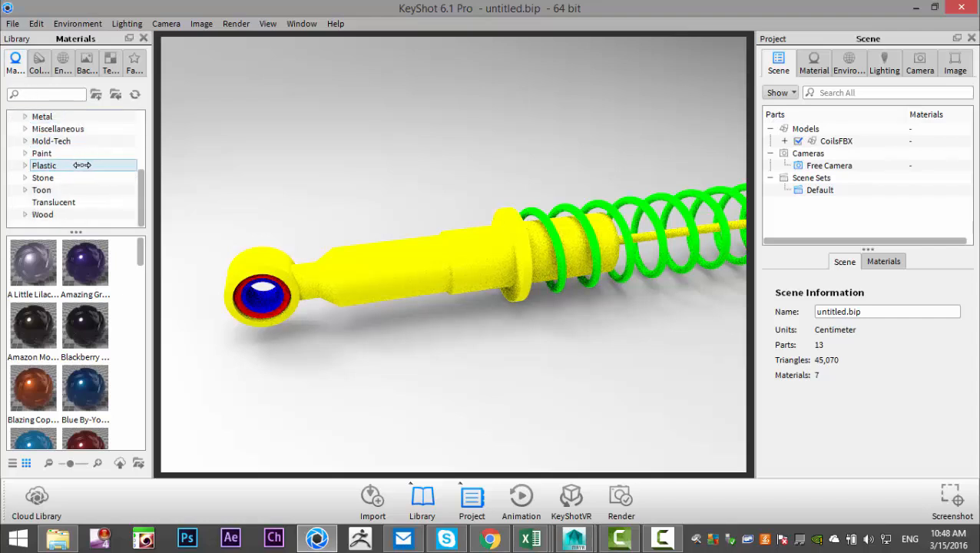
click(25, 116)
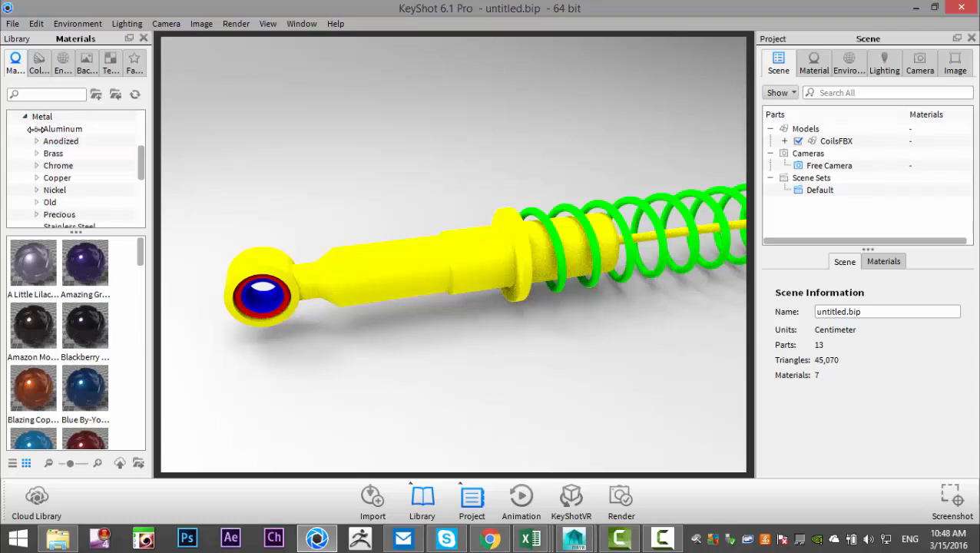
click(32, 129)
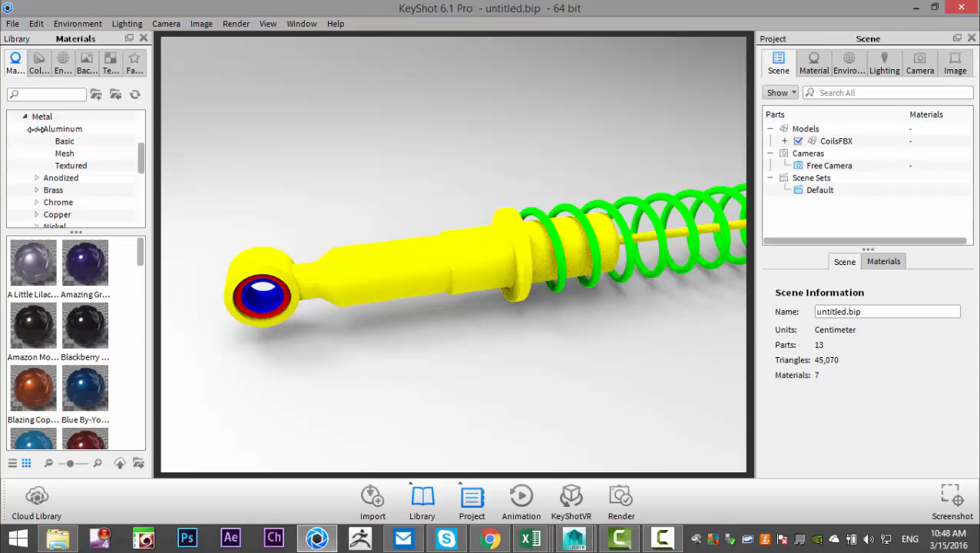
click(36, 178)
click(63, 190)
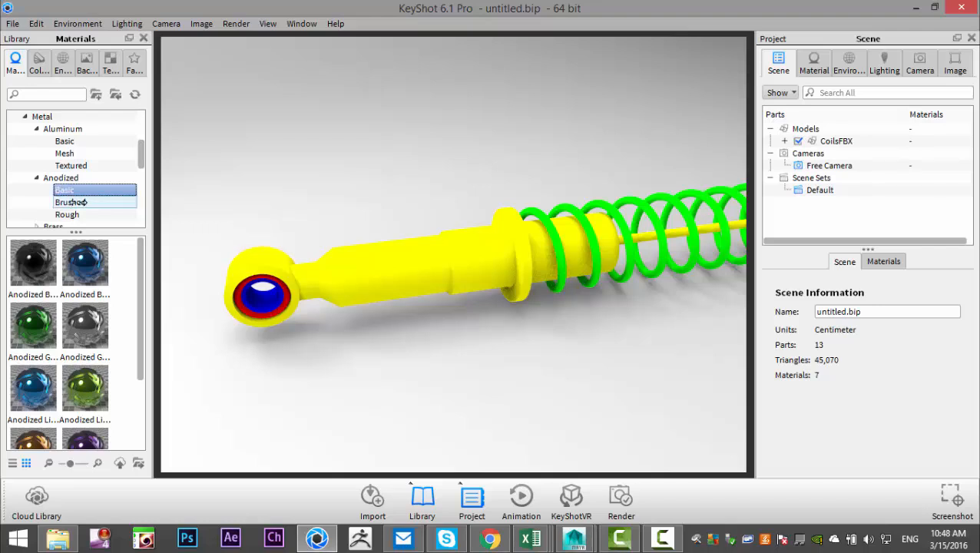
click(81, 202)
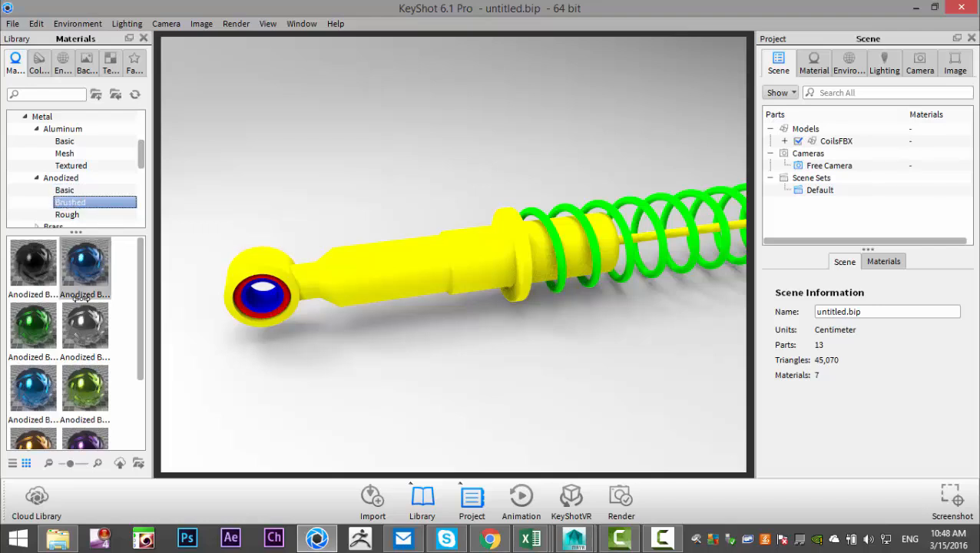
drag(85, 327, 361, 279)
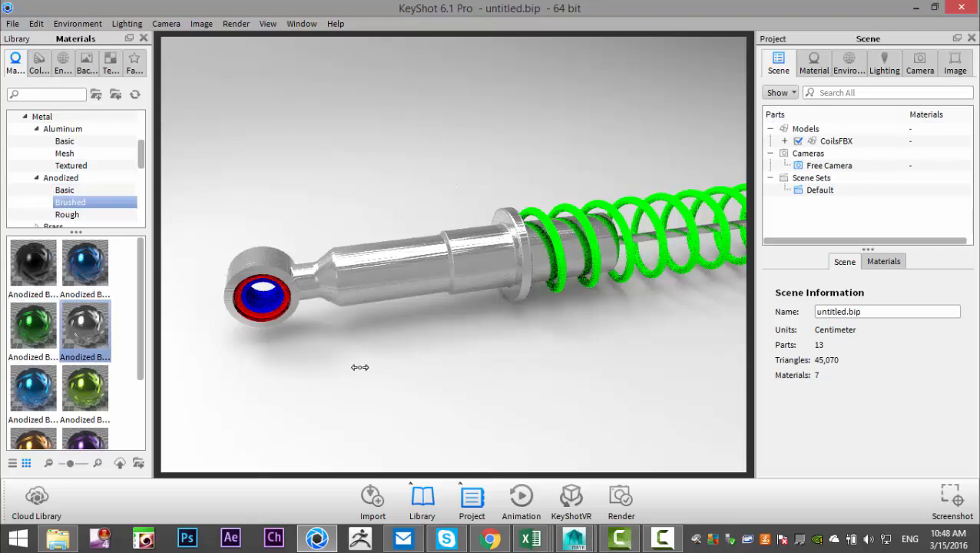
- Apply the basic polished chrome material to the metal body of the shock absorber
drag(369, 370, 492, 326)
drag(369, 368, 488, 355)
scroll(60, 153, up, 2)
scroll(60, 154, down, 2)
scroll(60, 154, down, 2)
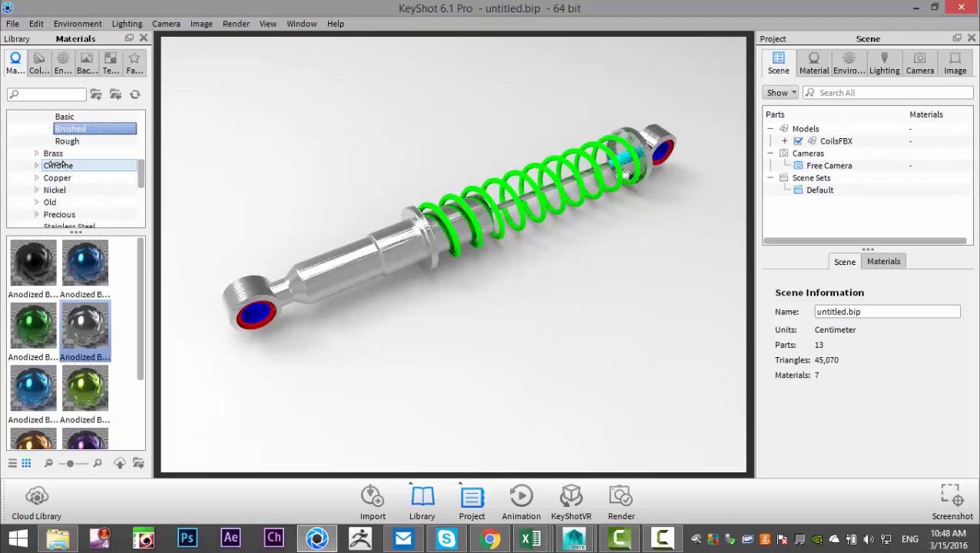
click(36, 166)
click(65, 178)
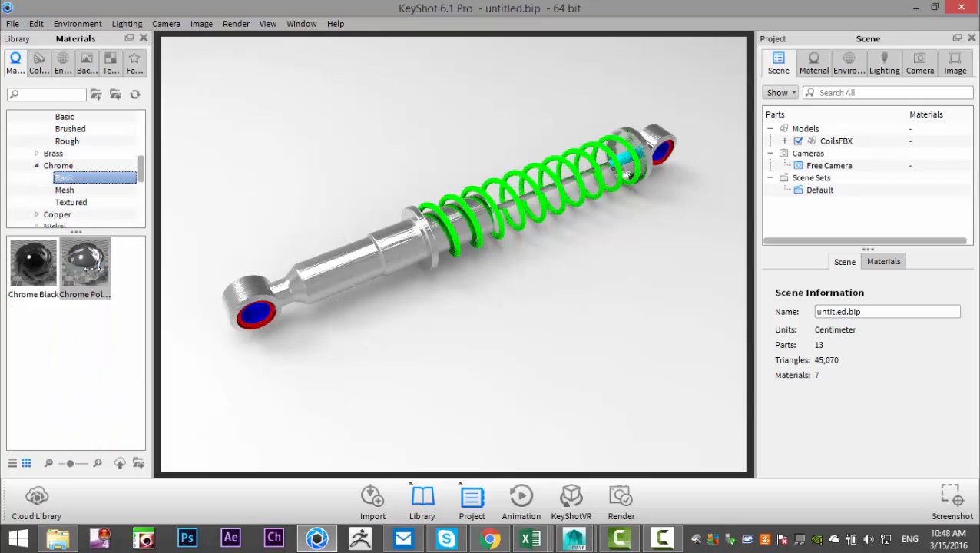
drag(86, 265, 343, 284)
- Light the scene with the Overhead environment from the Studio Panels collection
scroll(339, 347, up, 5)
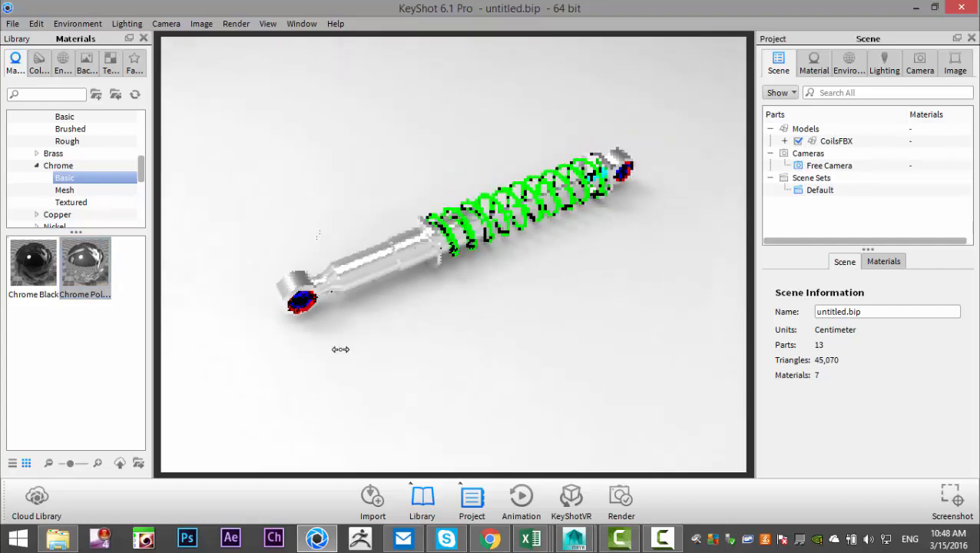
scroll(341, 351, up, 2)
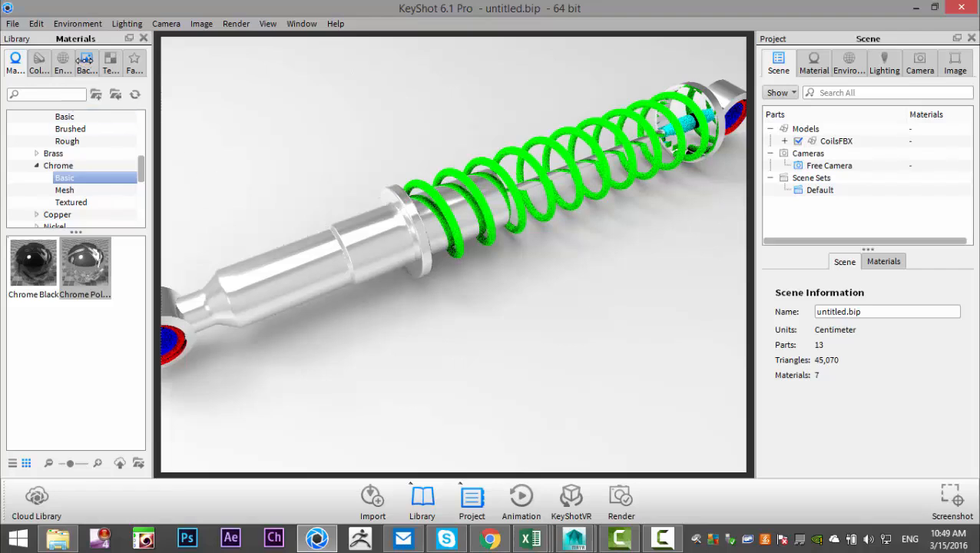
click(84, 59)
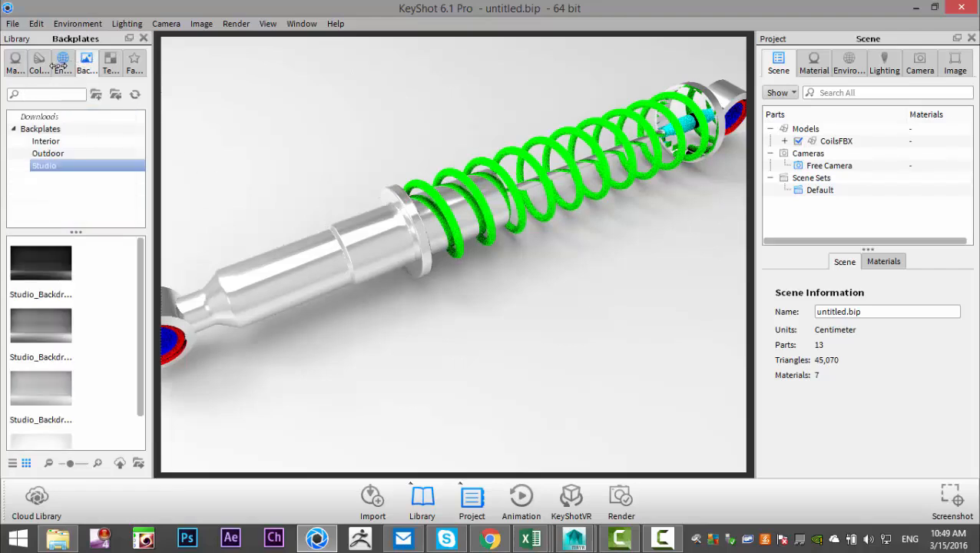
click(62, 61)
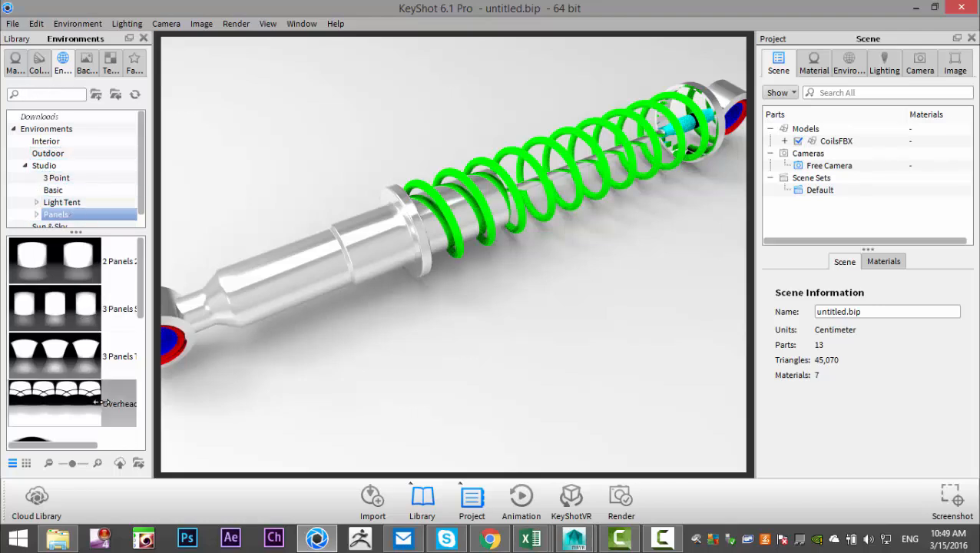
drag(63, 392, 309, 394)
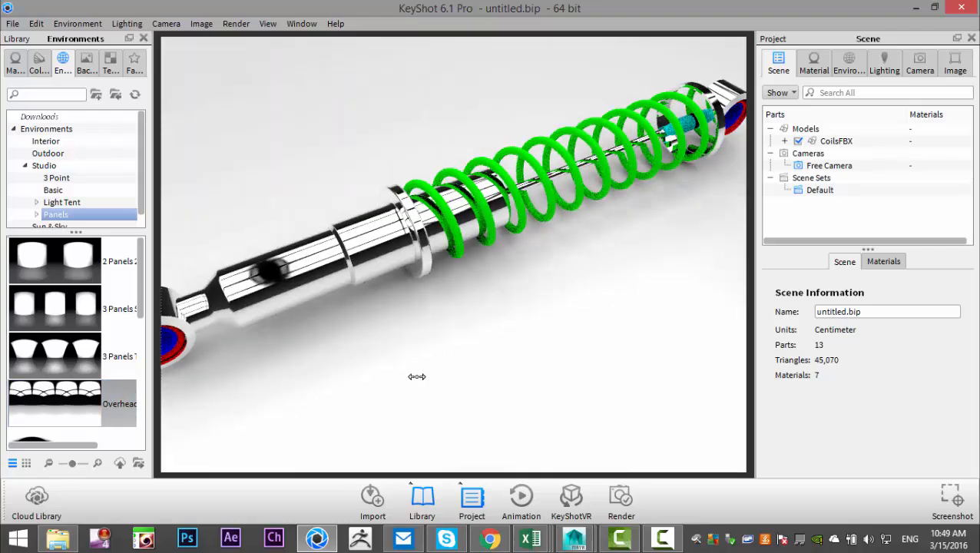
drag(347, 340, 262, 356)
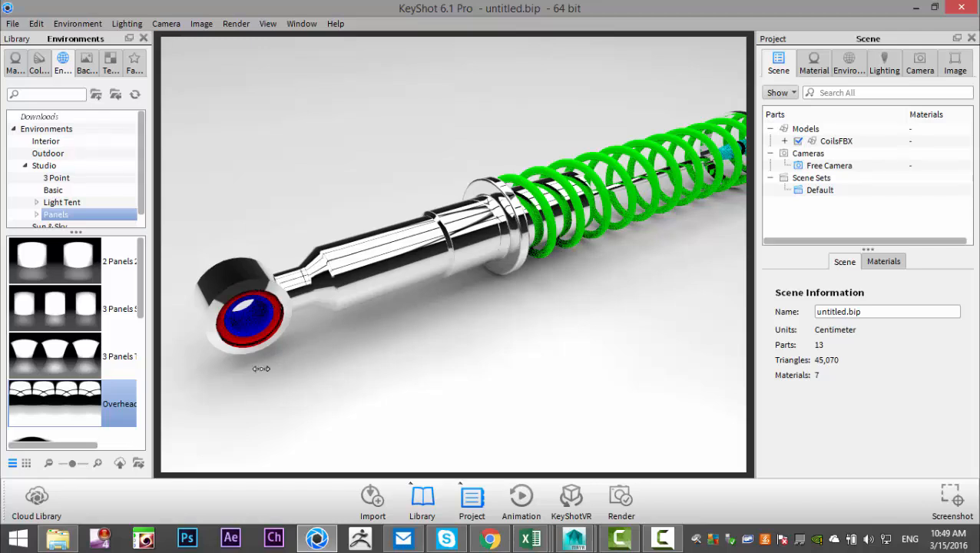
- Apply the Tire material from the soft plastic rubber collection to the red rings in both end eyes of the shock absorber
scroll(79, 152, down, 1)
scroll(79, 152, up, 1)
click(15, 62)
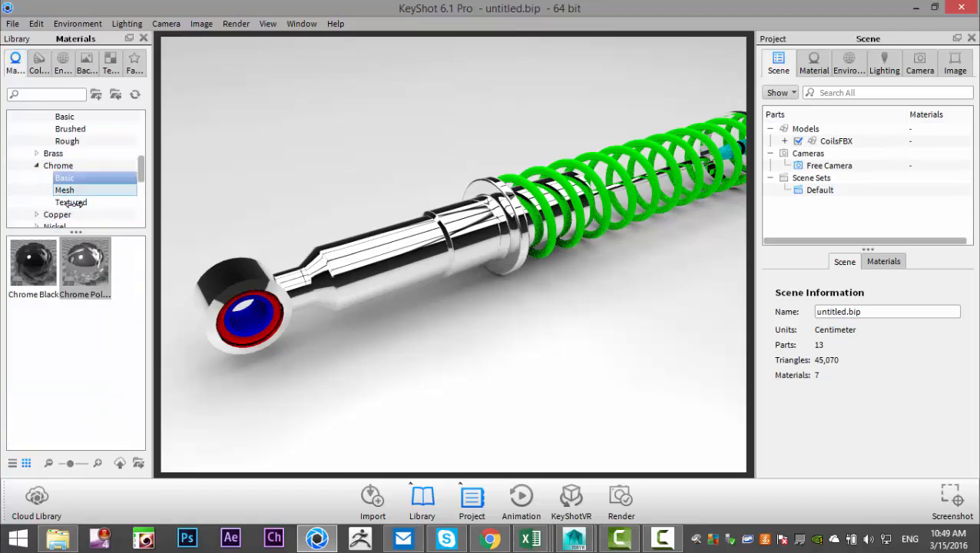
scroll(87, 178, down, 3)
scroll(87, 177, down, 9)
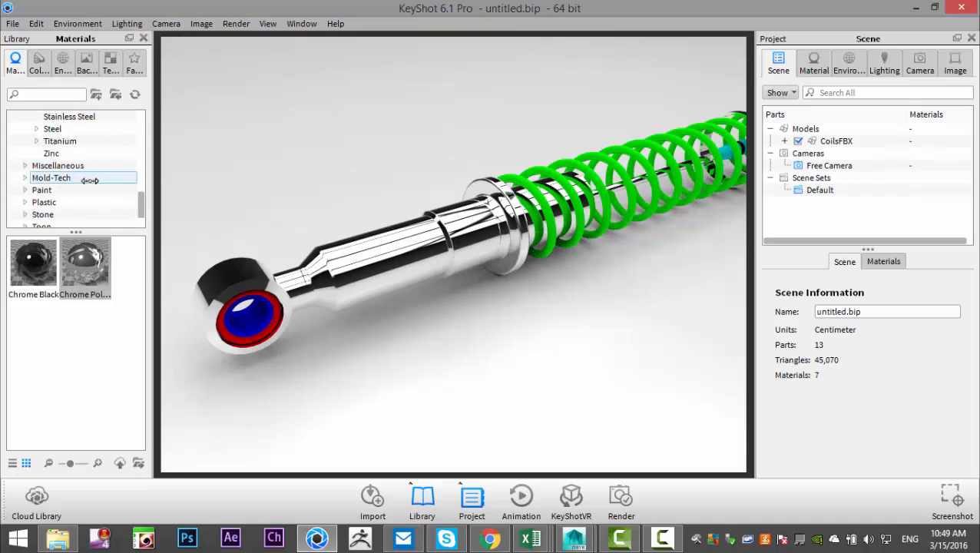
scroll(90, 179, down, 1)
click(25, 165)
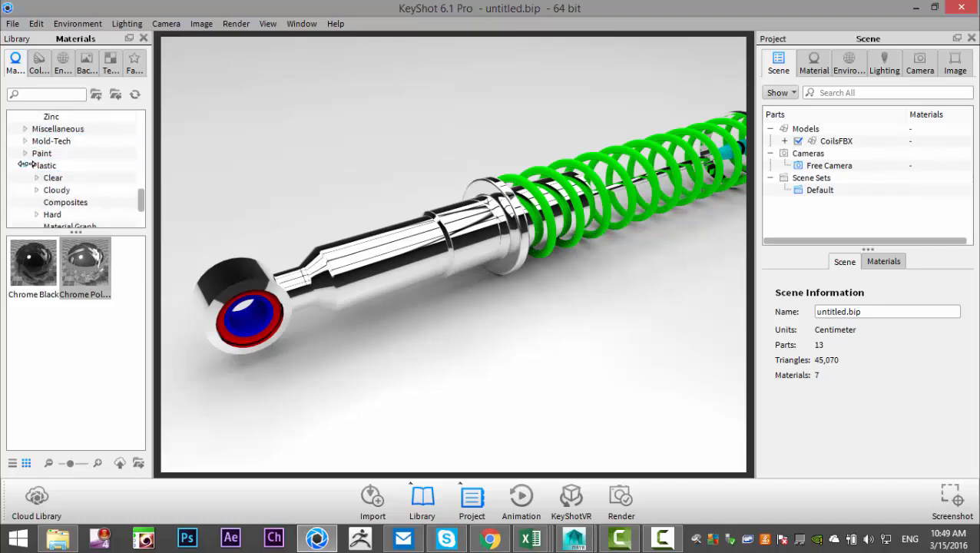
scroll(78, 167, down, 2)
click(37, 166)
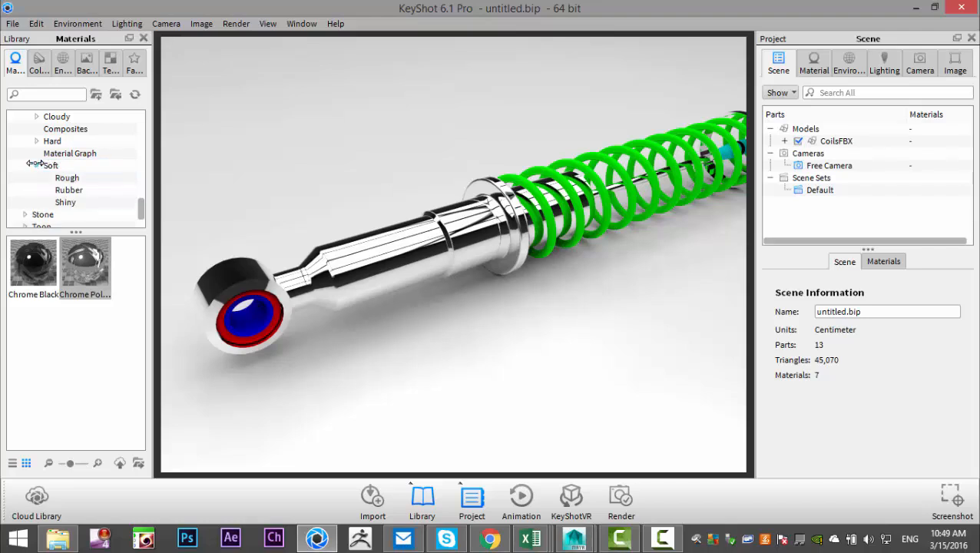
click(79, 190)
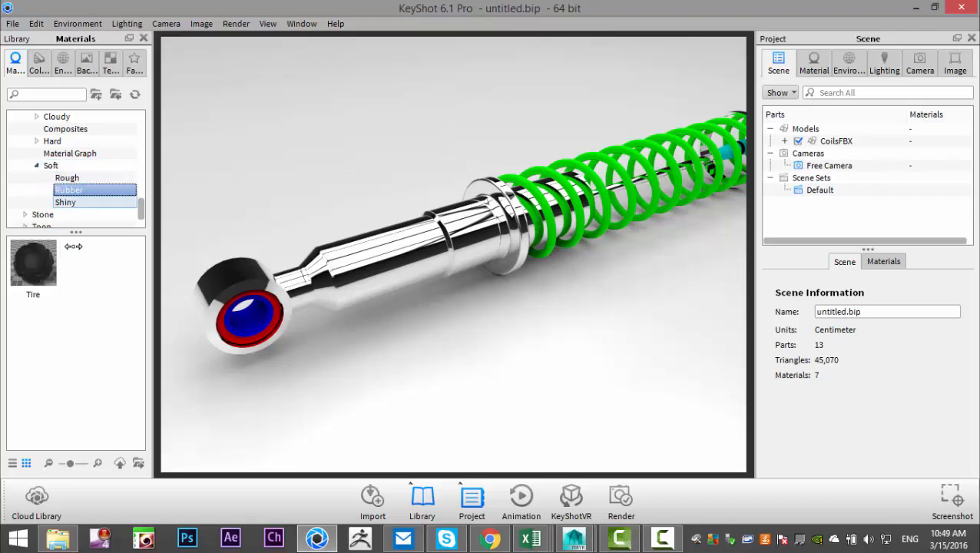
drag(225, 342, 285, 391)
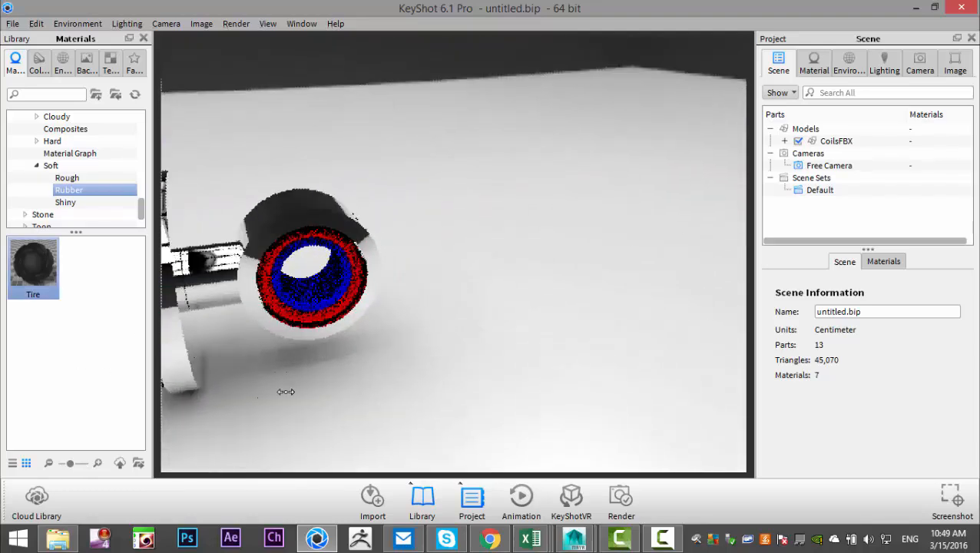
drag(33, 267, 305, 316)
drag(507, 290, 213, 307)
drag(402, 328, 493, 337)
scroll(494, 338, down, 8)
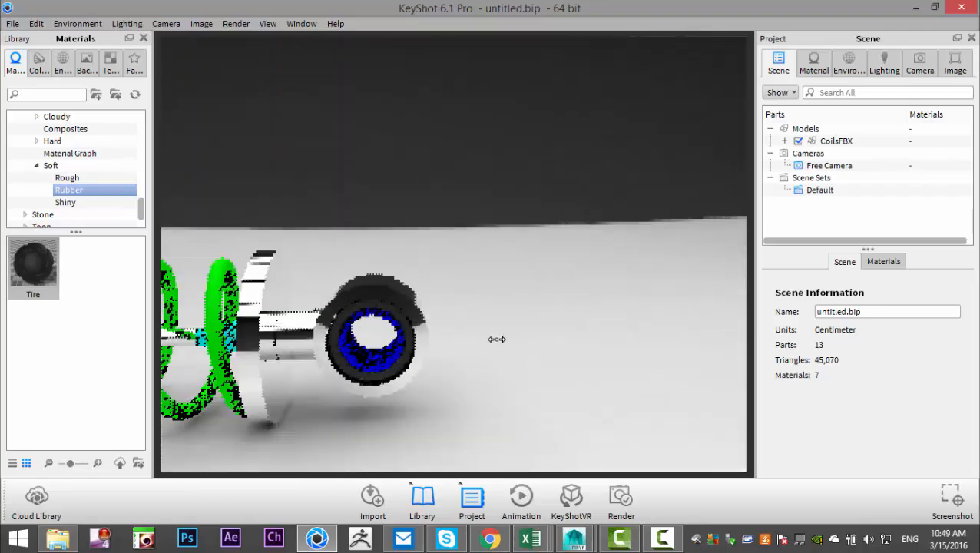
drag(336, 393, 538, 307)
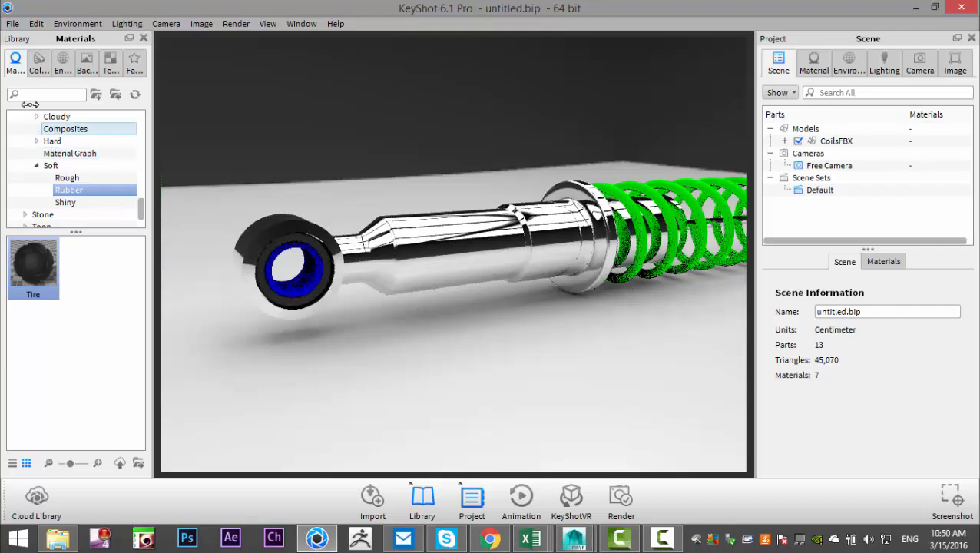
- Apply the polished material from the basic brass collection to the blue inner sleeves in both end eyes
scroll(61, 153, up, 5)
scroll(61, 152, up, 4)
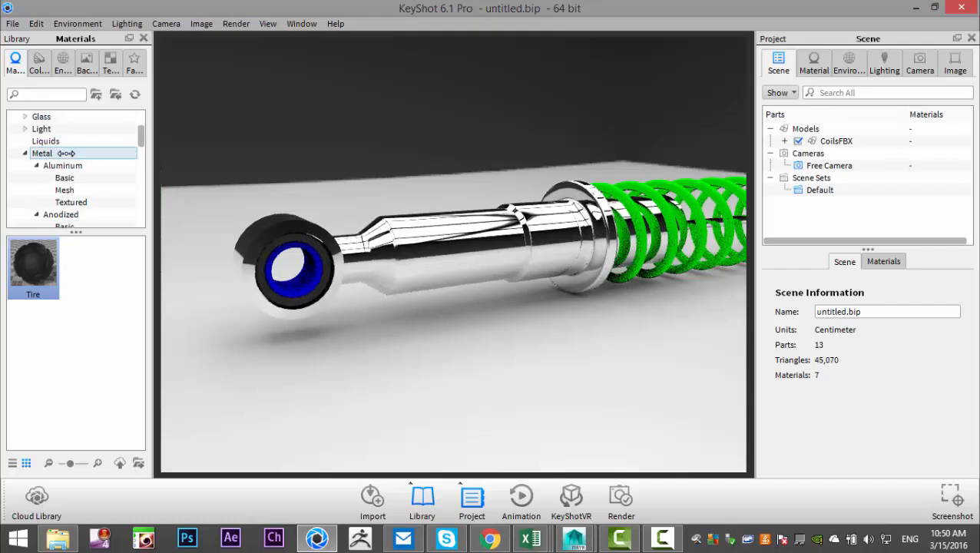
scroll(80, 156, down, 1)
scroll(90, 161, down, 1)
click(54, 189)
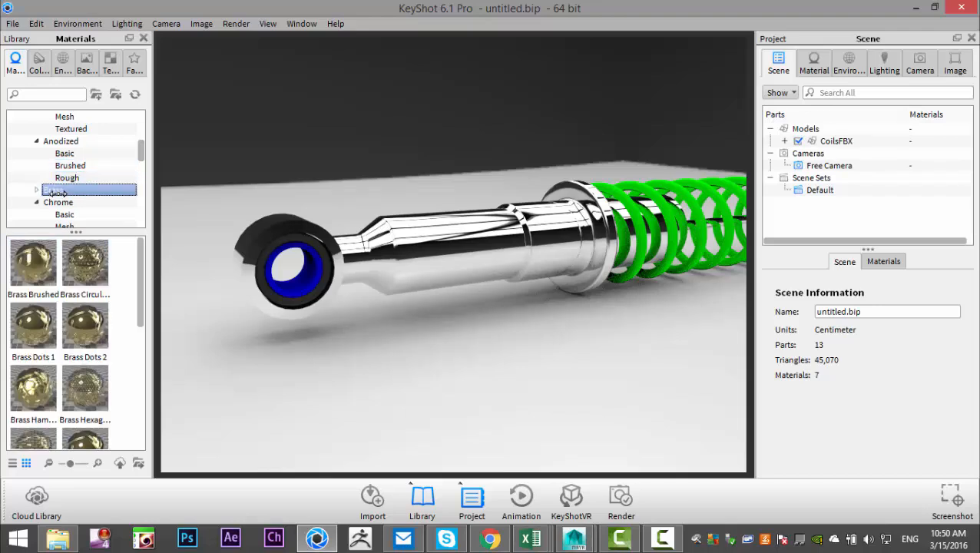
scroll(92, 204, down, 1)
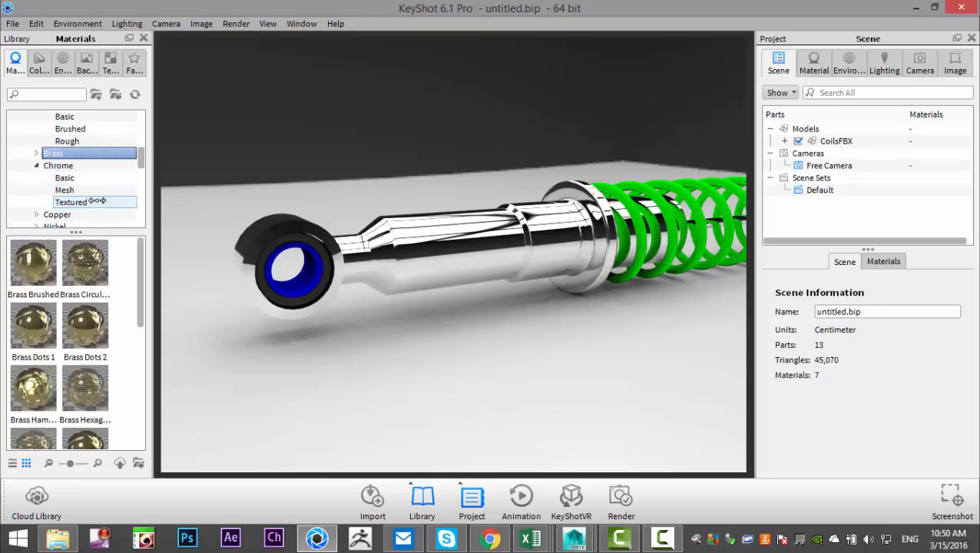
click(72, 178)
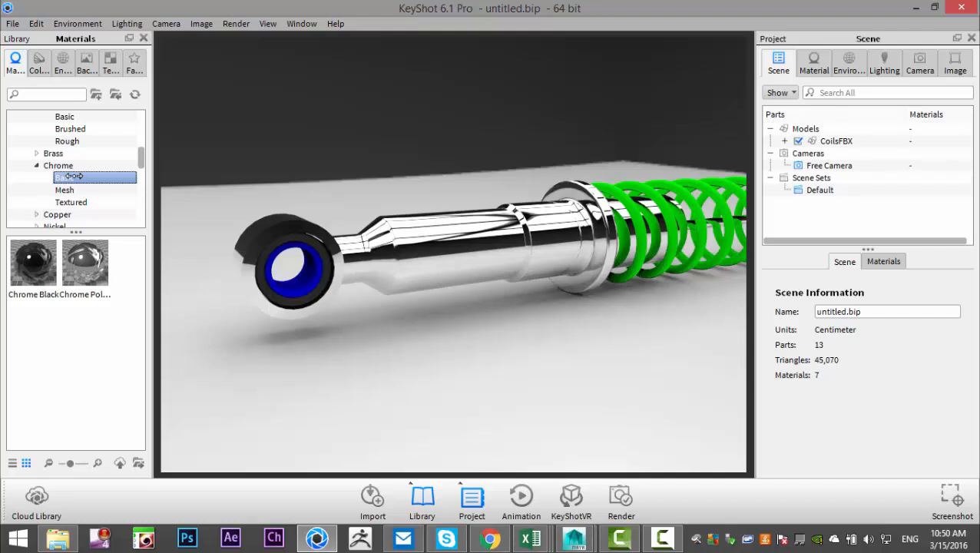
click(45, 153)
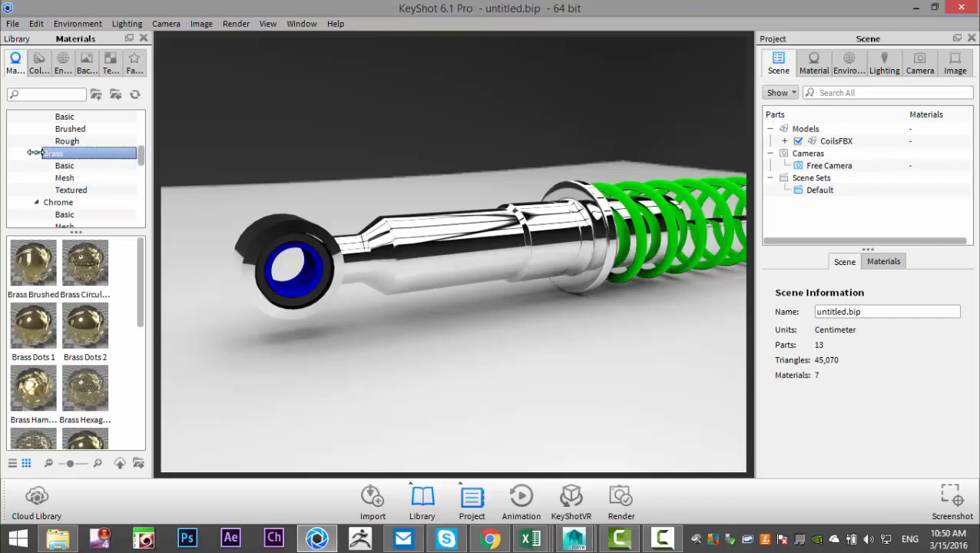
click(71, 168)
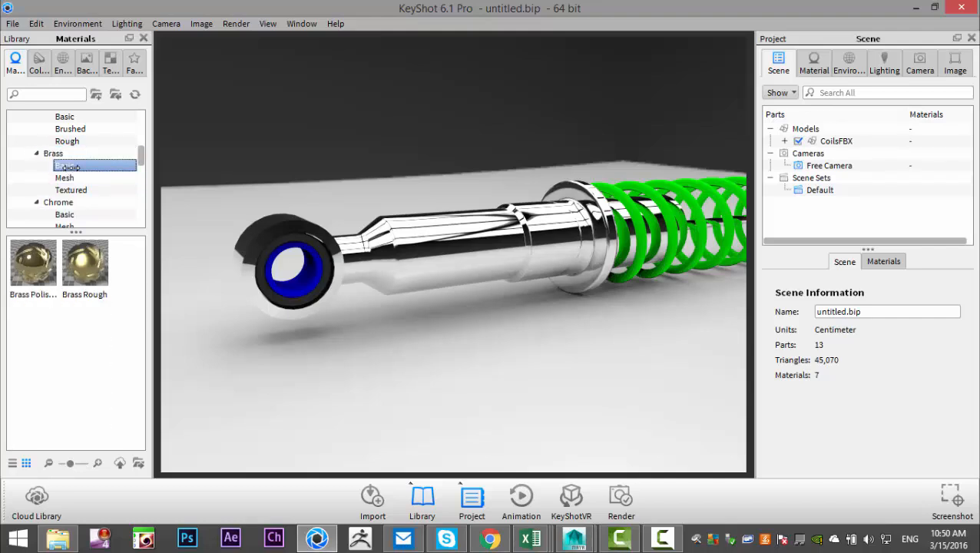
drag(33, 265, 296, 291)
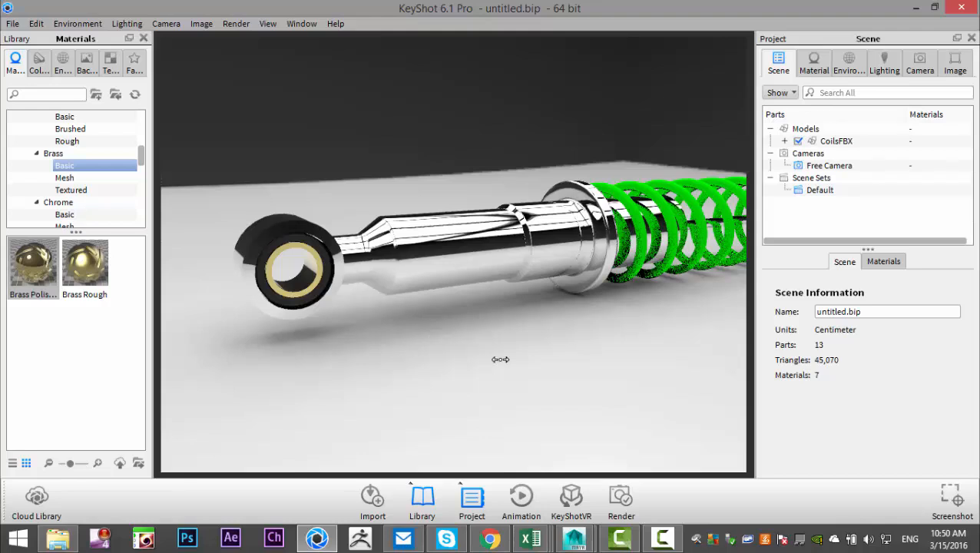
drag(529, 358, 353, 366)
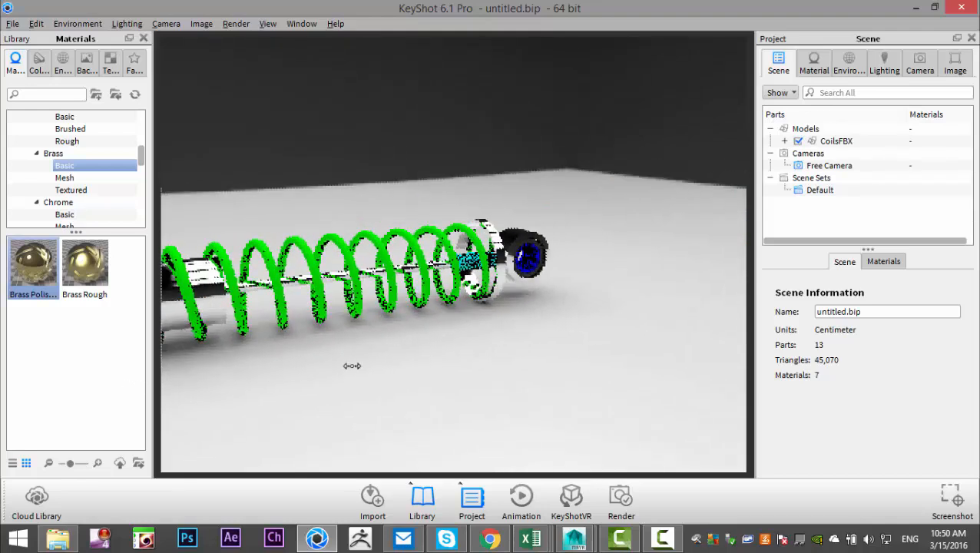
drag(38, 259, 529, 263)
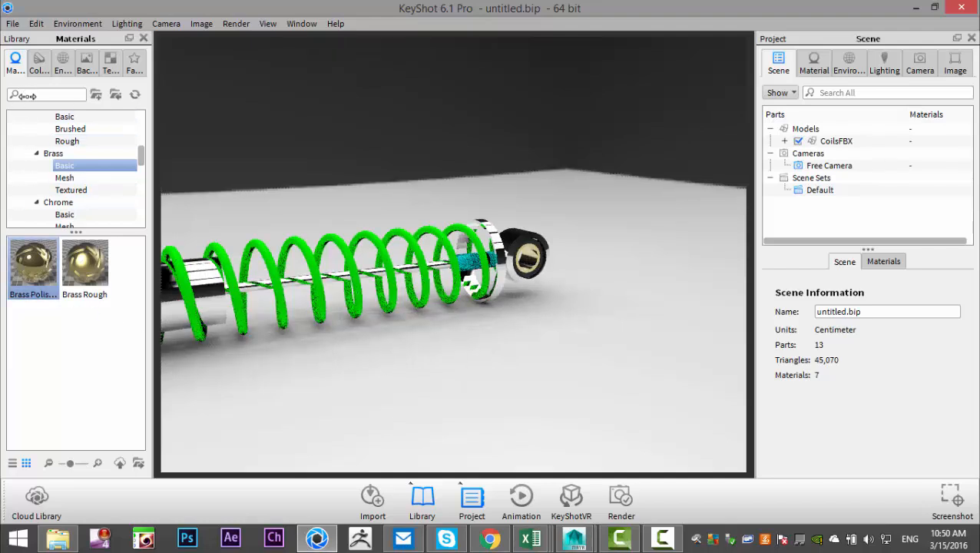
- Apply the soft plastic Tire rubber material to the cyan bump stop on the rod inside the spring's far end
scroll(94, 153, down, 8)
scroll(94, 153, down, 2)
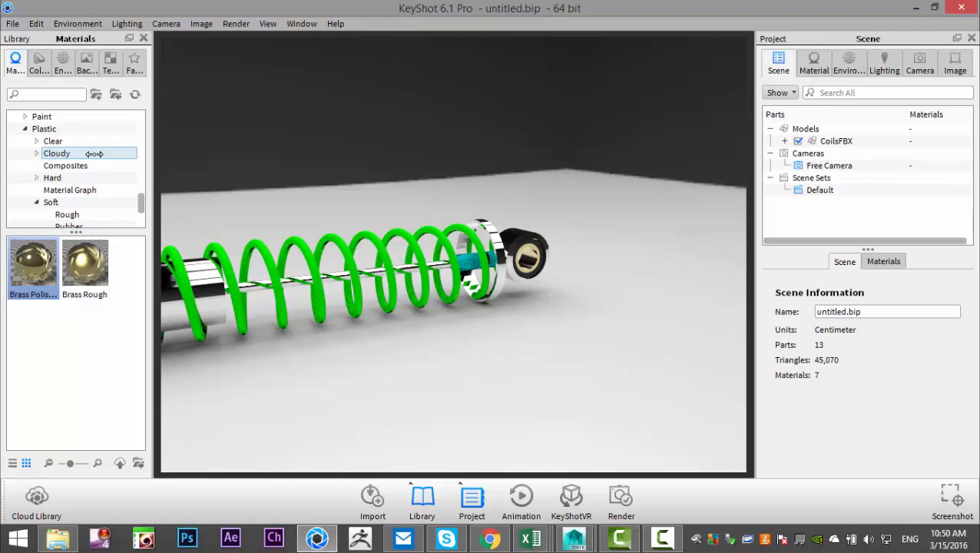
scroll(94, 154, down, 2)
click(69, 153)
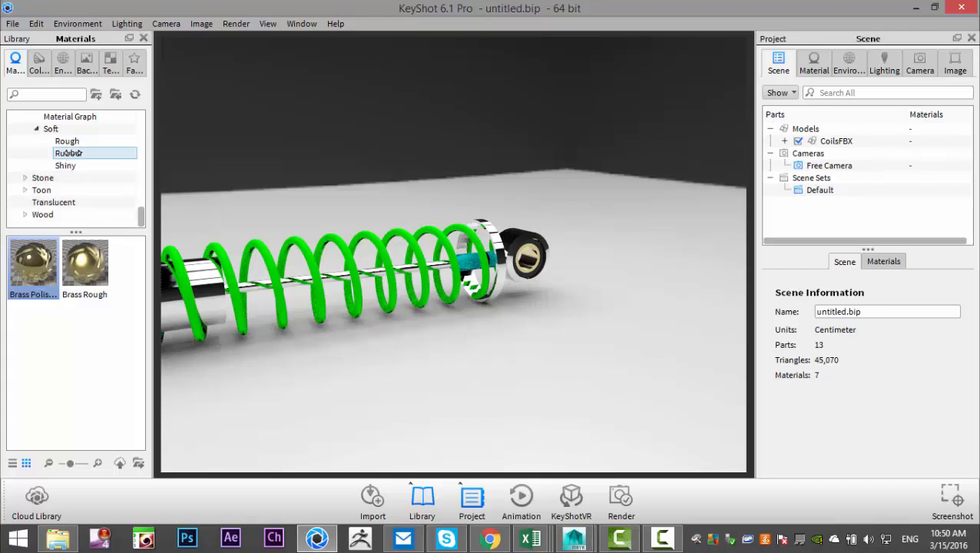
drag(33, 265, 463, 277)
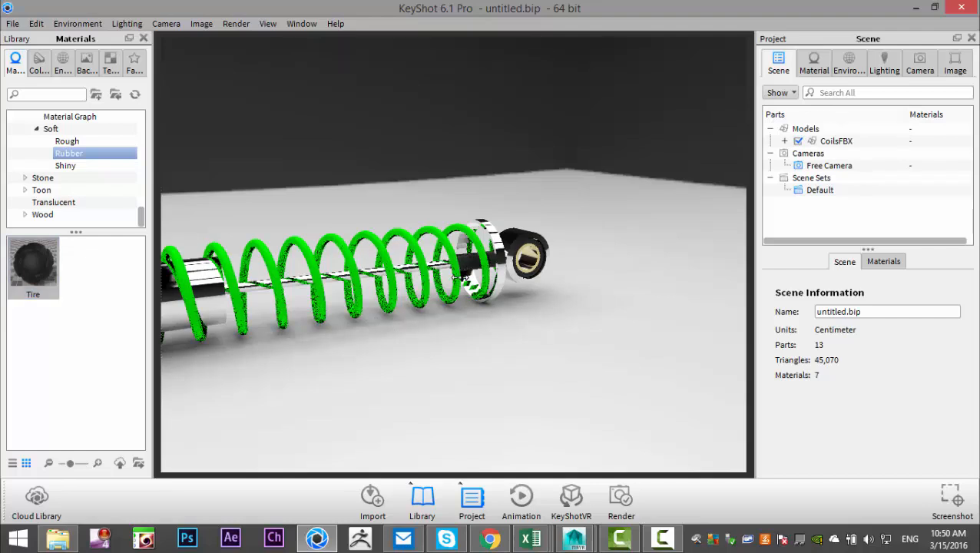
- Apply a red metallic paint material to the green coil spring
scroll(362, 338, down, 10)
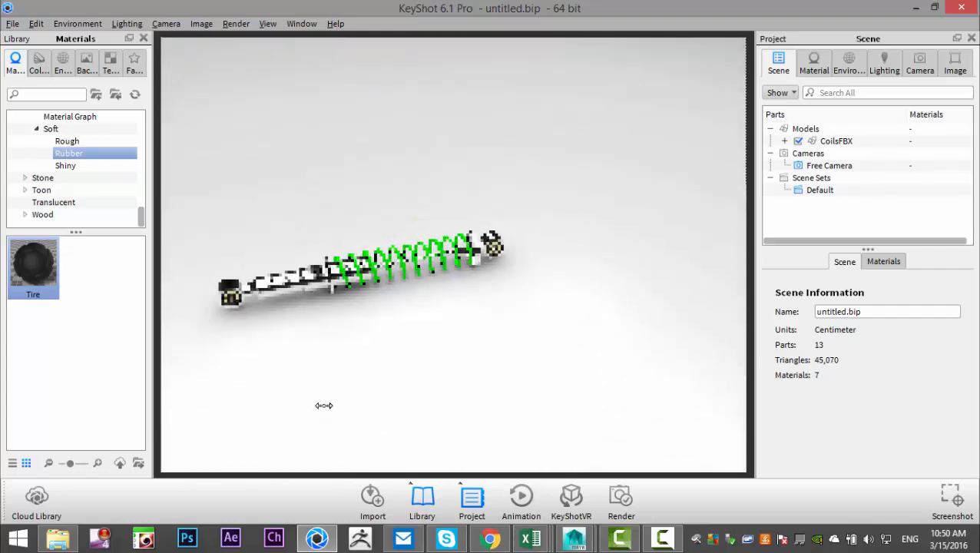
drag(323, 405, 471, 418)
scroll(470, 413, up, 5)
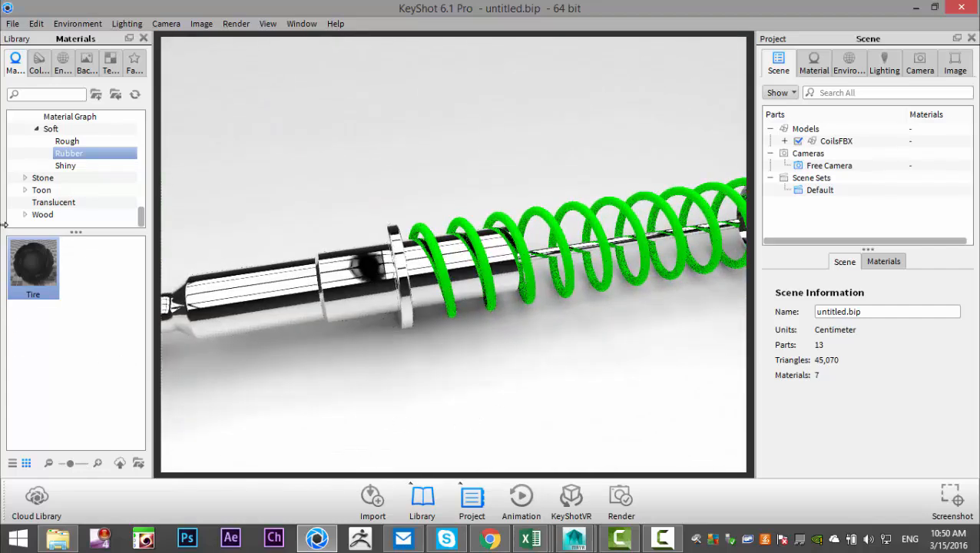
scroll(69, 165, up, 10)
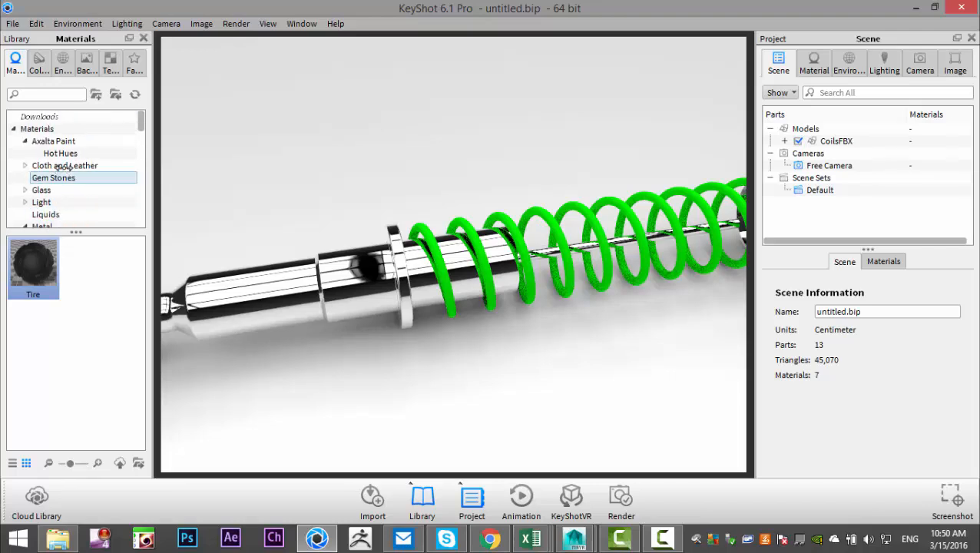
scroll(88, 152, down, 4)
scroll(90, 151, down, 4)
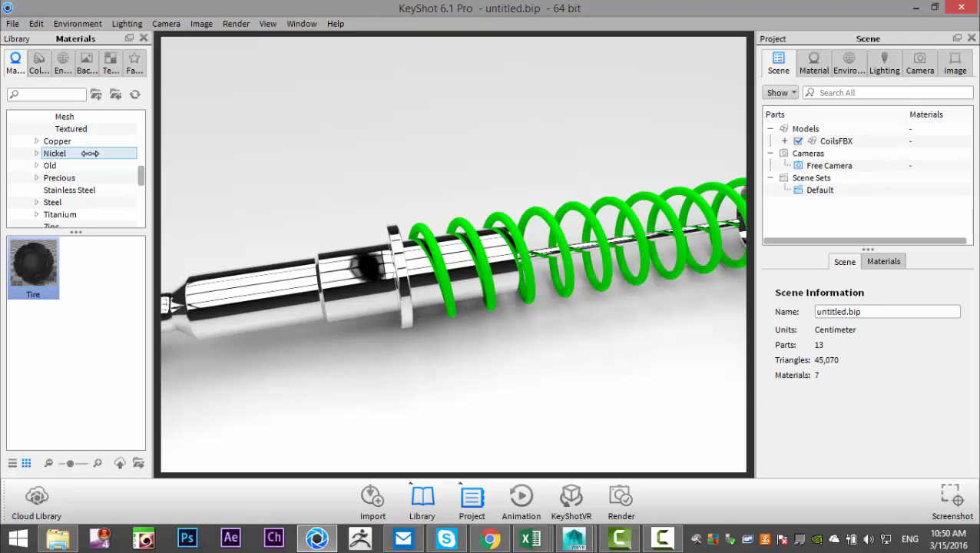
scroll(90, 190, down, 3)
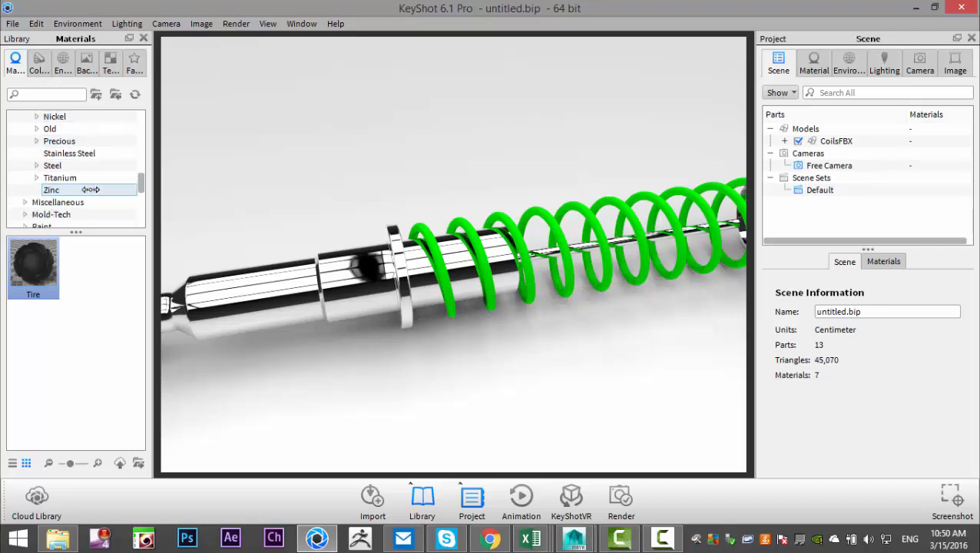
click(24, 153)
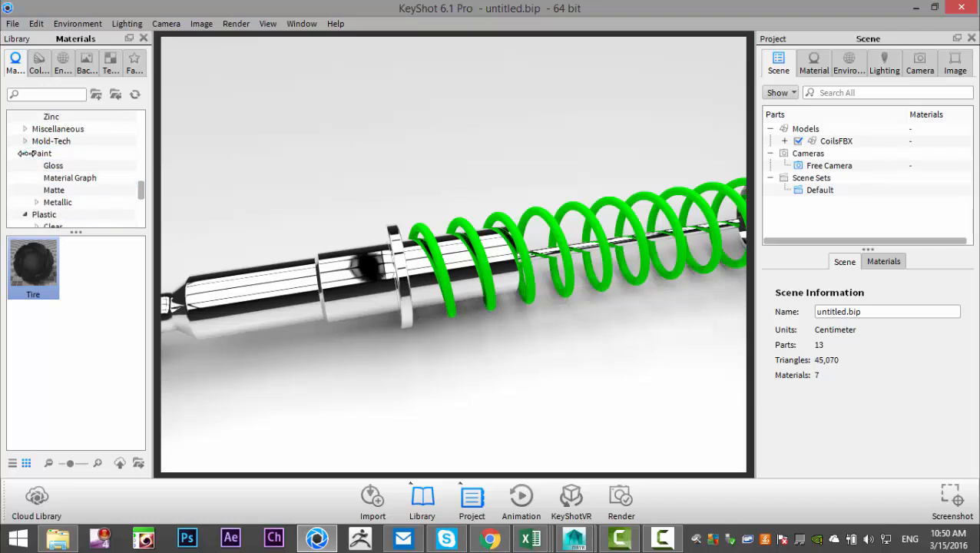
click(49, 165)
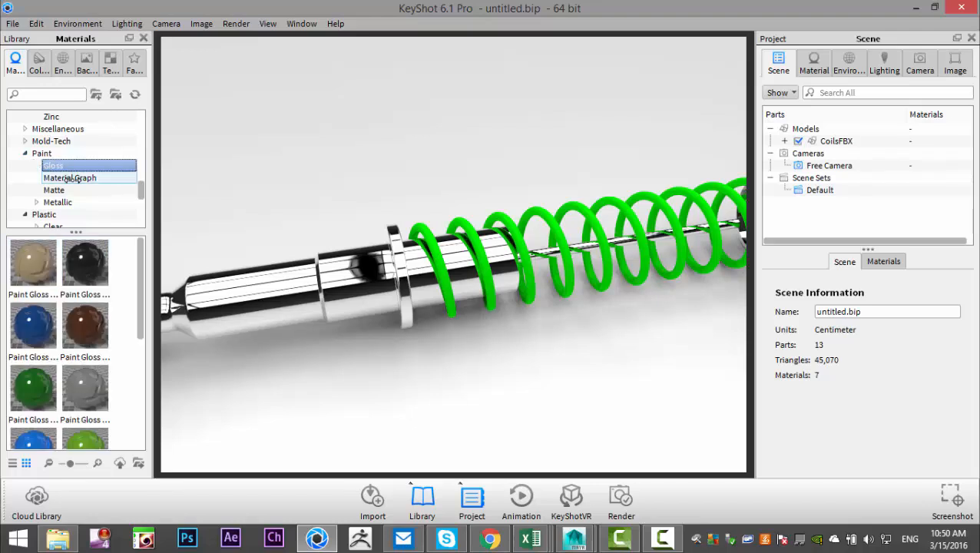
click(75, 178)
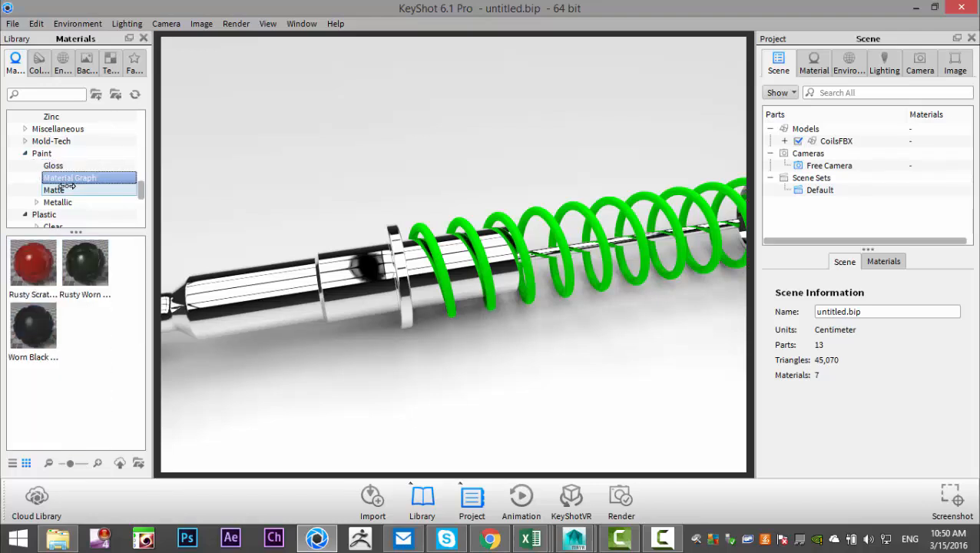
click(57, 202)
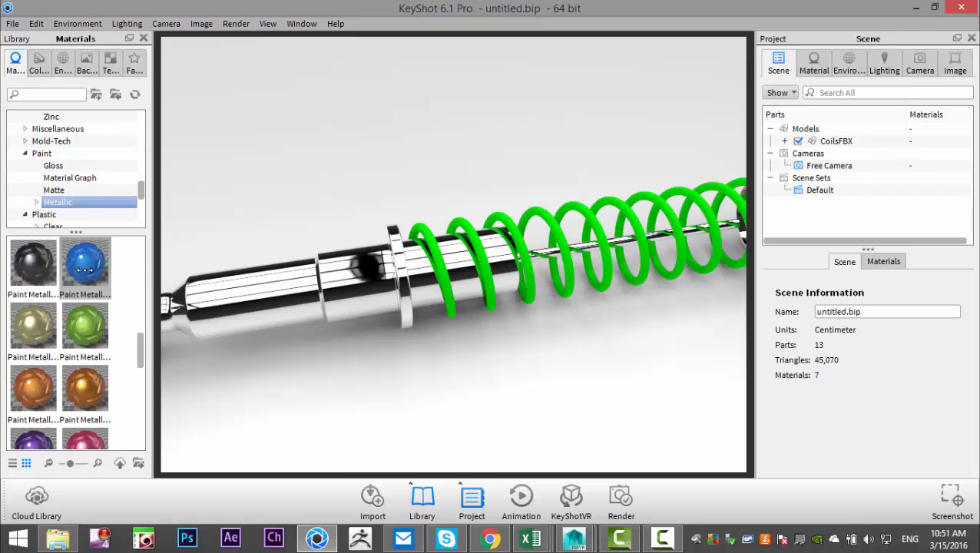
scroll(87, 271, down, 5)
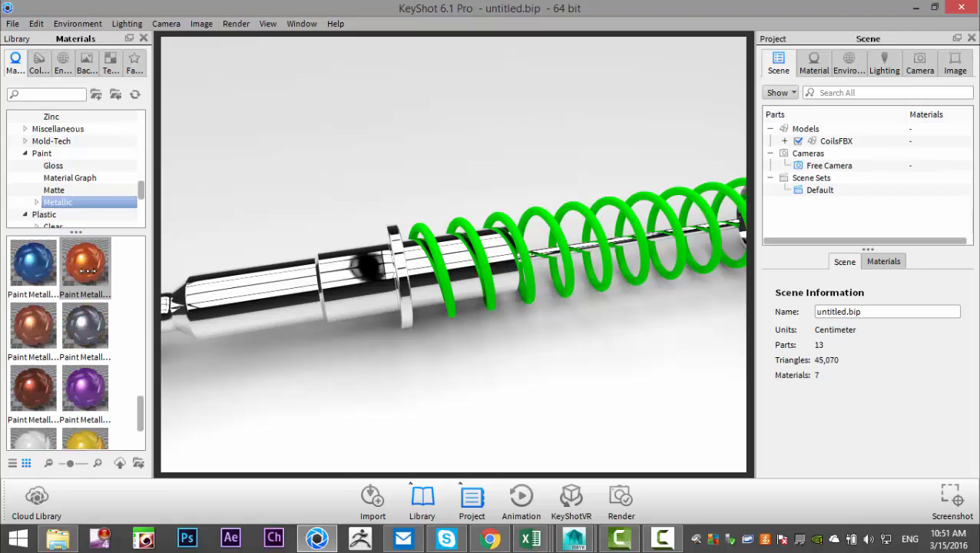
scroll(96, 287, up, 3)
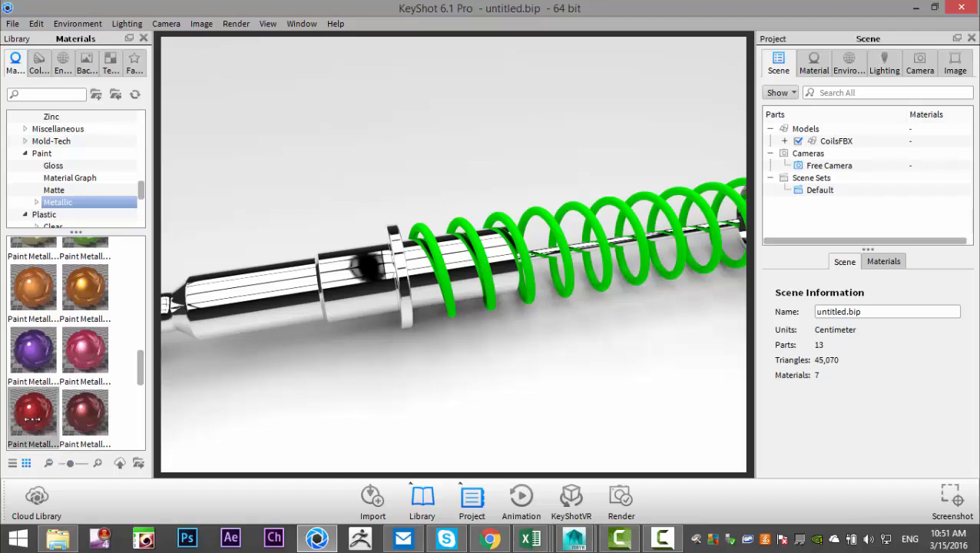
drag(434, 346, 451, 301)
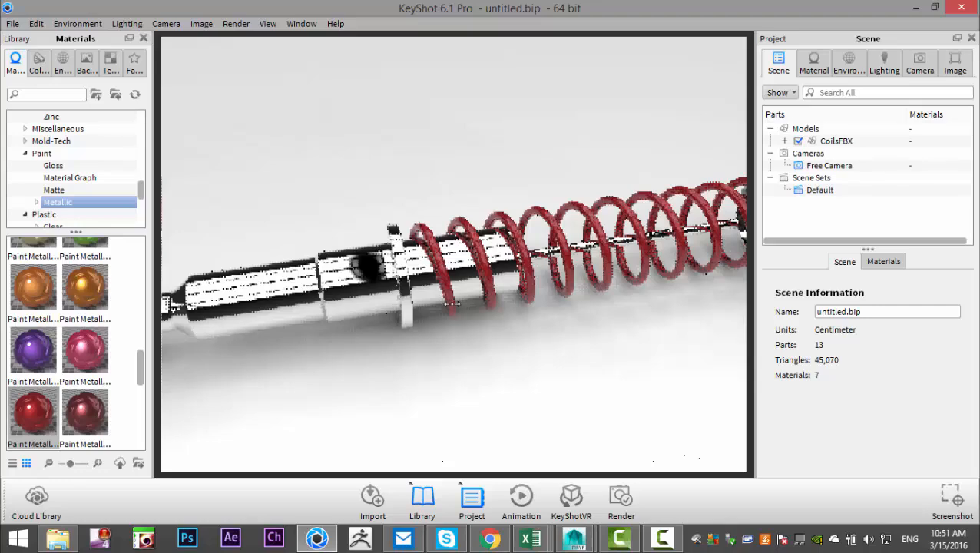
- Frame the entire shock absorber diagonally in the camera view so that it fills the image
scroll(452, 304, up, 3)
scroll(455, 320, down, 6)
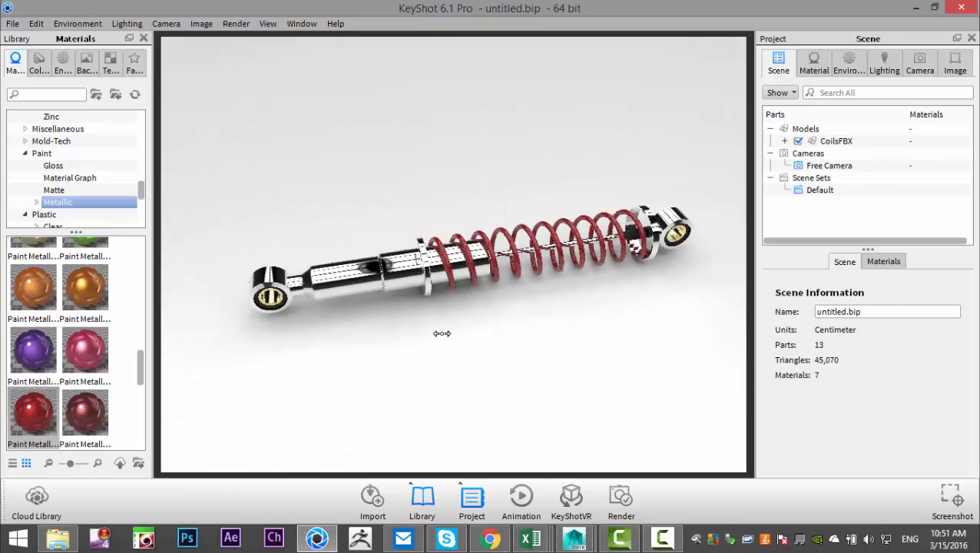
drag(493, 375, 558, 413)
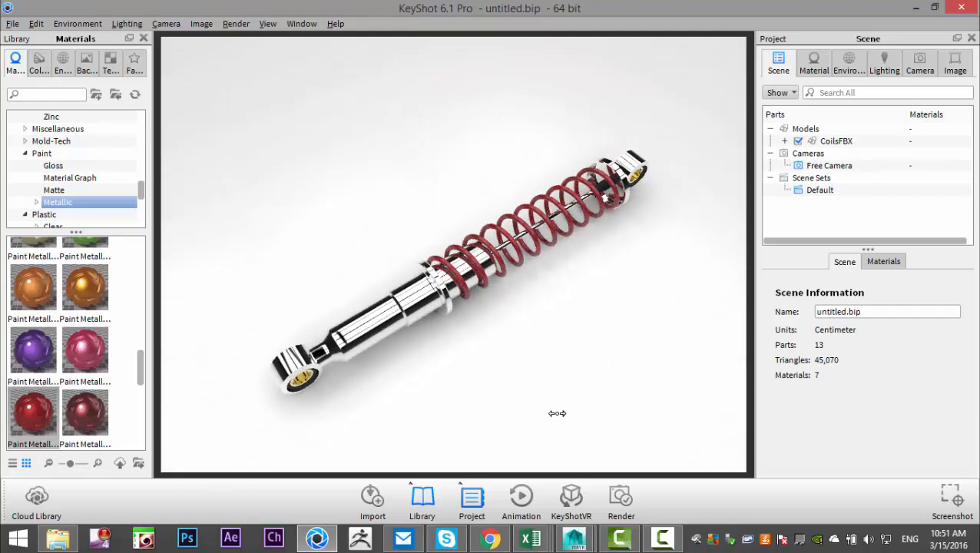
scroll(559, 421, up, 2)
drag(558, 421, 611, 351)
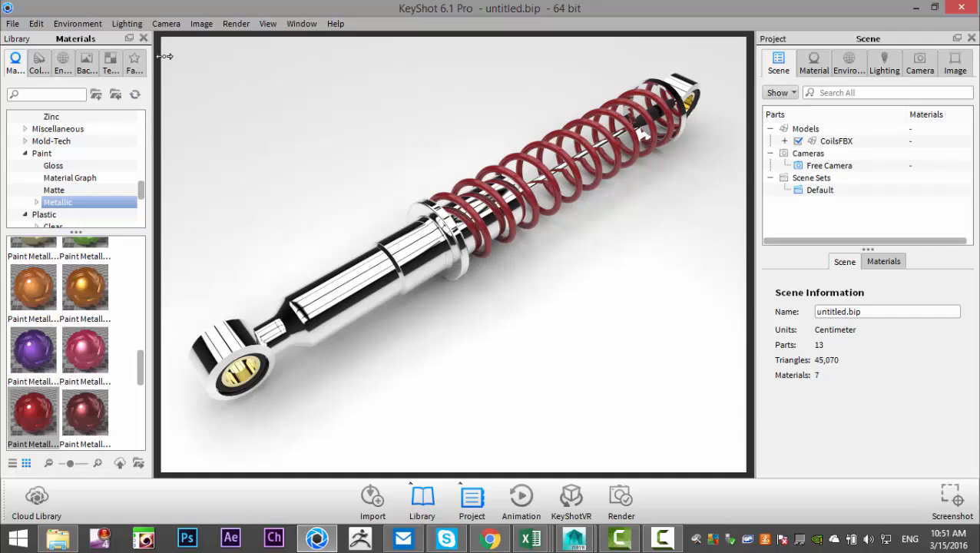
- Switch the scene lighting to the Full Simulation preset and turn off Caustics
click(167, 24)
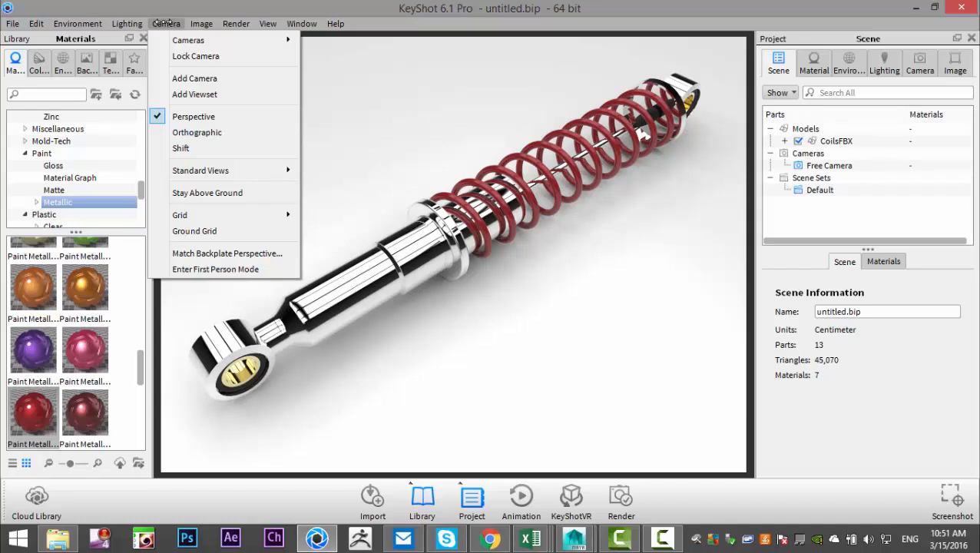
mouse_move(127, 26)
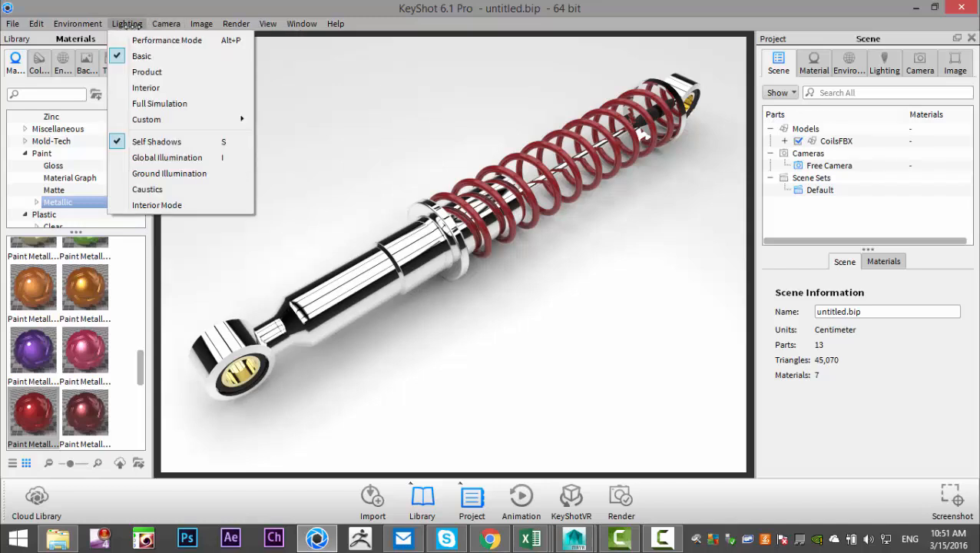
click(157, 103)
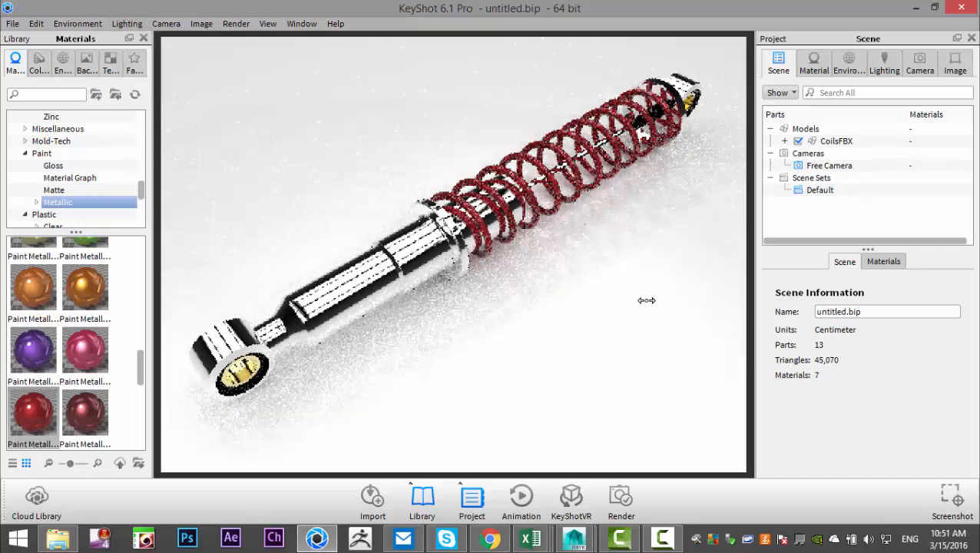
click(125, 23)
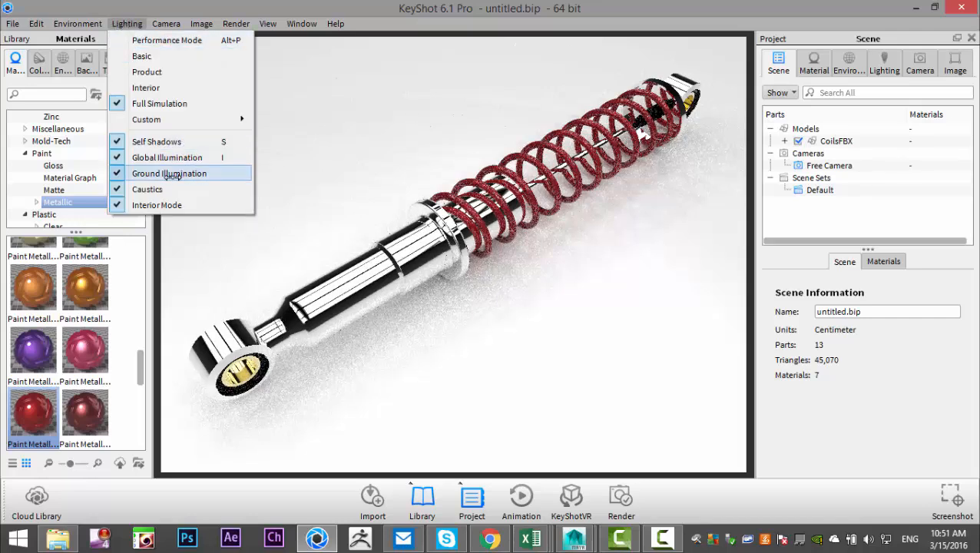
click(117, 189)
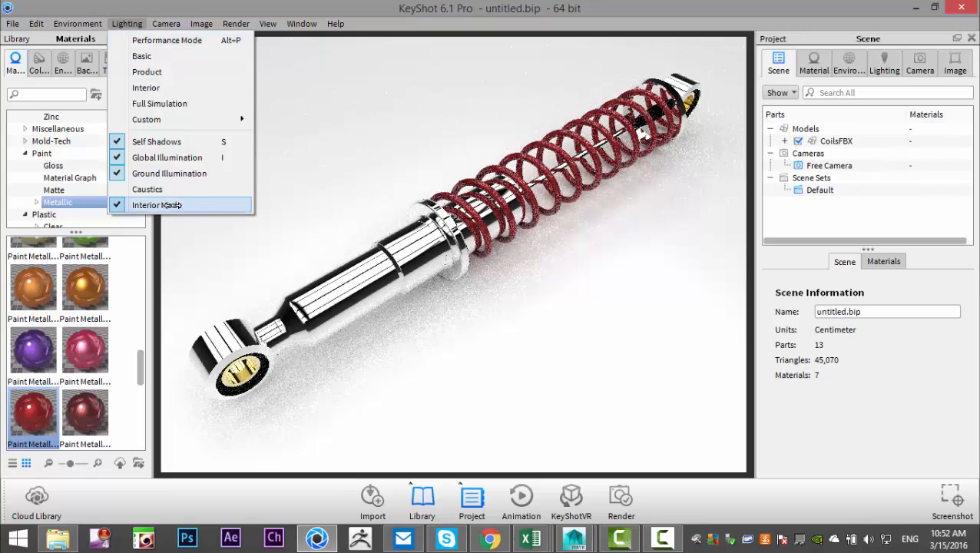
- Turn Interior Mode off and back on to compare its effect on the shock absorber's shading
click(158, 205)
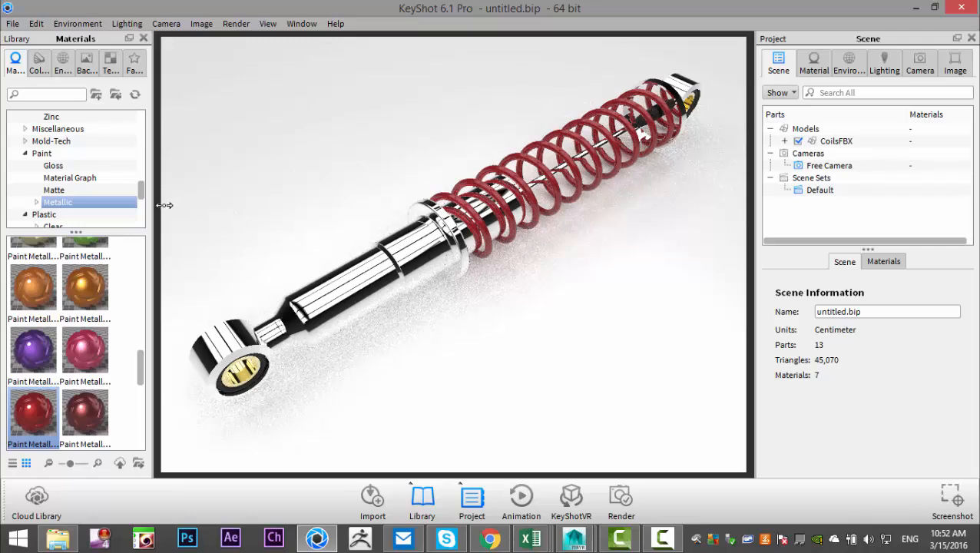
click(127, 23)
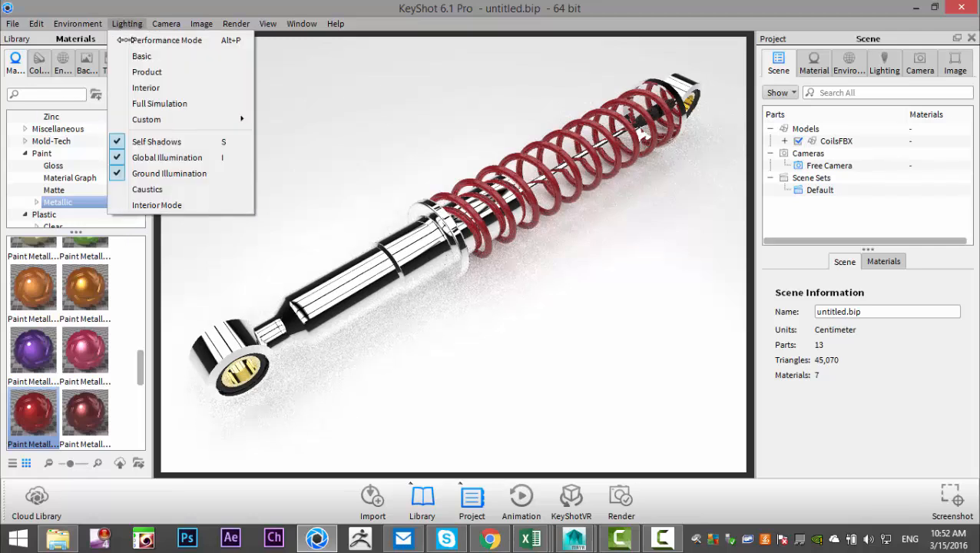
click(156, 205)
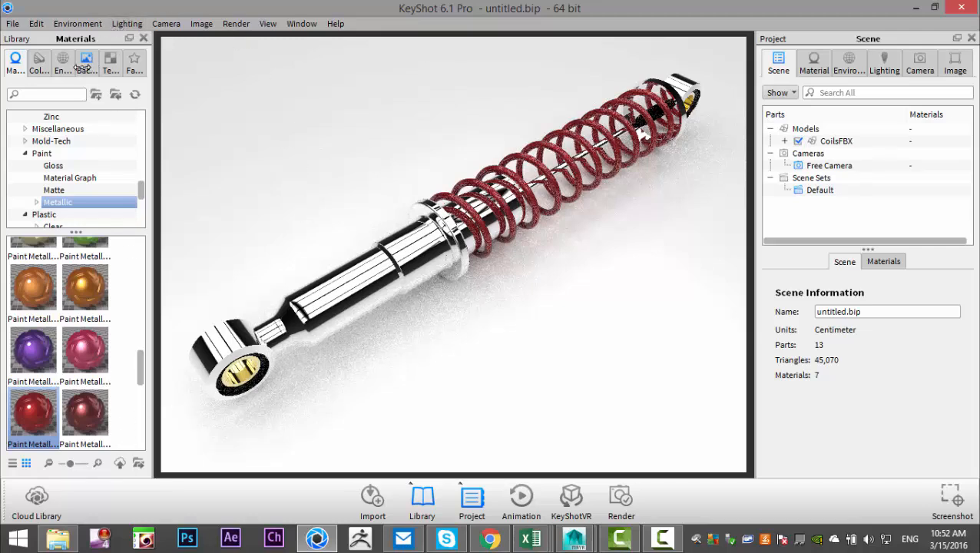
- Apply the white solid vignette studio backplate and reframe the camera so the whole shock absorber fits diagonally within the wider image
click(85, 66)
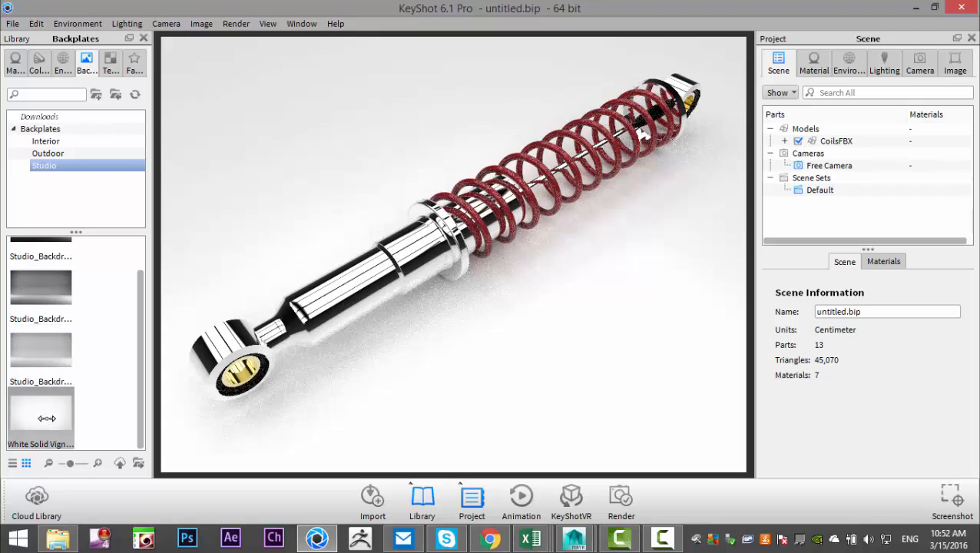
drag(42, 415, 221, 222)
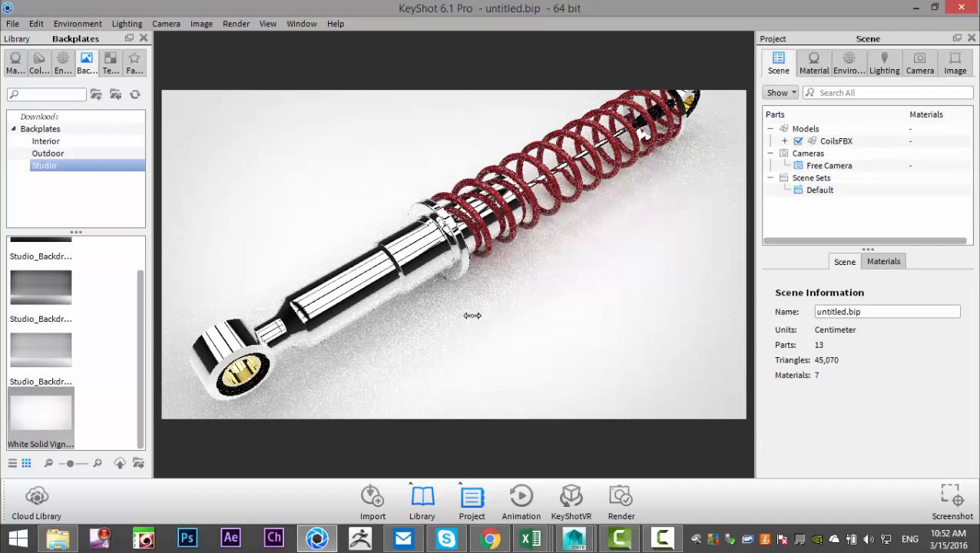
scroll(472, 317, up, 4)
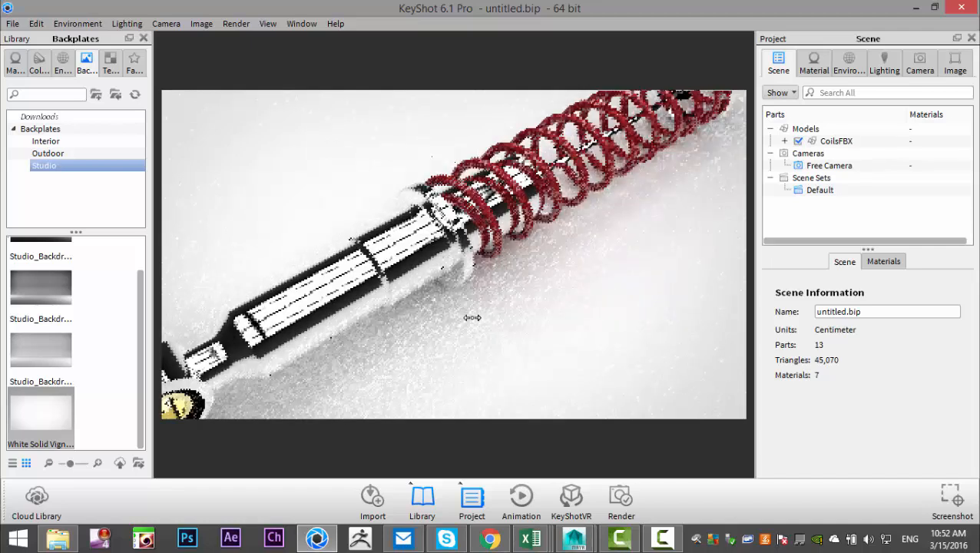
scroll(472, 317, down, 3)
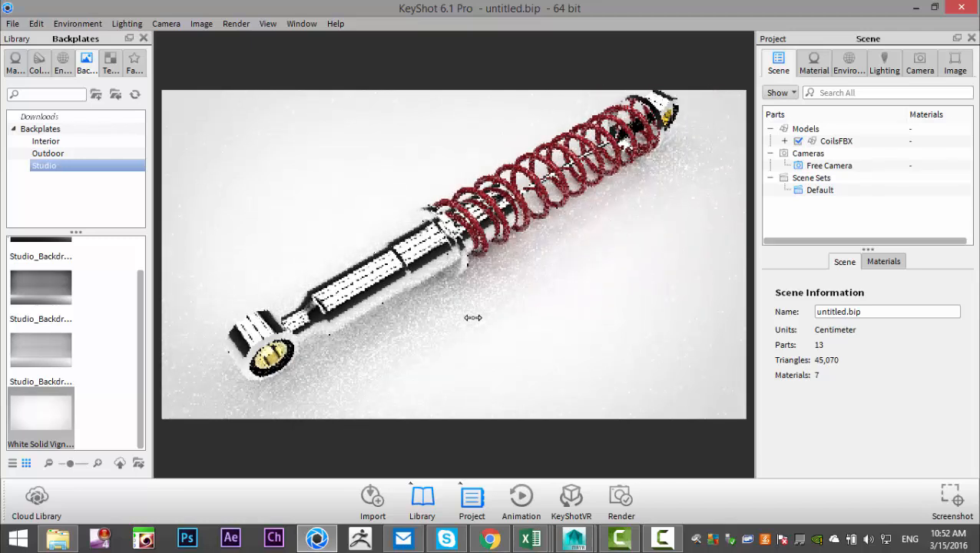
scroll(473, 317, down, 1)
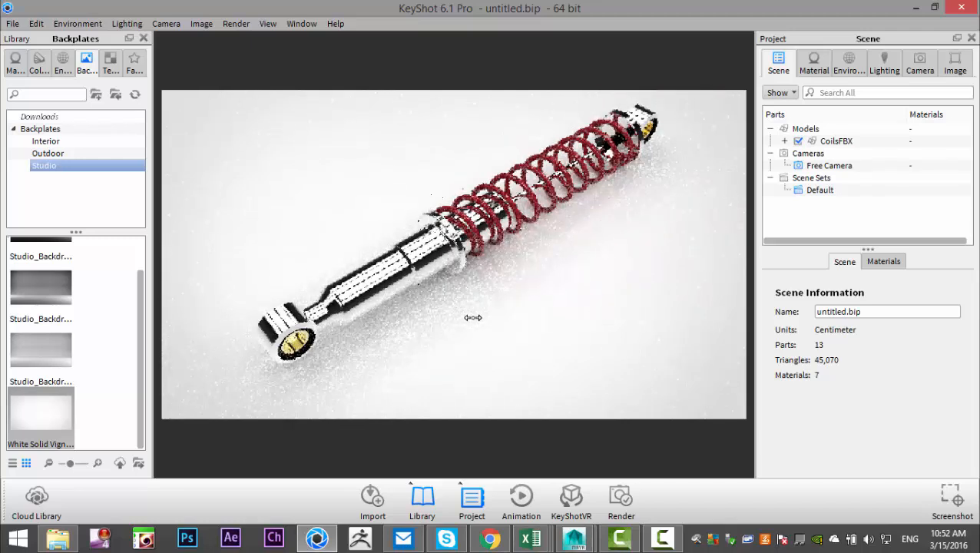
scroll(473, 318, up, 2)
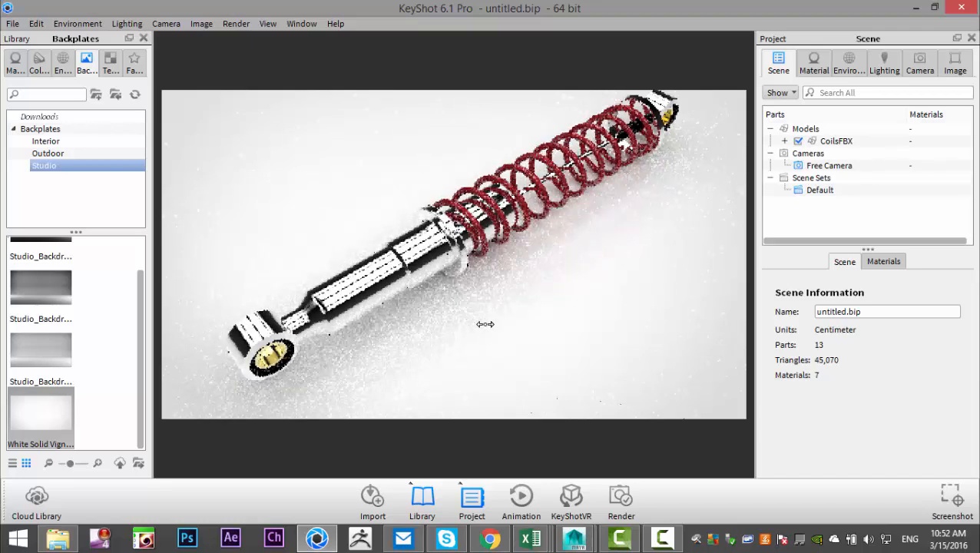
drag(486, 295, 484, 292)
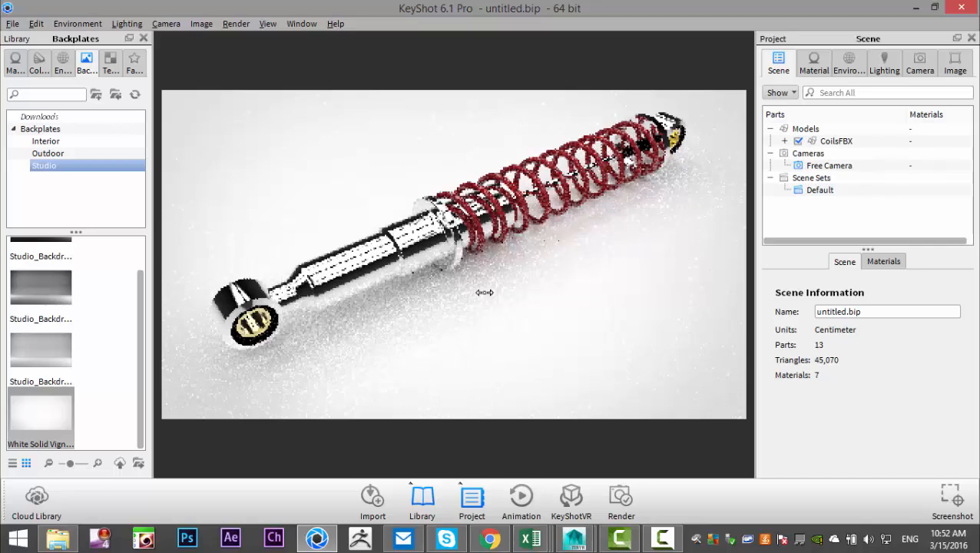
- Open the still image render settings, name the output CoilsJPG and set its destination folder to the Desktop
click(235, 23)
click(275, 134)
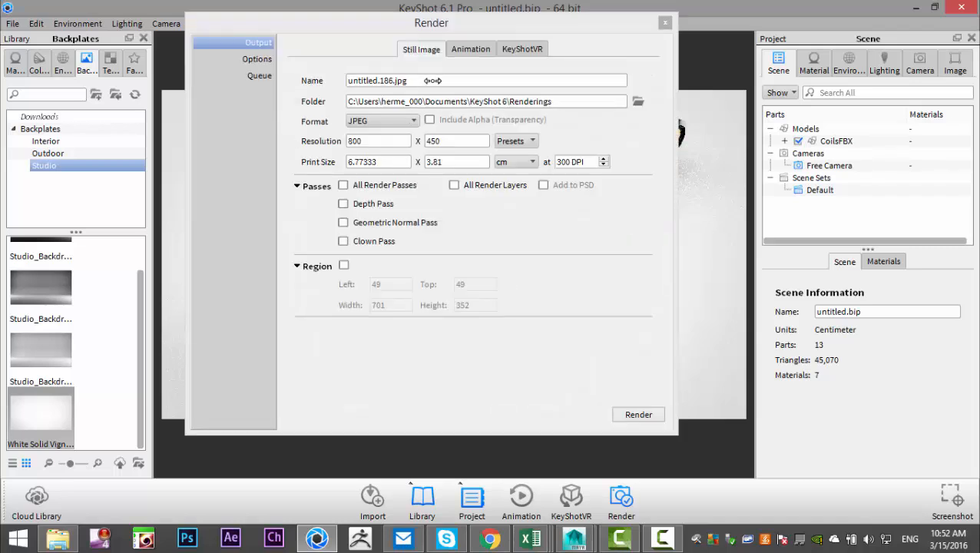
drag(432, 80, 212, 92)
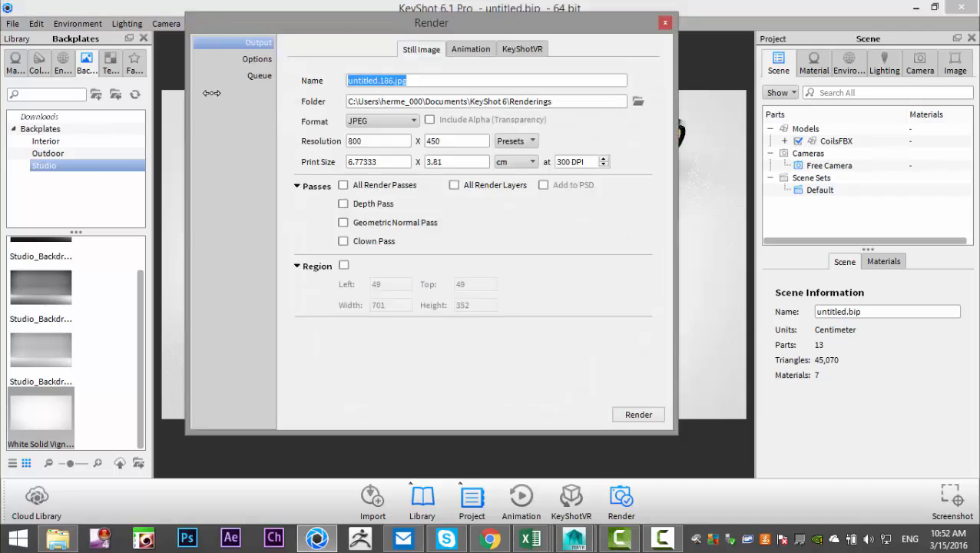
text(CoilsJPG)
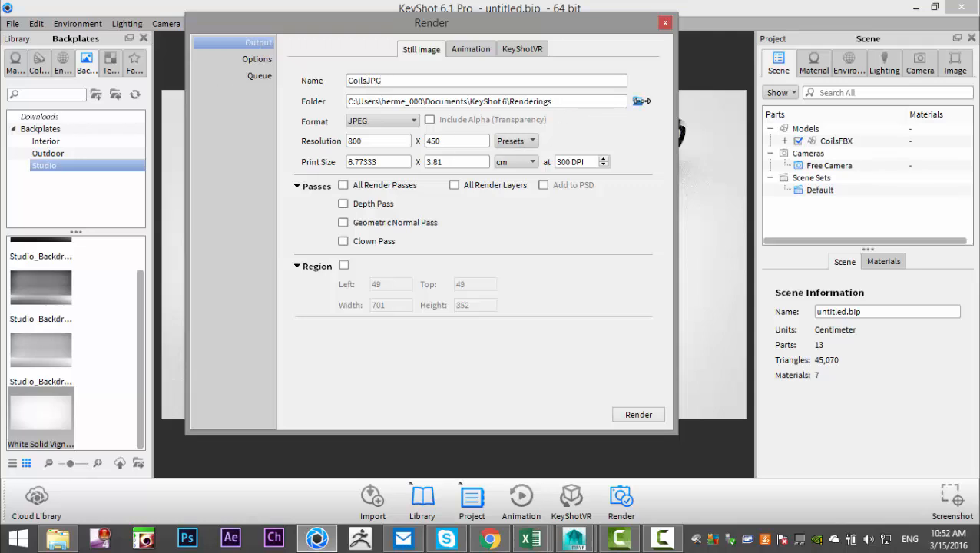
click(638, 101)
click(248, 142)
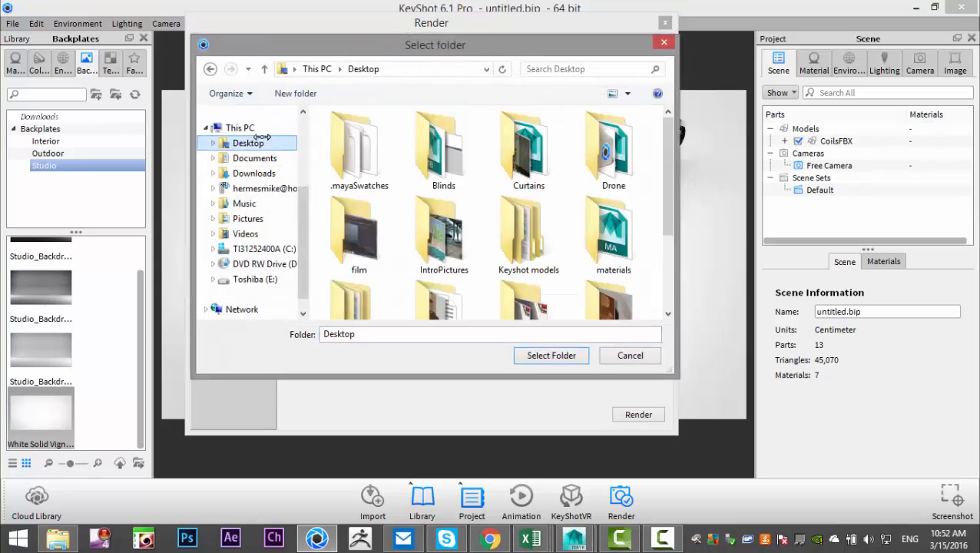
click(554, 355)
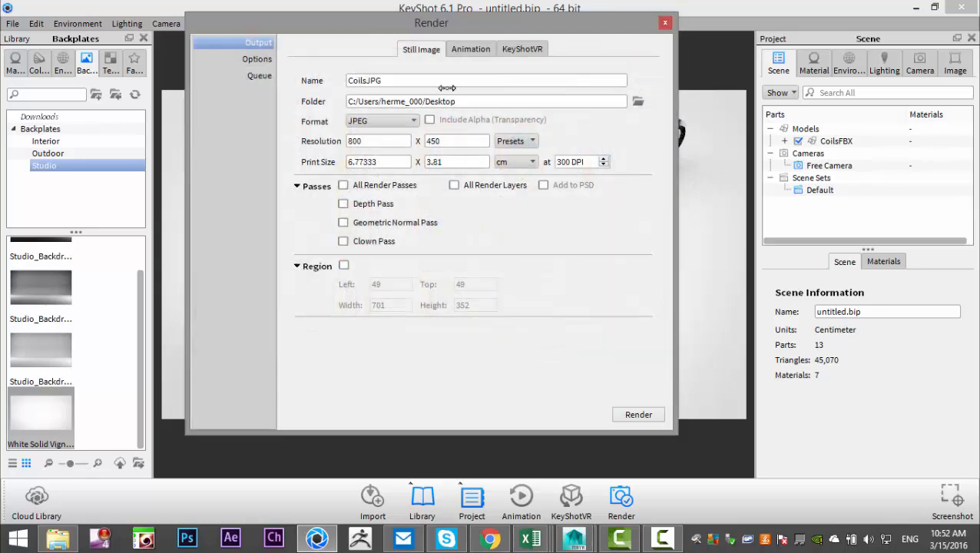
- Set the output resolution to the 3840 x 2161 preset and render the still image
click(512, 140)
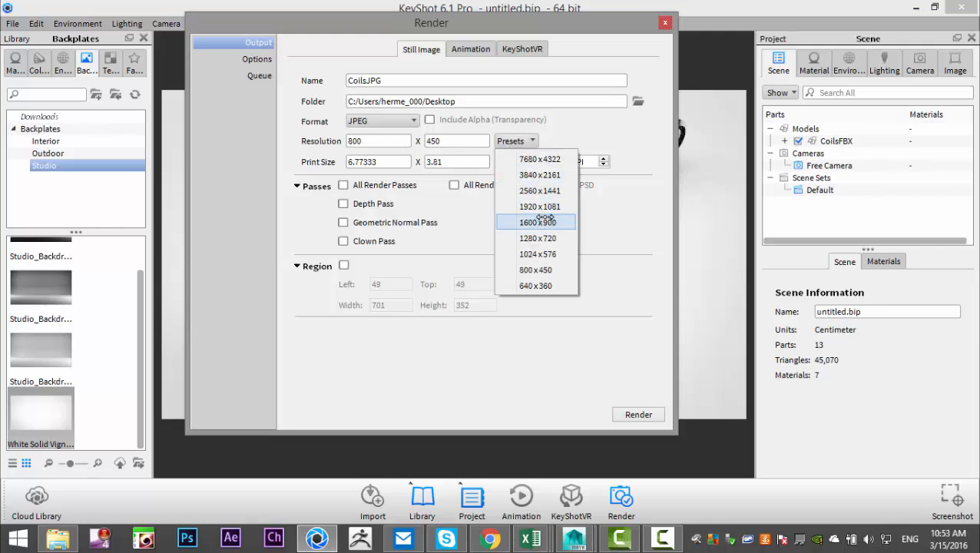
click(548, 174)
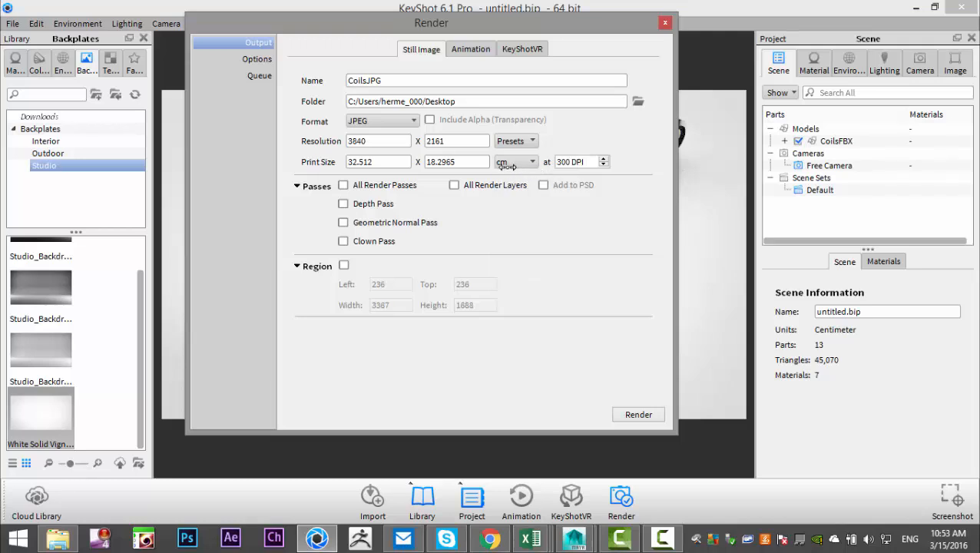
click(638, 414)
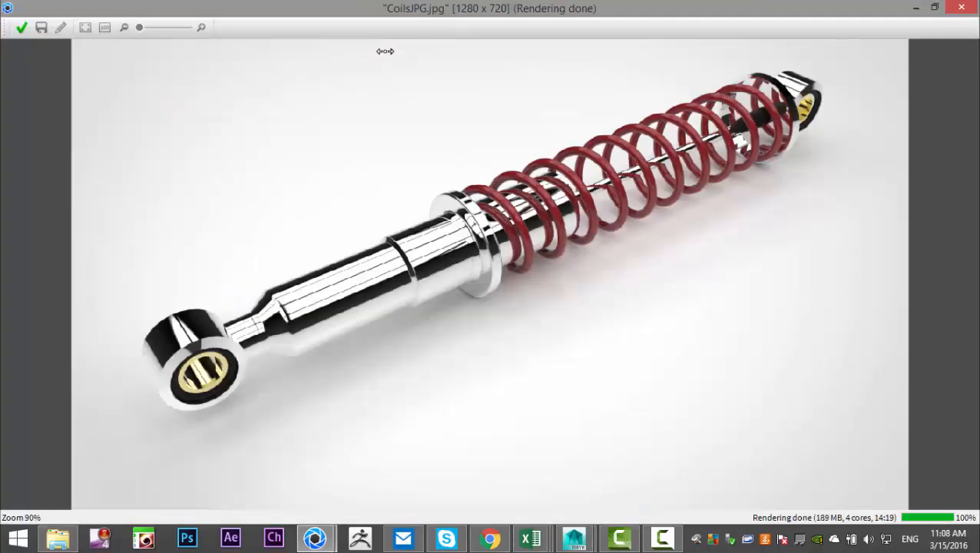